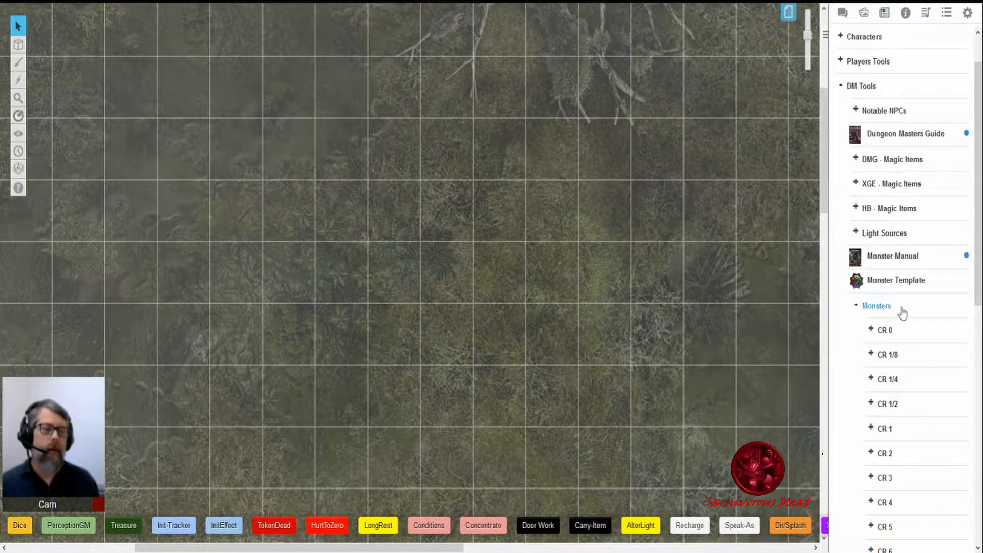
Look through the monsters in the CR 0 folder of the journal.
left_click(872, 333)
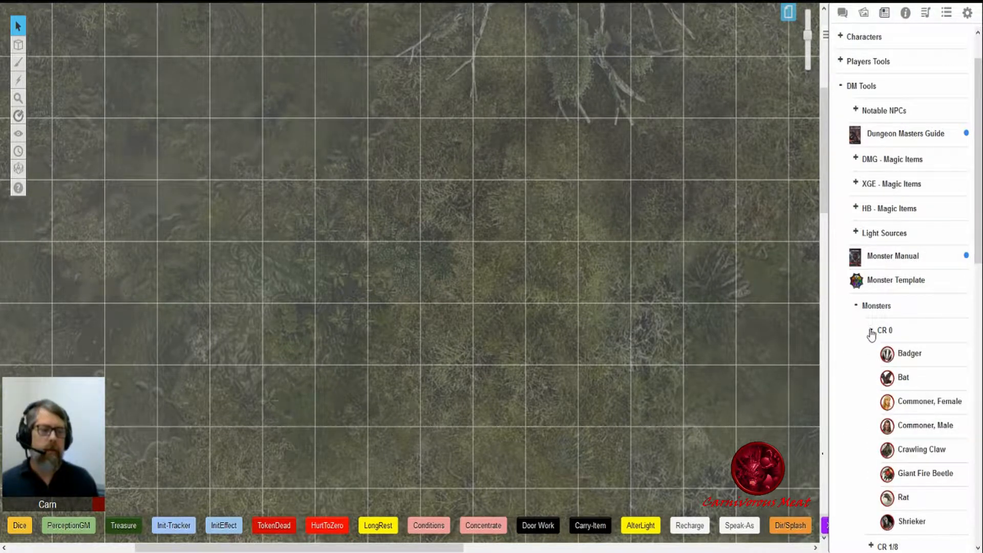
left_click(871, 333)
scroll(872, 327, "down", 2)
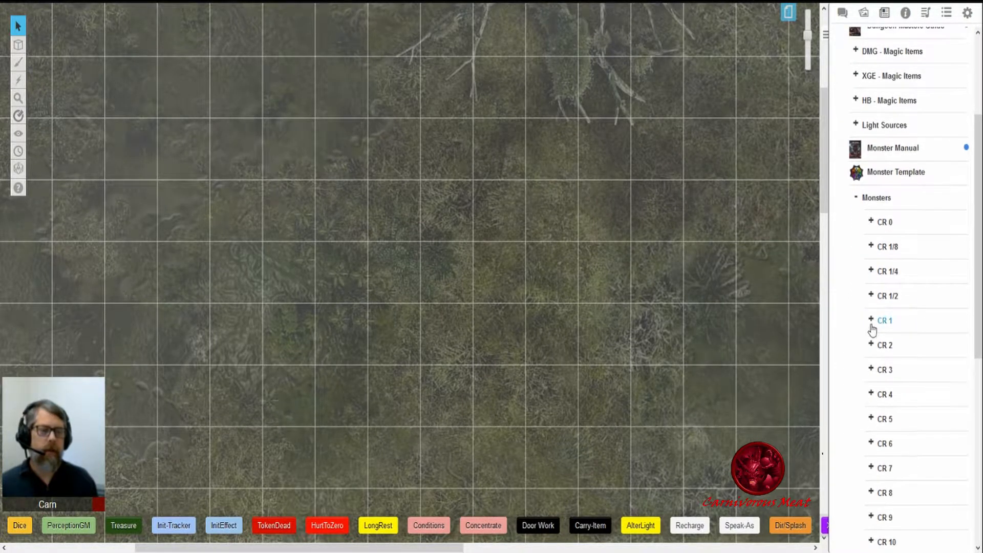
Place a Dire Wolf token from the CR 1 monsters folder on the map.
left_click(872, 321)
left_click(873, 322)
left_click(873, 322)
left_click_drag(913, 392, 578, 290)
left_click(523, 239)
left_click_drag(523, 239, 492, 256)
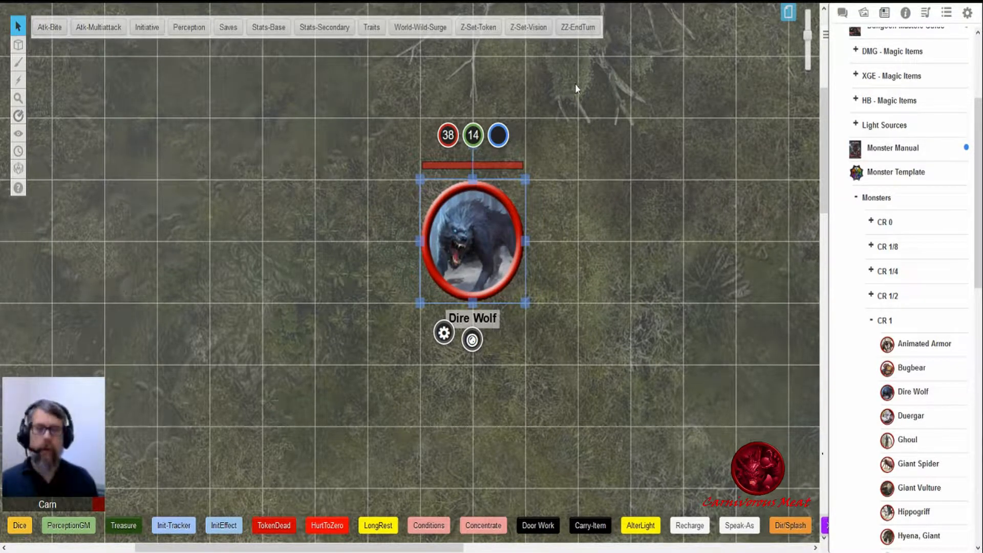
Delete the Dire Wolf token from the map and collapse the CR 1 folder.
key("Delete")
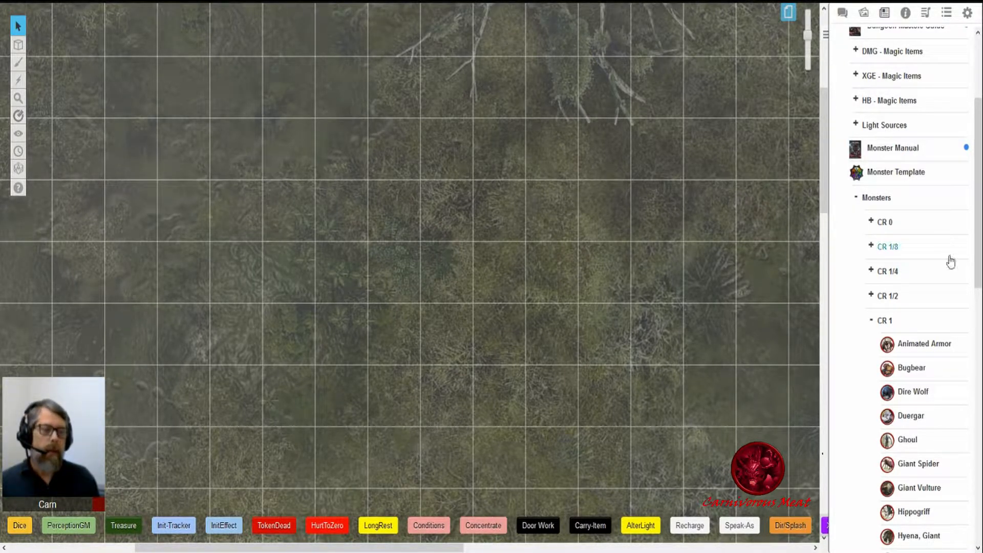
left_click(872, 322)
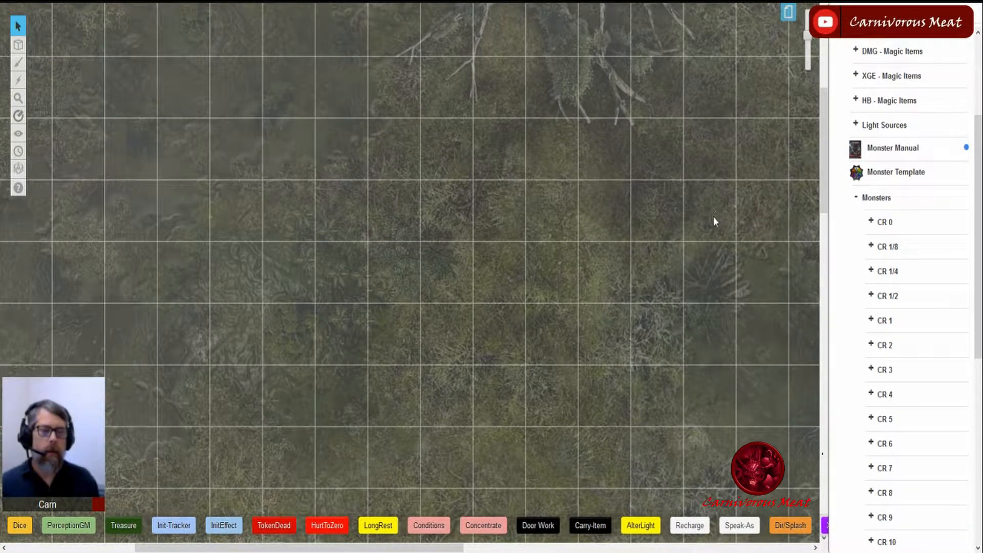
Open the Monster Template character and enlarge its window over the map.
left_click(907, 178)
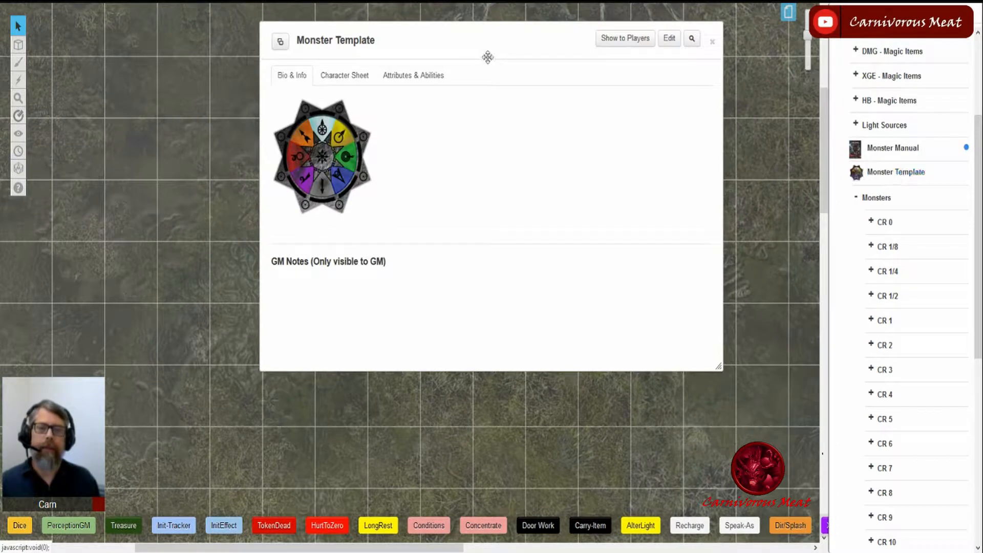
left_click_drag(466, 39, 327, 25)
left_click_drag(582, 353, 722, 493)
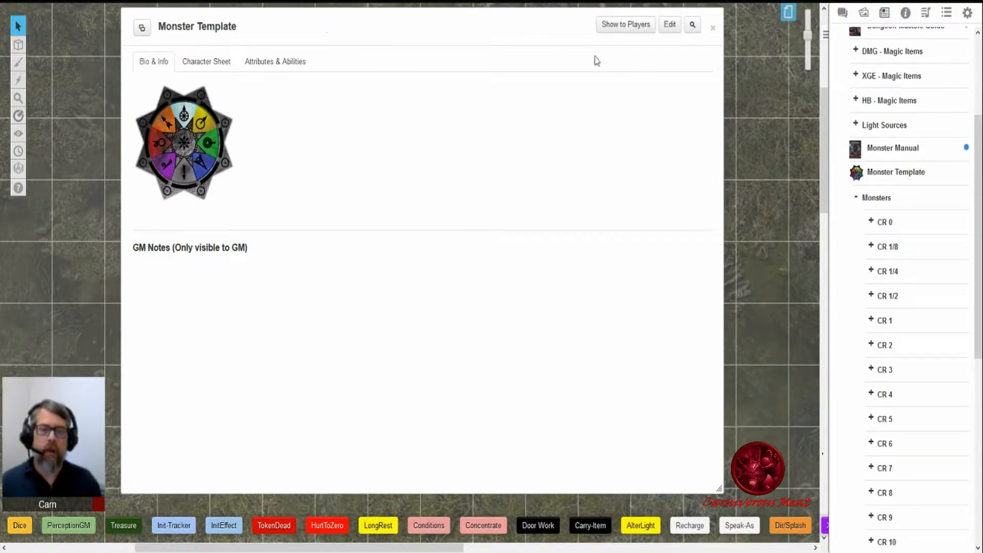
Show the template's character sheet and examine the character name and ability score fields.
left_click(218, 68)
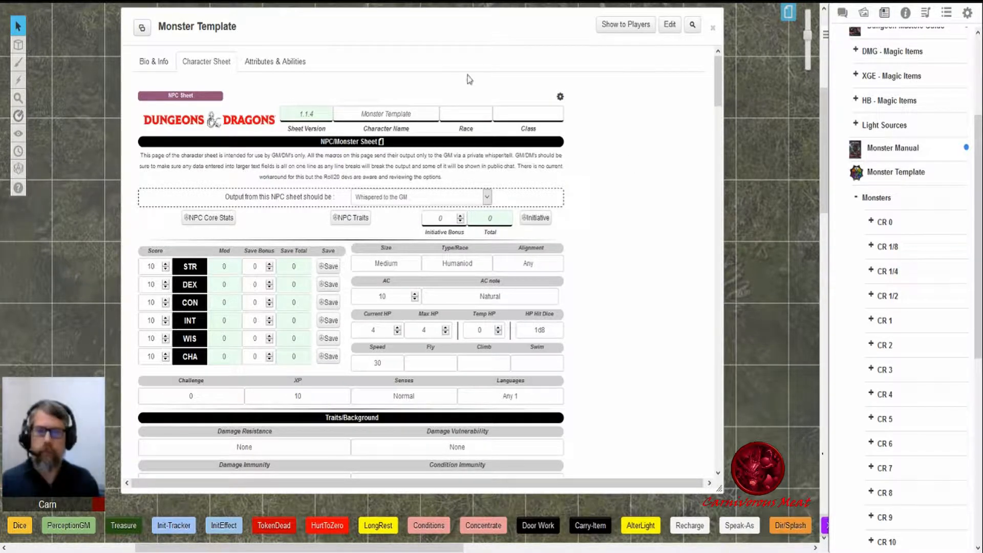
left_click_drag(358, 114, 423, 118)
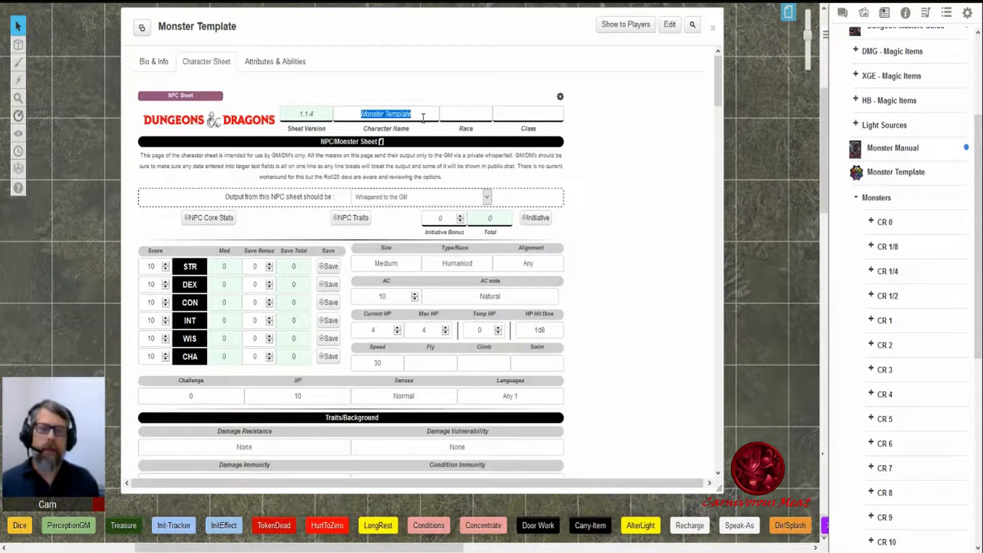
left_click(645, 206)
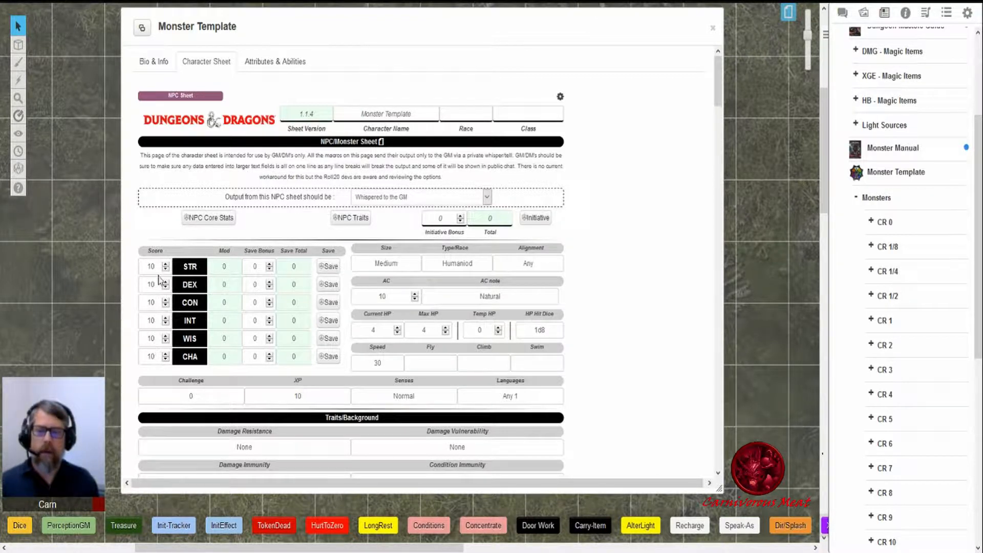
left_click_drag(155, 265, 147, 277)
key("Tab")
key("Tab")
key("Tab")
key("Tab")
key("Tab")
key("Tab")
key("Tab")
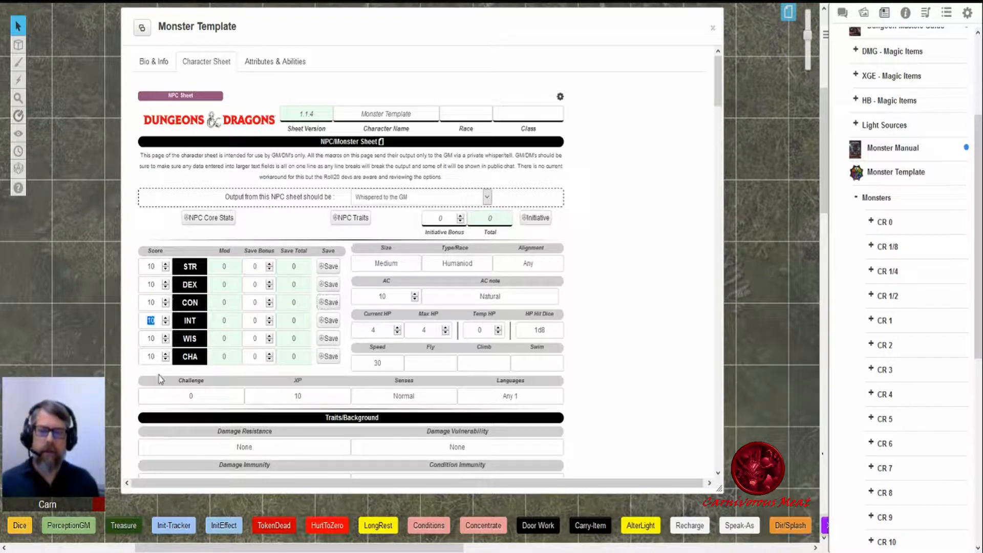
Review the sheet's size, type, alignment, AC, hit points, hit dice and speed fields.
left_click_drag(405, 261, 364, 260)
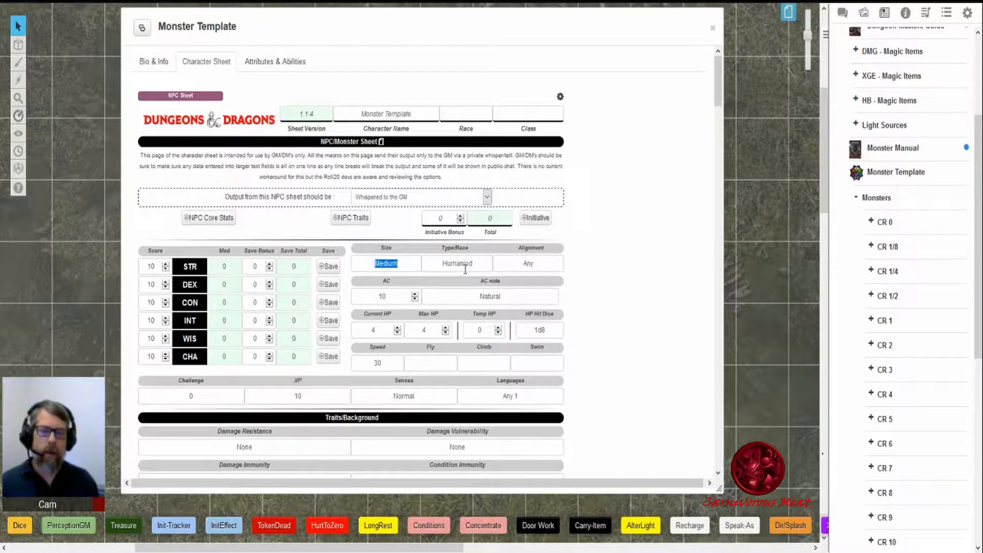
left_click_drag(476, 265, 454, 262)
left_click_drag(521, 267, 544, 262)
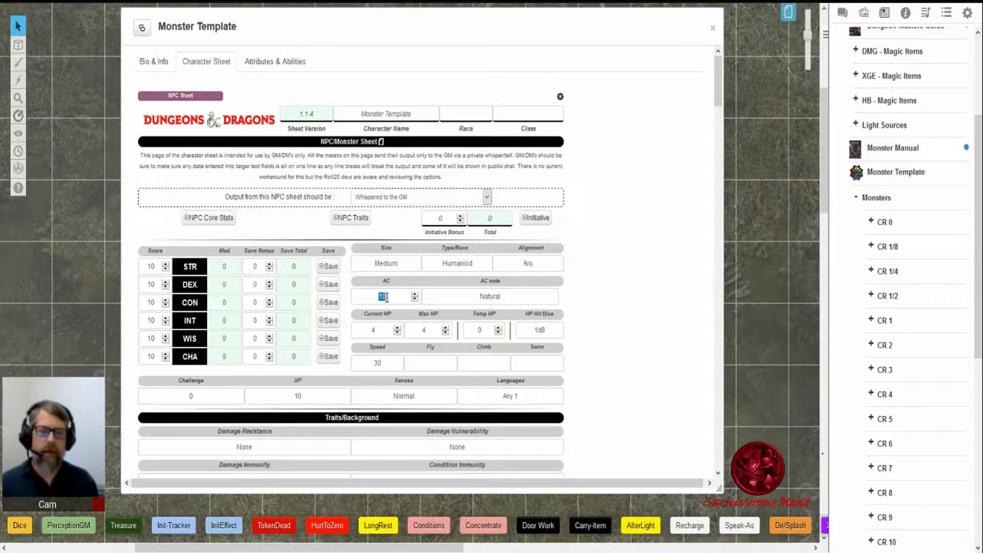
left_click_drag(370, 330, 429, 330)
left_click_drag(527, 331, 550, 328)
left_click_drag(365, 362, 383, 362)
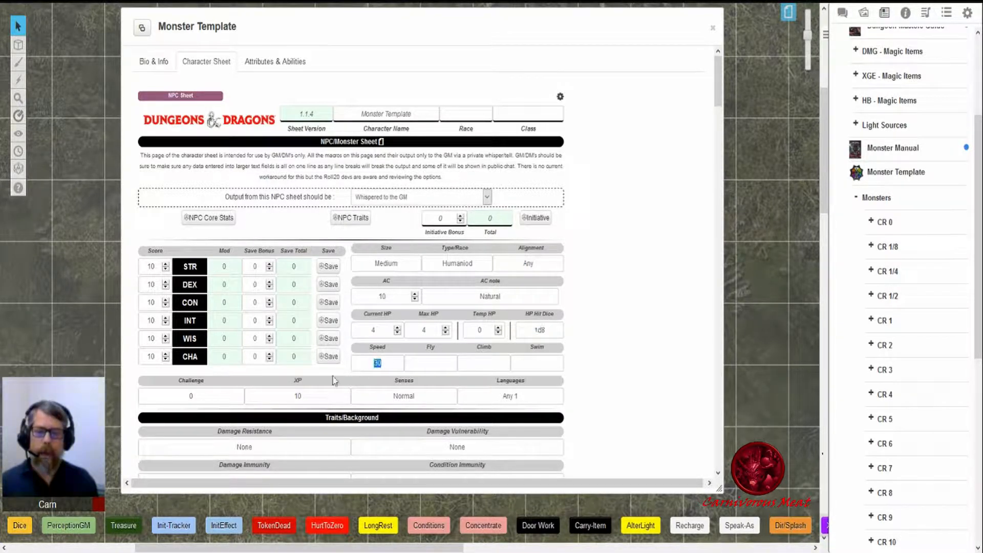
Examine the sheet's traits, skills and the Bite action's description and effect formulas.
scroll(259, 394, "down", 4)
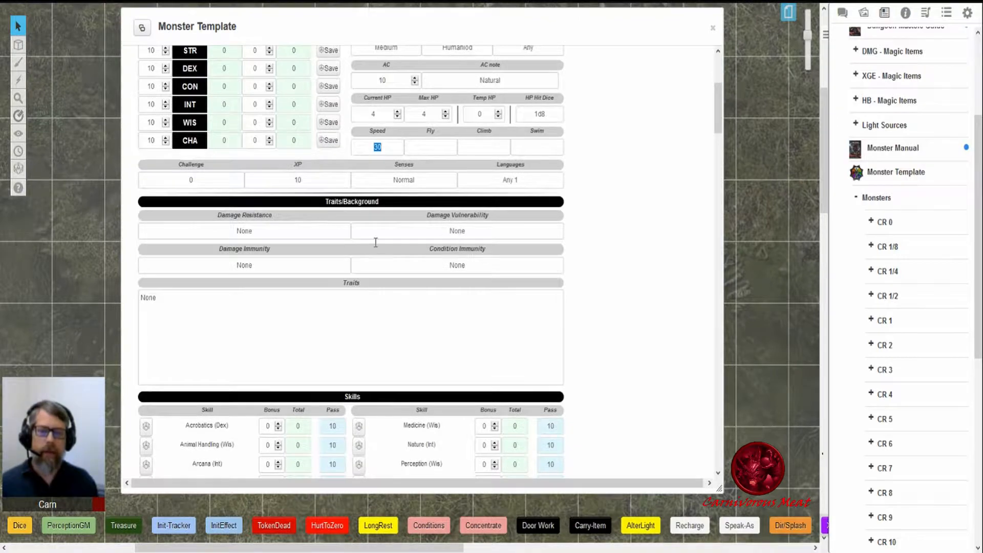
scroll(612, 307, "down", 4)
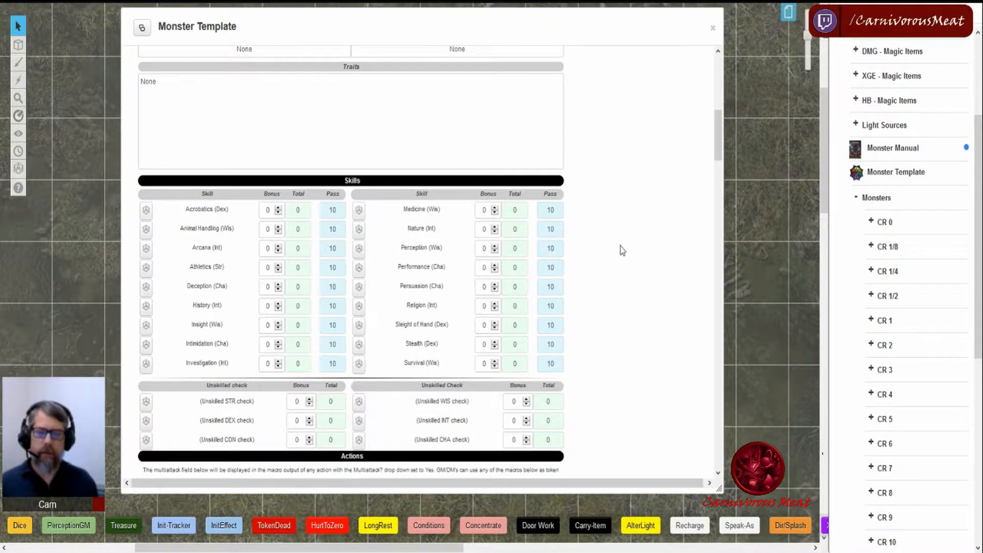
scroll(622, 250, "down", 5)
scroll(622, 250, "down", 1)
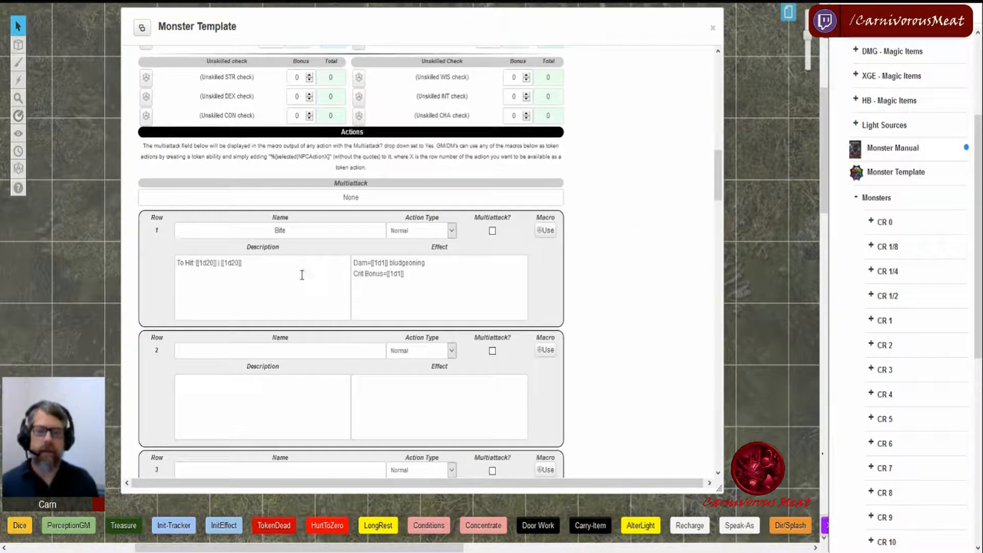
left_click_drag(255, 265, 167, 265)
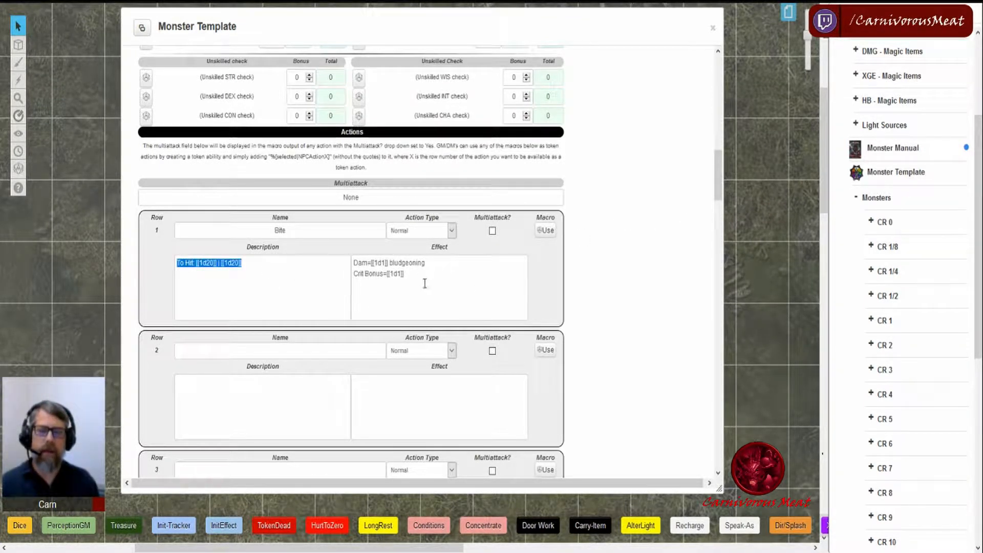
left_click_drag(431, 284, 349, 261)
left_click(624, 240)
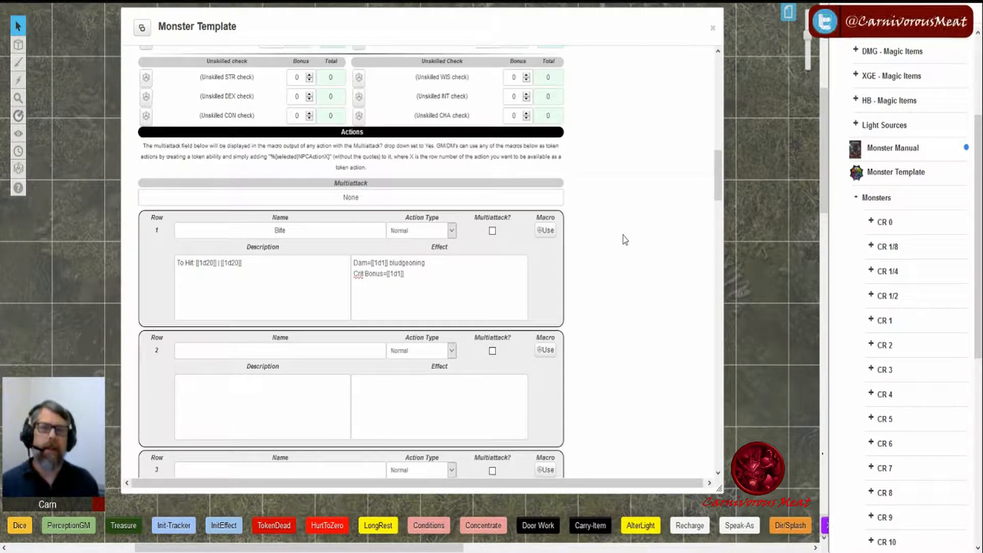
Show the template's attributes and abilities and make its window narrower.
scroll(619, 221, "up", 4)
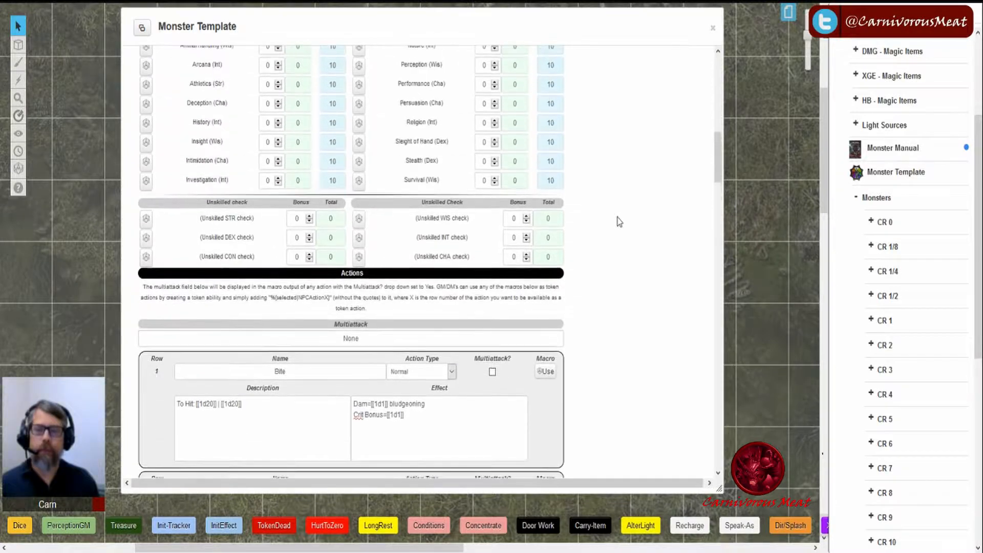
scroll(619, 222, "up", 8)
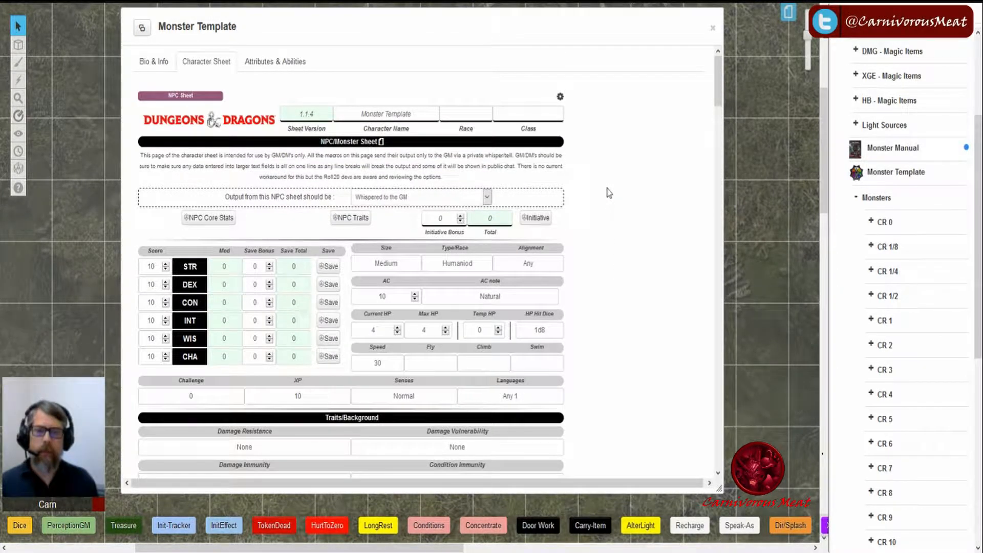
left_click(288, 69)
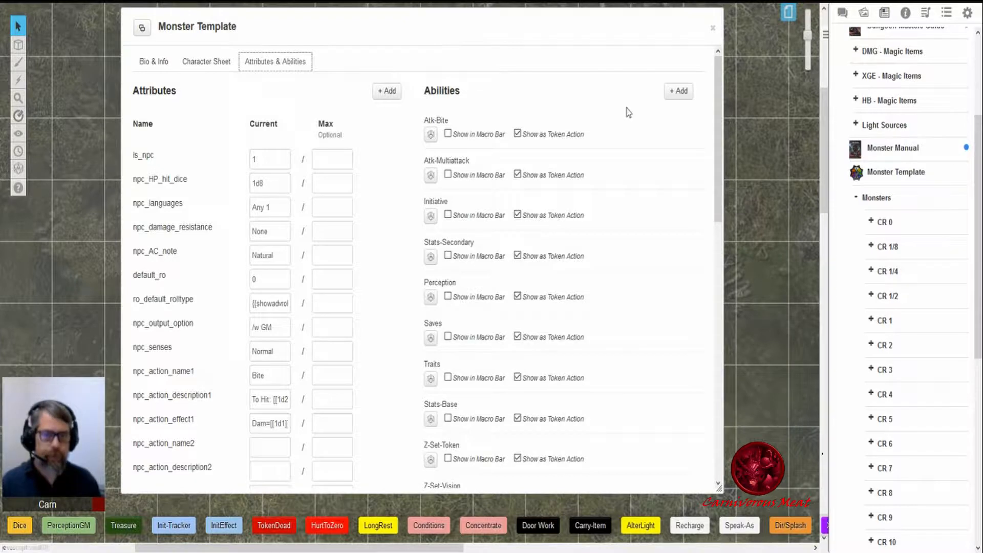
mouse_move(441, 31)
left_mouse_down()
mouse_move(400, 31)
mouse_move(459, 35)
mouse_move(436, 33)
left_mouse_up()
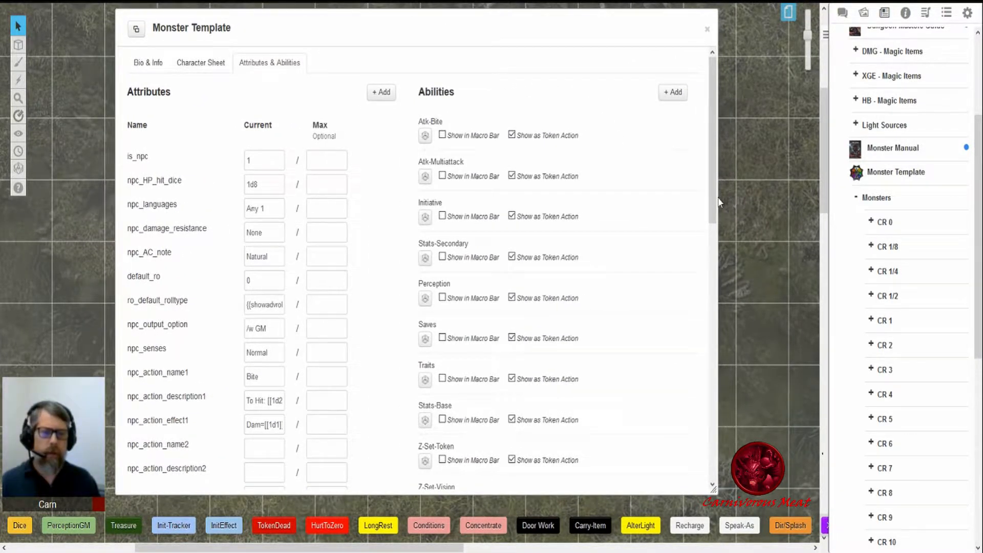
left_click_drag(718, 203, 616, 203)
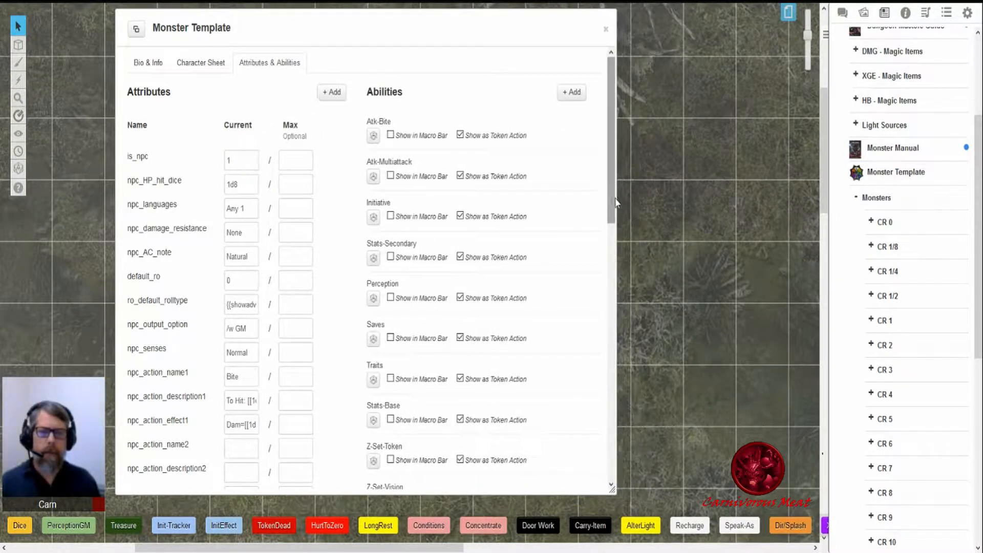
Run the Bite action from the template's character sheet with the chat log open.
left_click(202, 63)
scroll(325, 343, "down", 5)
scroll(324, 343, "down", 7)
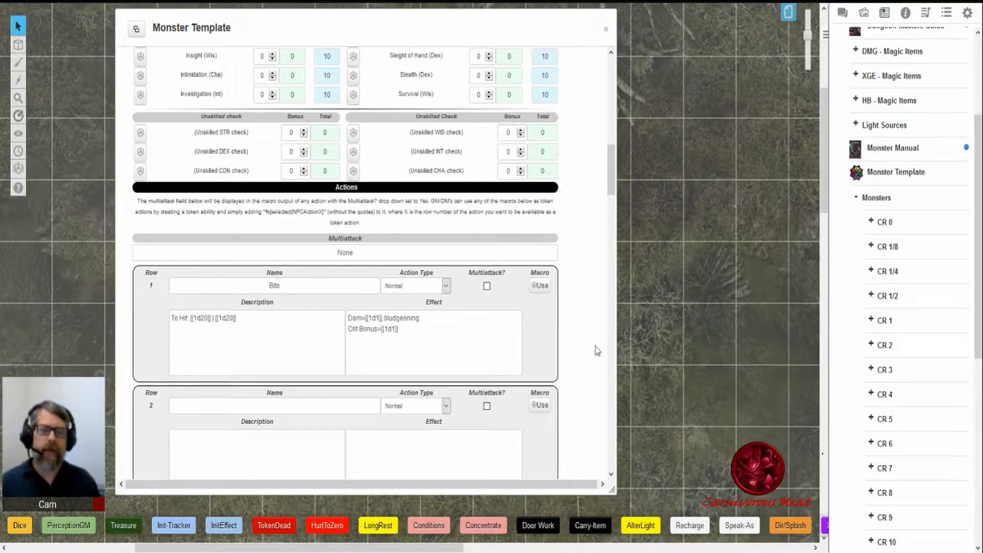
left_click(843, 13)
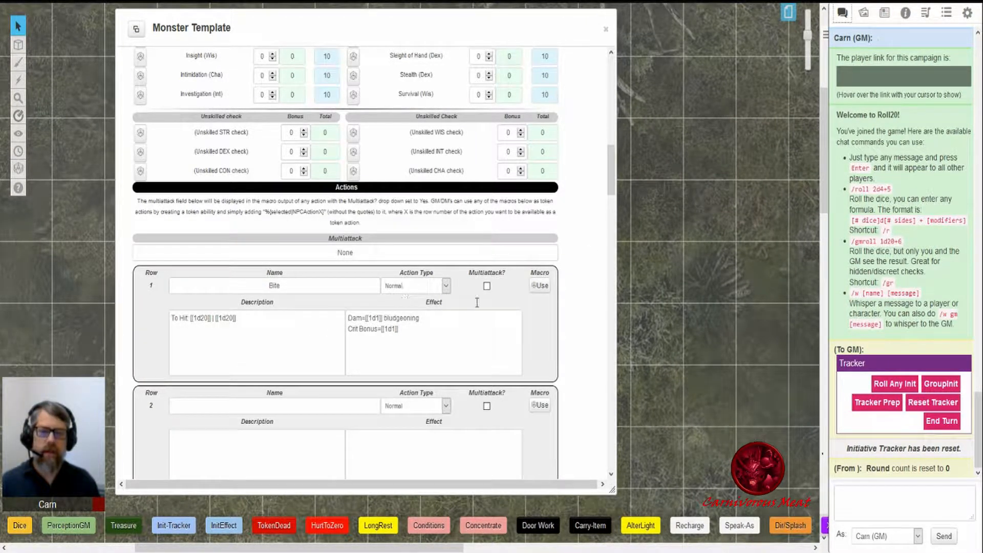
left_click(541, 287)
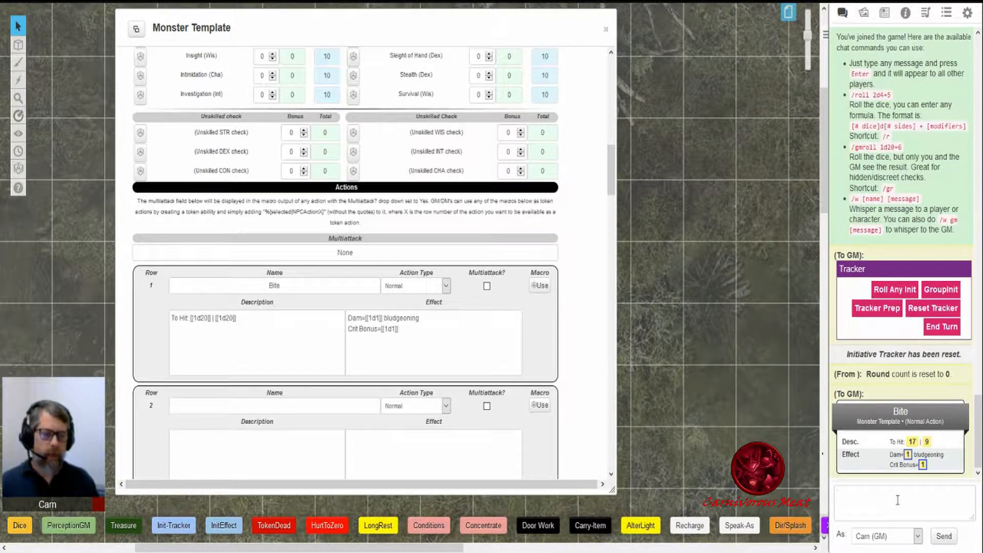
Insert the Bite action's macro code into the chat message field and read it through.
left_click(918, 504)
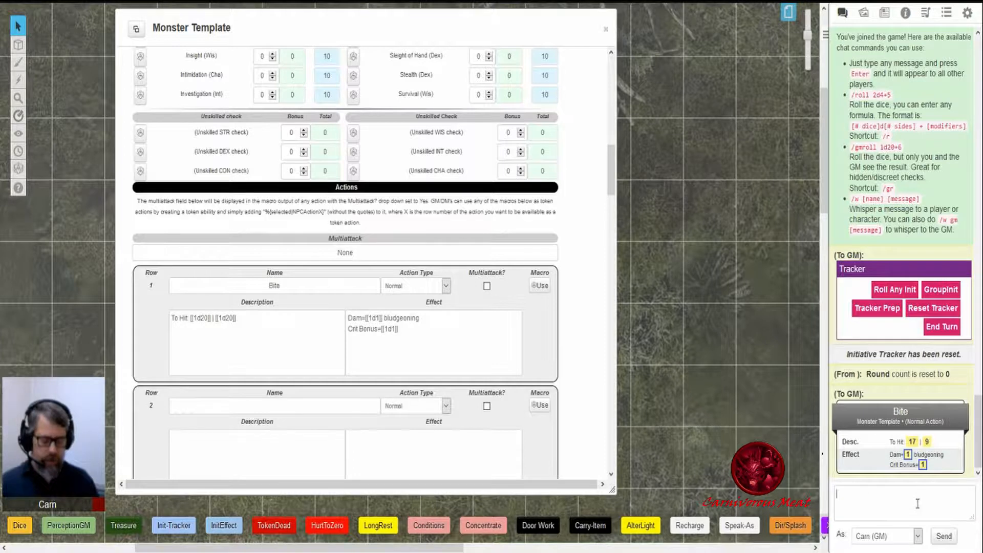
key("ctrl+v")
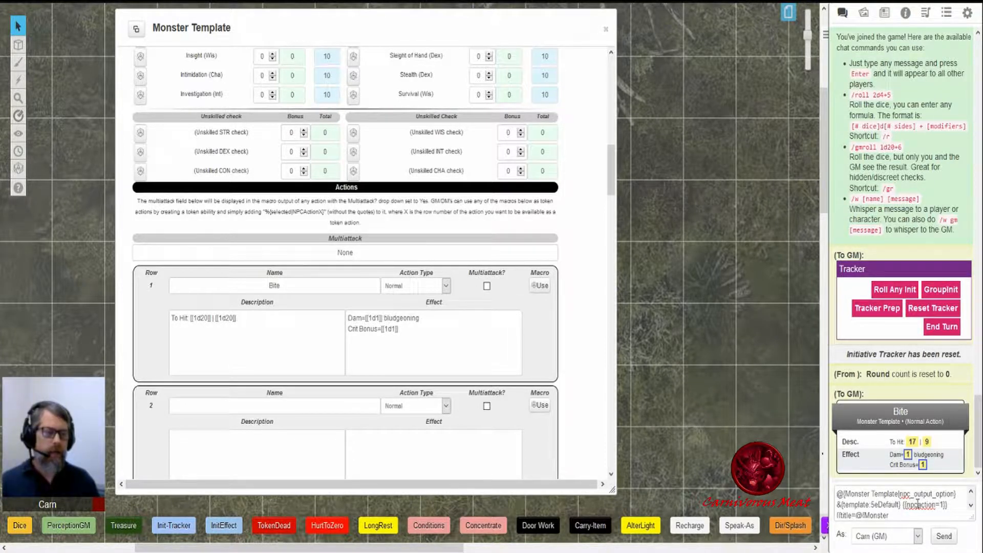
scroll(917, 504, "down", 5)
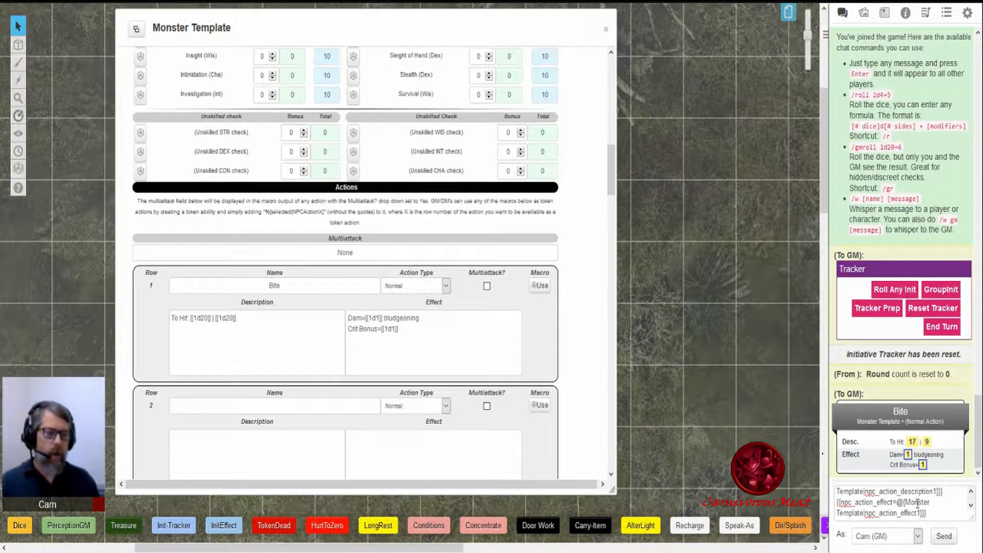
scroll(917, 504, "up", 5)
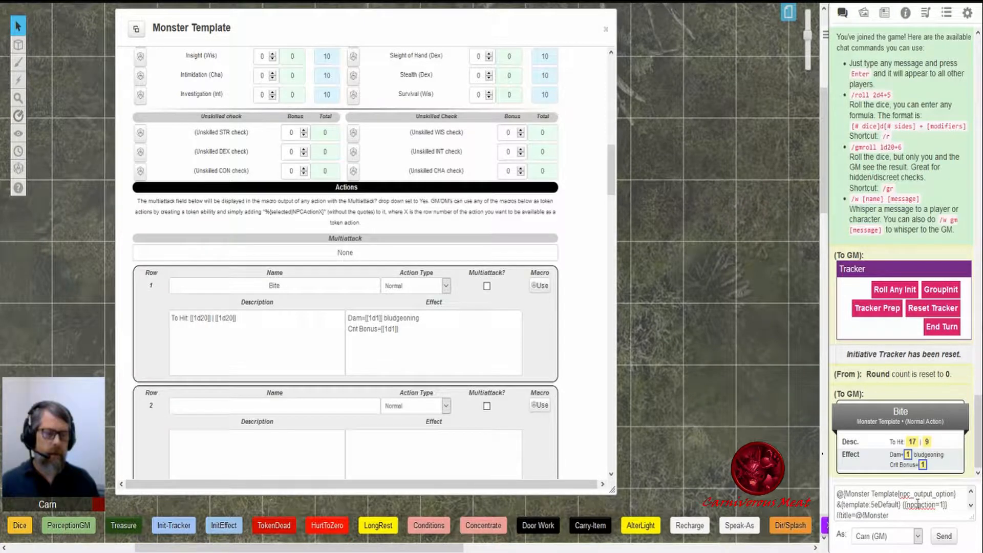
scroll(922, 505, "down", 5)
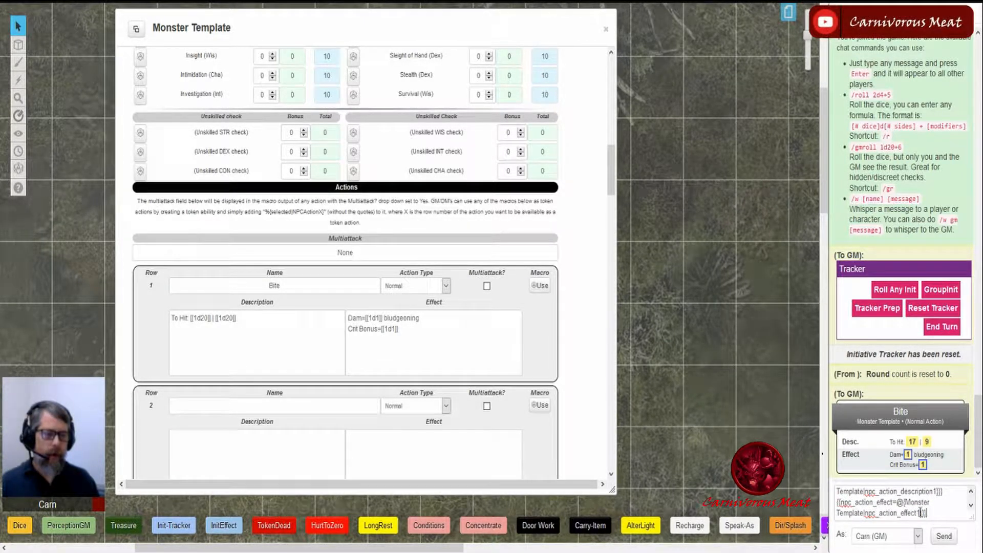
scroll(930, 507, "up", 5)
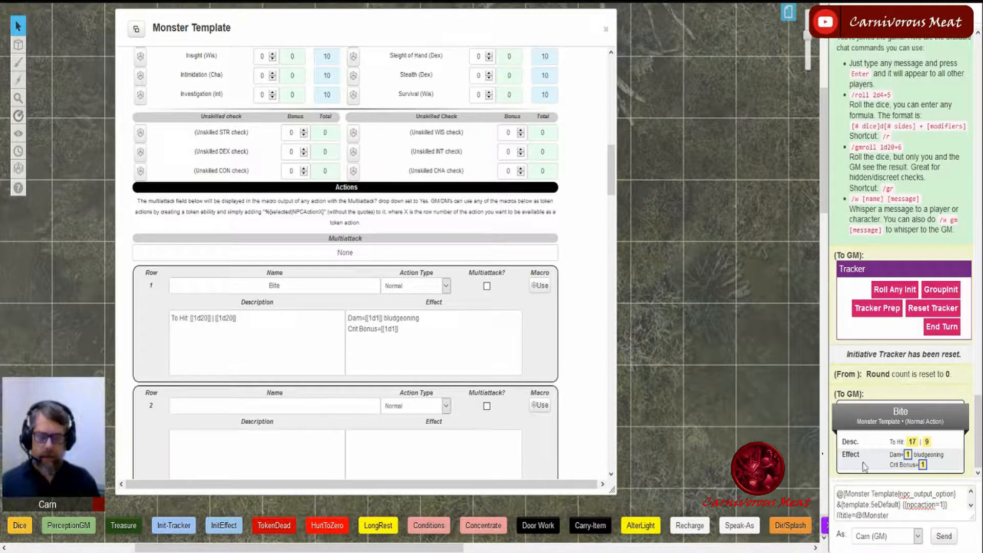
Return to the Monster Template's list of attributes and abilities.
scroll(577, 125, "up", 8)
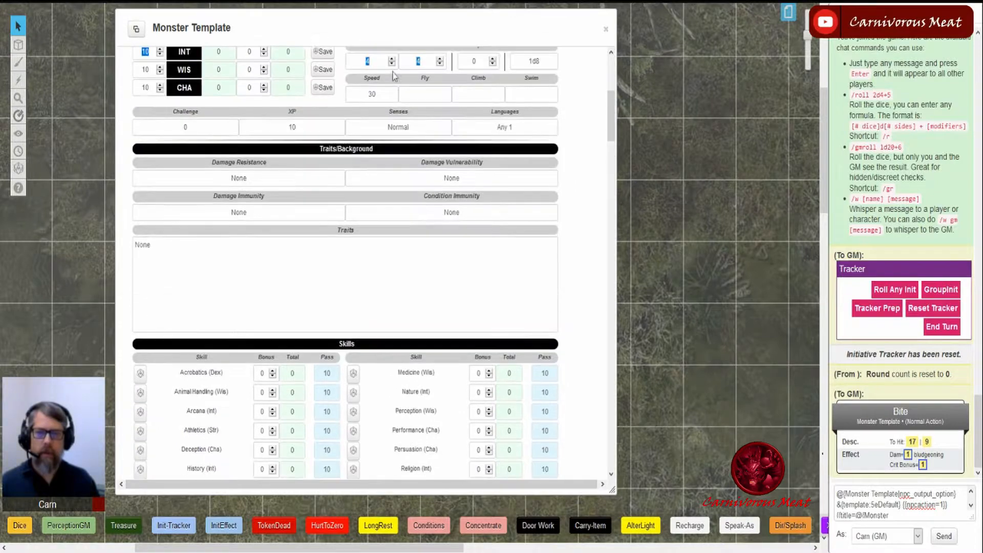
scroll(488, 87, "up", 5)
left_click(276, 63)
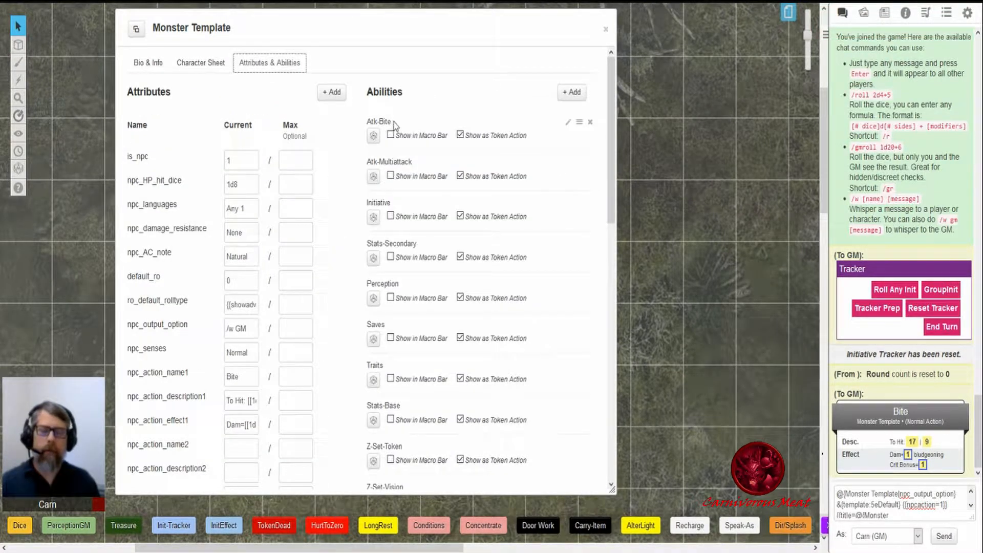
Copy the Bite action's macro code from the chat message field and clear the field.
left_click(958, 508)
key("ctrl+a")
key("ctrl+c")
key("BackSpace")
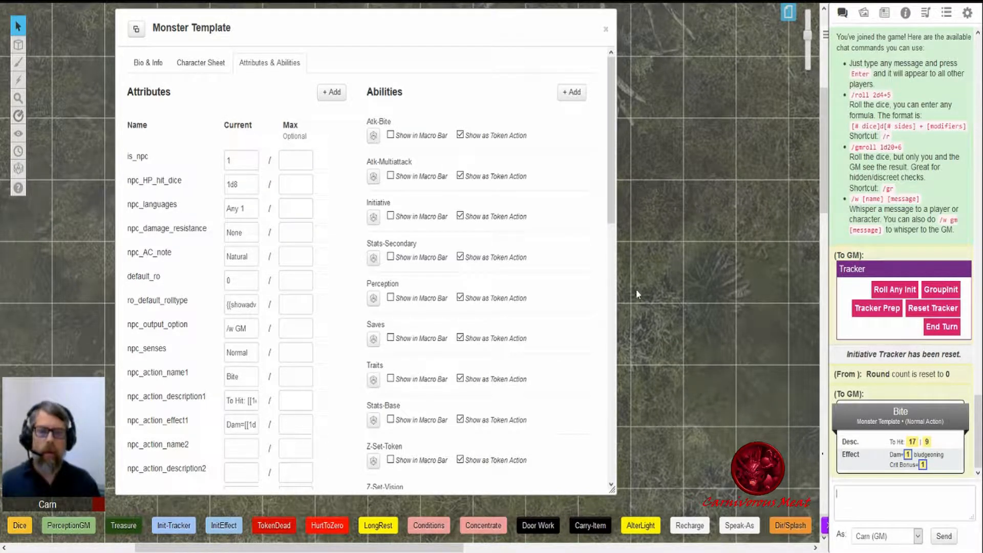
Examine the Atk-Bite ability's macro and compare it with the Bite row in the character sheet's Actions section.
left_click(570, 125)
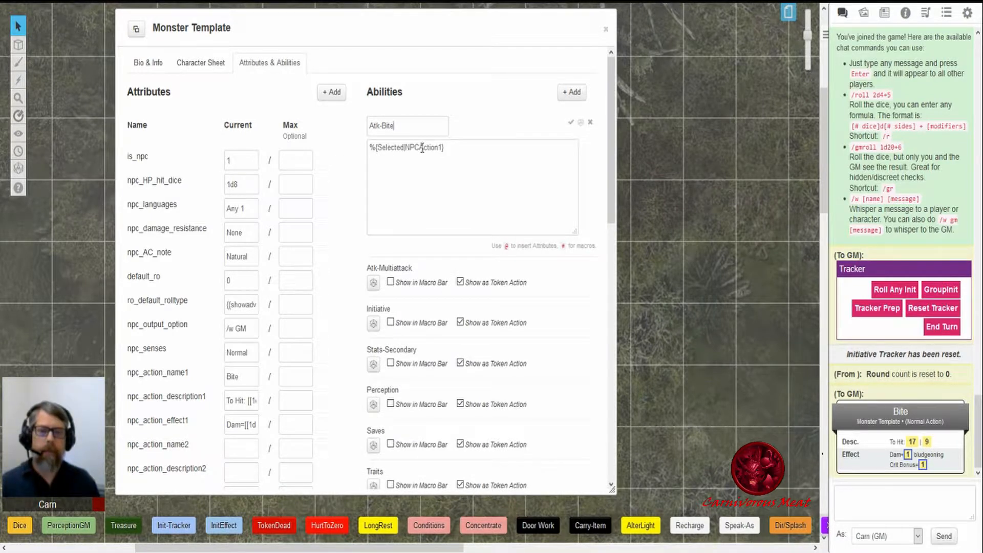
left_click(201, 62)
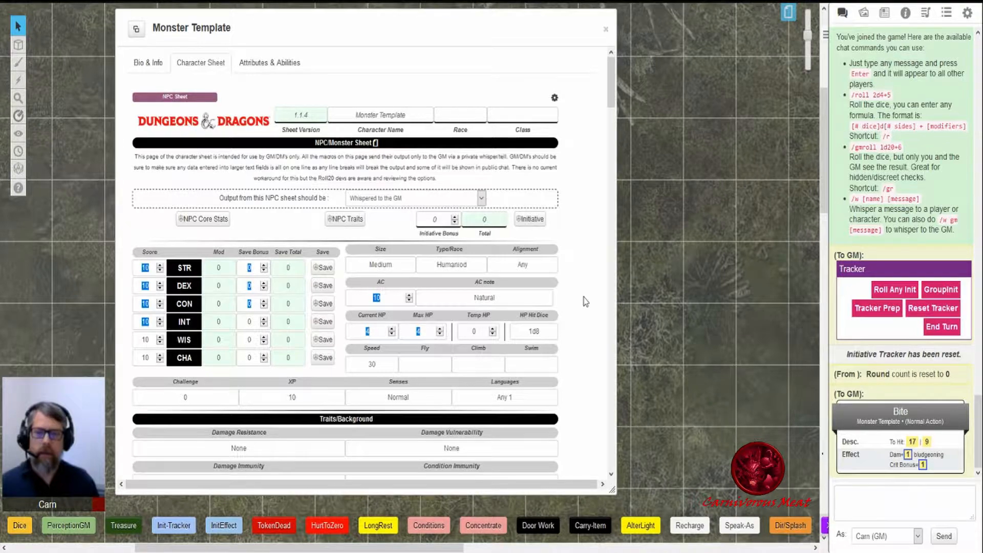
scroll(586, 302, "down", 6)
scroll(523, 204, "down", 6)
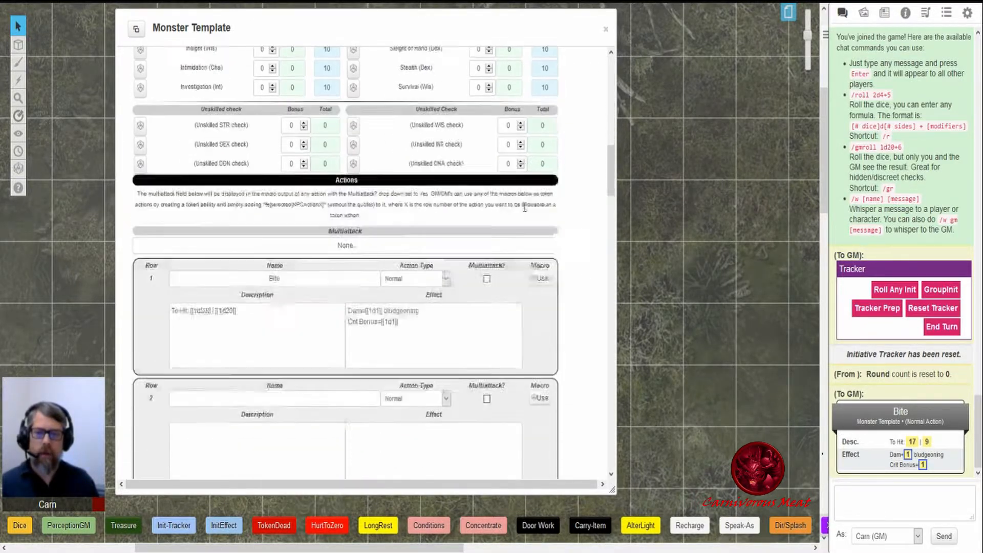
scroll(525, 207, "down", 2)
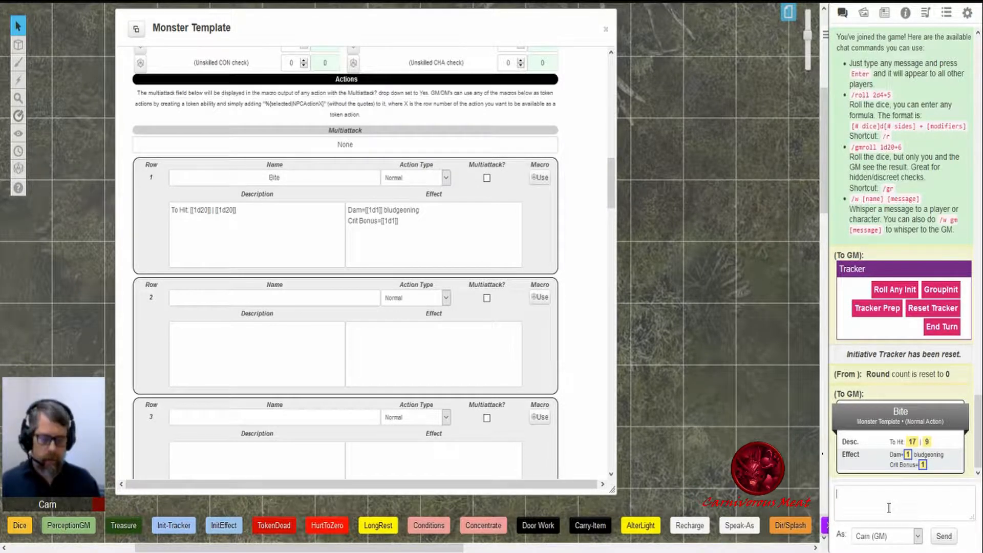
type("! #TrackerReset")
left_click_drag(896, 497, 828, 496)
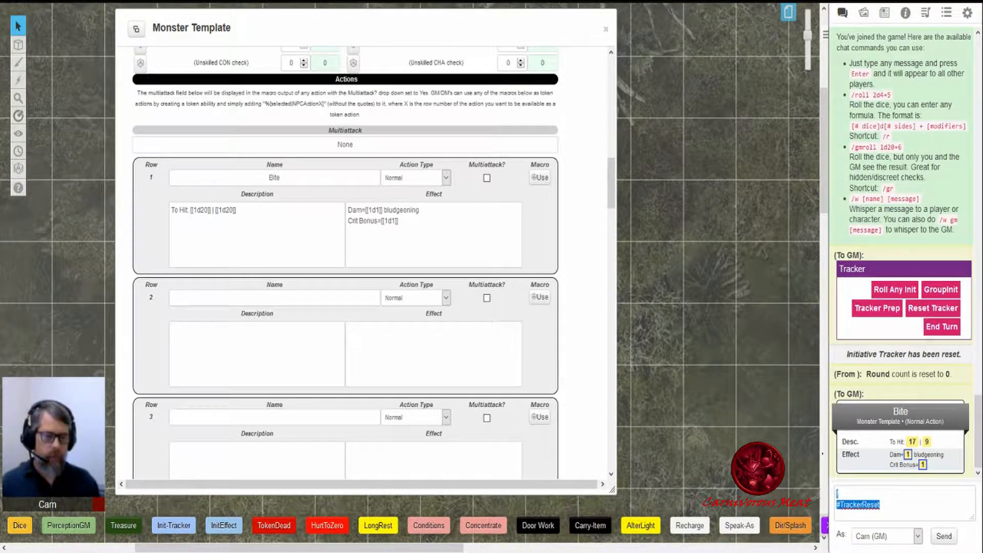
key("BackSpace")
key("ctrl+v")
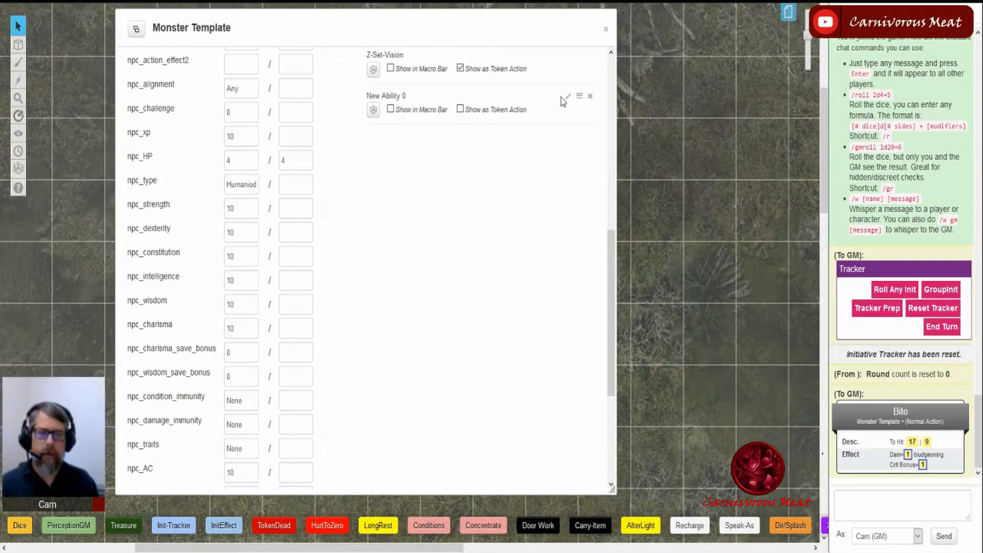
Copy the macro %{Selected|NPCAction1} from the Atk-Bite ability and close its editor.
scroll(553, 118, "up", 10)
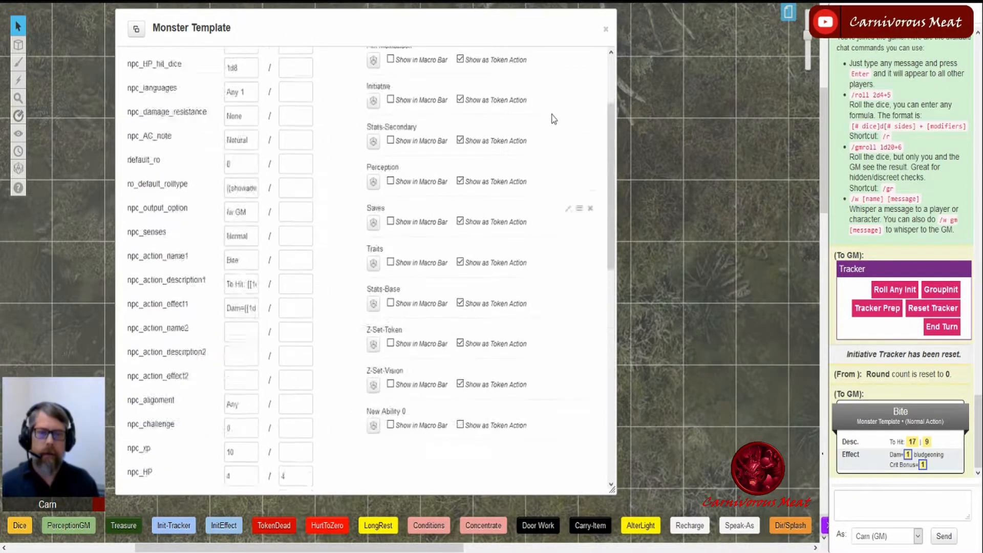
left_click(568, 122)
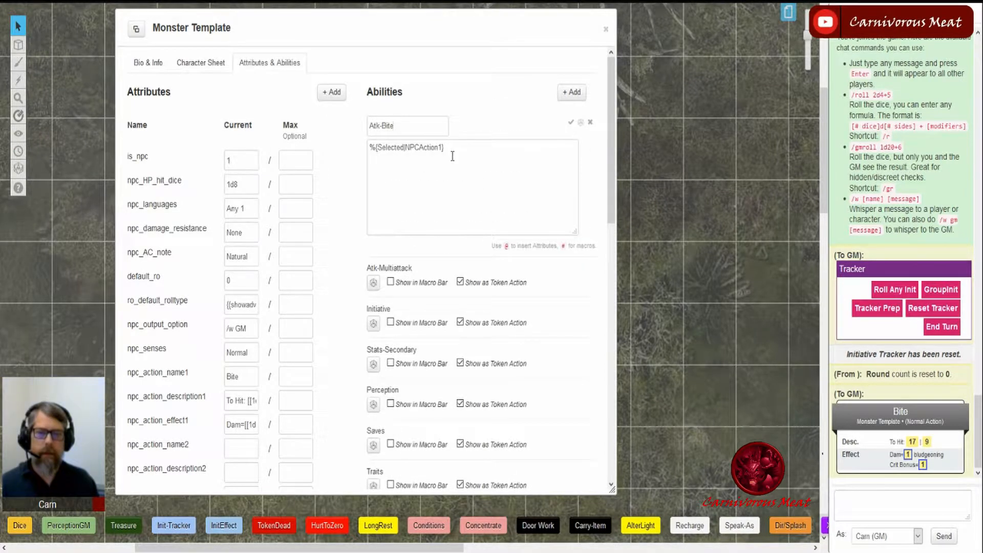
left_click_drag(444, 148, 356, 152)
key("ctrl+c")
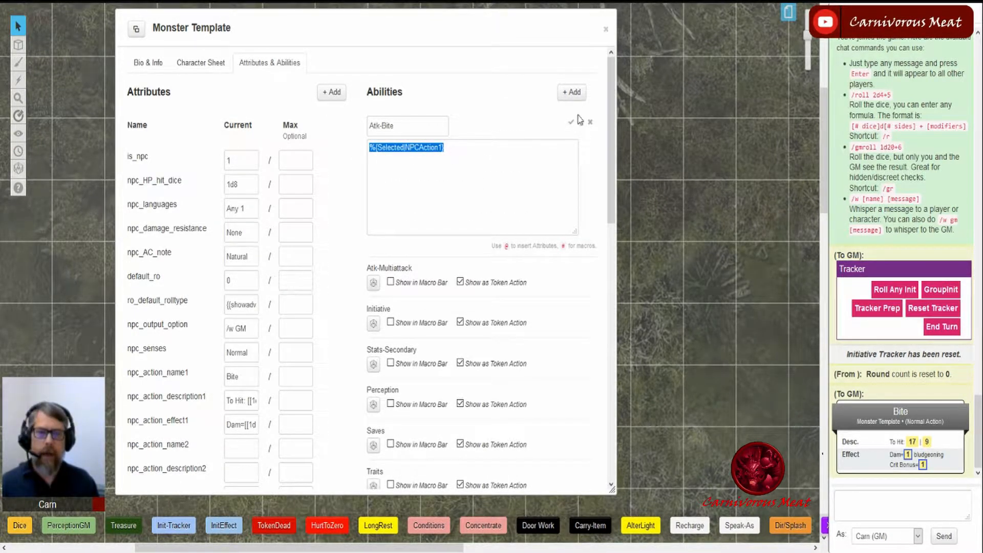
left_click(569, 123)
Rename New Ability 0 as Atk-Slam and set its macro to %{Selected|NPCAction2}.
scroll(553, 130, "down", 10)
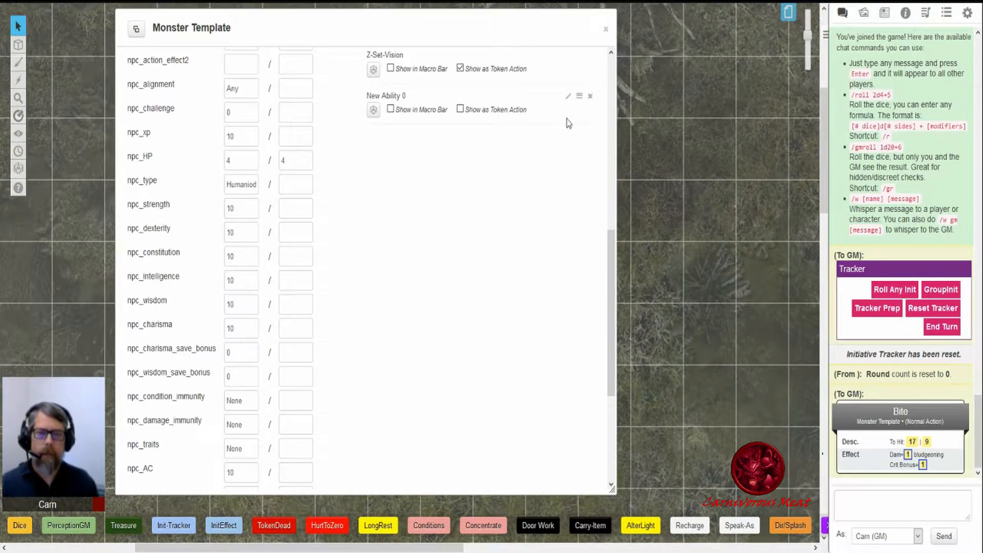
left_click(568, 99)
left_click_drag(424, 107, 336, 97)
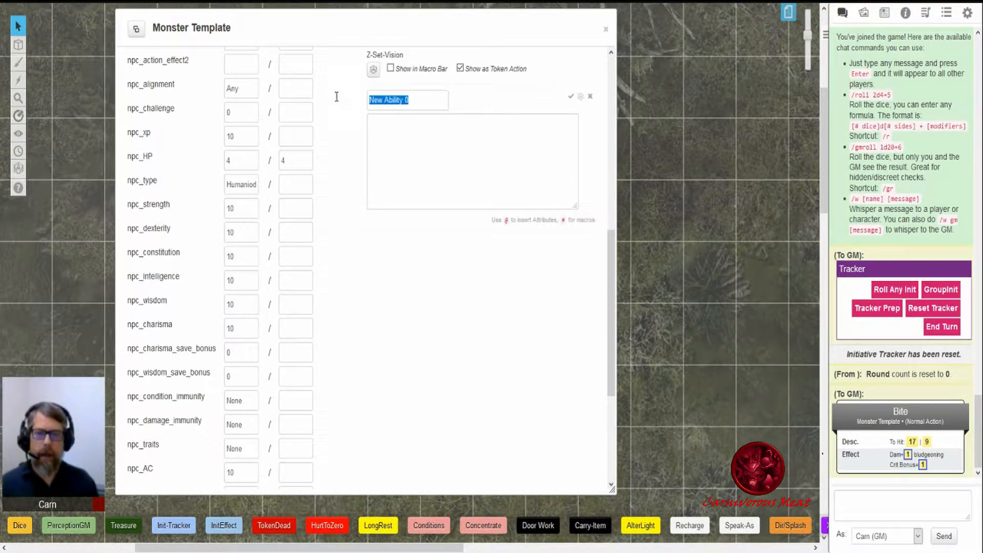
type("Atk-Slam")
left_click(446, 146)
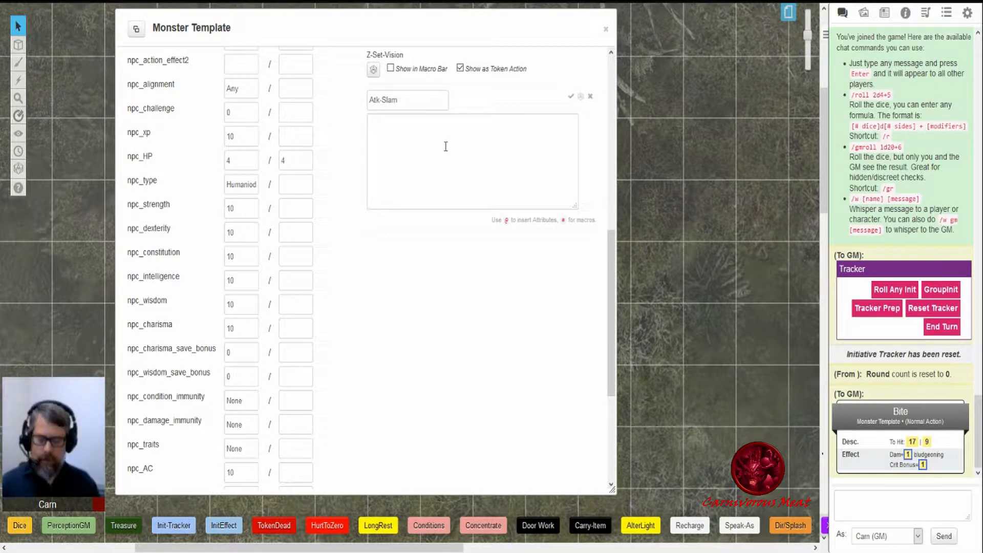
key("ctrl+v")
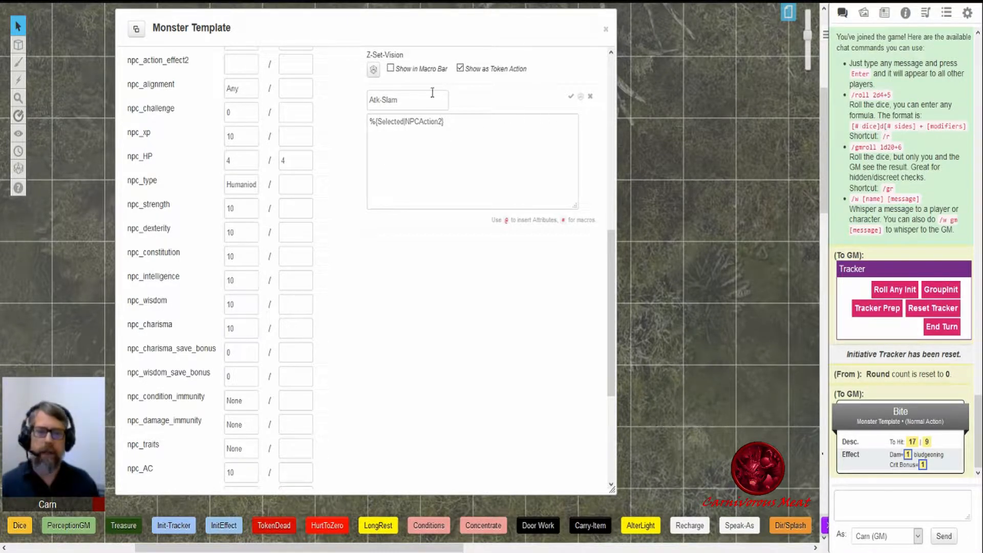
Delete the Atk-Slam ability from the template.
left_click(591, 96)
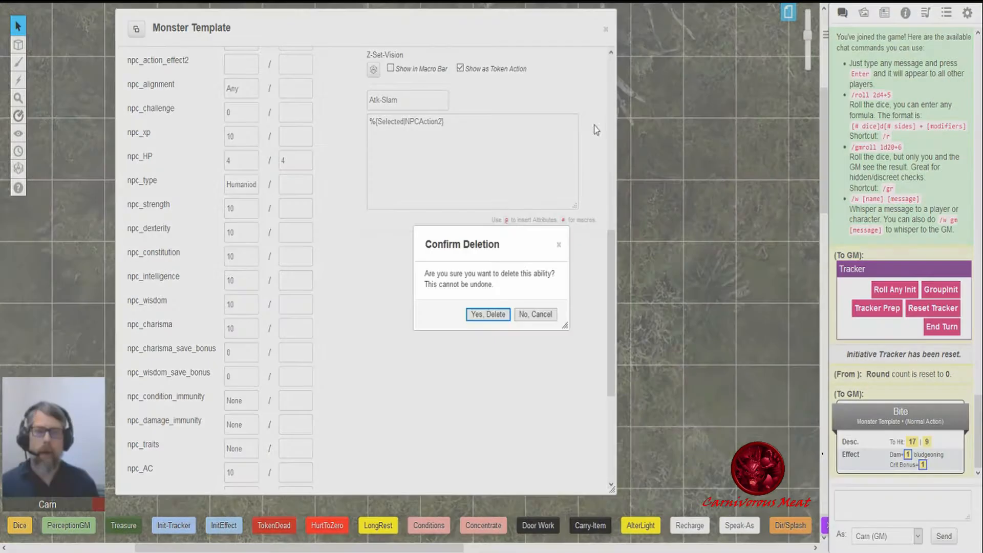
left_click(488, 316)
Open the Atk-Multiattack ability to read its macro lines and close it again.
scroll(502, 271, "up", 10)
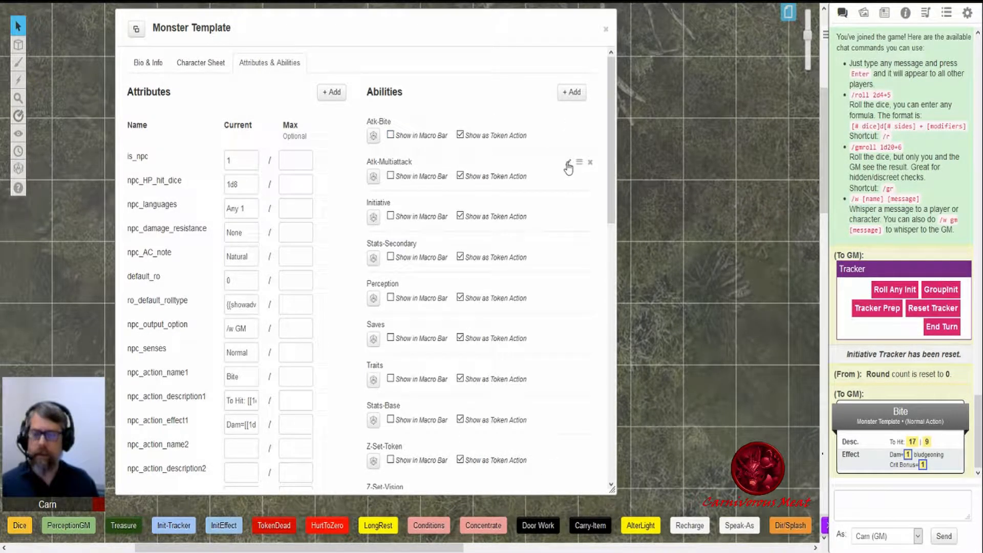
left_click(568, 164)
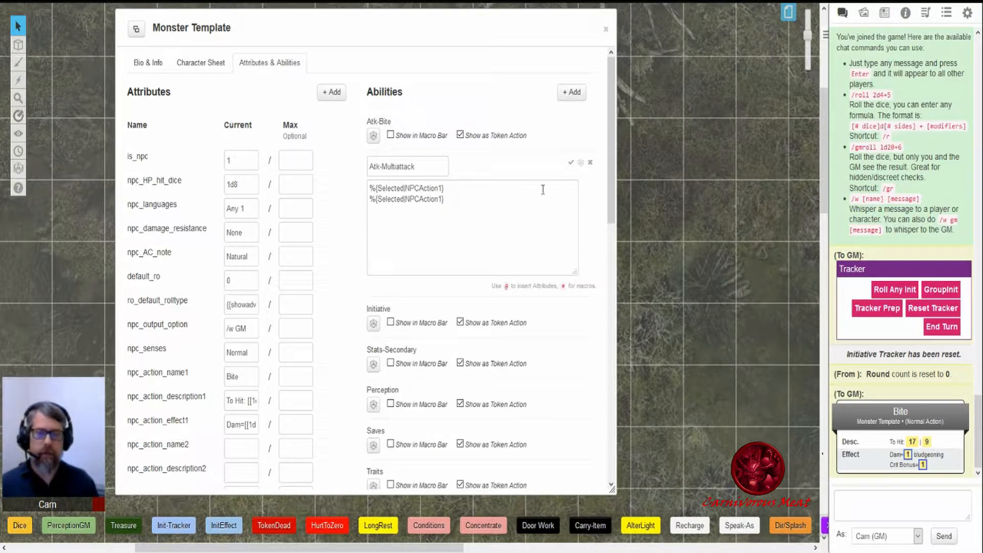
left_click(572, 164)
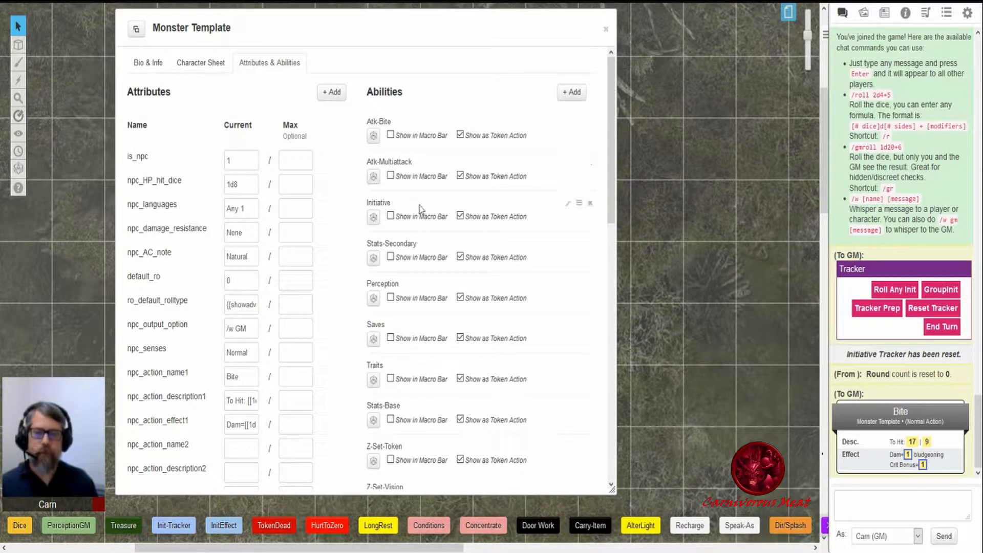
Examine the Initiative ability's macro and the matching initiative bonus and roll on the character sheet.
left_click(569, 205)
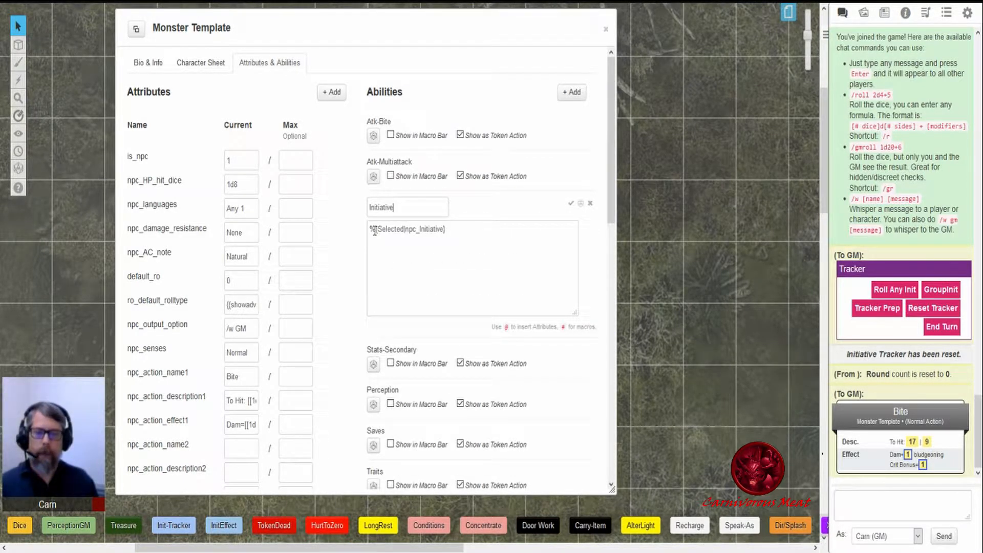
left_click(204, 64)
left_click(387, 224)
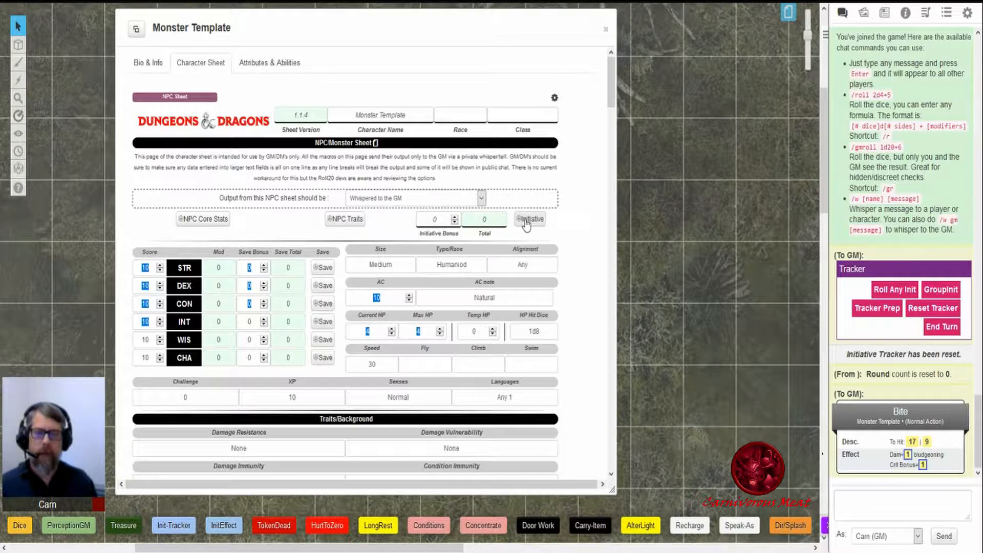
double_click(434, 219)
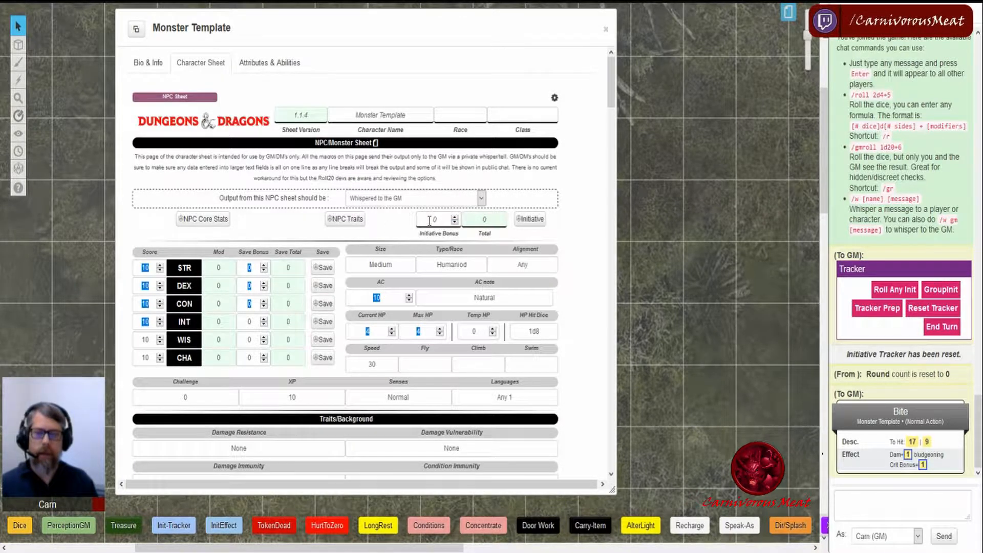
left_click(599, 226)
left_click(269, 64)
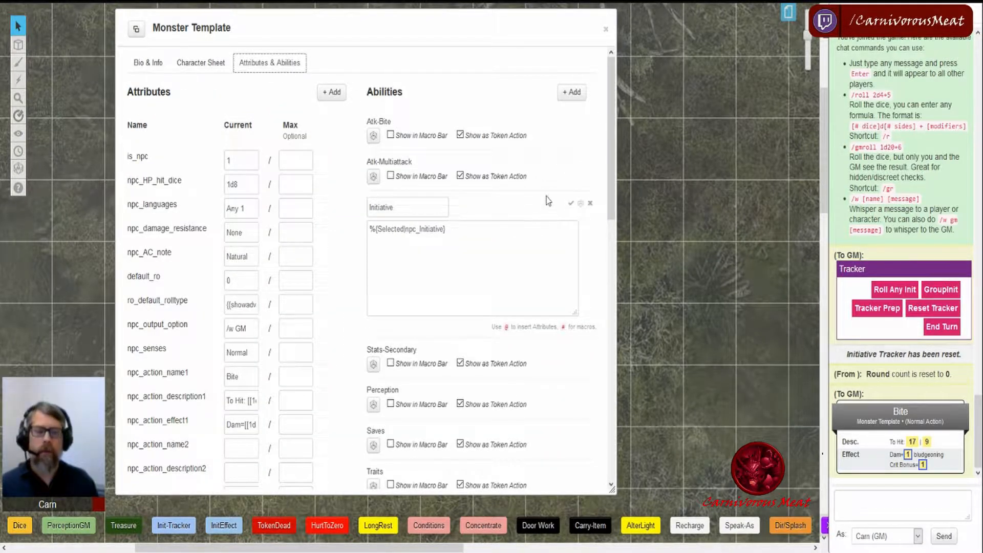
left_click(571, 206)
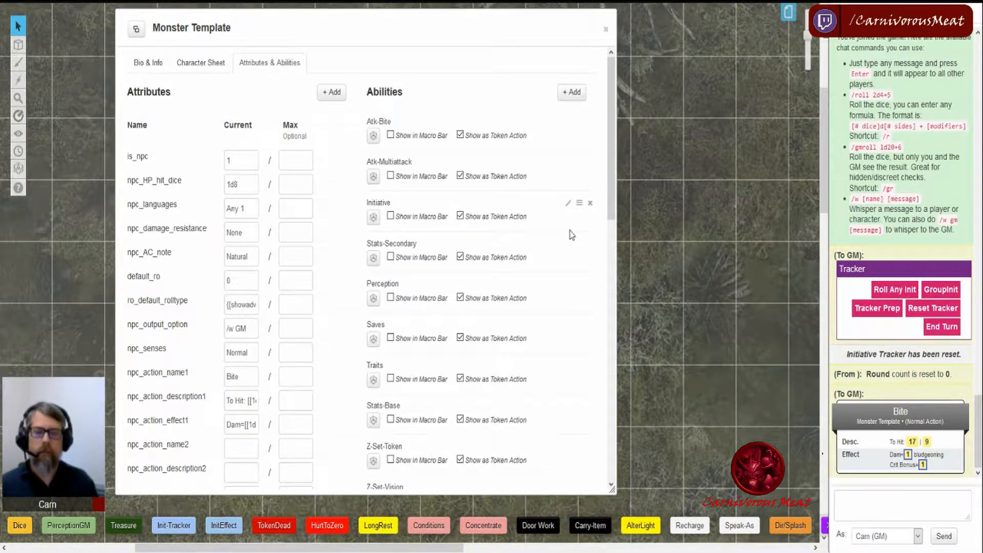
Open the Stats-Secondary ability and enlarge its macro text box to read the whole code.
scroll(573, 235, "down", 1)
scroll(572, 235, "down", 1)
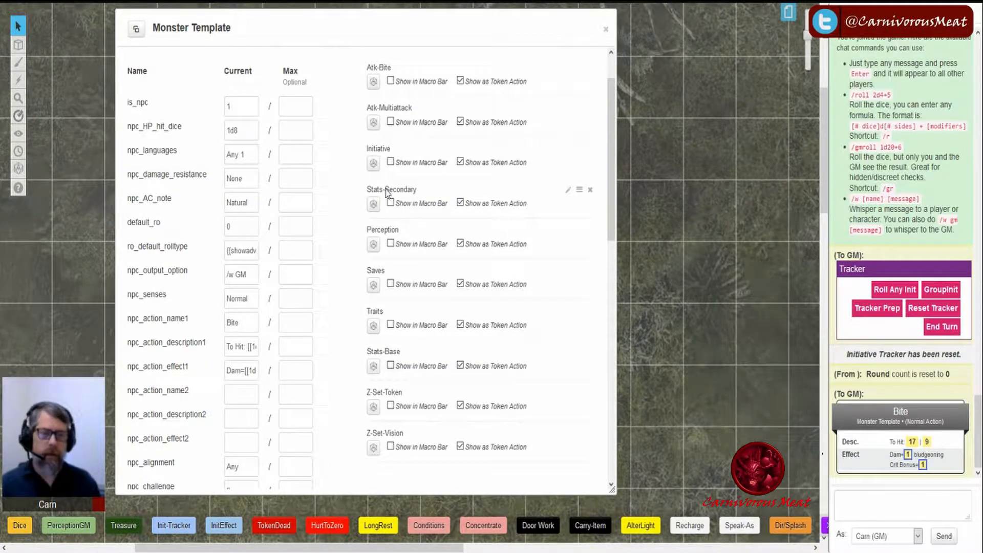
left_click(568, 190)
left_click_drag(577, 300, 595, 339)
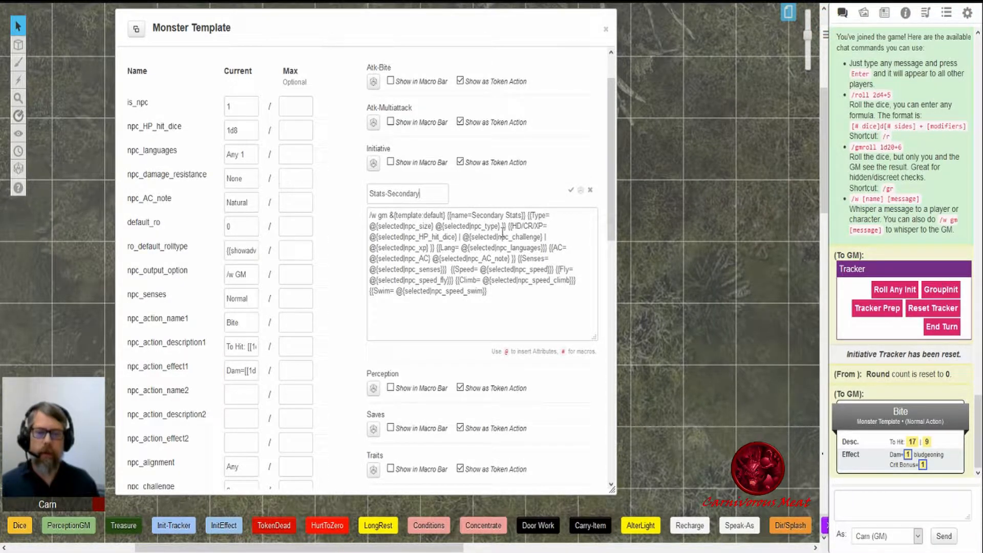
Look through the character sheet for the size, speed, senses and other fields used by the Stats-Secondary macro.
scroll(295, 148, "up", 2)
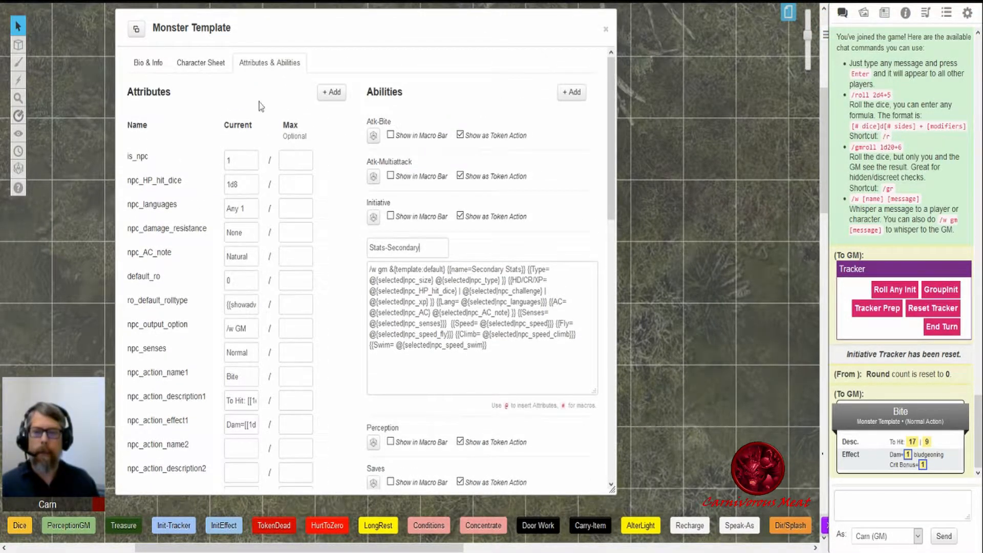
left_click(213, 73)
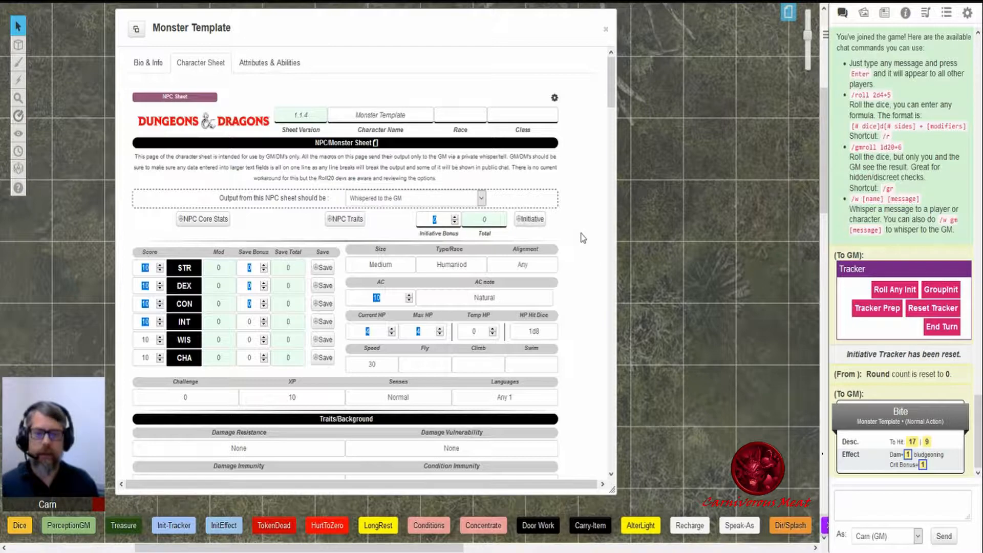
scroll(580, 272, "down", 8)
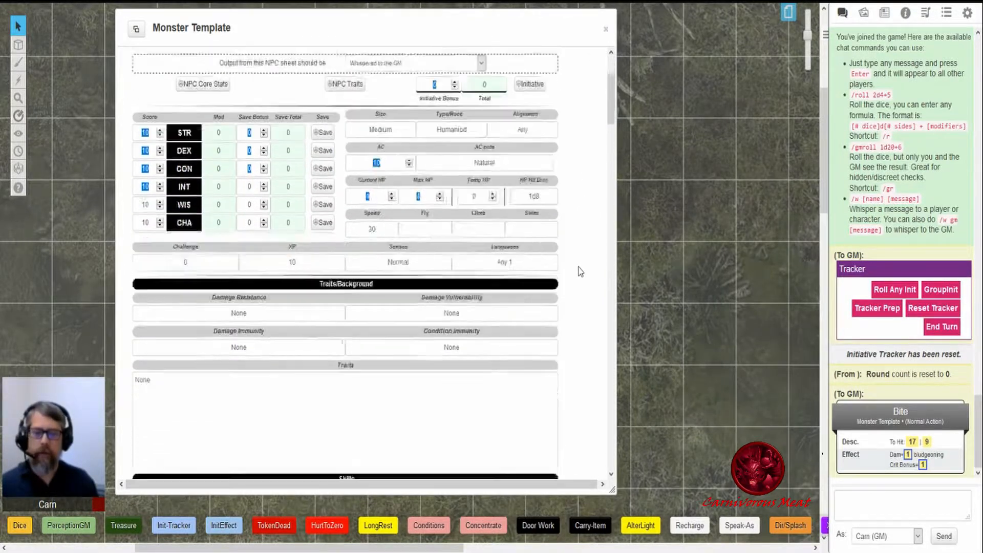
scroll(581, 271, "down", 3)
scroll(580, 272, "up", 15)
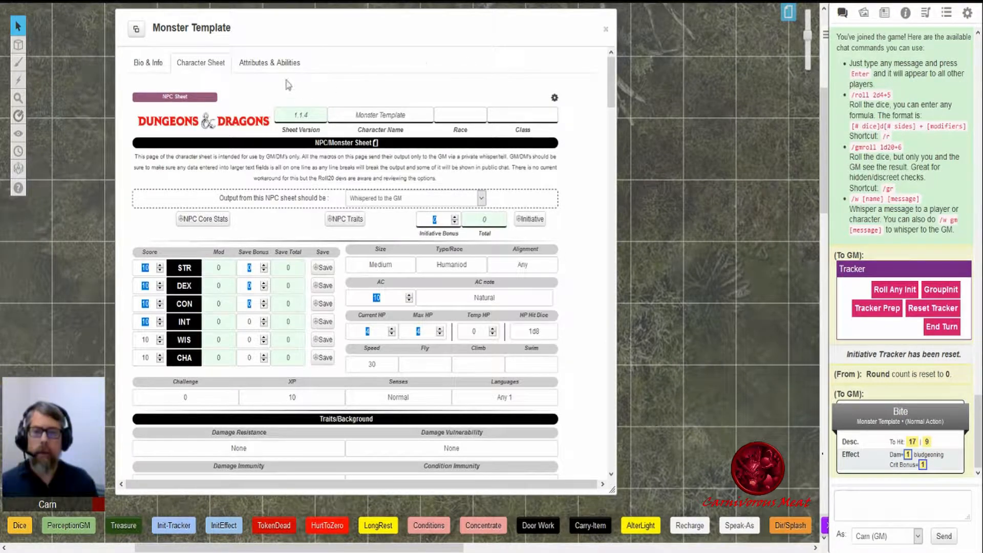
Reopen the Monster Template from the journal on its Bio & Info page and duplicate it from its edit settings.
left_click(162, 62)
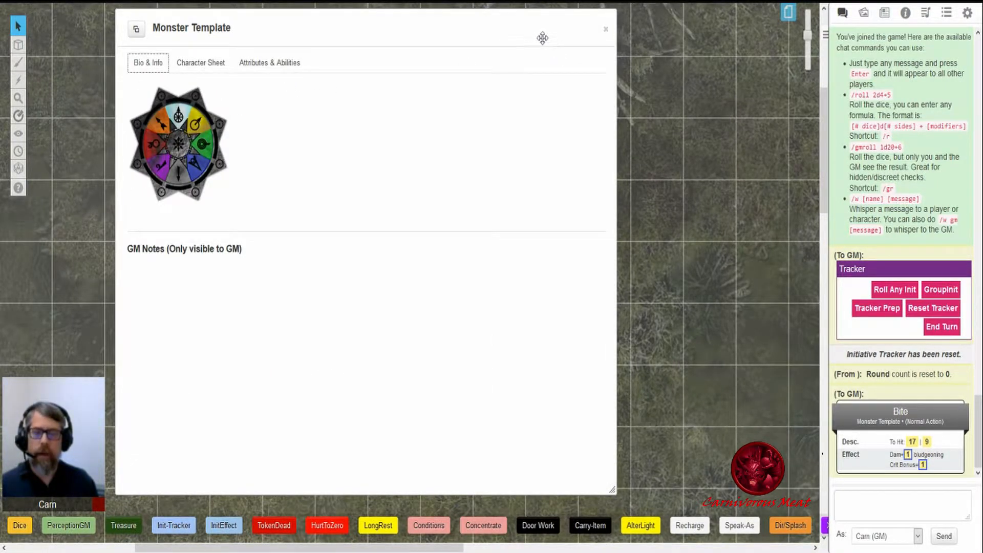
left_click(612, 34)
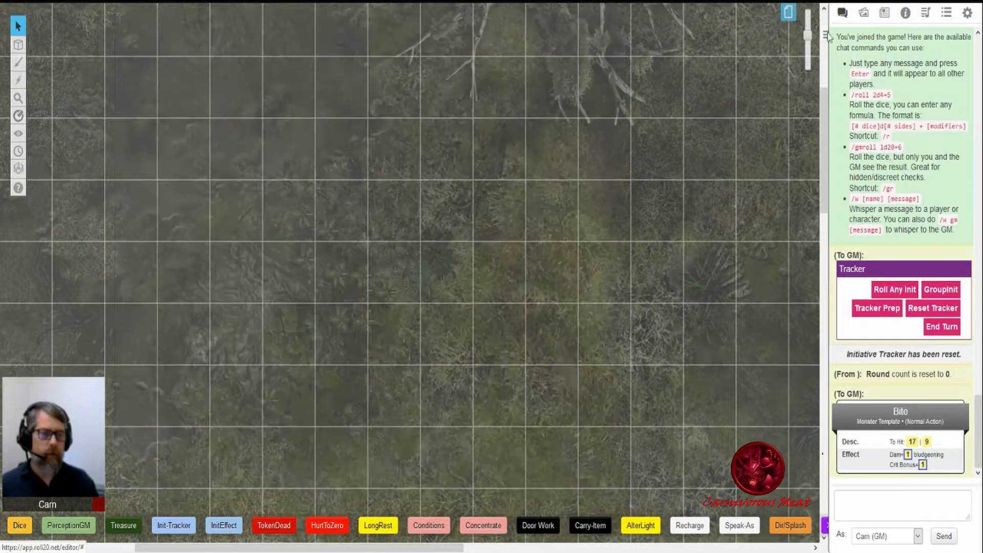
left_click(886, 14)
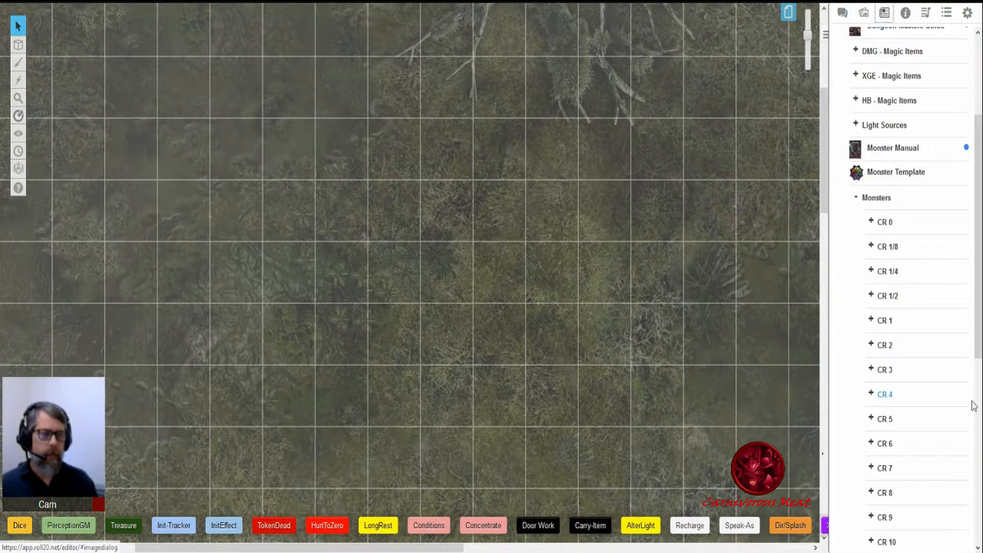
left_click(875, 177)
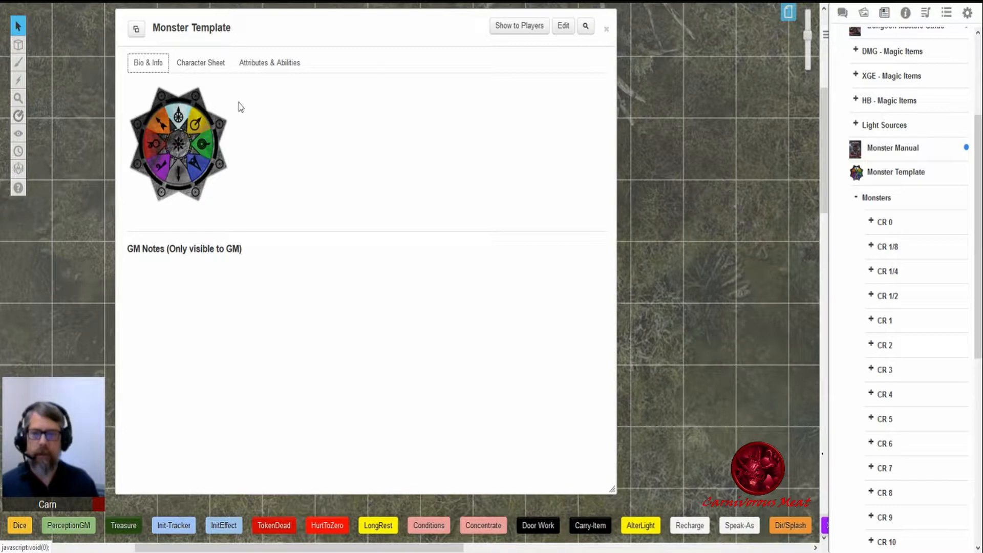
left_click(564, 28)
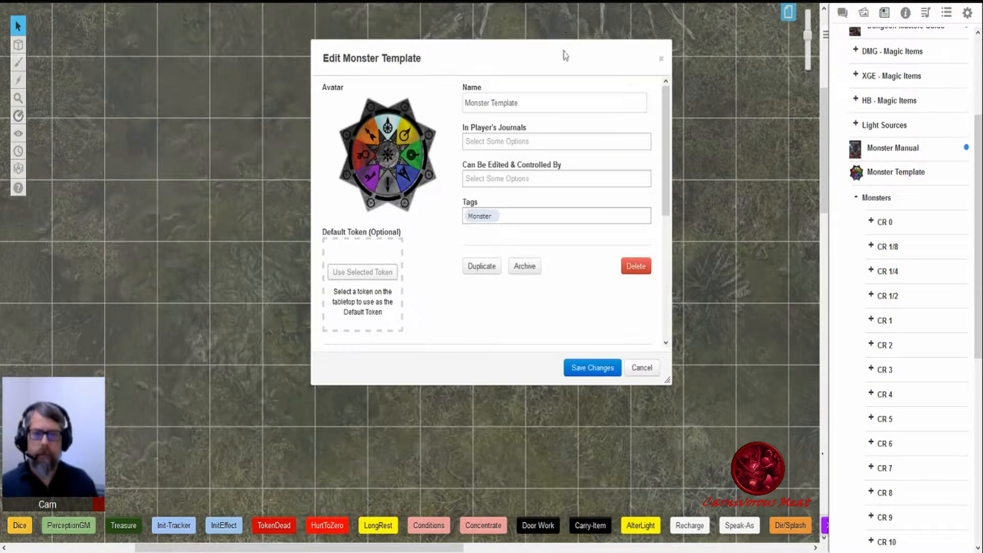
left_click(480, 269)
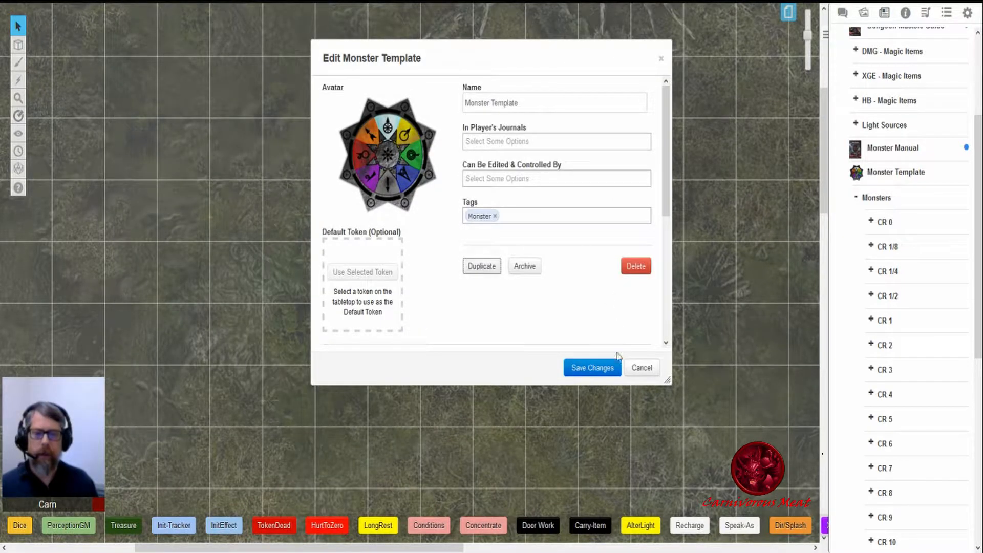
Close the Monster Template's edit settings and sheet, and open Copy of Monster Template from the journal.
left_click(643, 369)
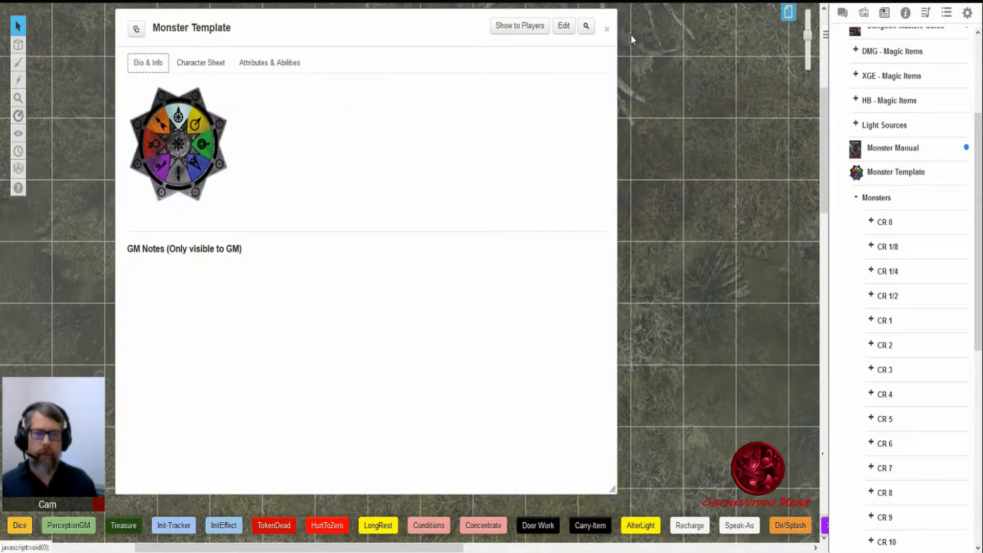
left_click(608, 30)
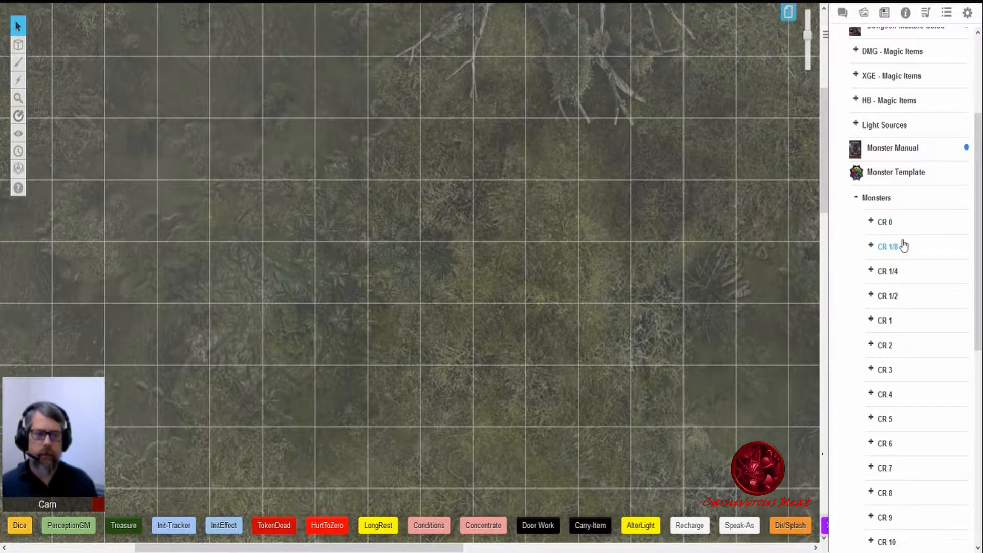
scroll(900, 243, "down", 8)
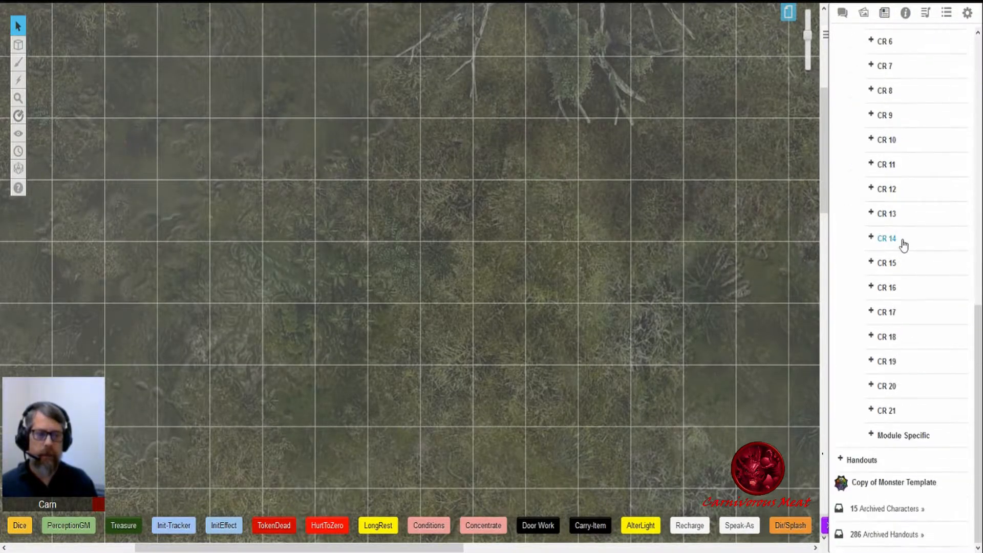
left_click(906, 483)
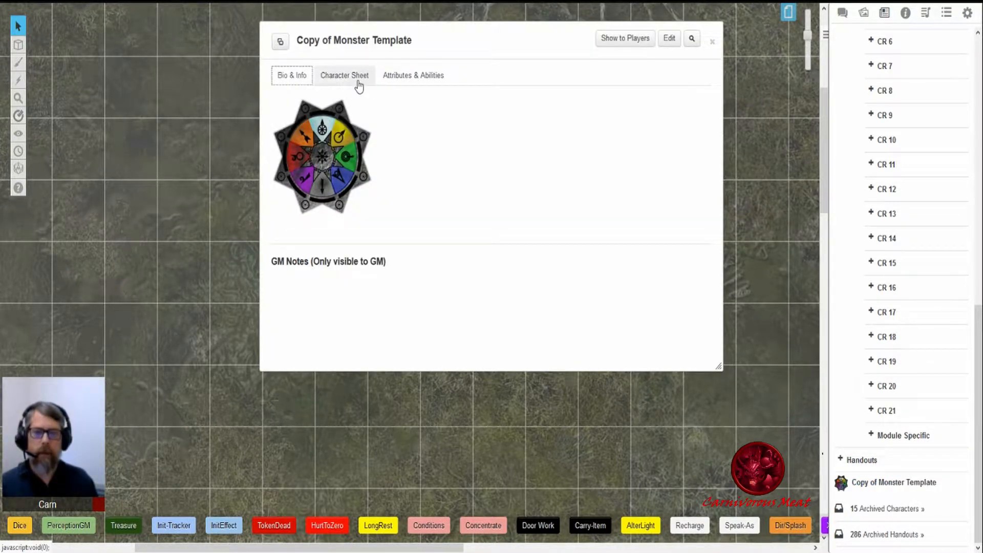
Arrange the copied sheet and the map view so the full Rust Monster stat block shows beside the sheet.
left_click_drag(432, 40, 210, 28)
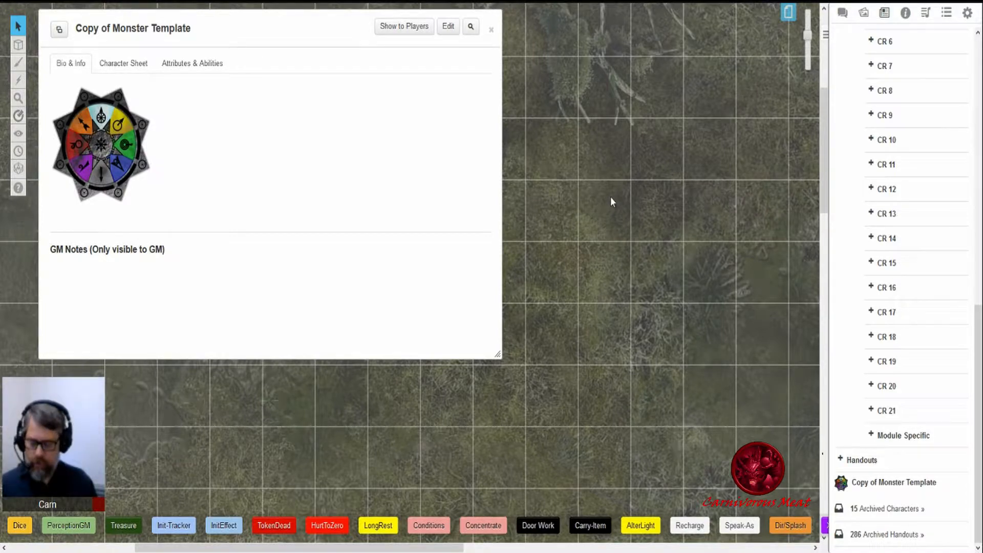
scroll(611, 197, "down", 2)
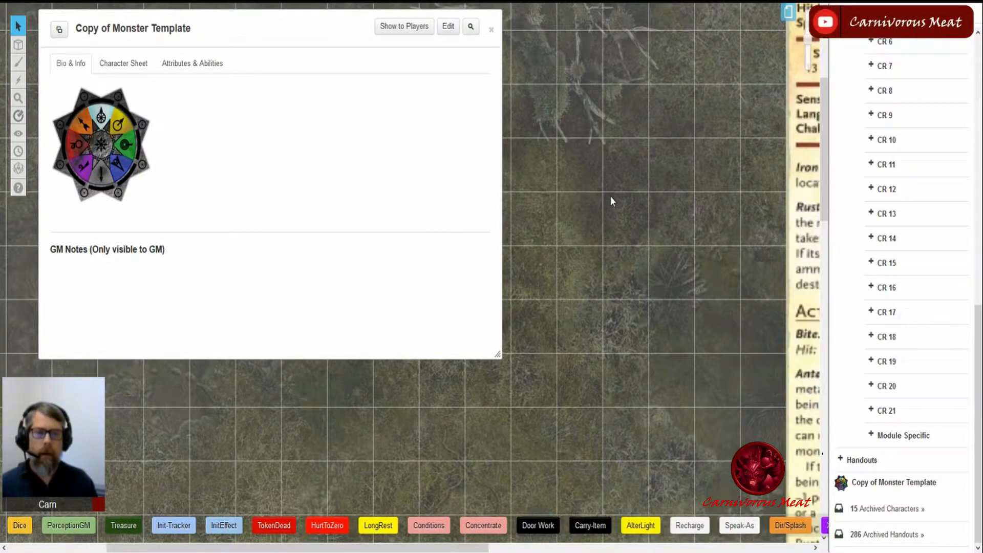
scroll(611, 199, "down", 1)
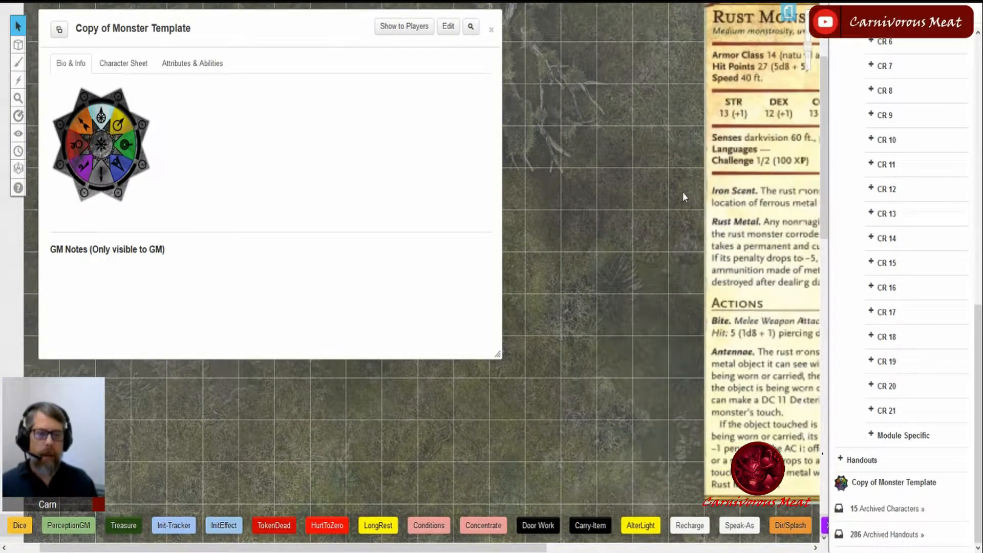
scroll(681, 192, "down", 2)
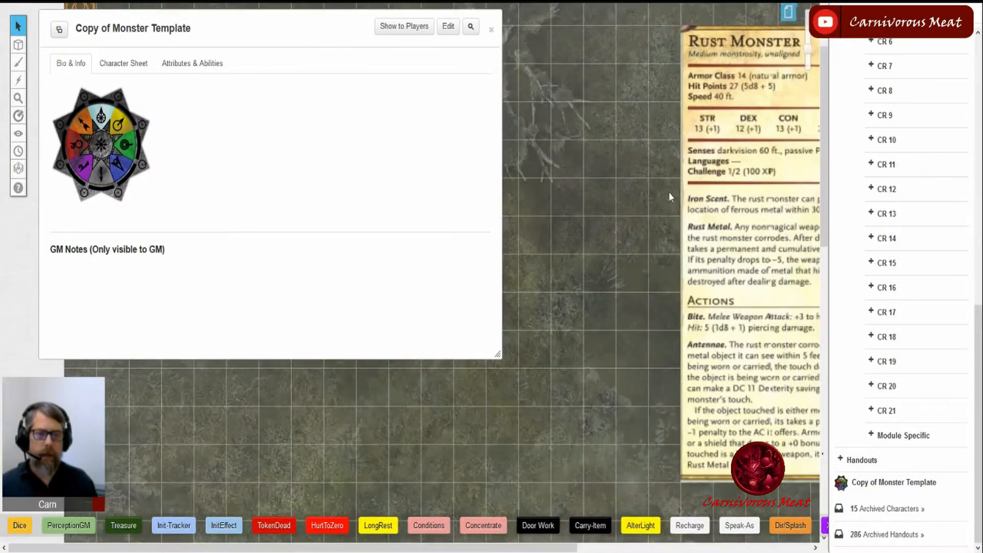
left_click_drag(659, 192, 589, 203)
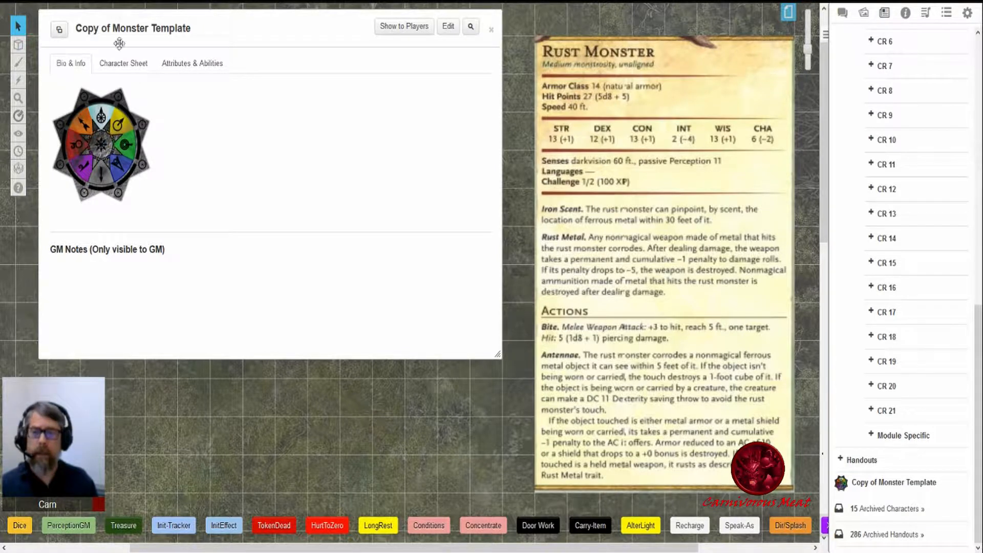
Change the character name on the copy's character sheet to Rust Monster.
left_click(125, 65)
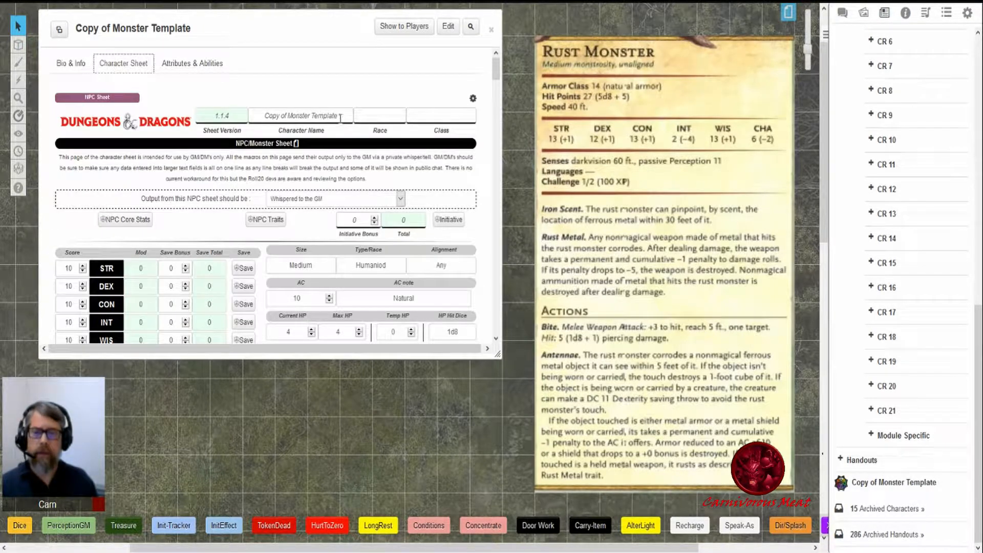
left_click_drag(341, 120, 249, 112)
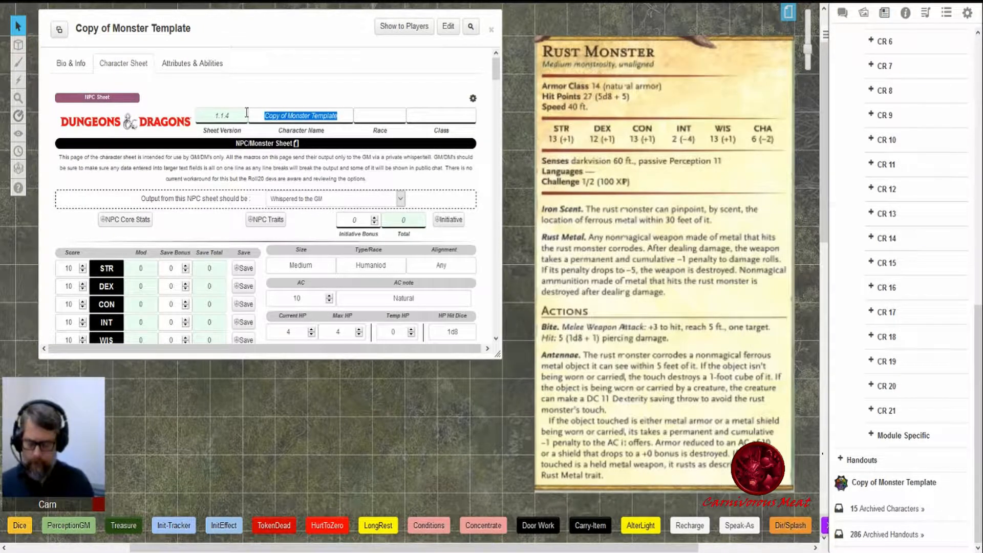
type("Rust Monster")
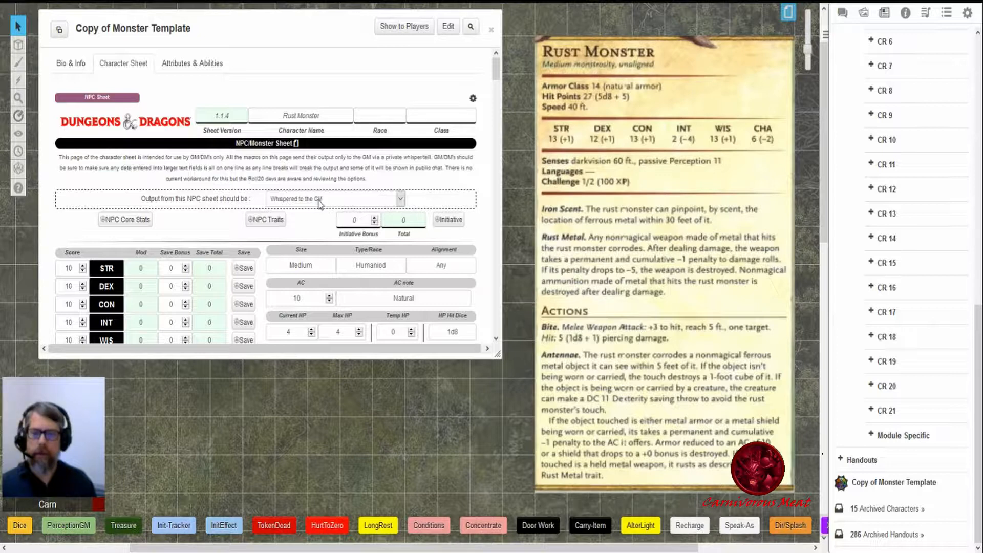
left_click(314, 227)
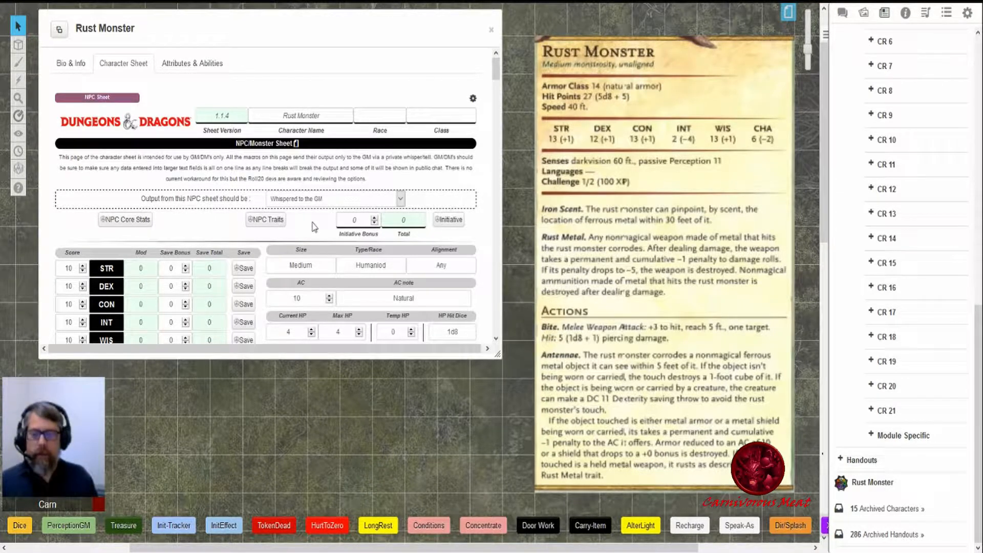
Set the Rust Monster's AC to 14, keeping the Natural note, and set both current and max HP to 27.
scroll(321, 219, "down", 1)
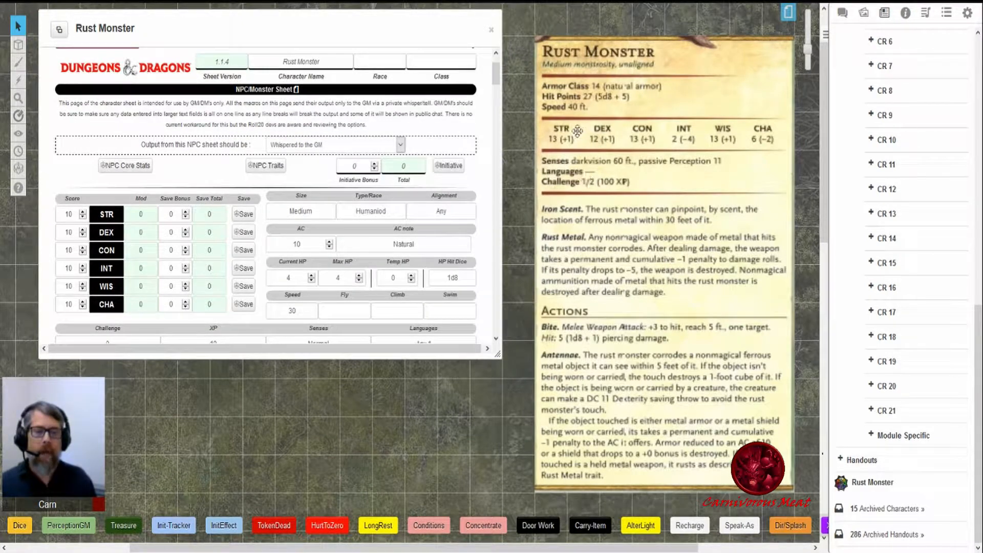
double_click(294, 244)
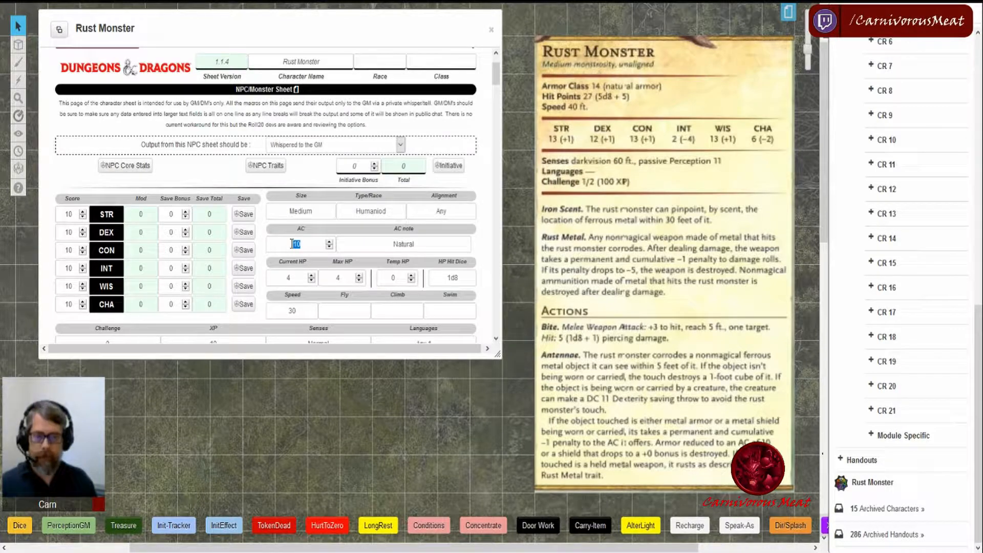
type("14")
key("Tab")
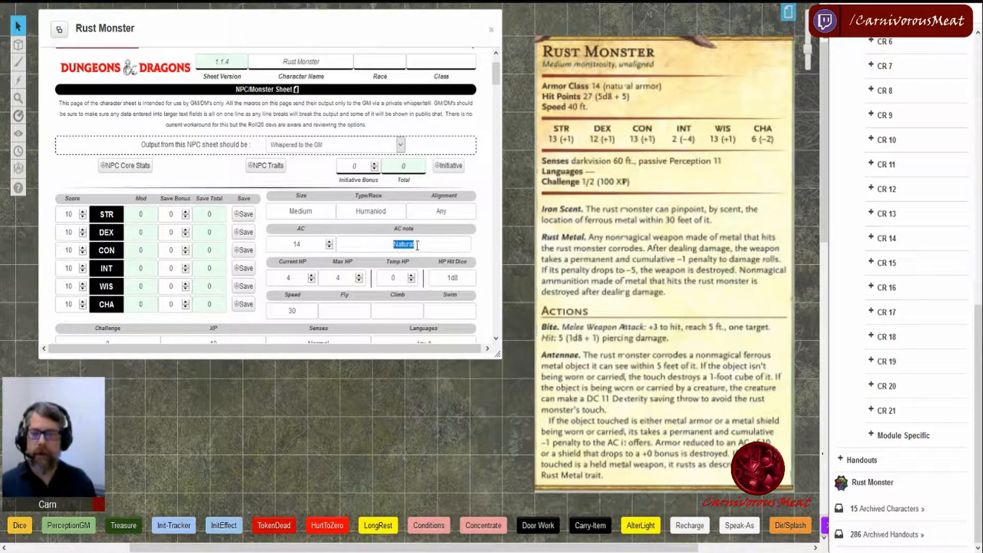
key("Tab")
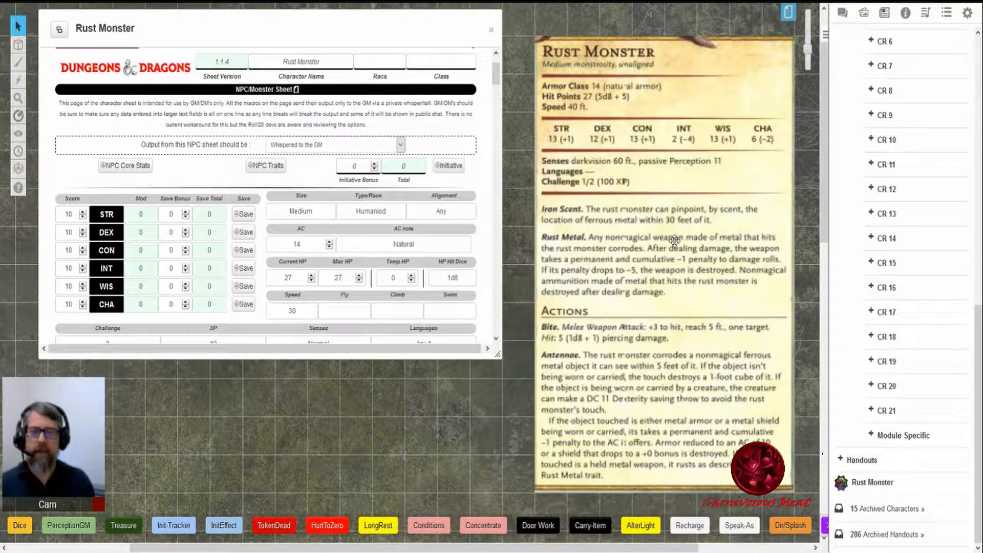
key("Tab")
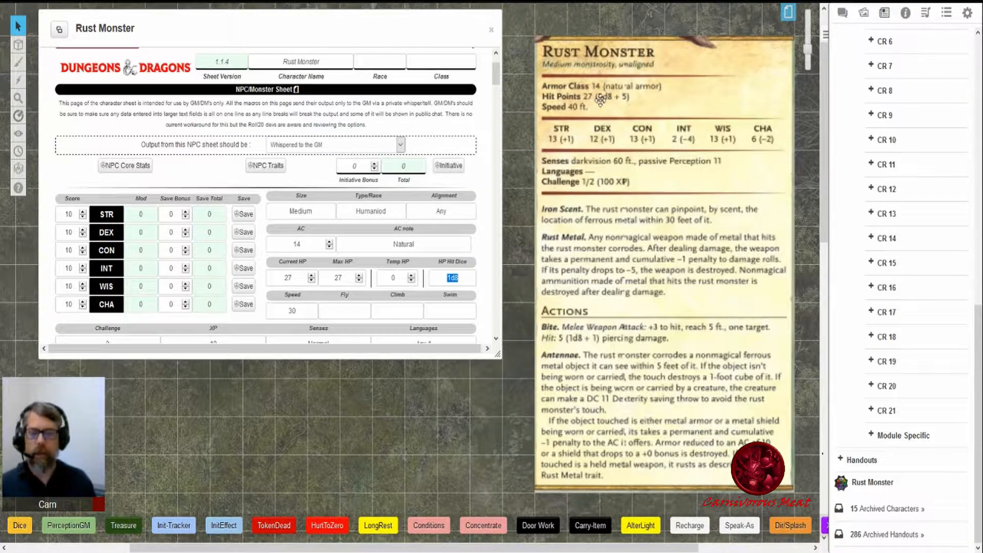
Set the HP hit dice to 5d8+5 and the speed to 40.
left_click(485, 286)
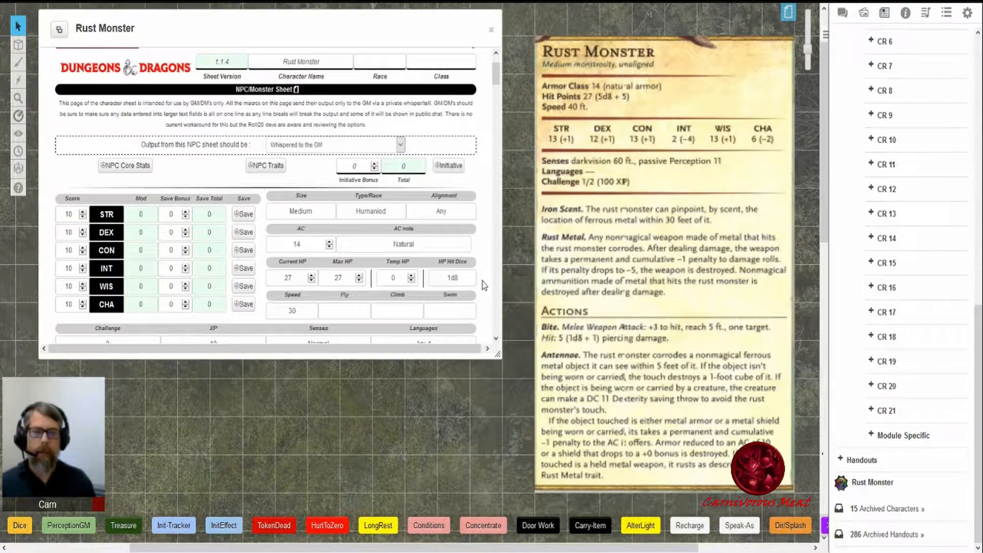
left_click(447, 279)
type("5d8+5")
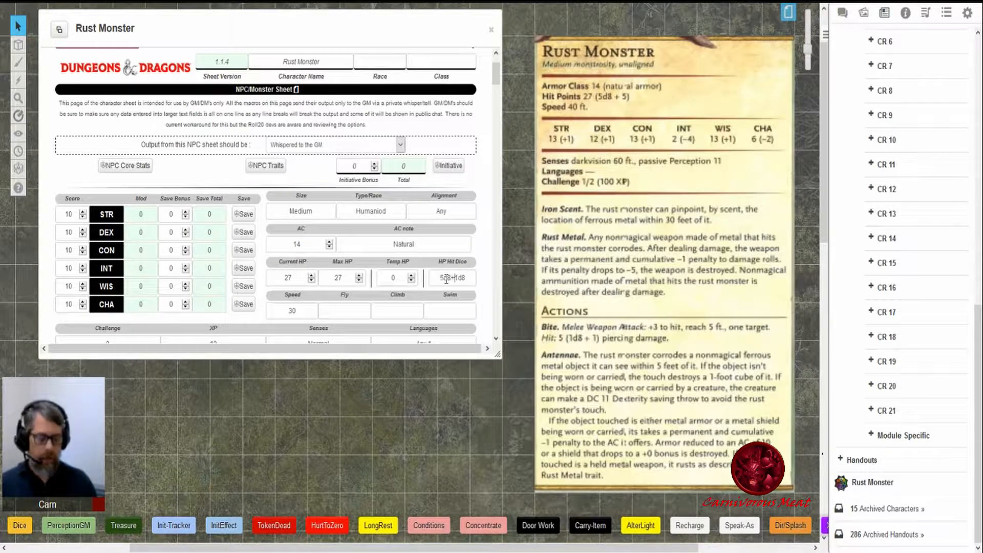
key("Delete")
key("Delete")
key("Delete")
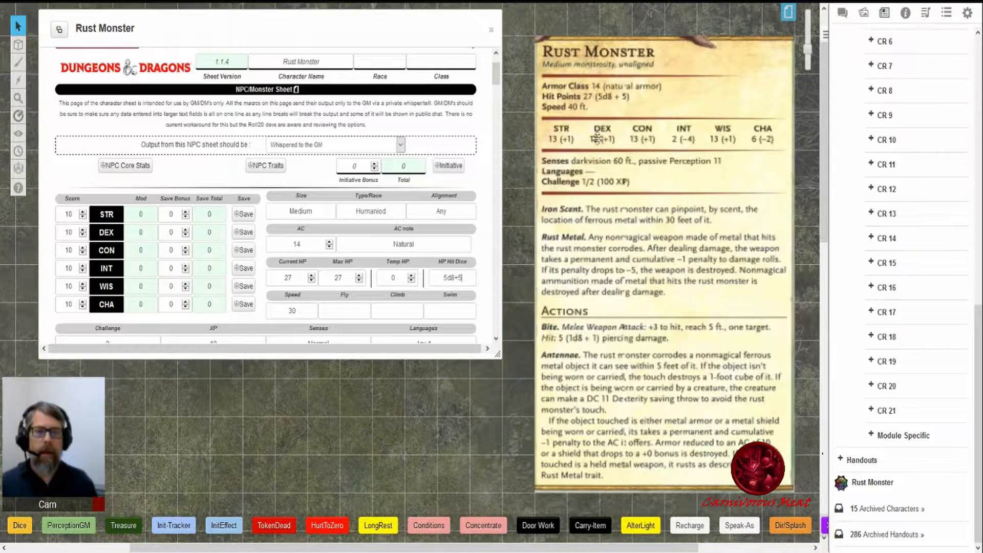
key("Tab")
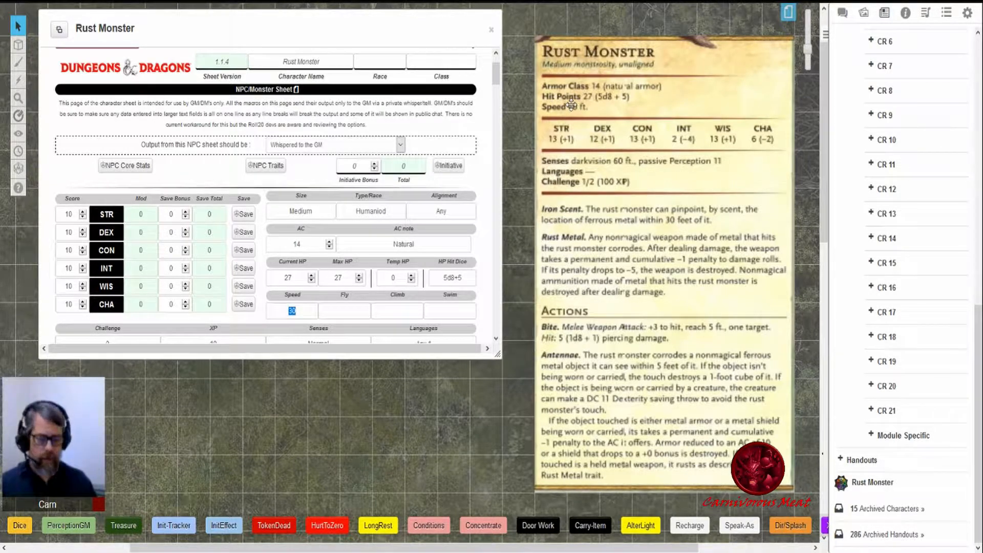
type("40")
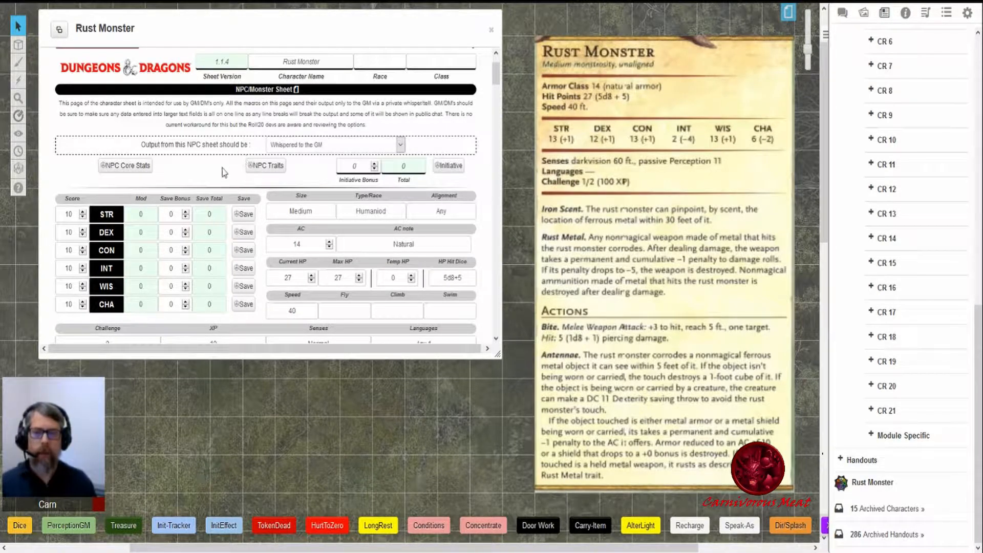
Enter the ability scores: STR 13, DEX 12, CON 13, INT 2, WIS 13 and CHA 6.
scroll(224, 172, "down", 1)
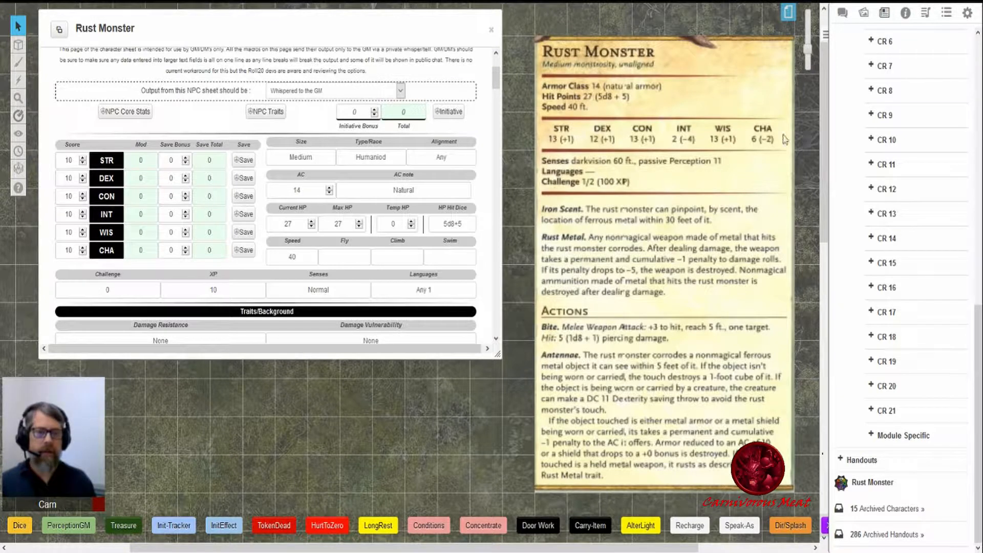
double_click(61, 160)
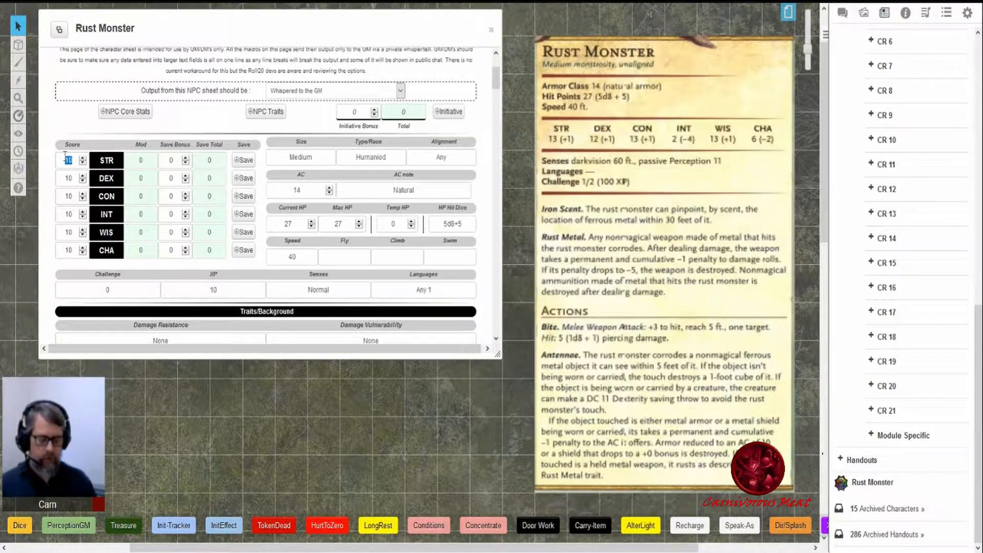
type("13")
key("Tab")
key("Tab")
key("Tab")
type("12")
key("Tab")
key("Tab")
key("Tab")
type("1")
key("Tab")
key("Tab")
type("2")
key("Tab")
key("Tab")
key("Tab")
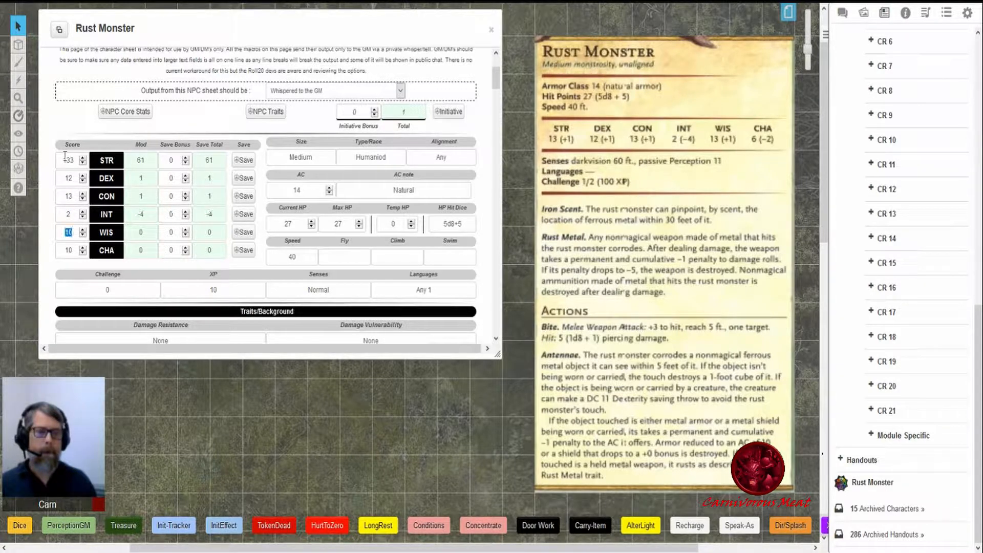
key("Tab")
key("Tab")
type("6")
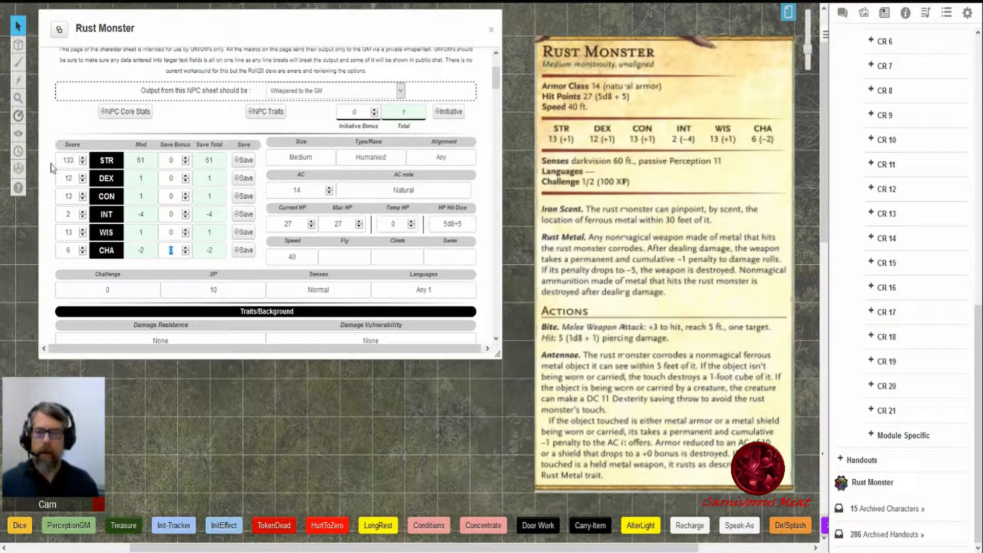
left_click(73, 161)
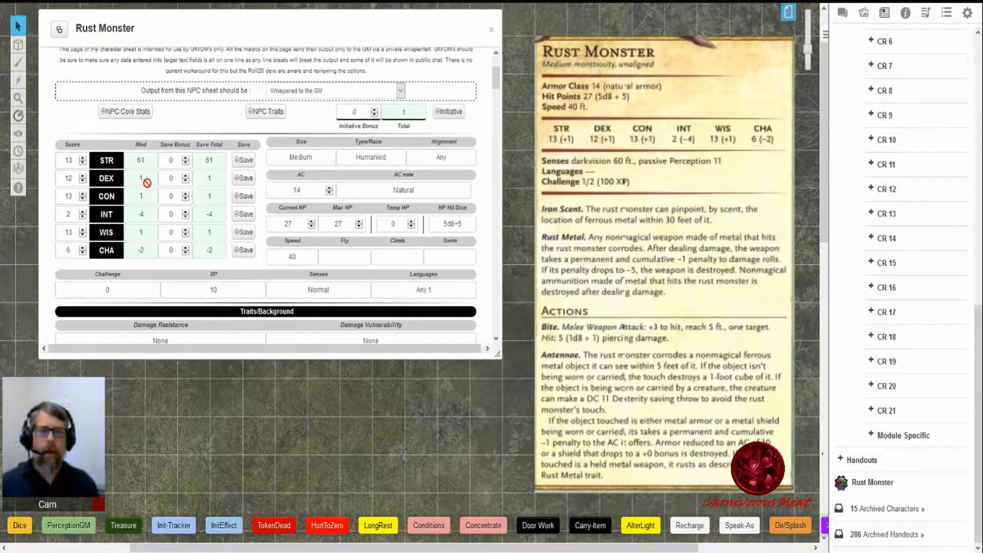
key("Tab")
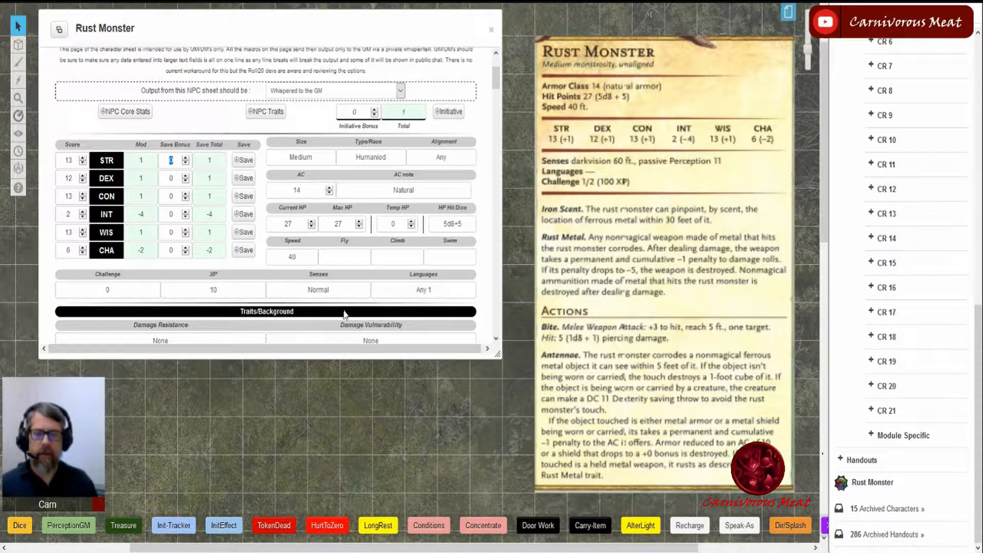
Set the senses to Darkvision 60ft, check the passive Perception among the skills, and set the languages to None.
double_click(289, 287)
type("Darkvision 60ft")
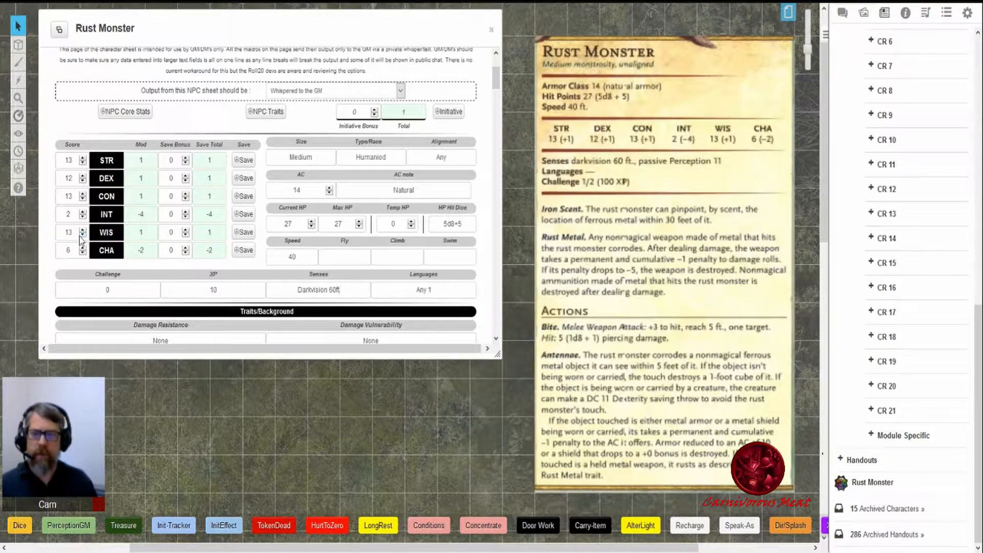
scroll(211, 248, "down", 5)
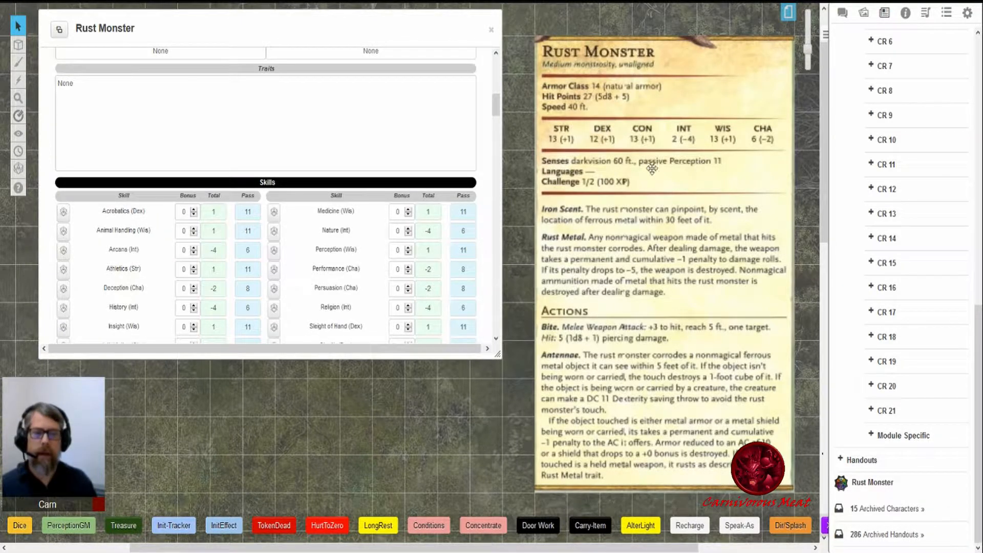
scroll(249, 165, "up", 10)
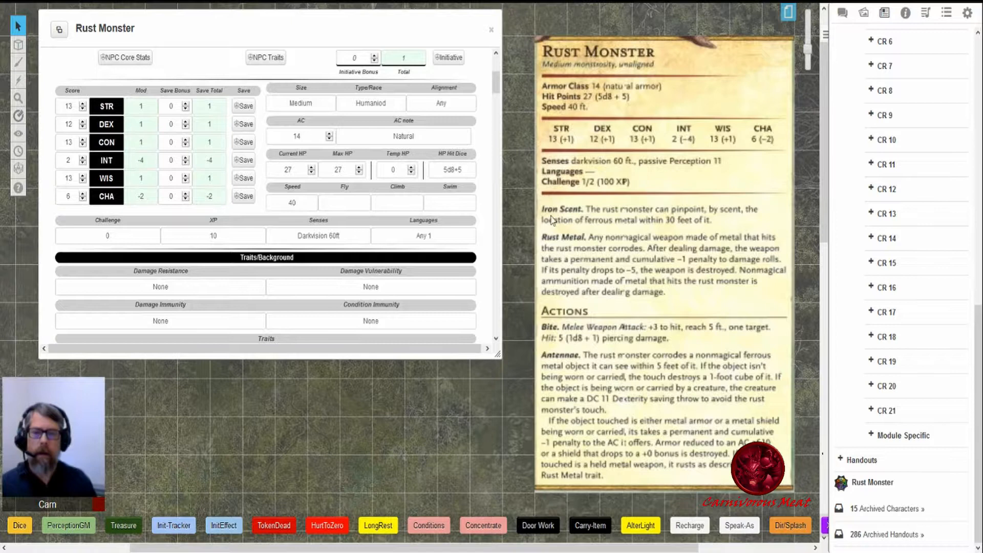
left_click_drag(399, 237, 387, 233)
type("None")
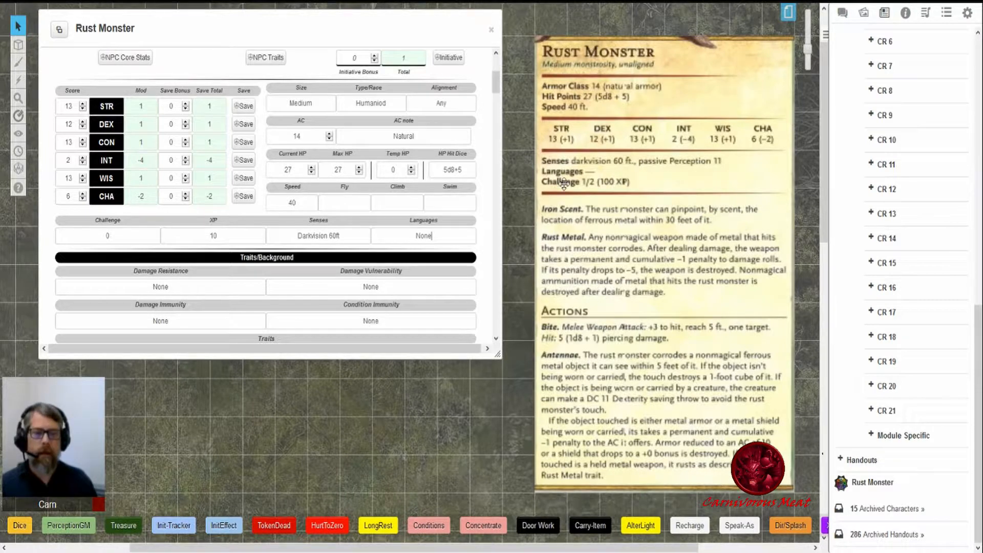
Set the Rust Monster's challenge rating to 1/2 and its XP to 100.
left_click_drag(112, 233, 100, 235)
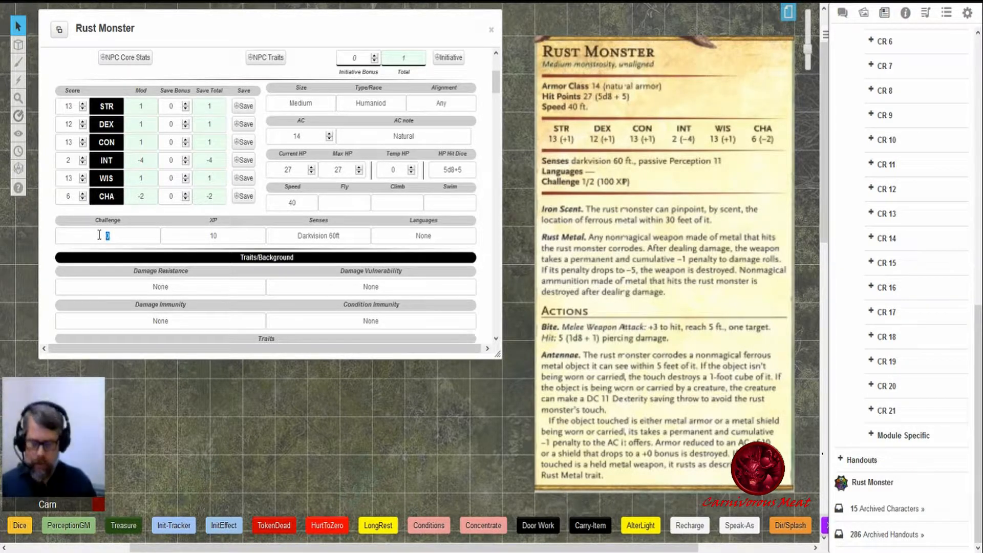
type("1/2")
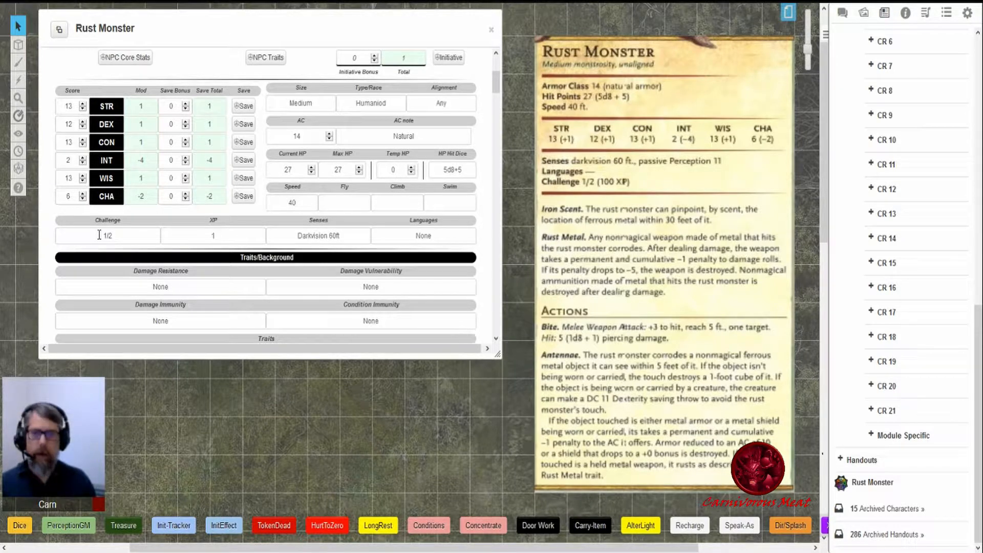
key("Tab")
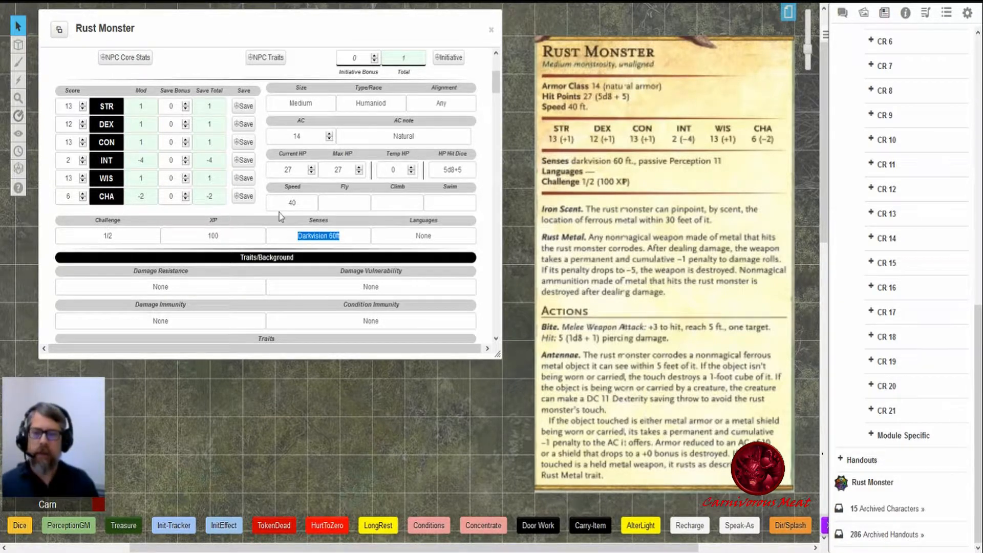
Replace the Traits text with the Iron Scent and Rust Metal descriptions from the stat block, each under its own heading.
scroll(276, 213, "up", 2)
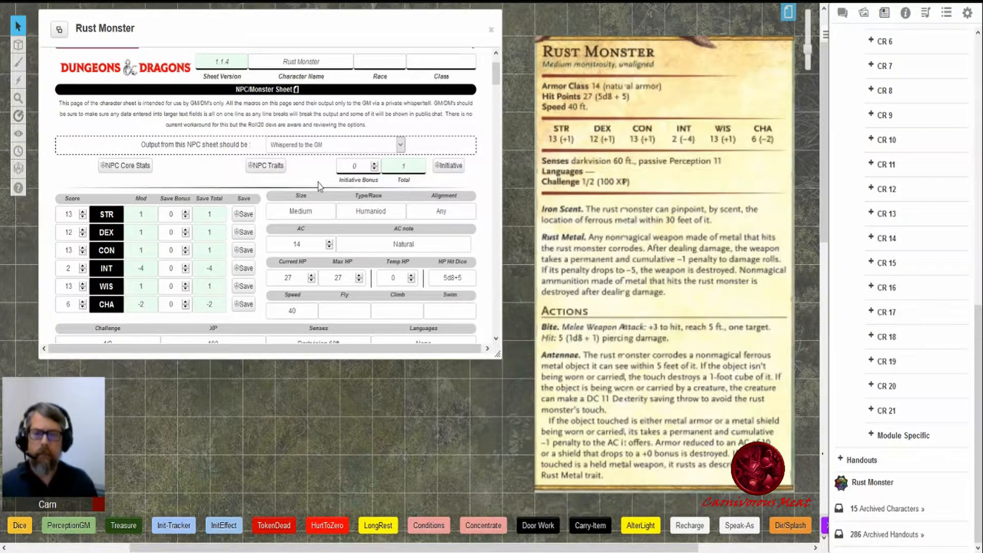
scroll(320, 180, "down", 4)
scroll(318, 182, "down", 1)
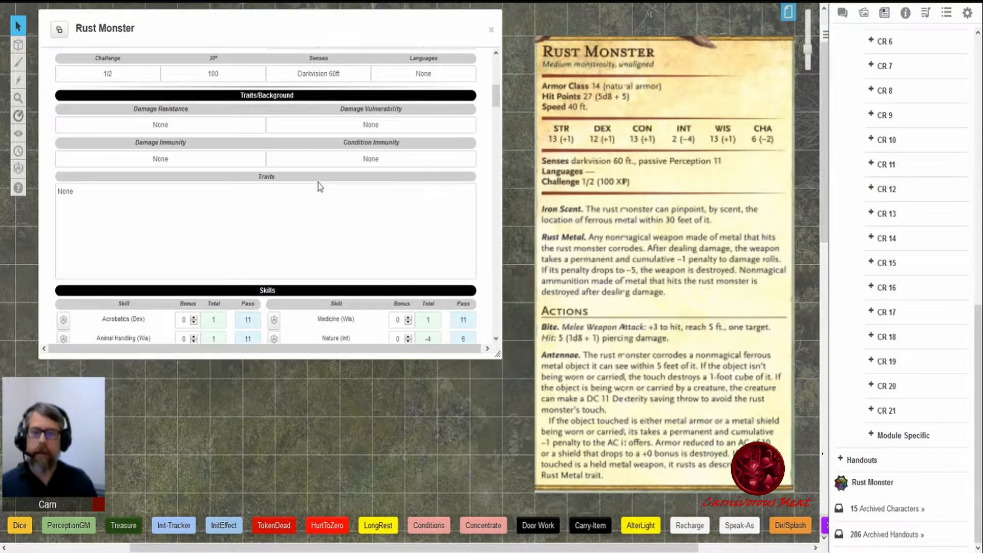
scroll(319, 185, "down", 1)
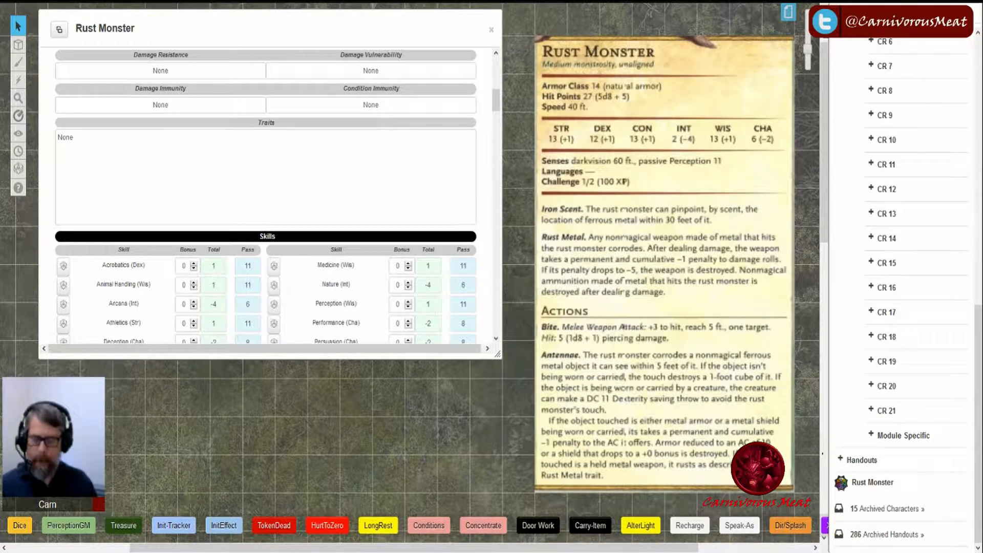
left_click_drag(84, 135, 55, 138)
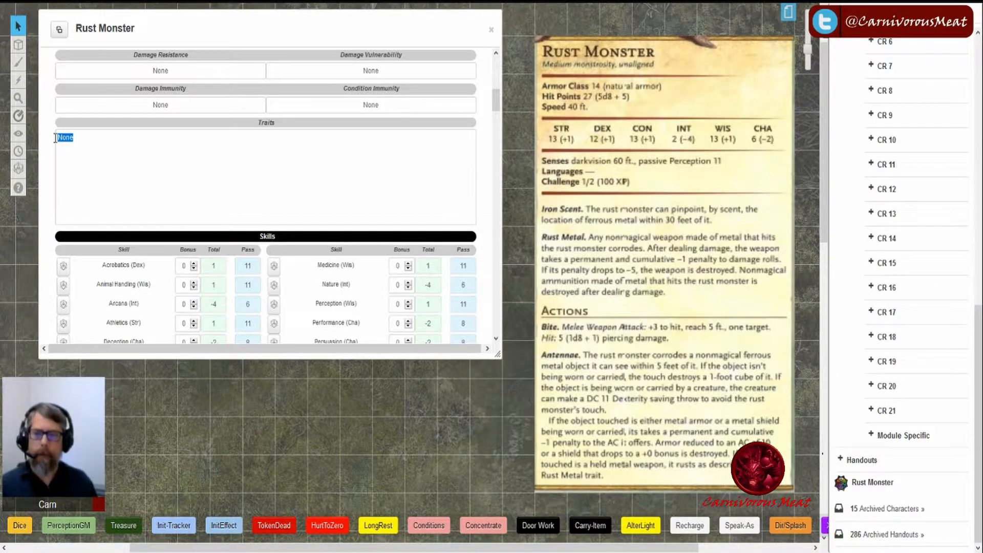
type("Iron Scent The rust monster can pinpoint, by scent, the location of ferrous metal within 30 feet of it.  Rust Metal Any nonmagical weapon made of metal that hits the rust monster corrodes. After dealing damage, the weapon takes a permanent and cumulative -1 penalty to damage rolls. If its penalty drops to -5, the weapon is destroyed. Nonmagical ammunition made of metal that hits the rust monster is destroyed after dealing damage.")
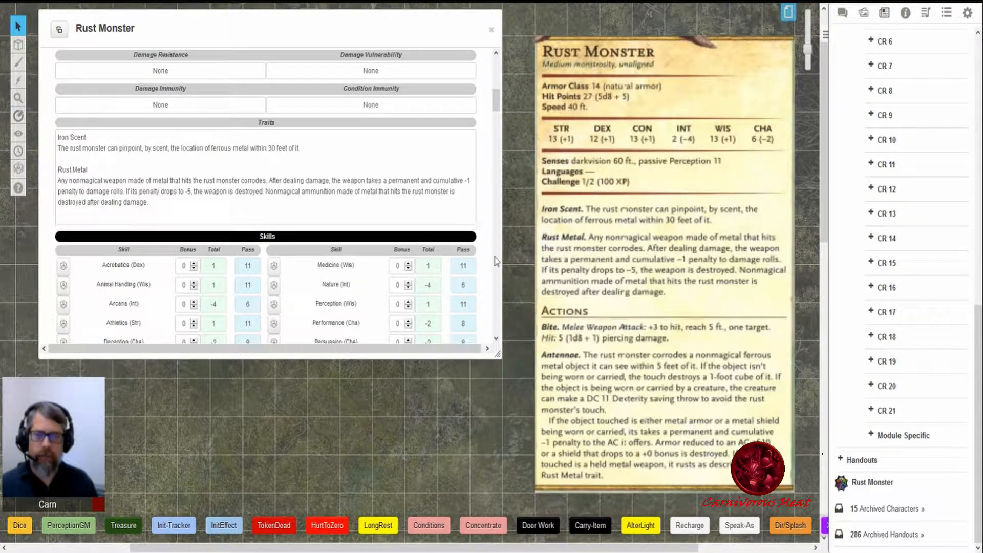
Set the Bite action's two to-hit rolls to 1d20+3, its damage to 1d8+1 piercing and its crit bonus to 1d8.
left_click_drag(500, 252, 441, 257)
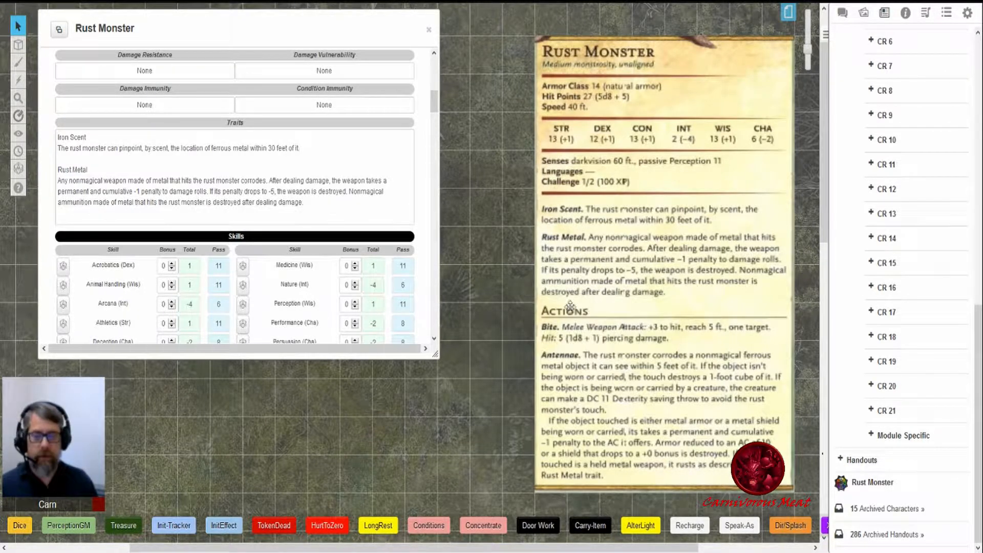
scroll(419, 207, "down", 3)
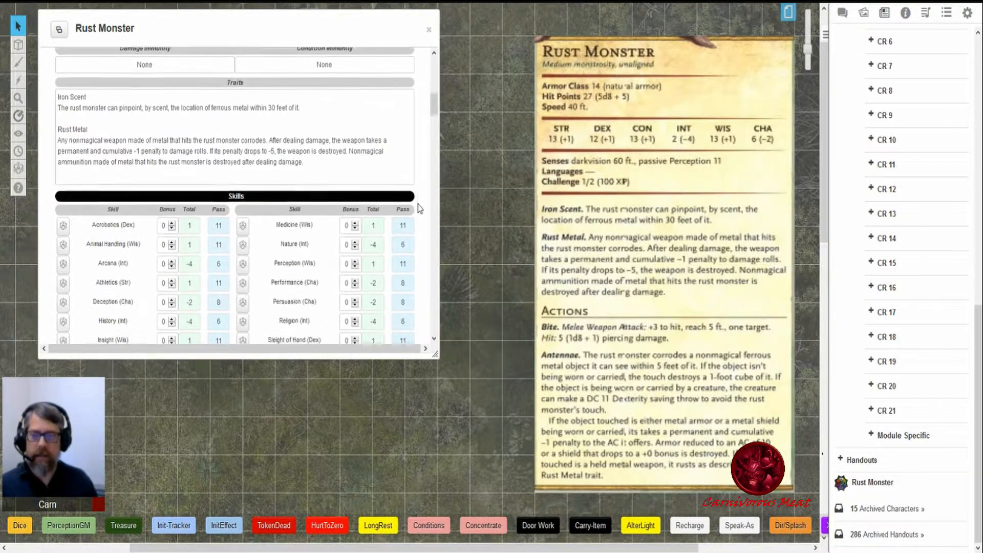
scroll(419, 207, "down", 8)
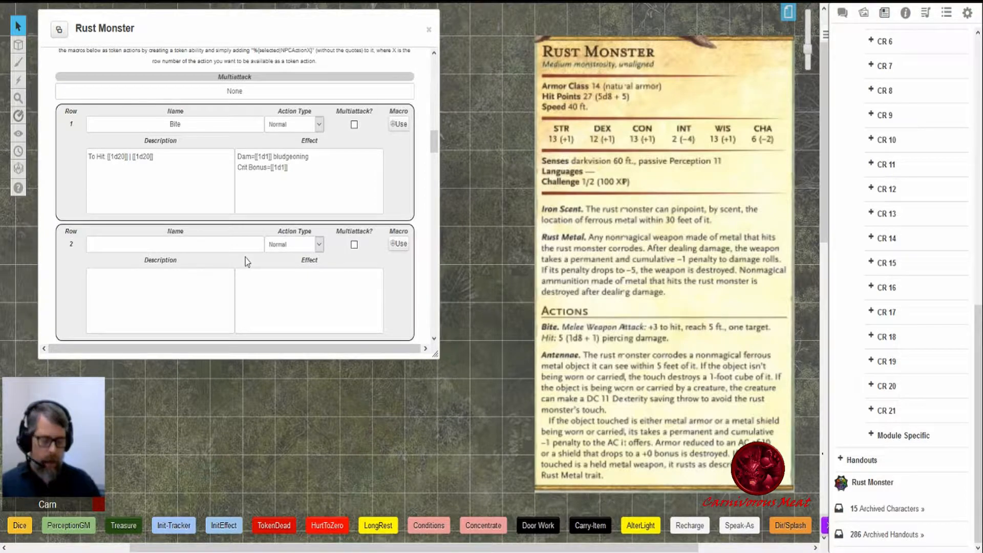
type("+3")
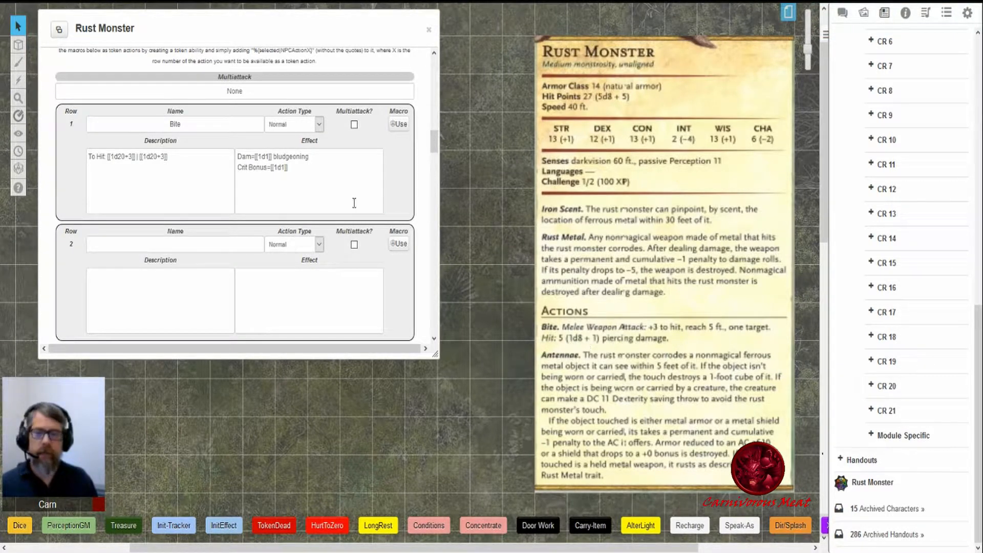
left_click(261, 157)
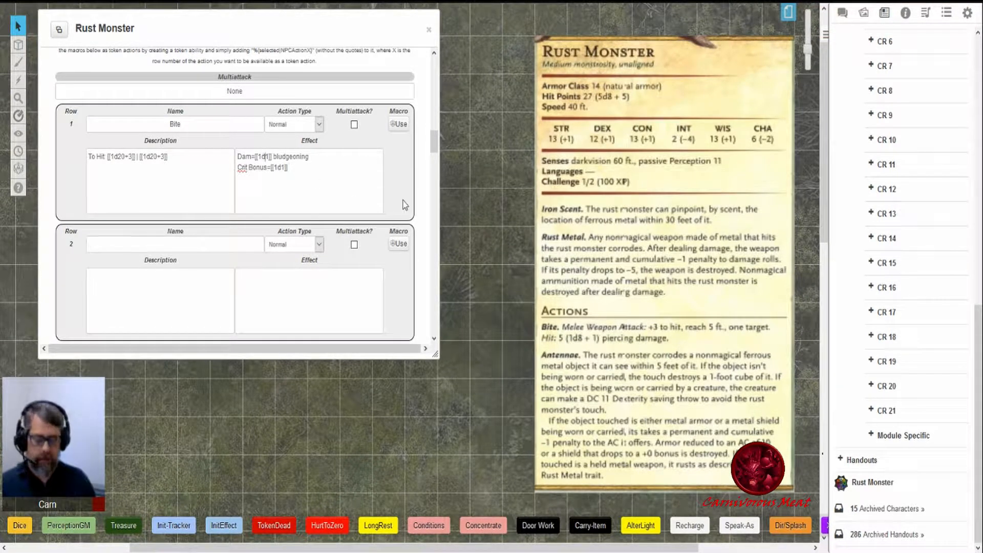
type("+1")
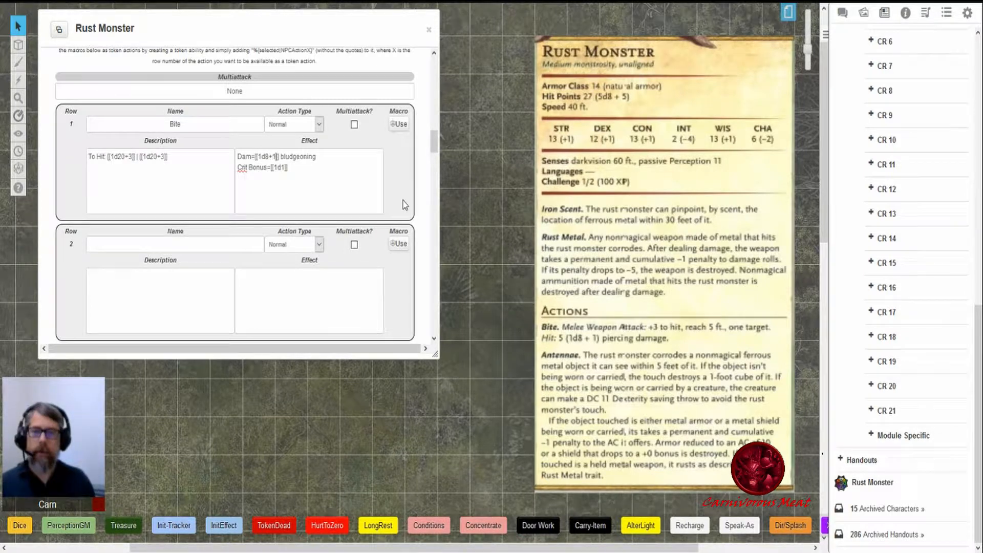
double_click(310, 158)
type("piercing")
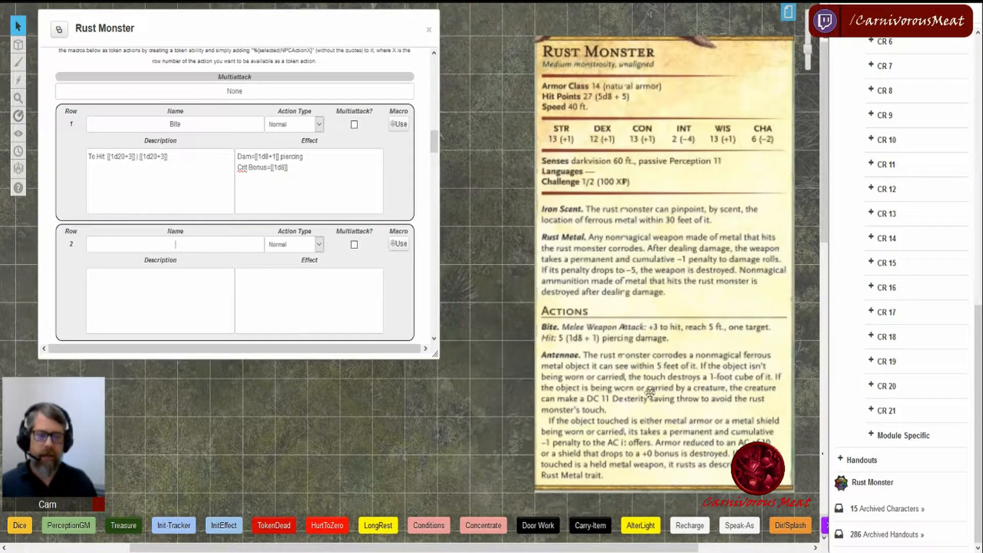
Append the Antennae description to the Traits below Rust Metal, correcting the armor threshold to AC 10 and the Dexterity save to DC 11.
left_click_drag(604, 421, 631, 420)
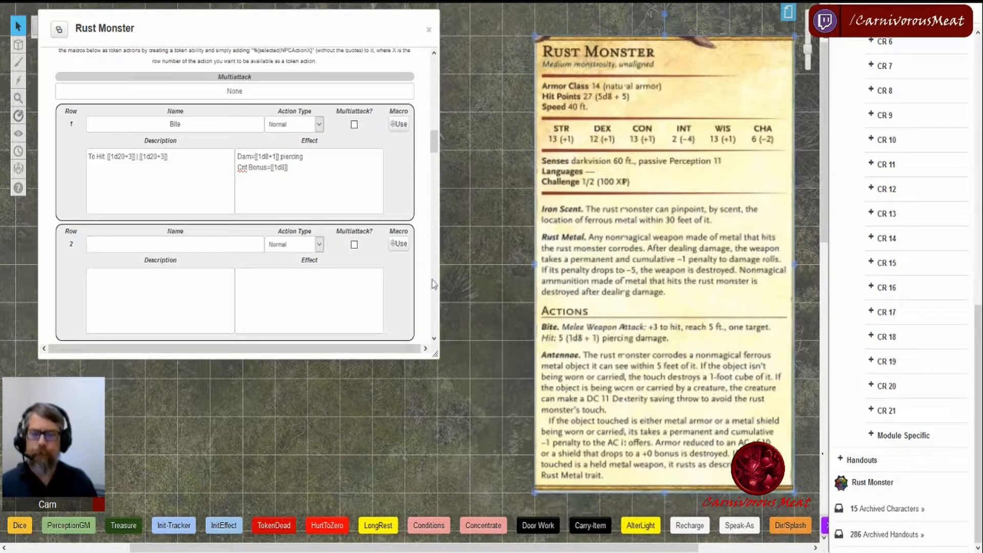
scroll(401, 288, "up", 10)
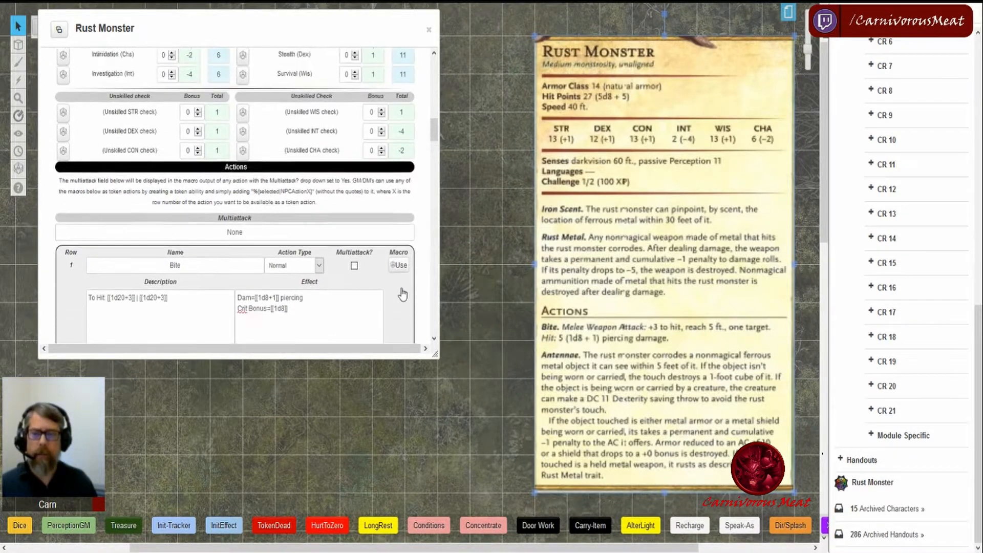
scroll(402, 294, "up", 3)
left_click(316, 150)
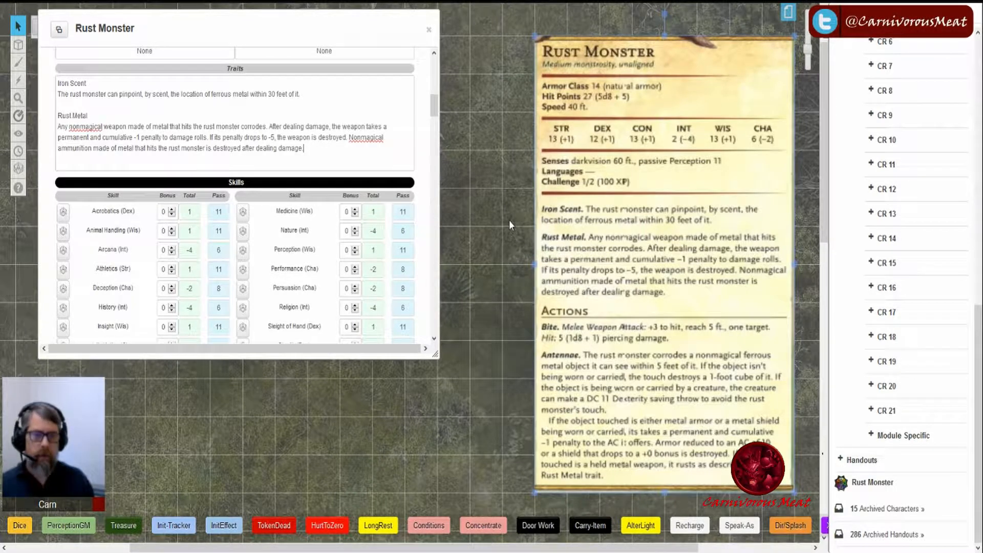
key("Return")
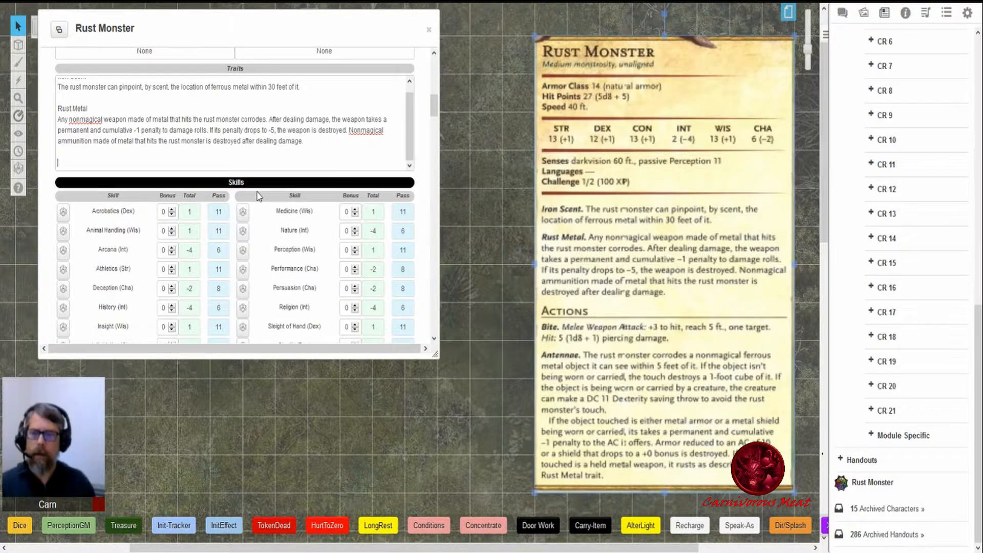
type("Antennae. The rust monster corrodes a nonmagical ferrous metal object it can see within 5 feet of it. If the object isn't being worn or carried, the touch destroys a 1-foot cube of it. If the object is being worn or carried by a creature, the creature can make a DC II Dexterity saving throw to avoid the rust monster's touch.  If the object touched is either metal armor or a metal shield being worn or carried, its takes a permanent and cumulative -1 penalty to the AC it offers. Armor reduced to an AC of I0 or a shield that drops to a +0 bonus is destroyed. If the object touched is a held metal weapon, it rusts as described in the Rust Metal trait.")
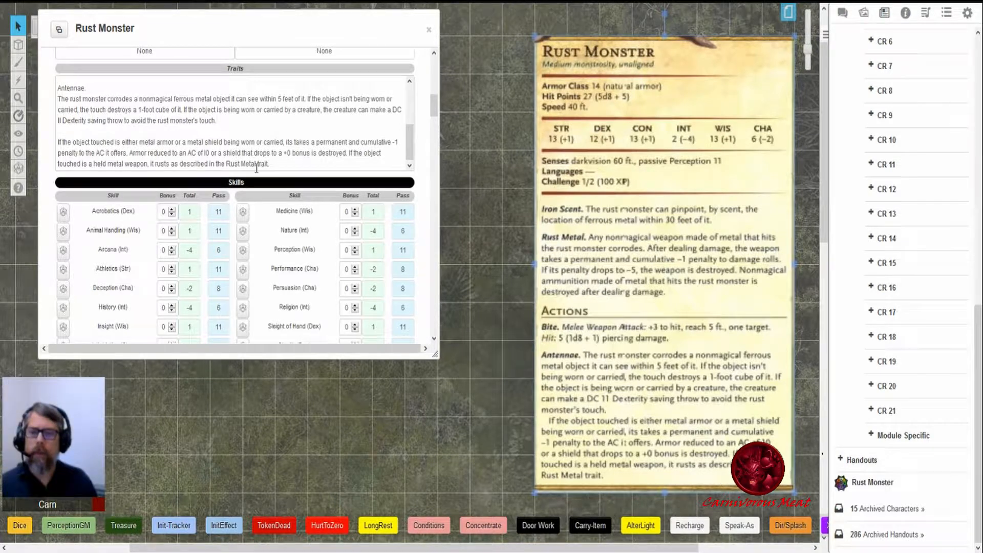
type("1")
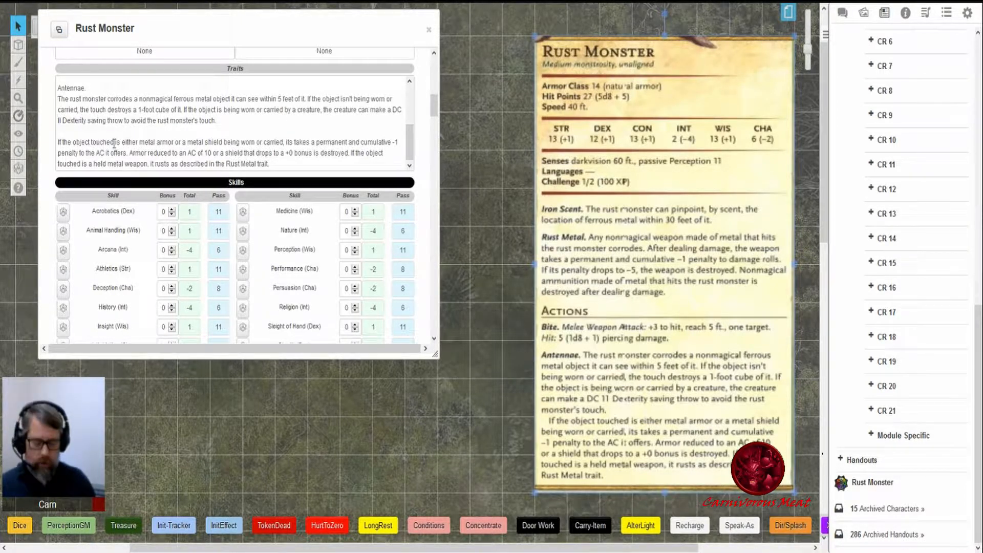
type("11")
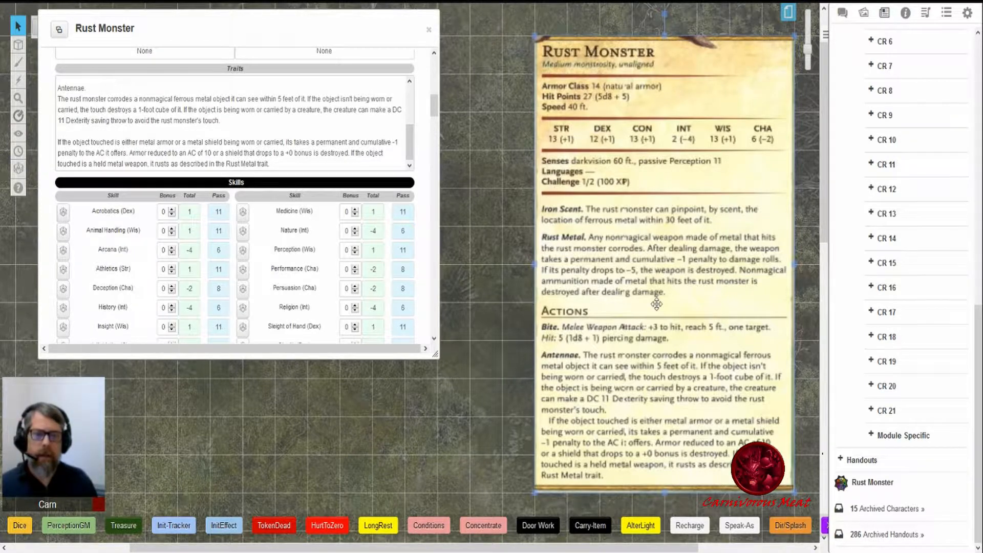
Try an inline [[1d6]] roll after the saving throw sentence of the Antennae trait, and cut it out again.
scroll(254, 243, "up", 5)
scroll(233, 290, "up", 2)
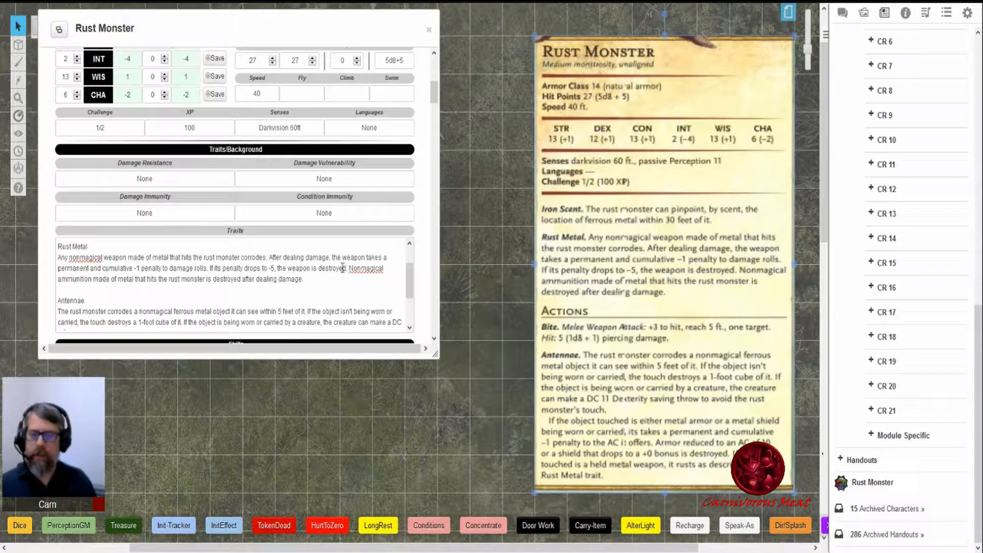
scroll(341, 277, "down", 2)
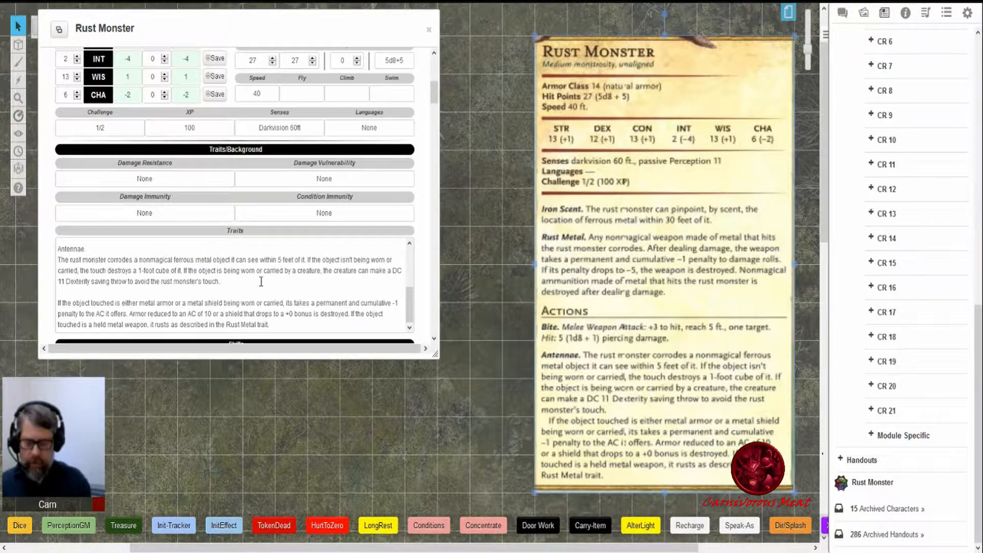
type("1d6]]")
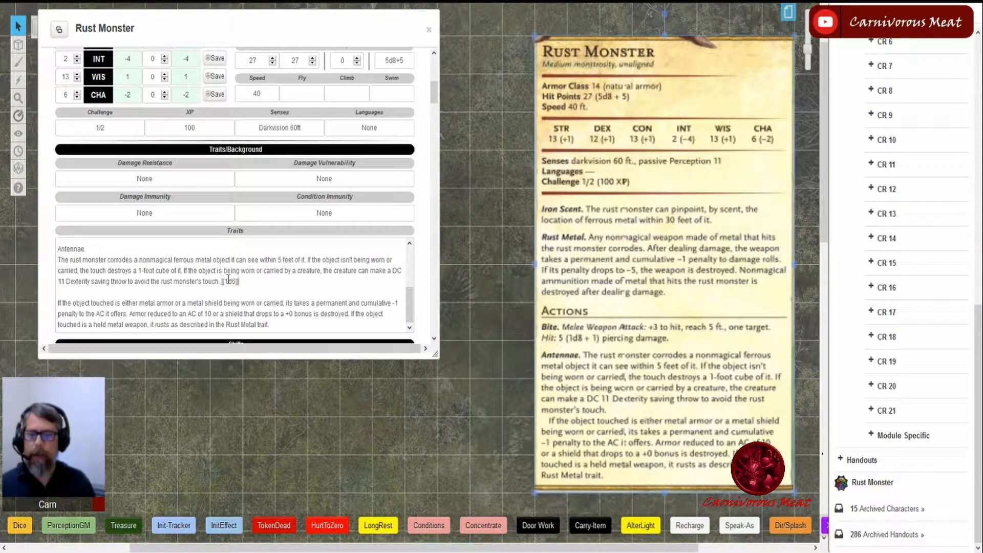
left_click_drag(244, 283, 224, 285)
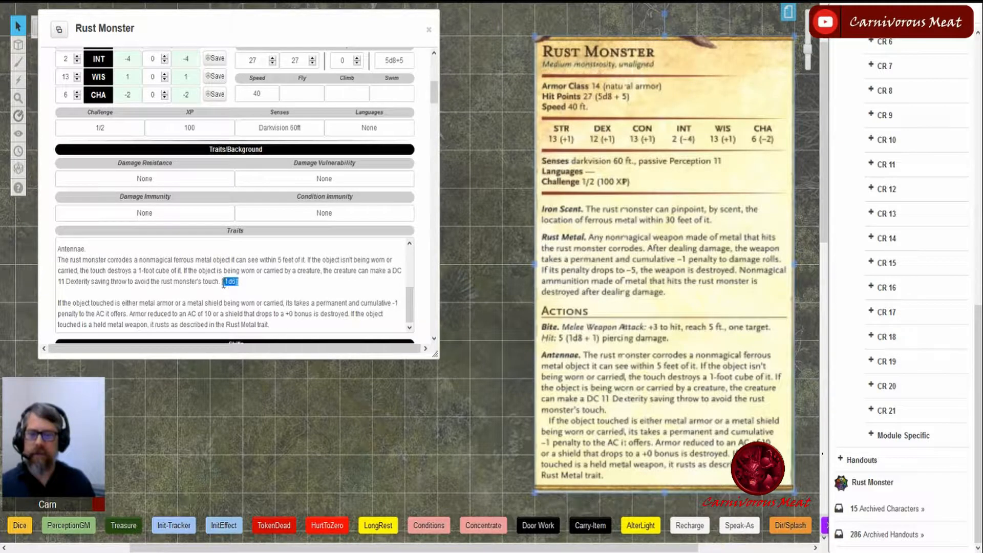
key("ctrl+x")
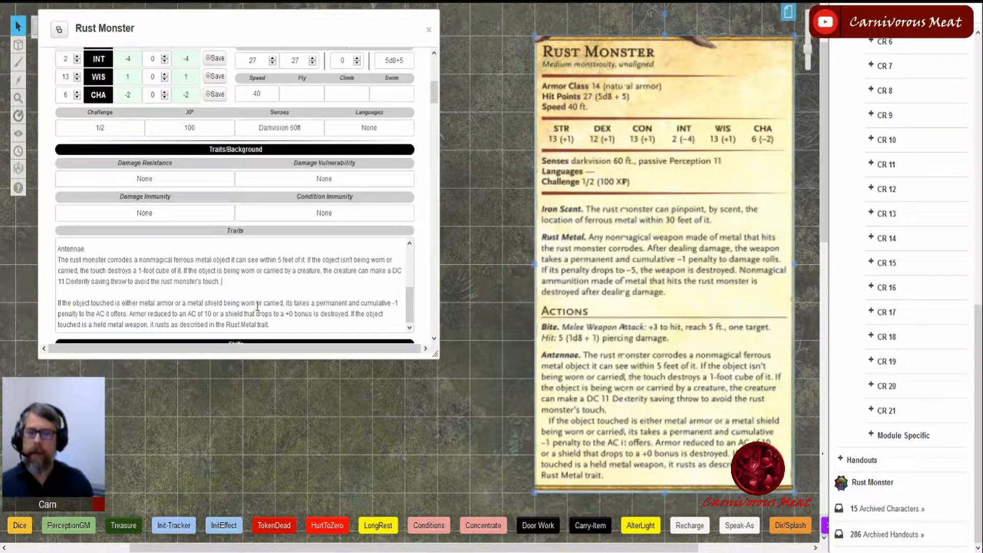
Delete the Rust Monster's Atk-Multiattack ability and look through its remaining abilities.
scroll(287, 274, "down", 3)
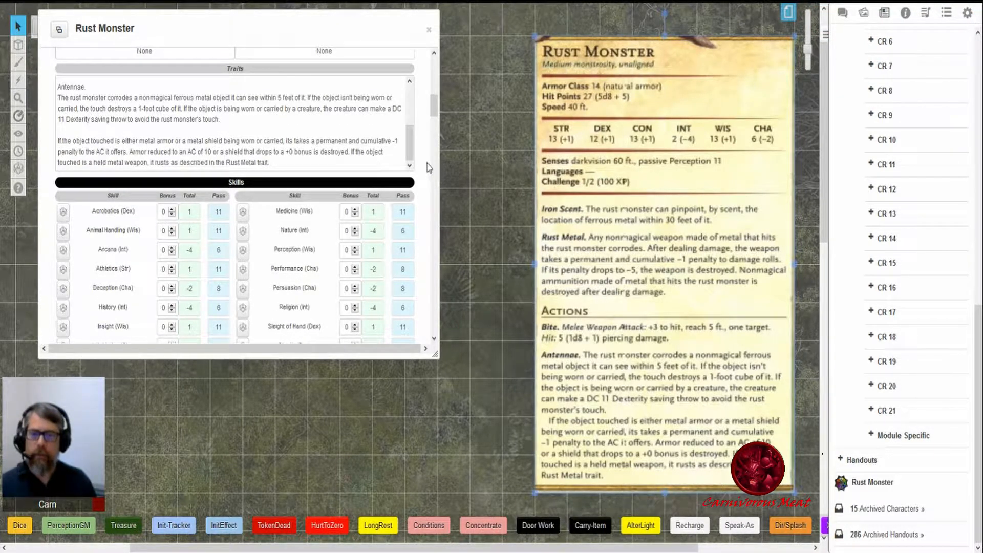
scroll(425, 164, "up", 5)
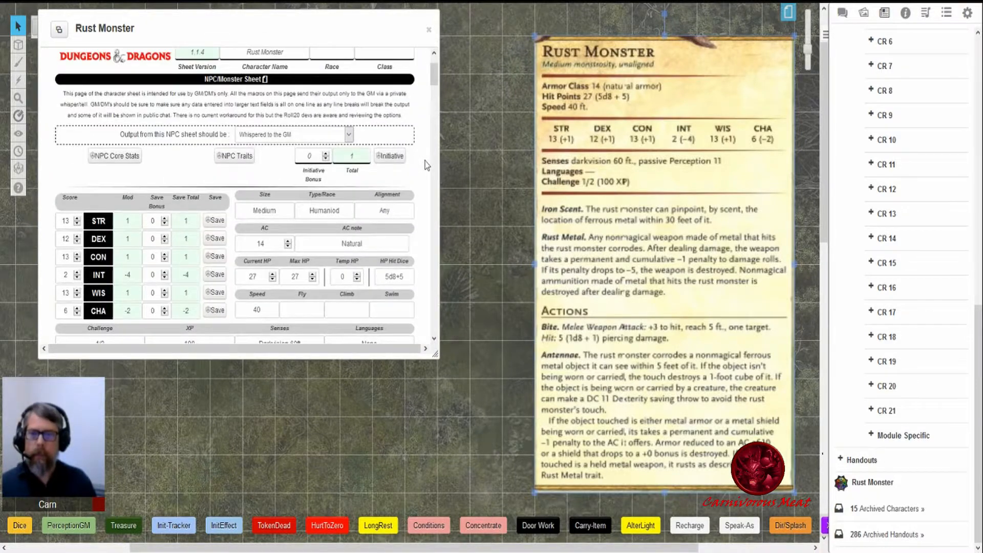
left_click(192, 63)
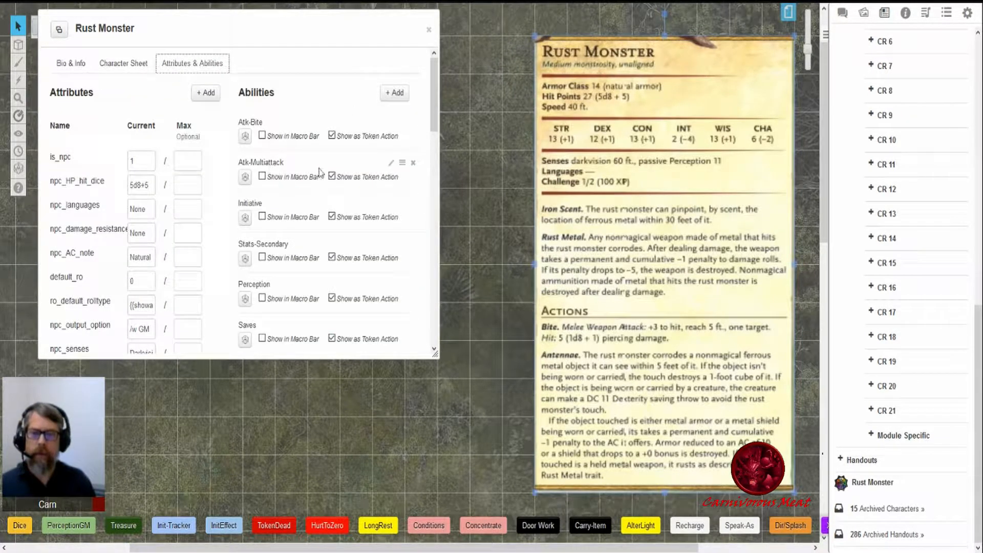
left_click(413, 164)
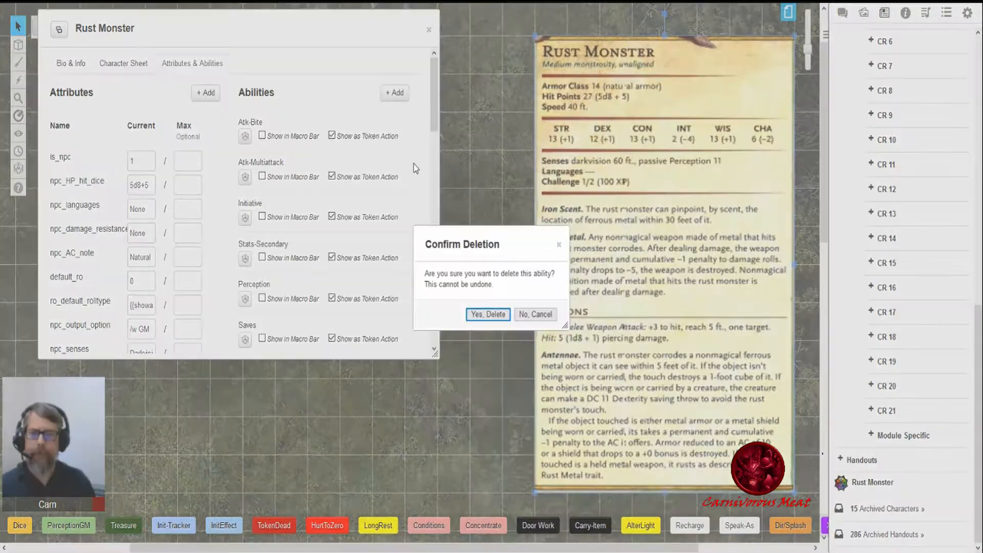
left_click(487, 314)
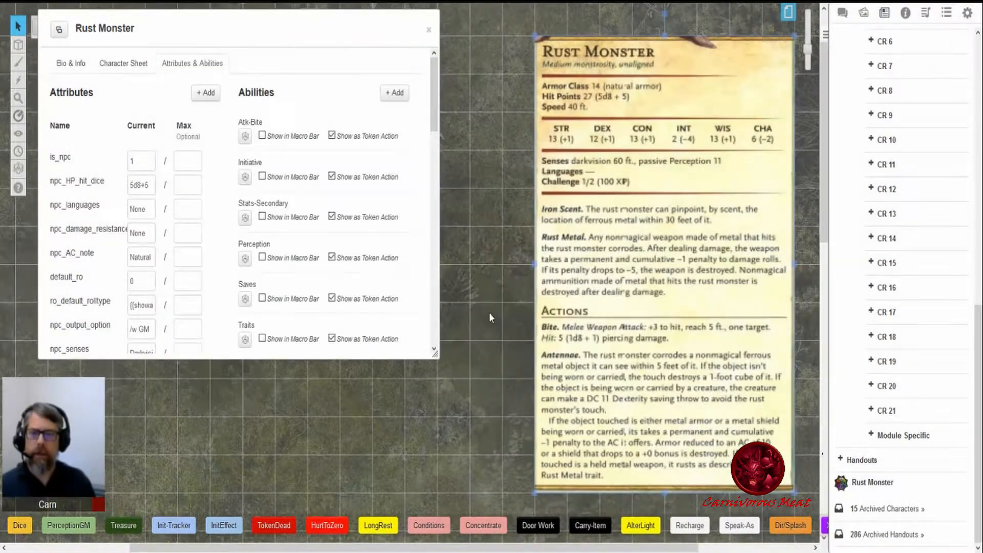
scroll(390, 229, "down", 10)
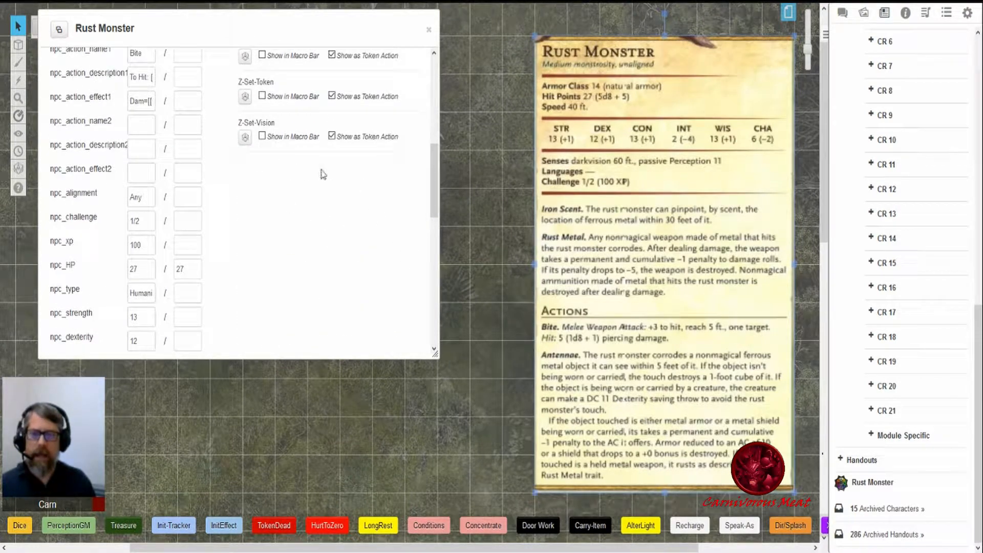
scroll(336, 220, "up", 3)
scroll(338, 224, "up", 5)
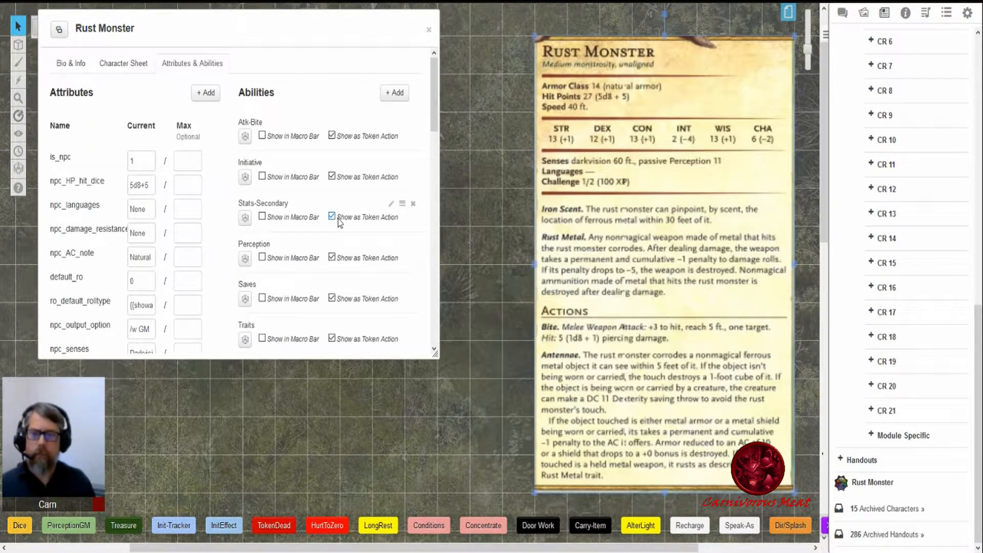
left_click_drag(201, 33, 278, 70)
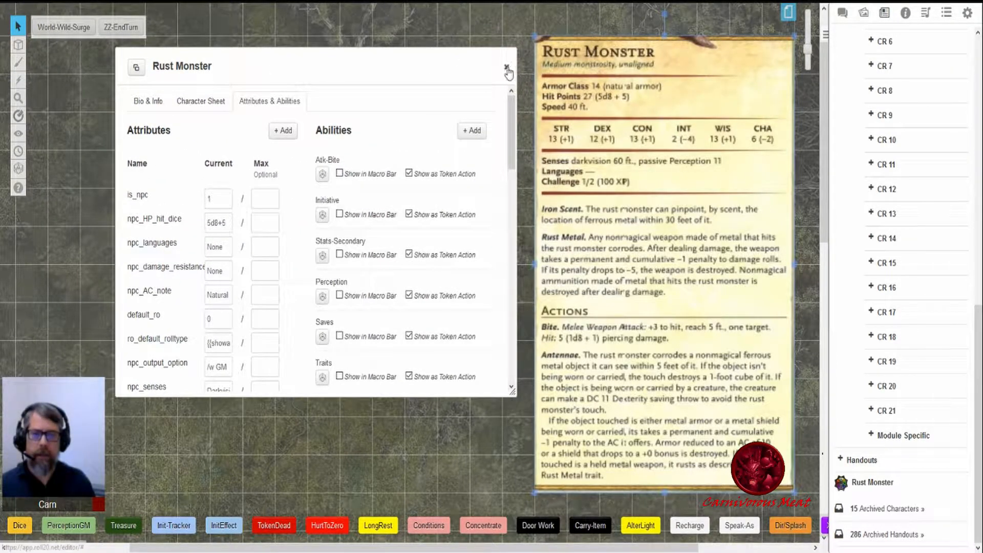
Reopen the Rust Monster's character entry, delete the stat block image from the map, and move the entry to expose the tabletop.
left_click(507, 68)
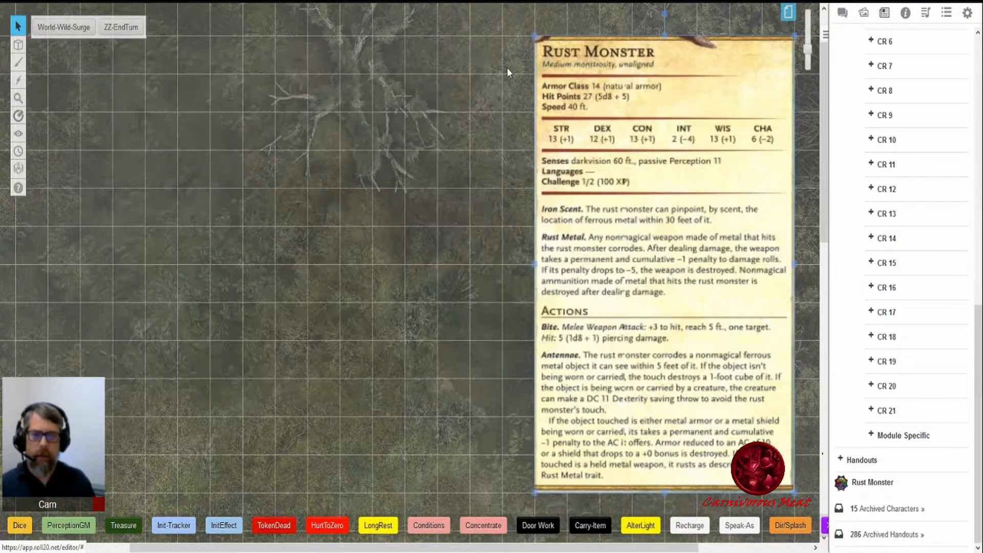
left_click(870, 487)
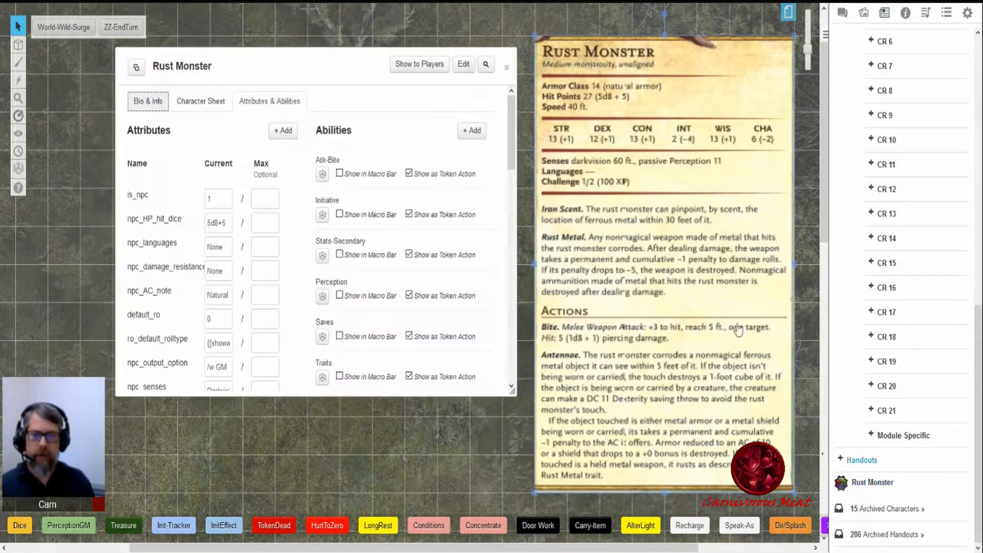
left_click_drag(249, 67, 260, 88)
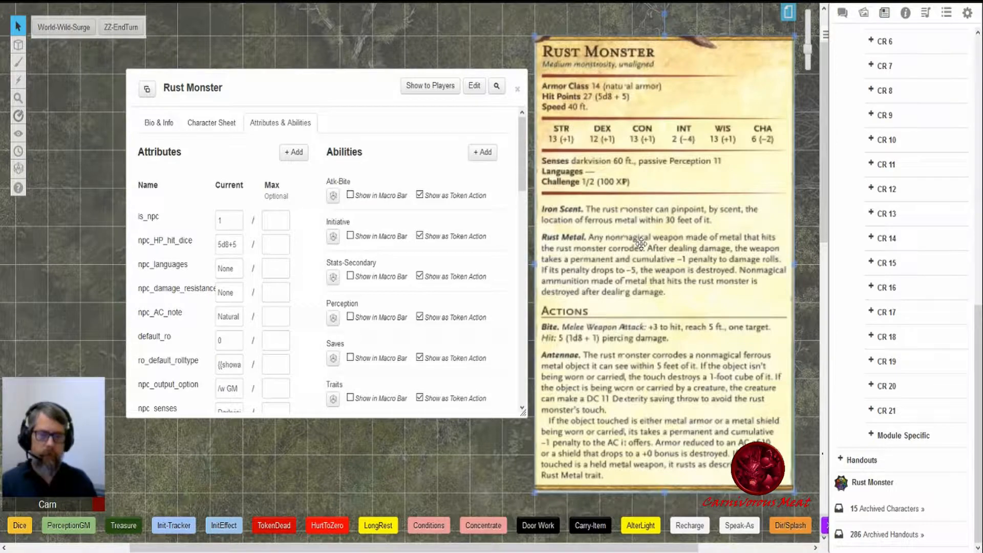
key("Delete")
left_click_drag(292, 87, 566, 33)
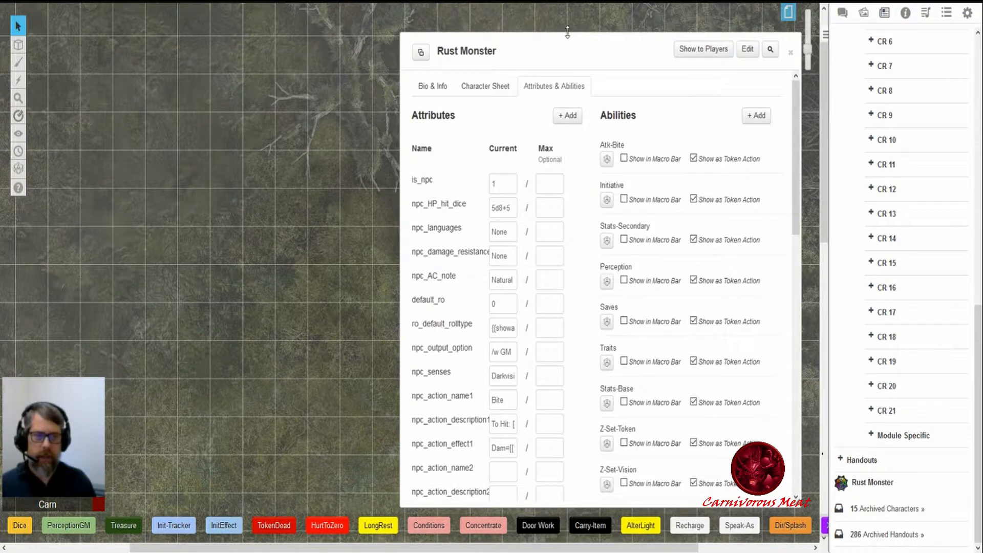
Shrink the rust monster token to about one grid square and reposition it on the map beside the character sheet.
left_click(434, 87)
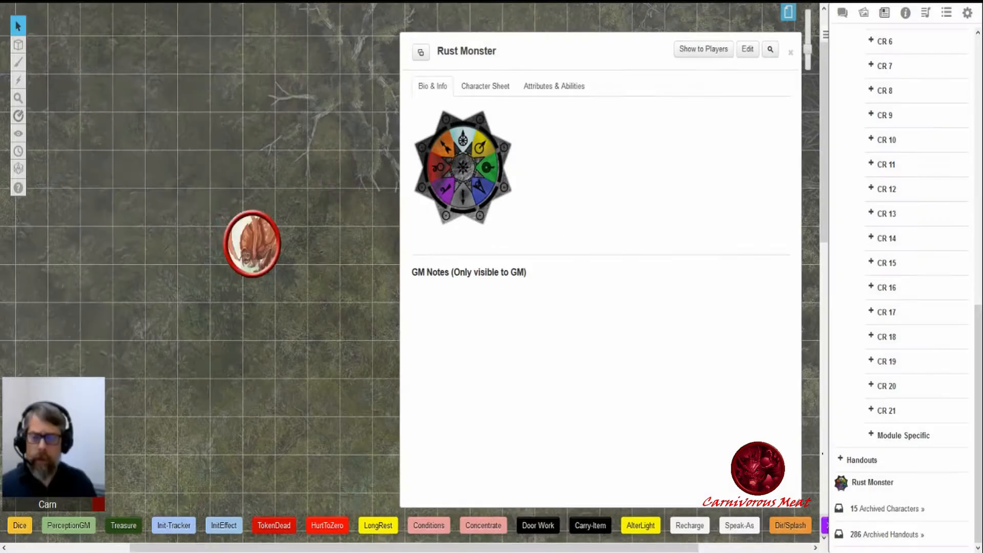
left_click(252, 243)
left_click_drag(252, 243, 240, 223)
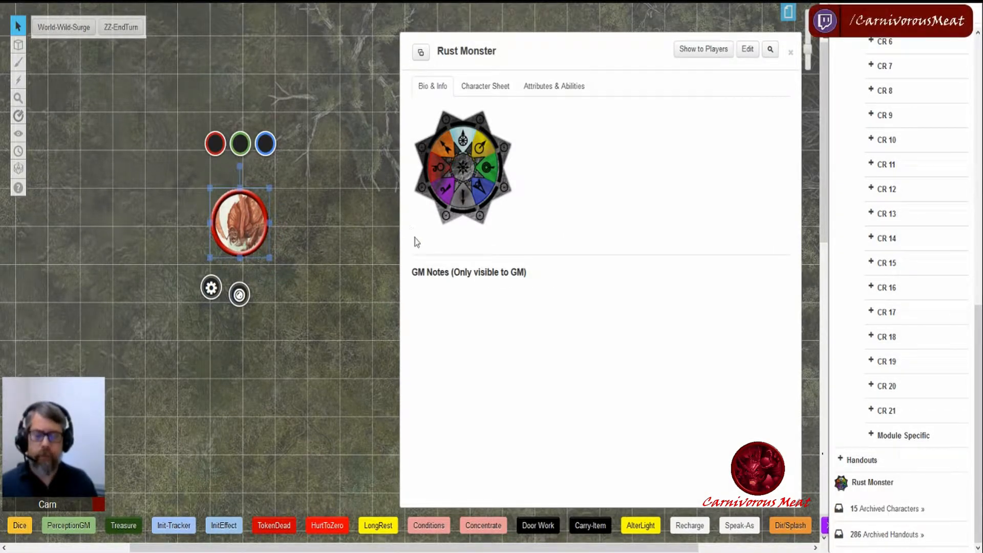
left_click(500, 91)
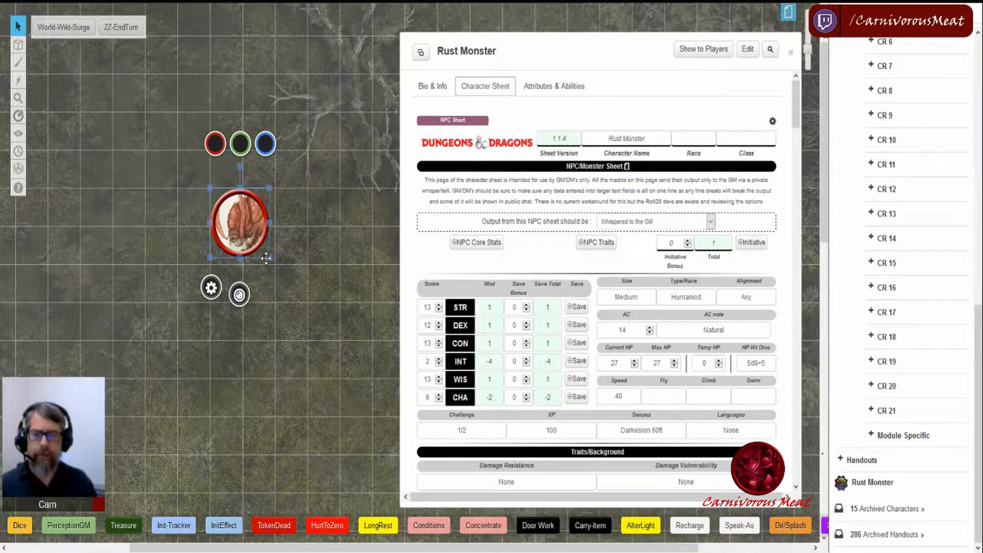
left_click_drag(270, 259, 247, 224)
left_click_drag(241, 221, 267, 205)
left_click(315, 229)
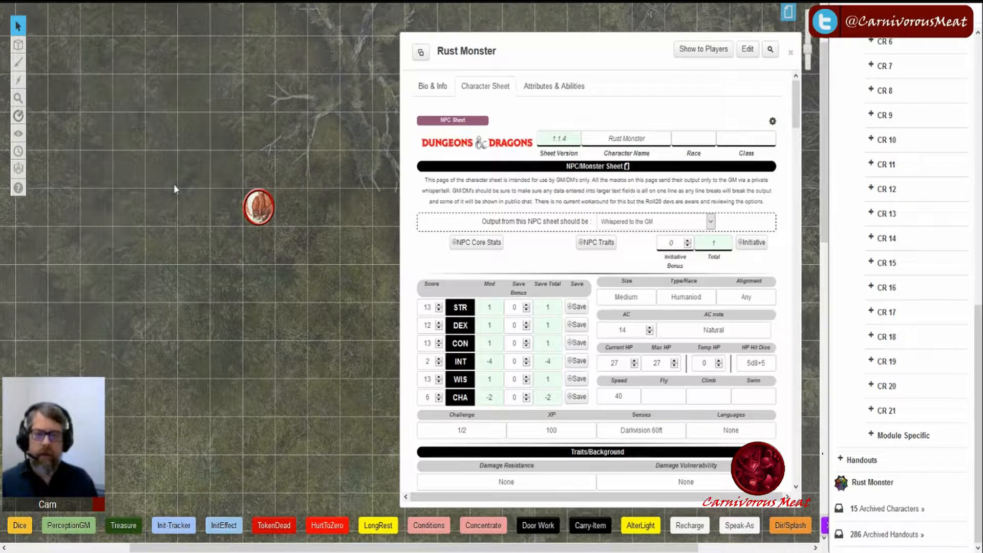
Set the token to represent the Rust Monster character and arrange the token and its settings beside the character sheet.
left_click(256, 213)
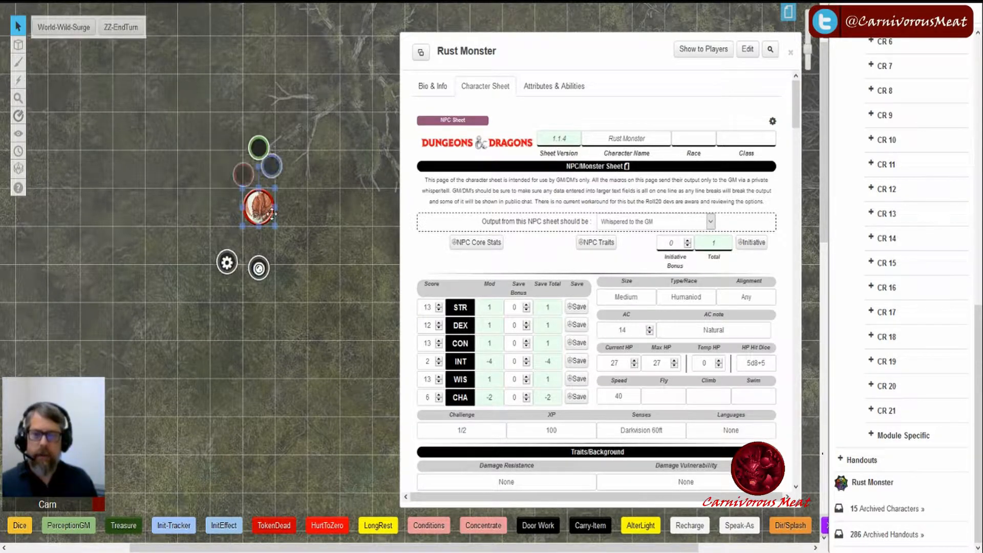
left_click(230, 256)
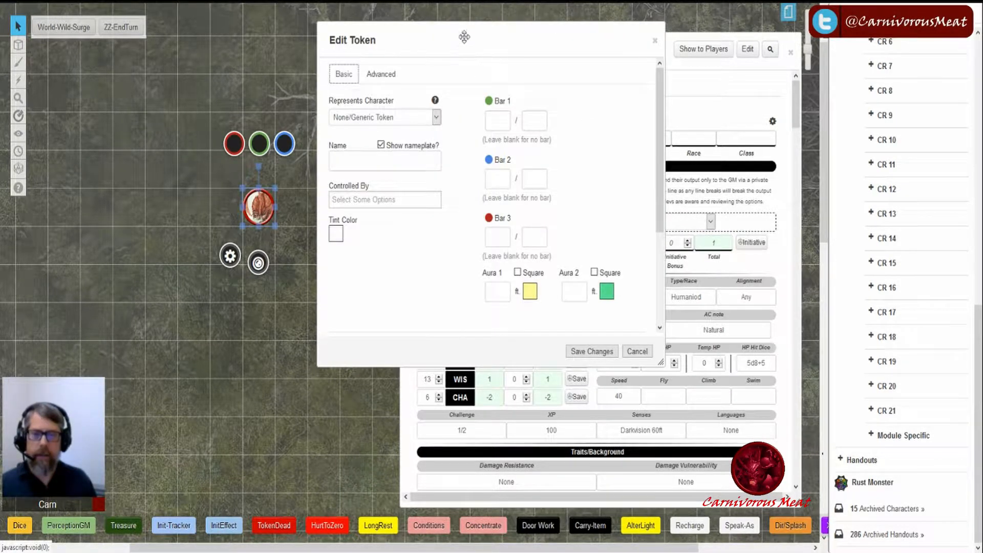
left_click(437, 123)
type("ru")
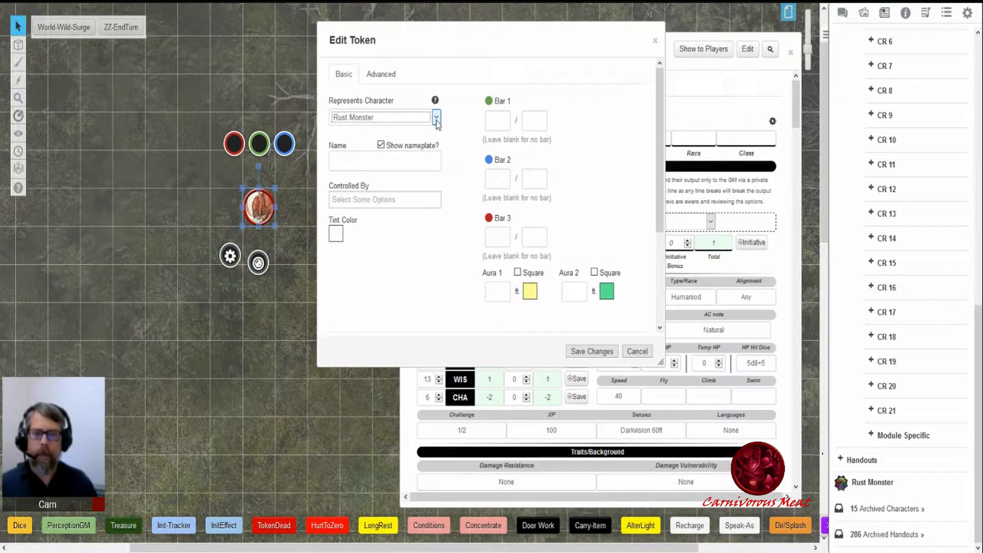
left_click(345, 384)
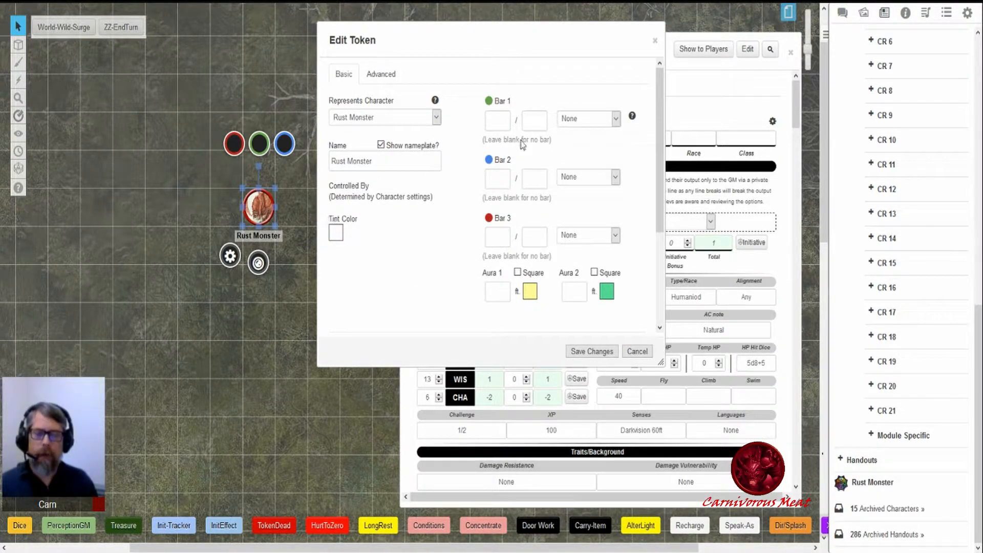
left_click_drag(494, 40, 400, 226)
left_click_drag(260, 199, 358, 126)
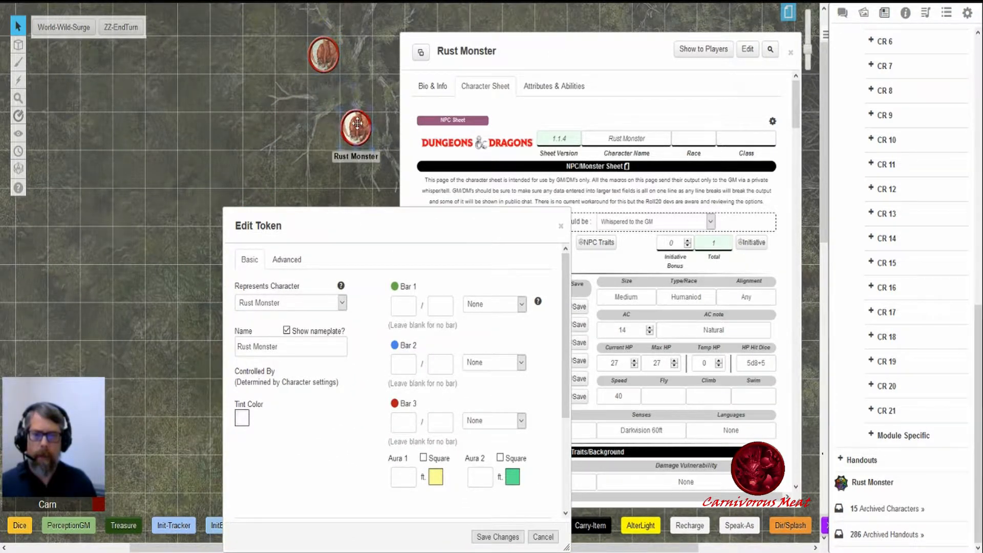
left_click_drag(428, 219, 323, 209)
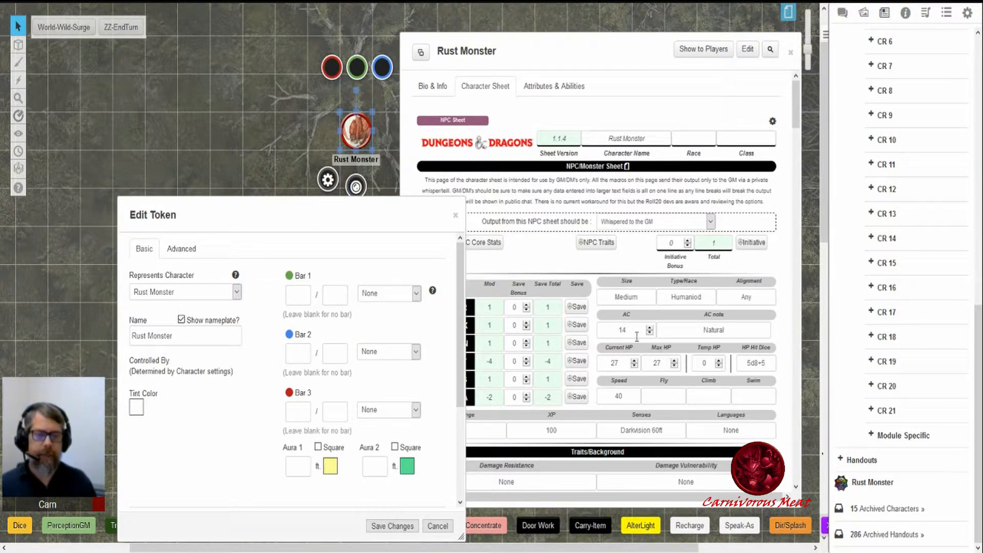
Look through the character attributes that can be linked to the token's Bar 1.
left_click(421, 299)
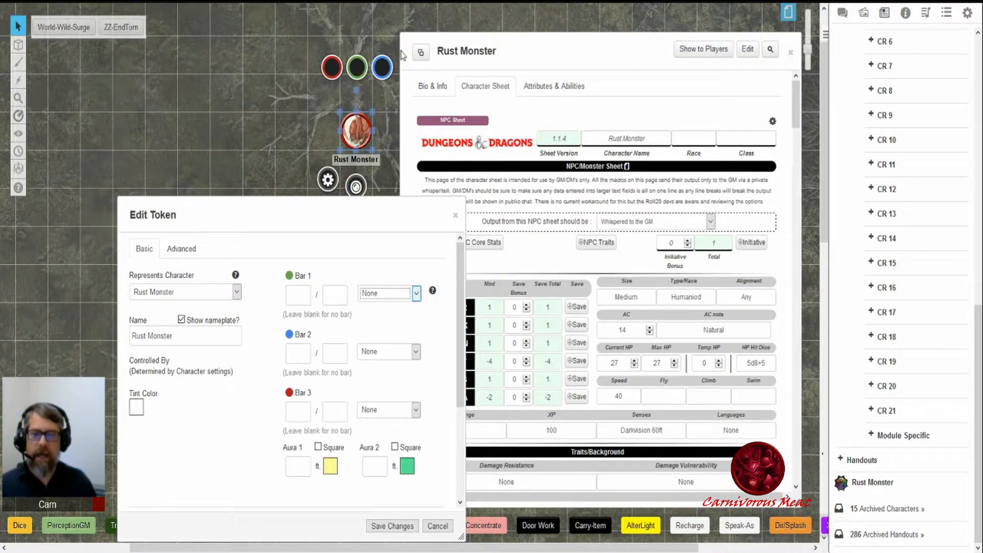
left_click(433, 330)
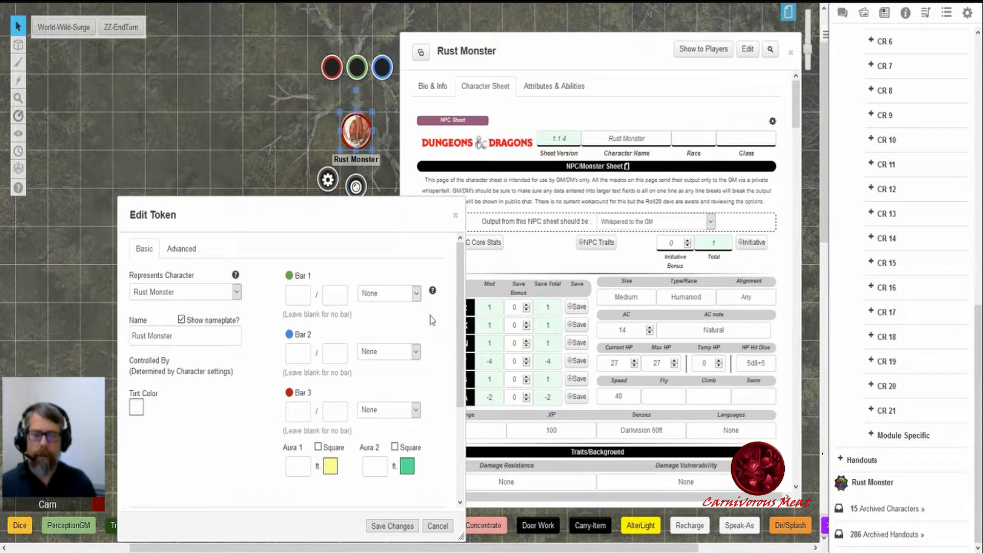
left_click(417, 299)
left_click(432, 329)
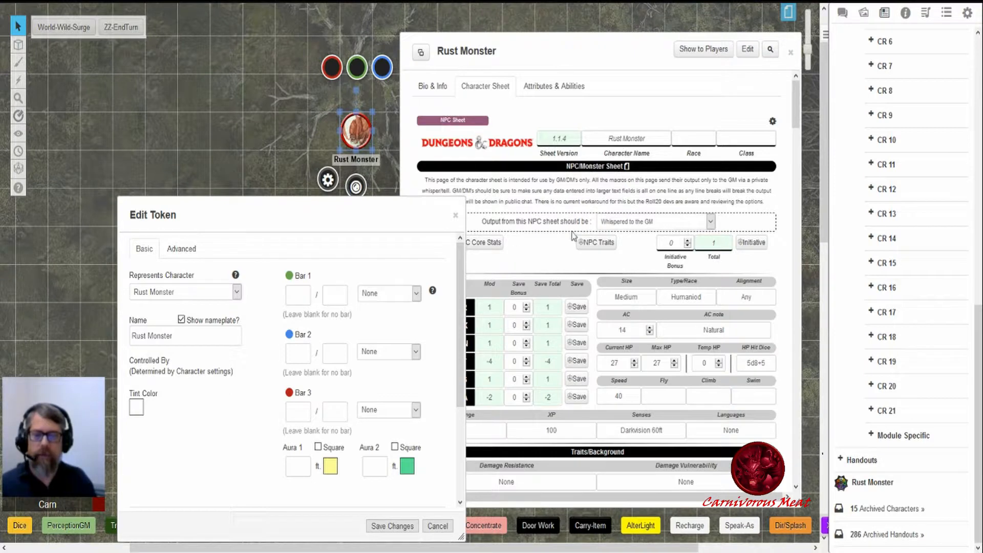
left_click(417, 299)
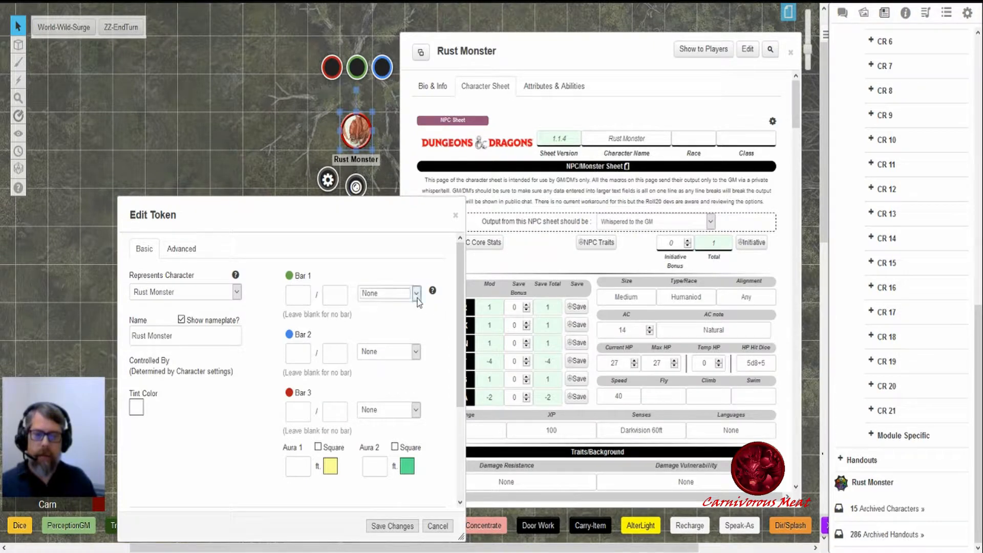
left_click(408, 324)
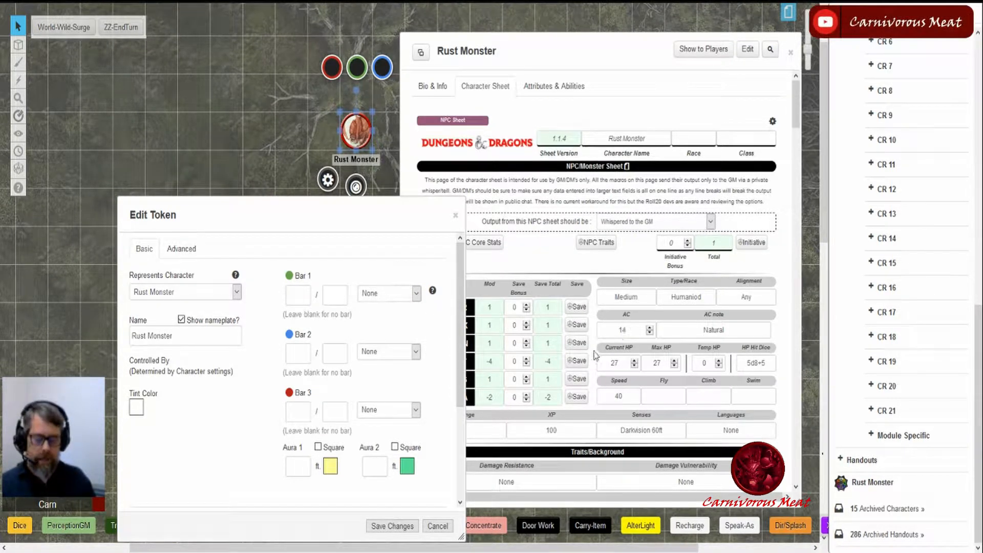
Set the token's Bar 1 to 14 and Bar 3 to 27 / 27, and save the token settings.
key("Tab")
key("Tab")
key("Tab")
key("Tab")
key("Tab")
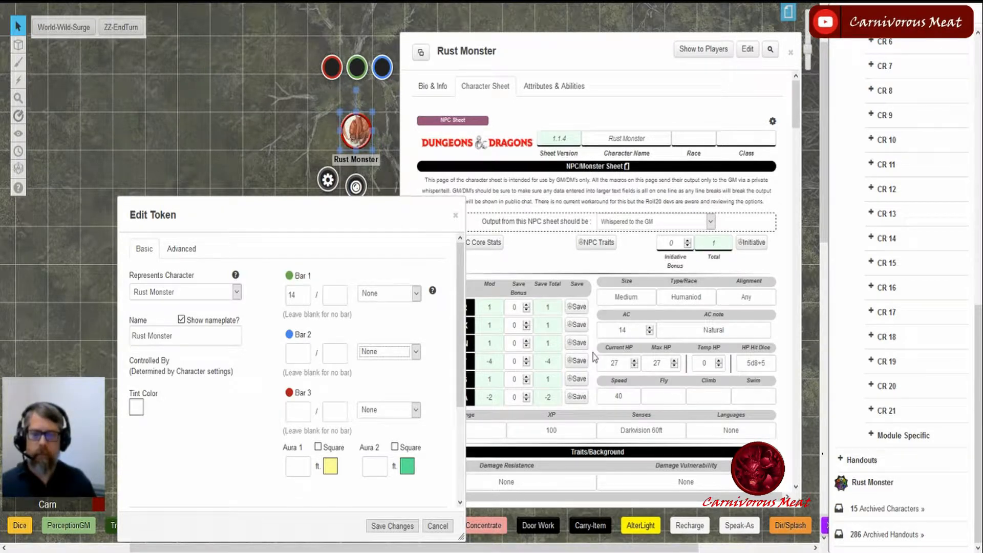
left_click(297, 410)
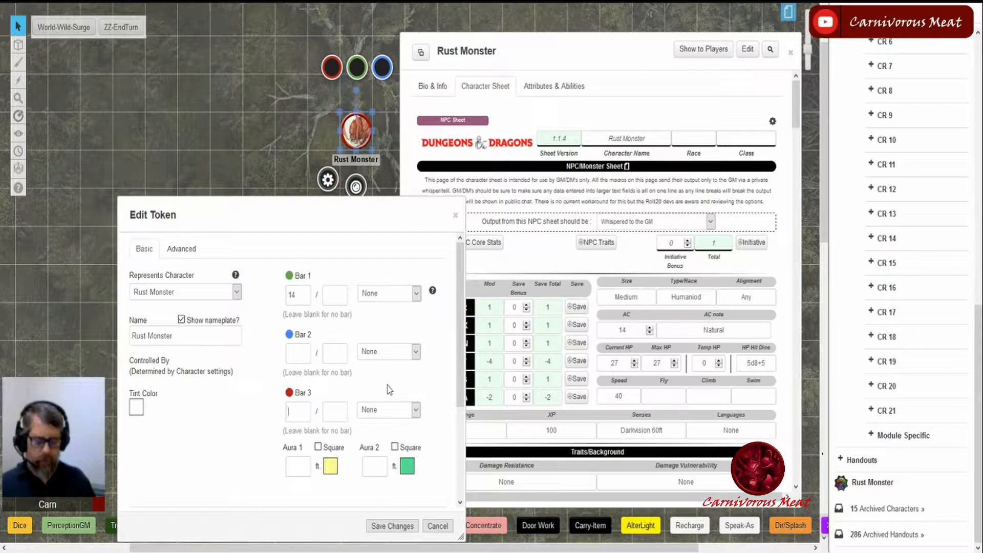
type("27")
key("Tab")
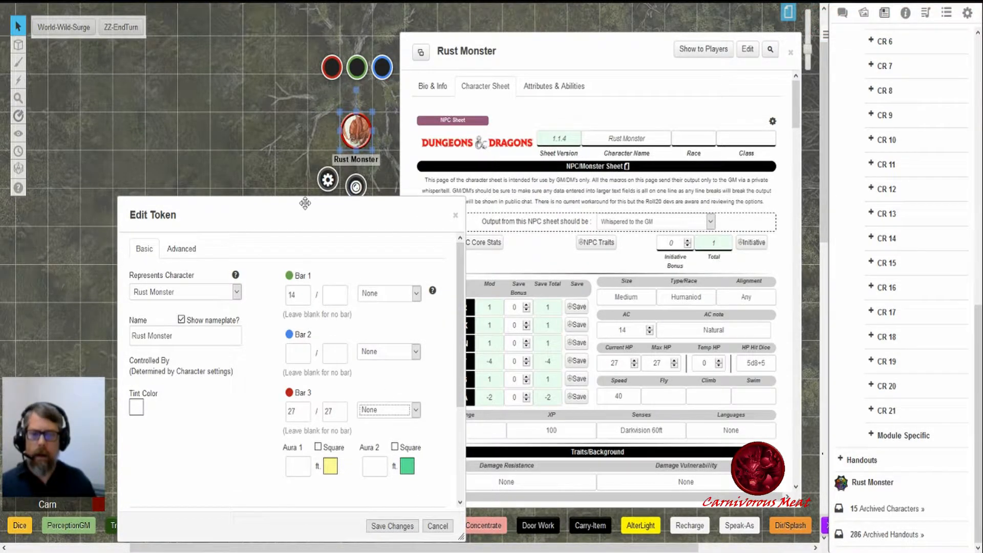
left_click_drag(305, 203, 303, 173)
left_click(392, 495)
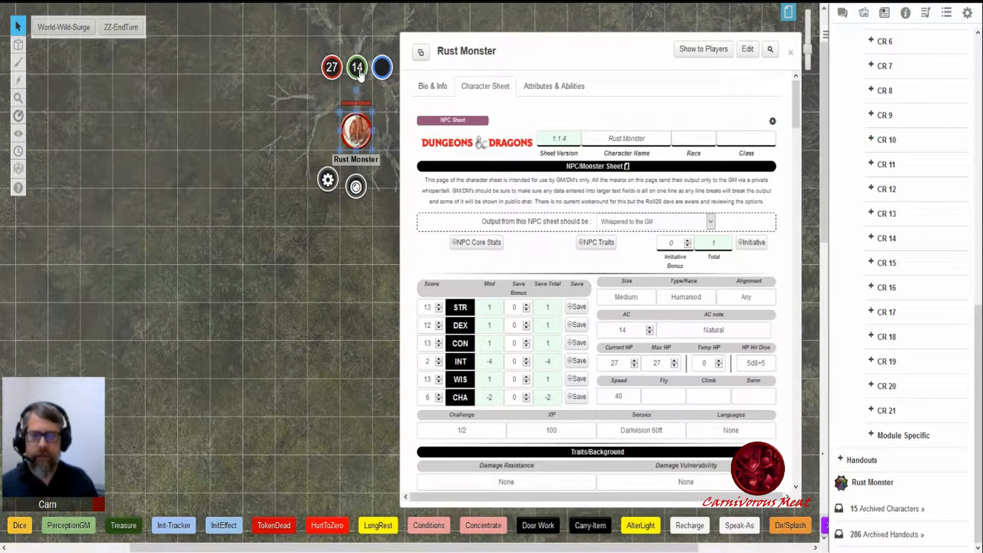
left_click(352, 318)
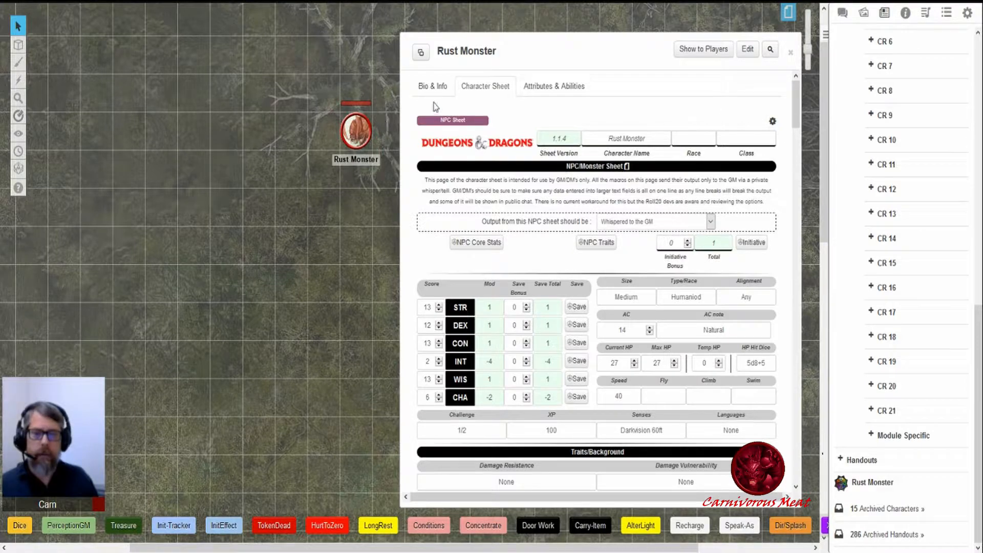
Open the Rust Monster character for editing and remove its template avatar image.
left_click(432, 86)
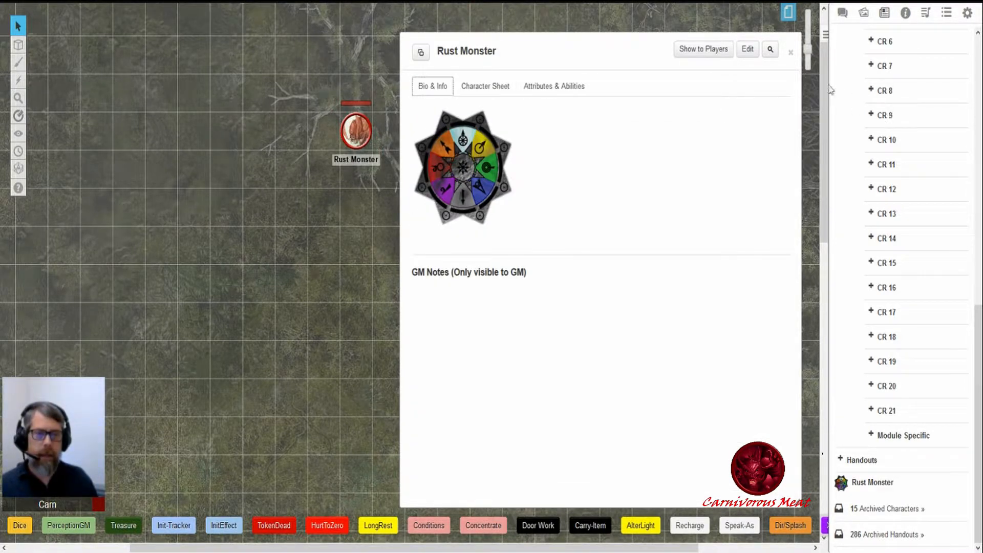
left_click(748, 51)
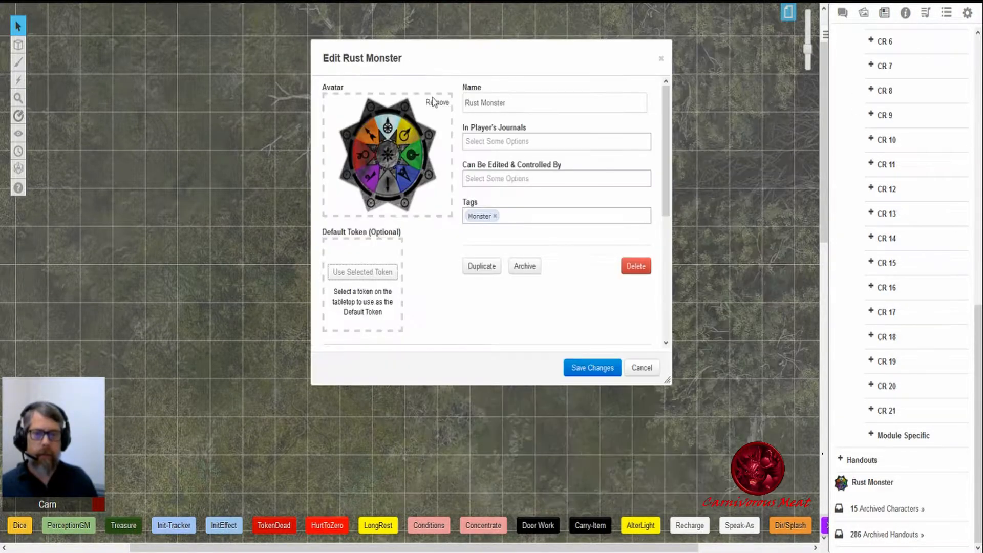
left_click(438, 102)
left_click_drag(438, 57, 540, 62)
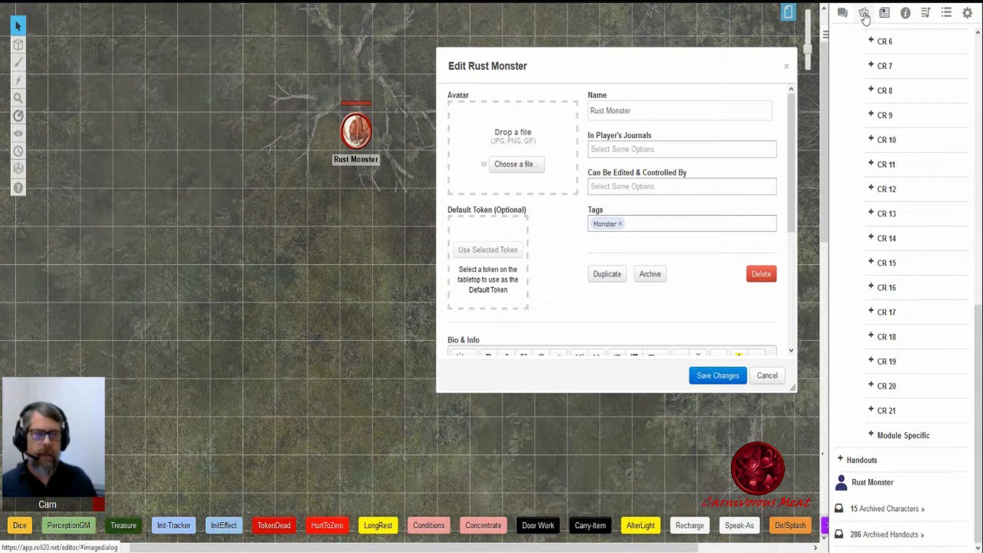
Search the art library's tokens for "rust" and use rustmonster.png as the Rust Monster's avatar.
left_click(865, 14)
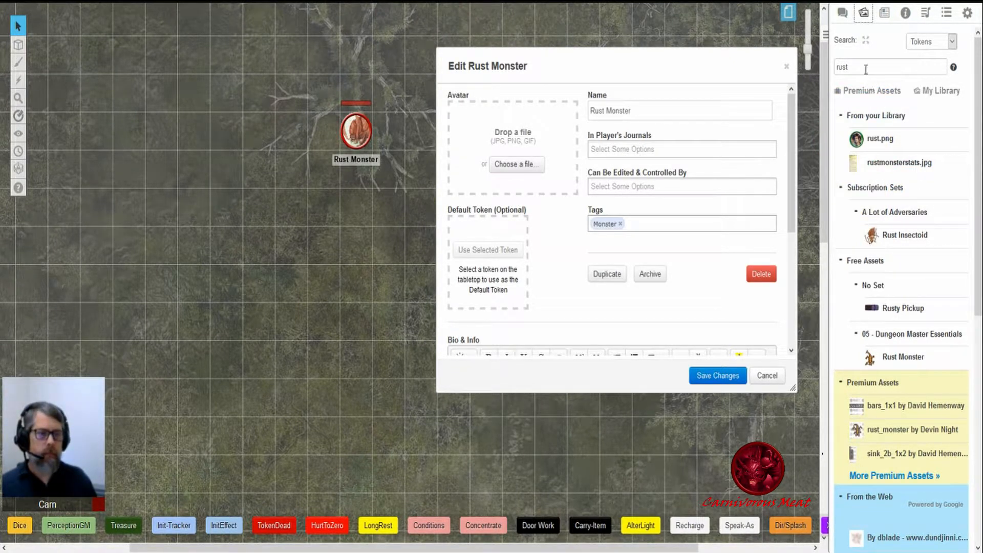
mouse_move(870, 362)
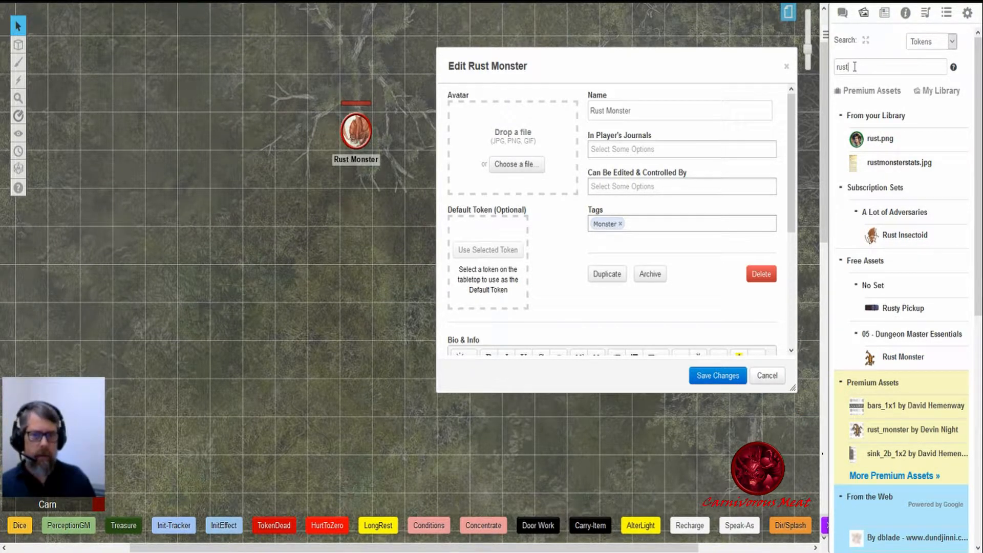
key("Return")
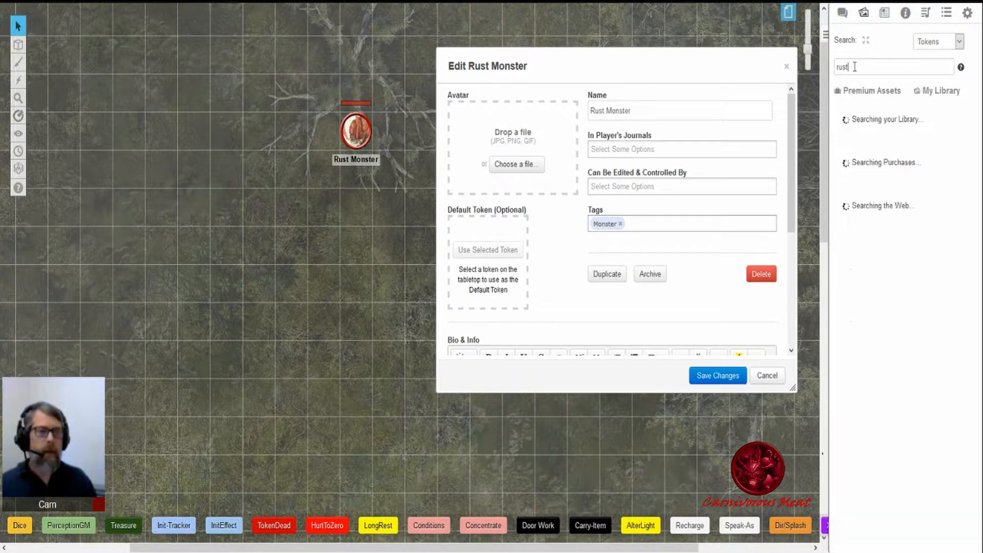
mouse_move(891, 190)
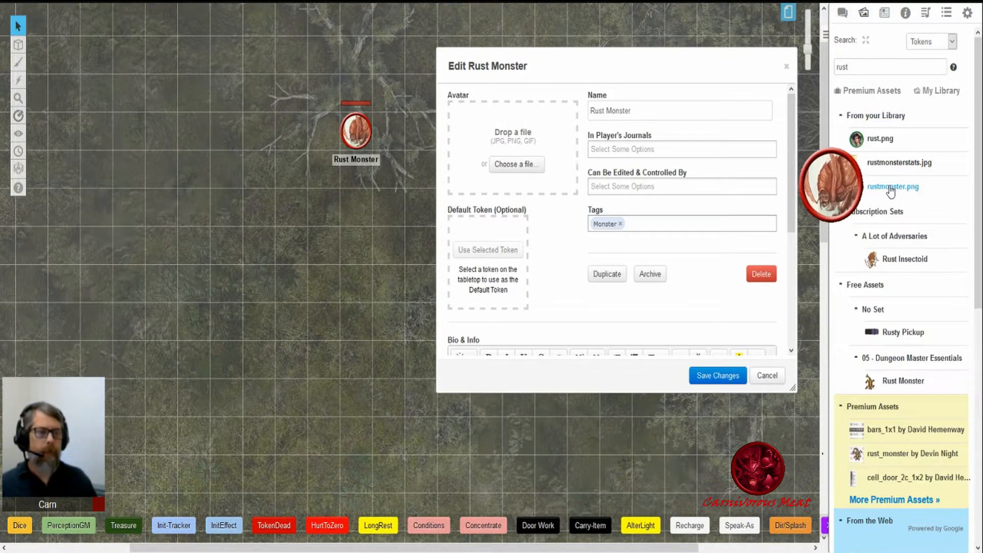
left_click_drag(891, 191, 513, 133)
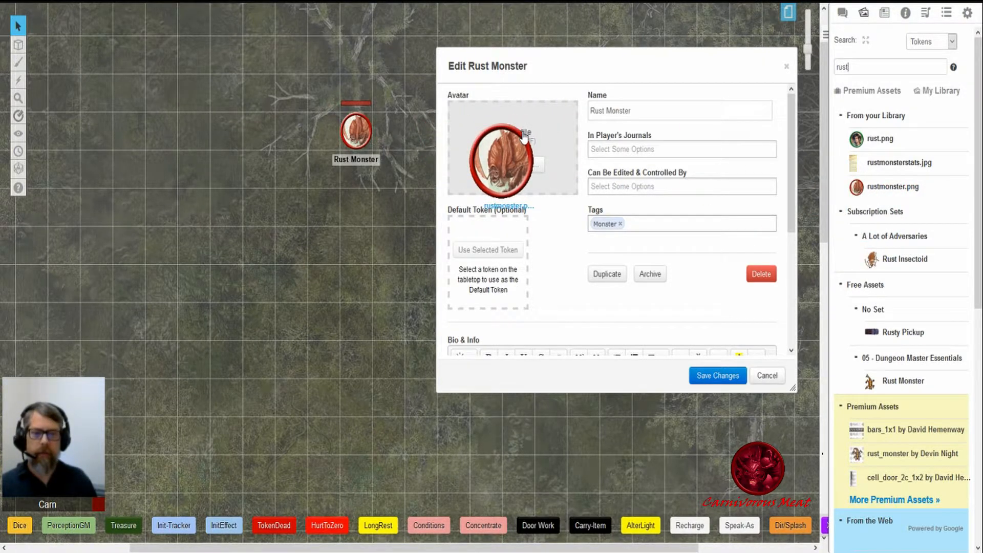
Return to the journal and examine the monsters filed under the CR 12 and CR 10 folders.
left_click(884, 13)
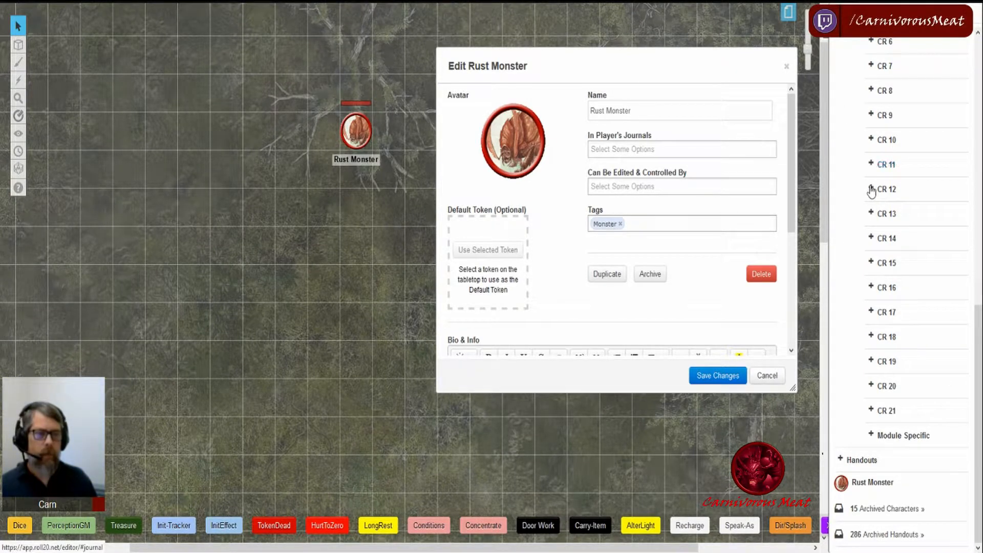
left_click(893, 195)
left_click(871, 190)
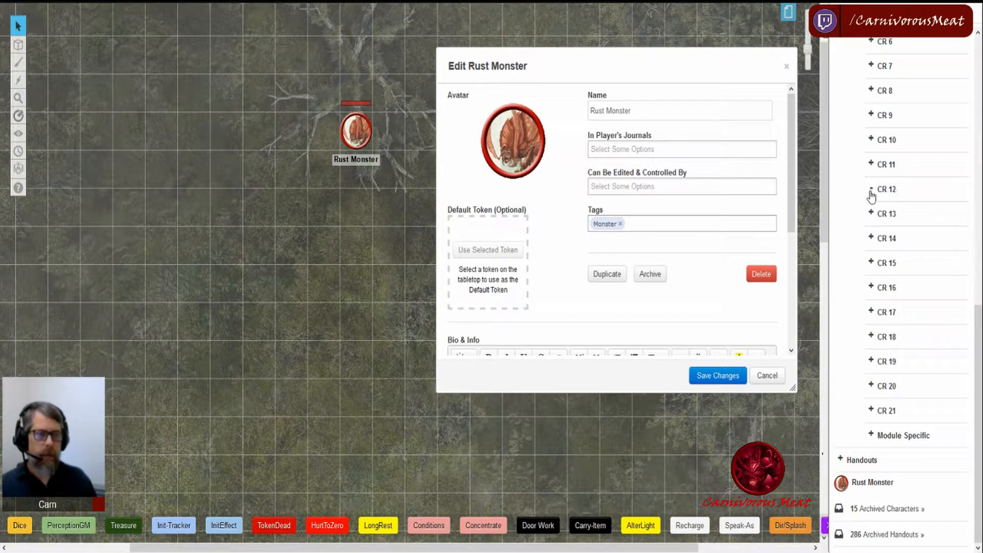
left_click(873, 140)
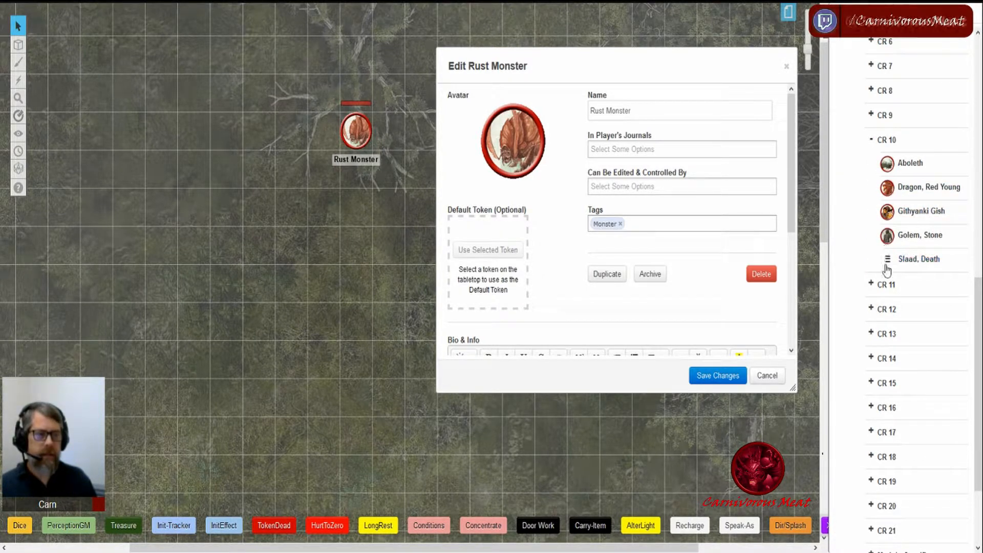
Collapse the CR 10 folder and save the Rust Monster's new avatar.
left_click(873, 140)
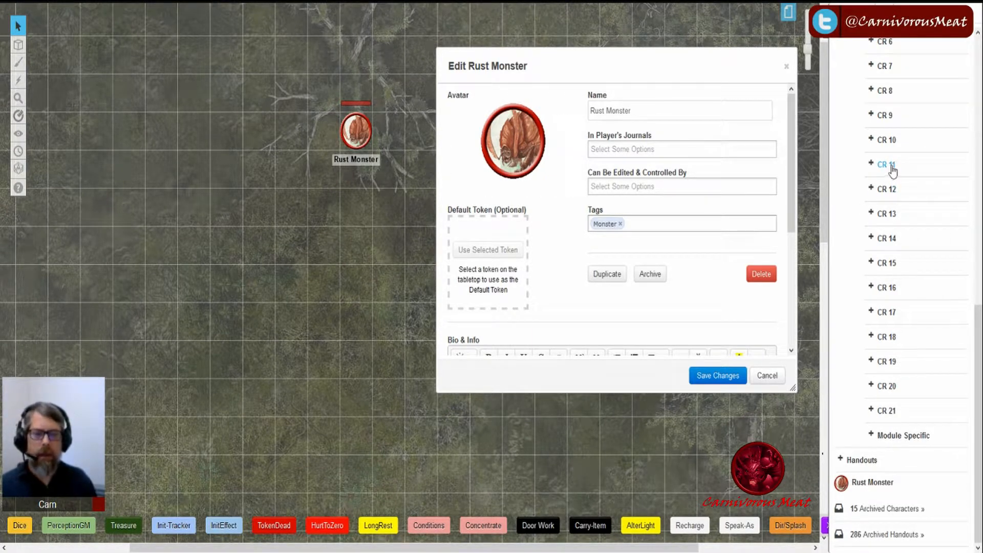
left_click(358, 129)
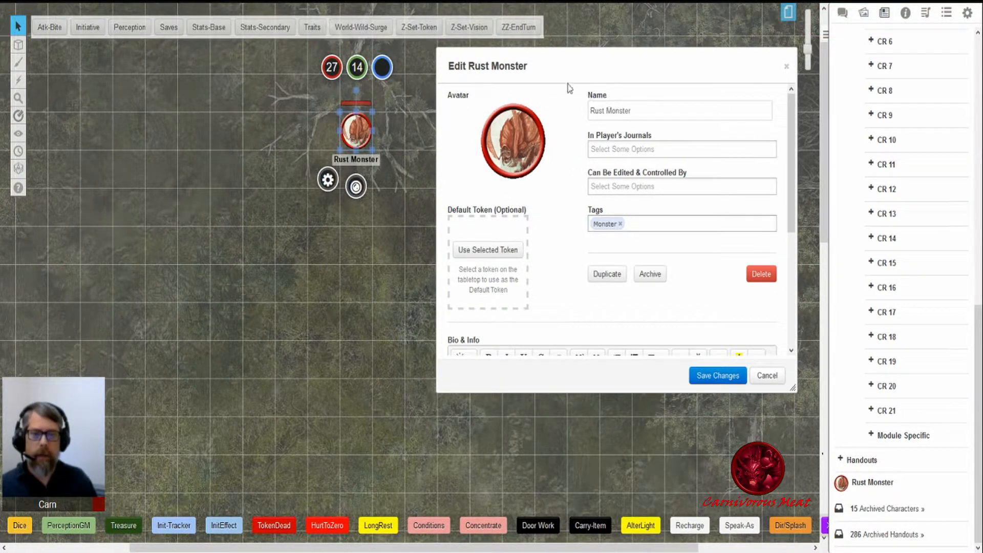
left_click(718, 376)
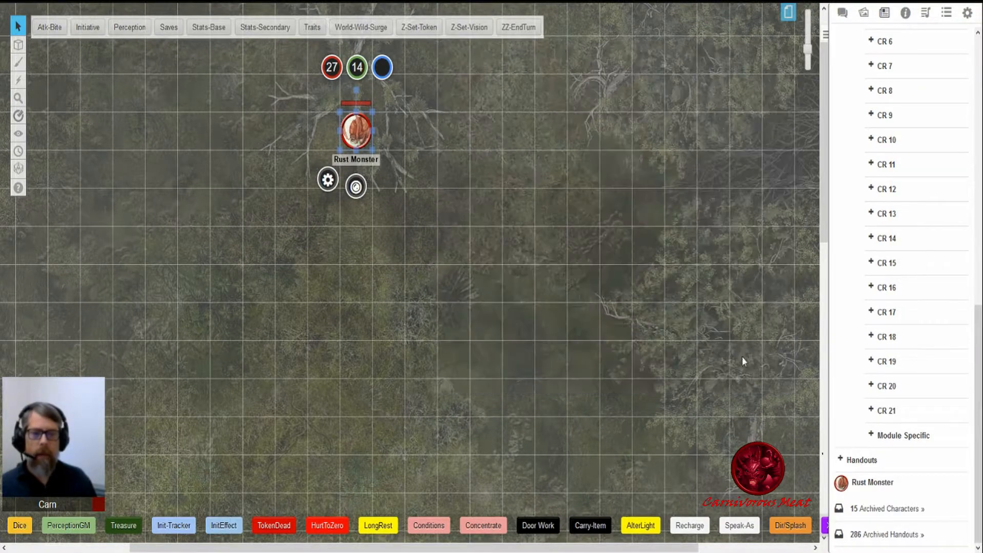
Set the Rust Monster token to emit light for 60 ft with dim starting at 1 ft, set its sight multiplier to 2, and save.
left_click(489, 88)
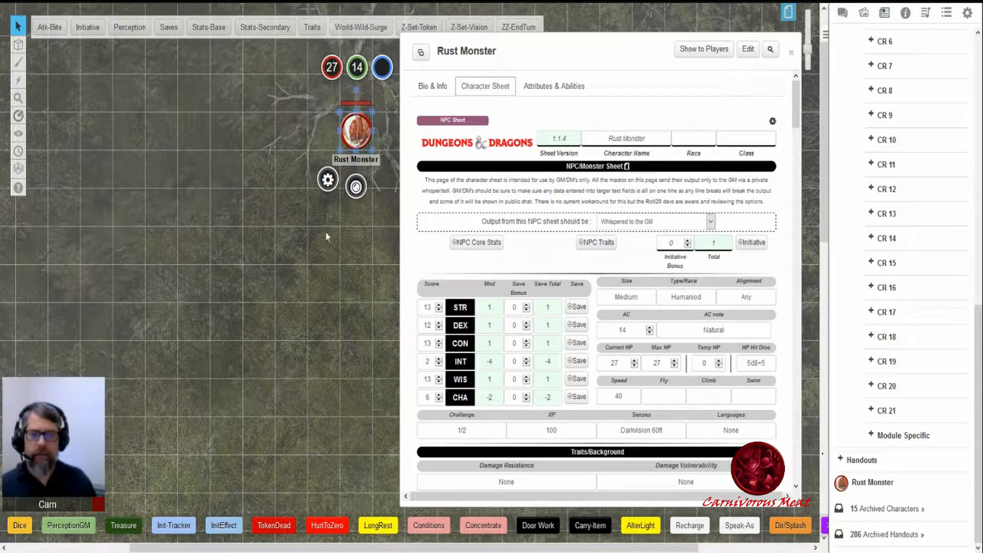
left_click(330, 196)
left_click(350, 150)
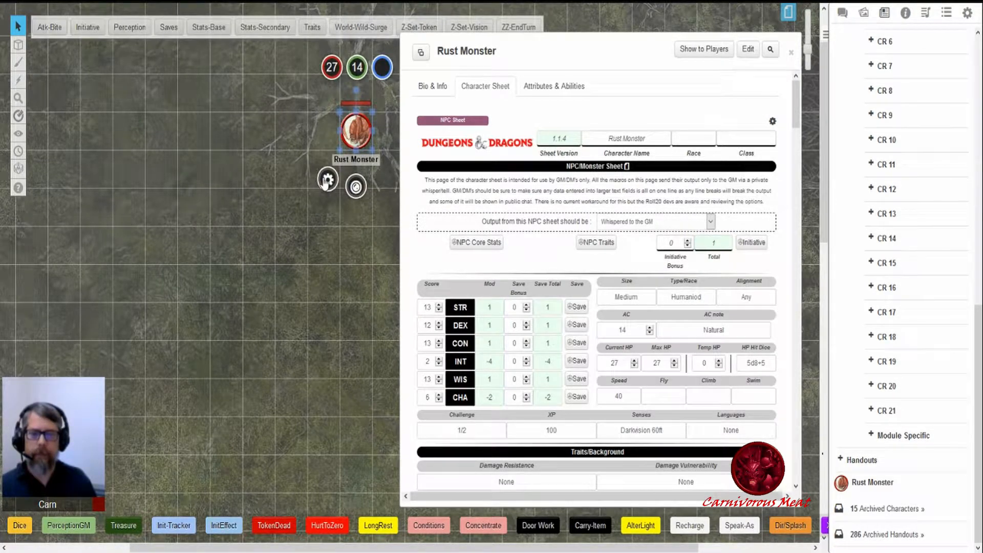
double_click(386, 123)
left_click_drag(425, 41, 227, 82)
left_click(183, 113)
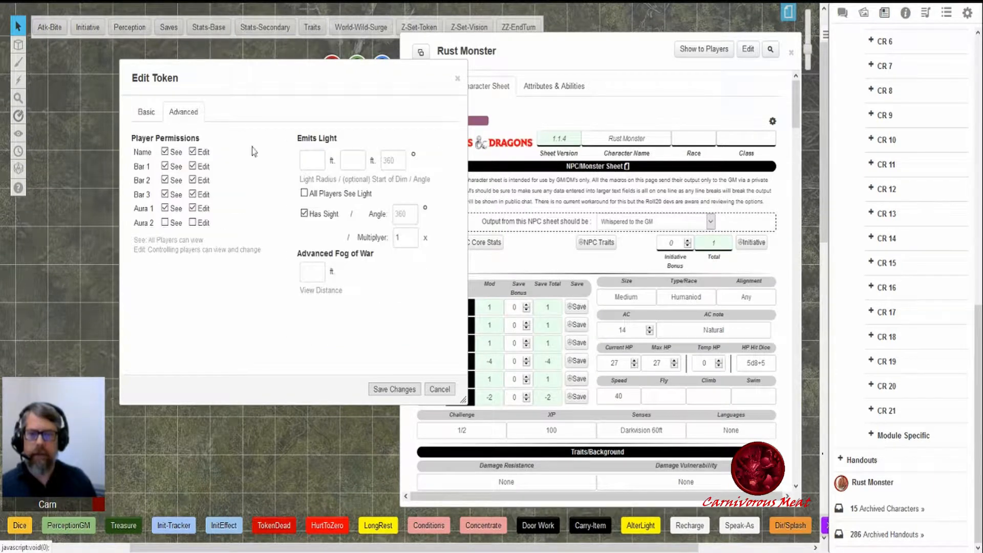
left_click(312, 160)
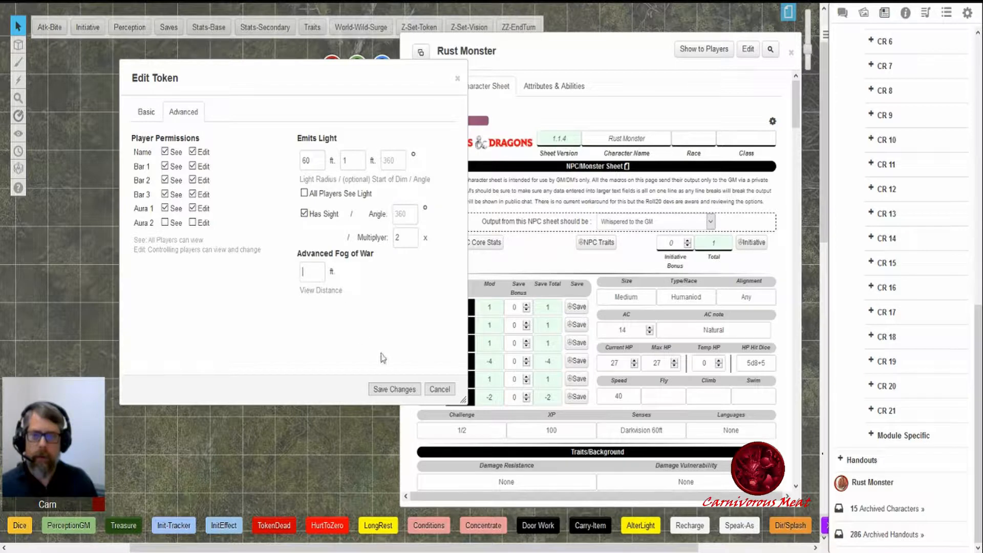
left_click(393, 390)
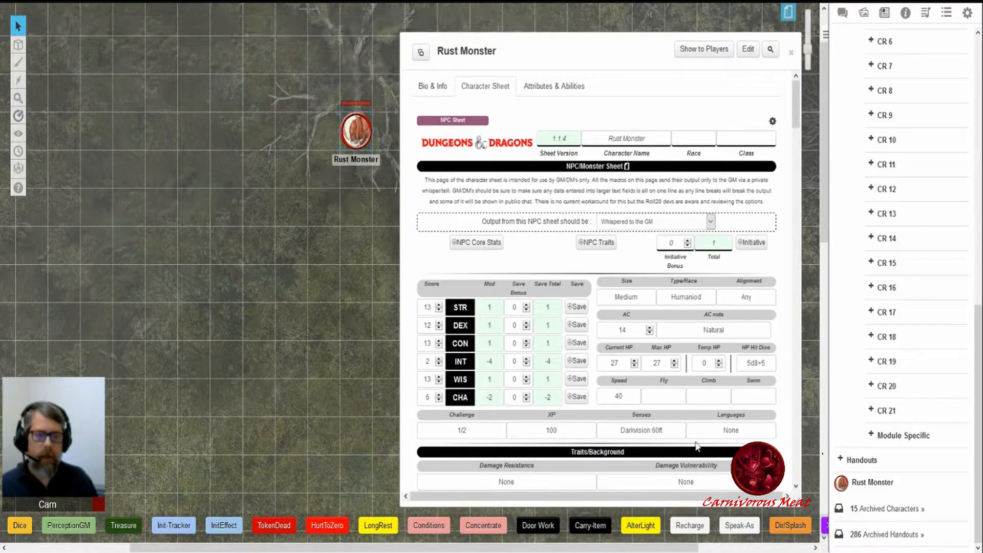
Review the token's character link, bar values, player permissions and light settings.
left_click(357, 131)
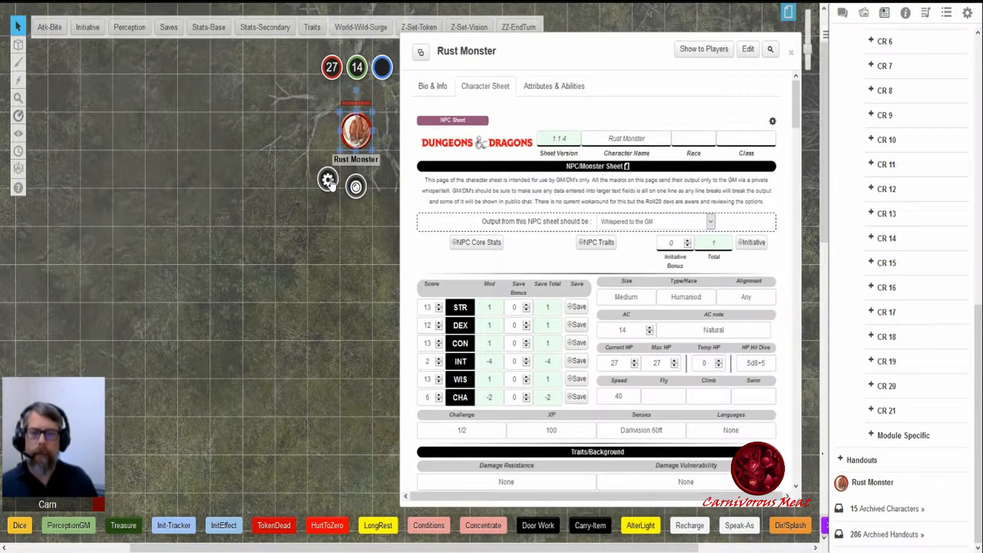
left_click(328, 179)
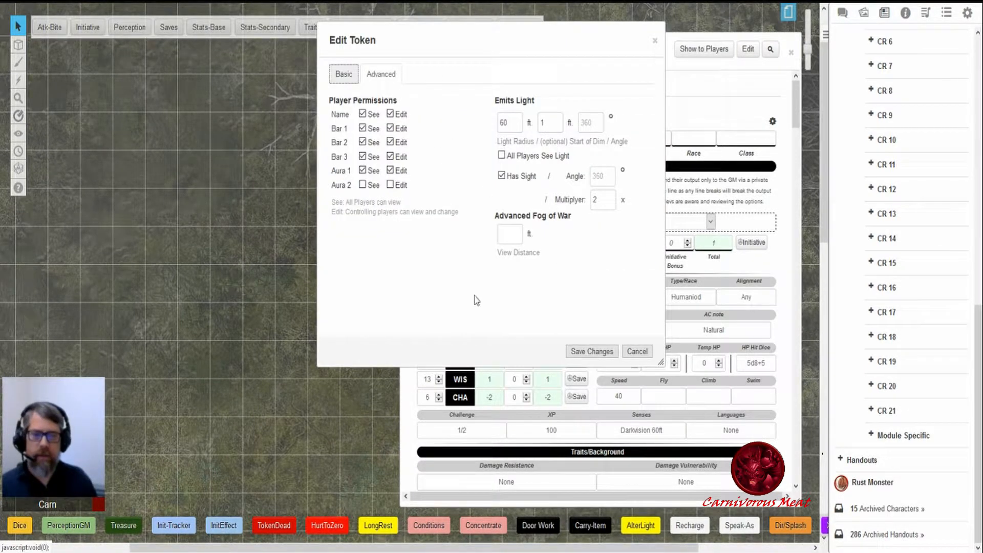
left_click(344, 74)
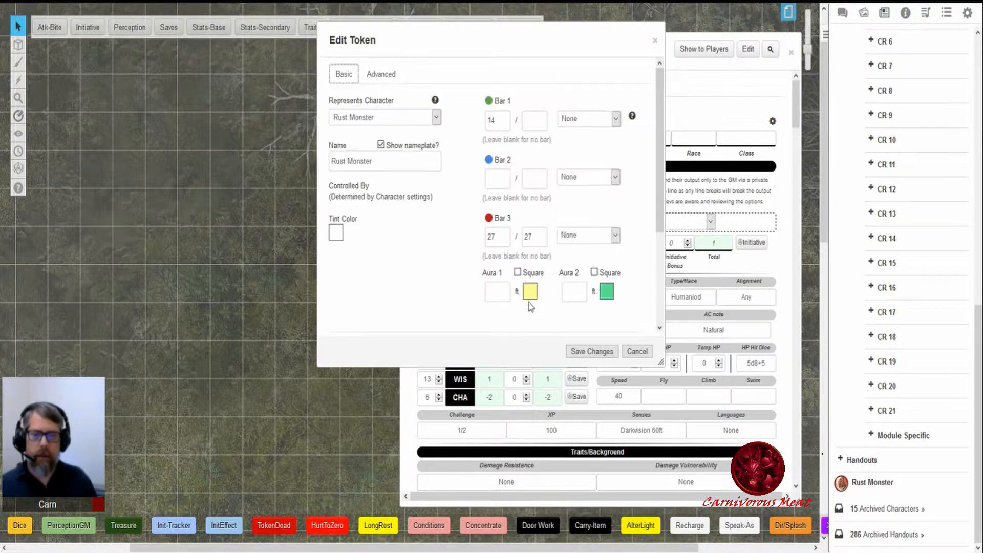
left_click(381, 75)
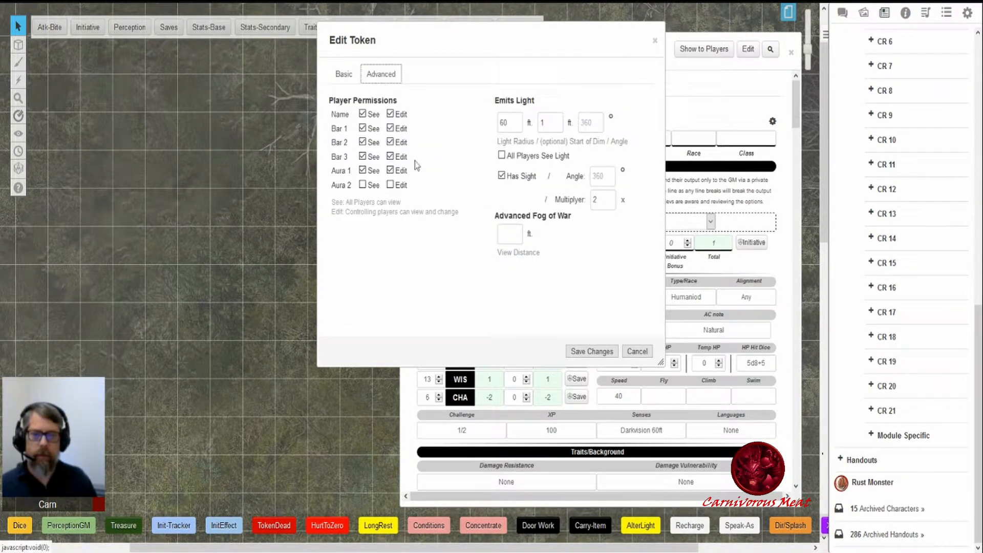
left_click(345, 75)
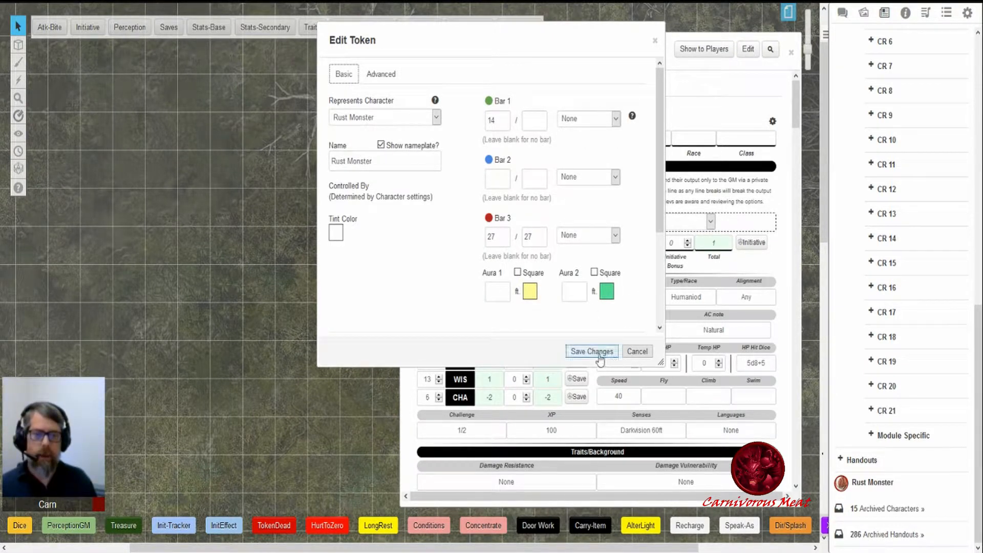
left_click(380, 74)
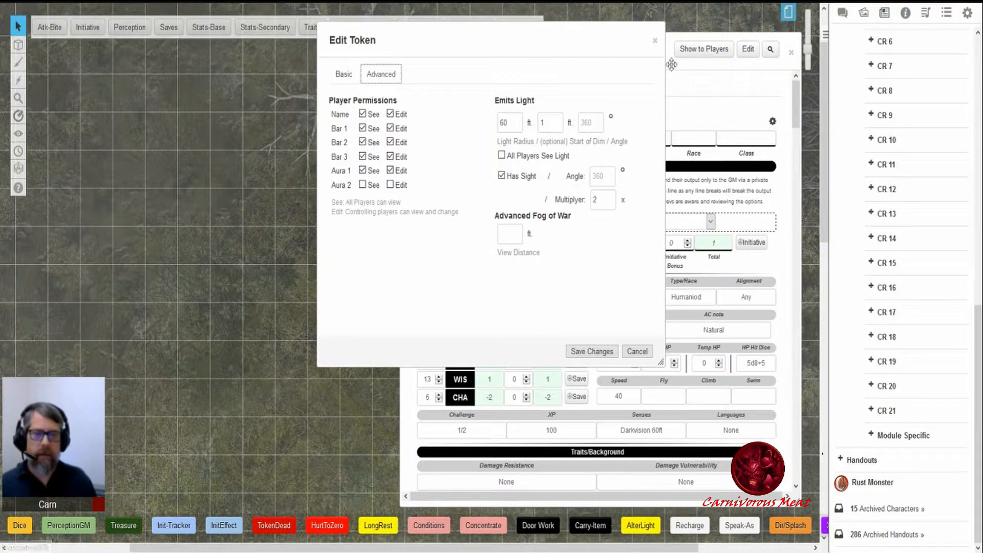
left_click(656, 41)
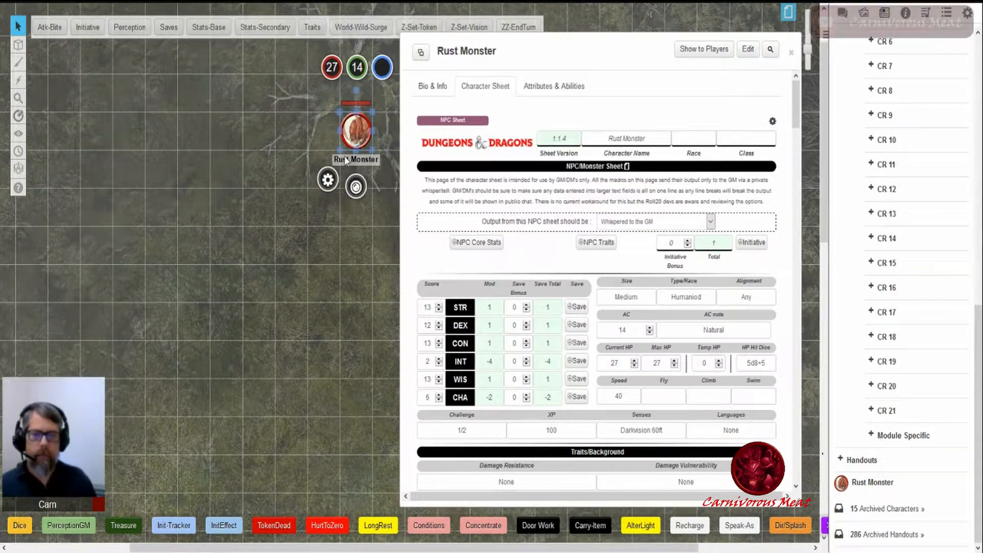
left_click(330, 188)
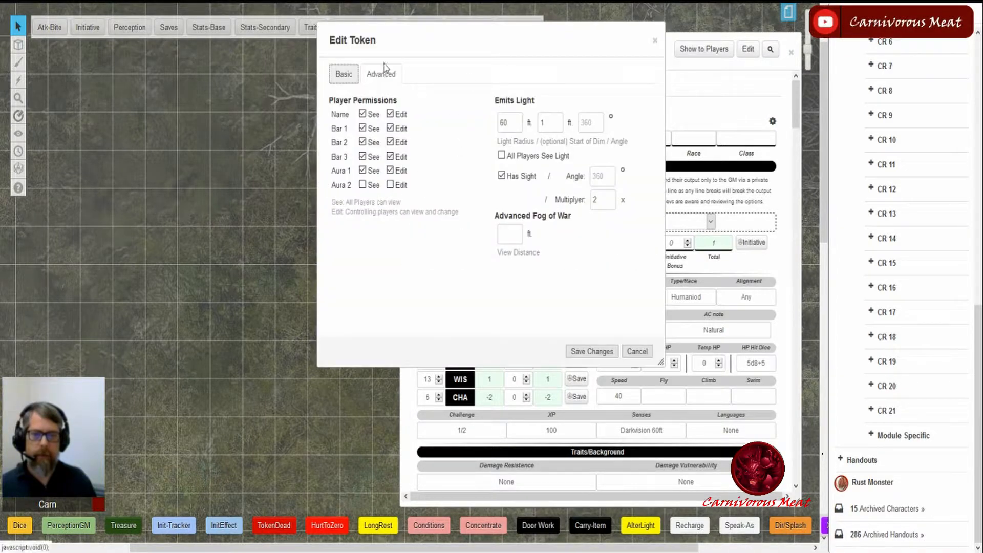
left_click(594, 350)
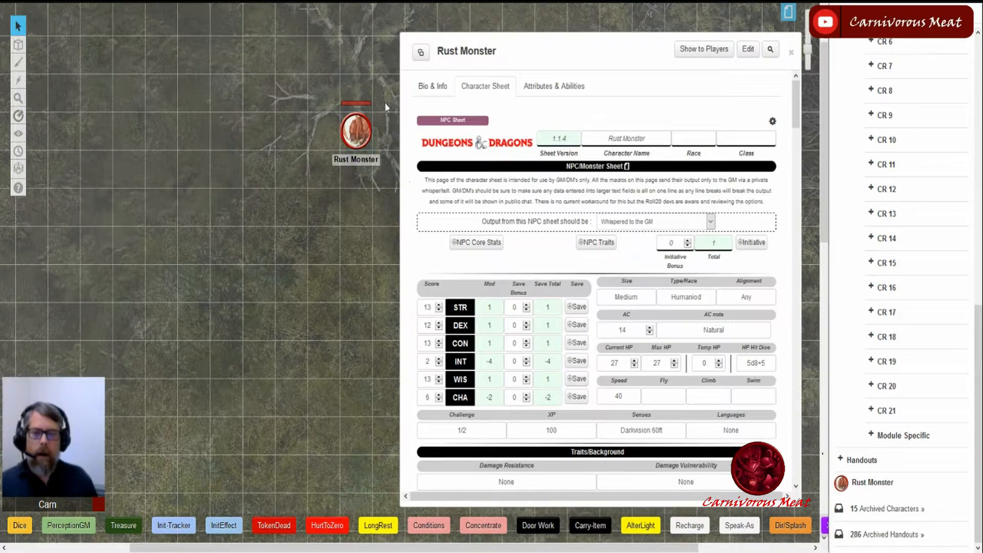
Assign the selected map token as the Rust Monster's default token, save the character and close its sheet.
left_click(433, 88)
left_click(749, 49)
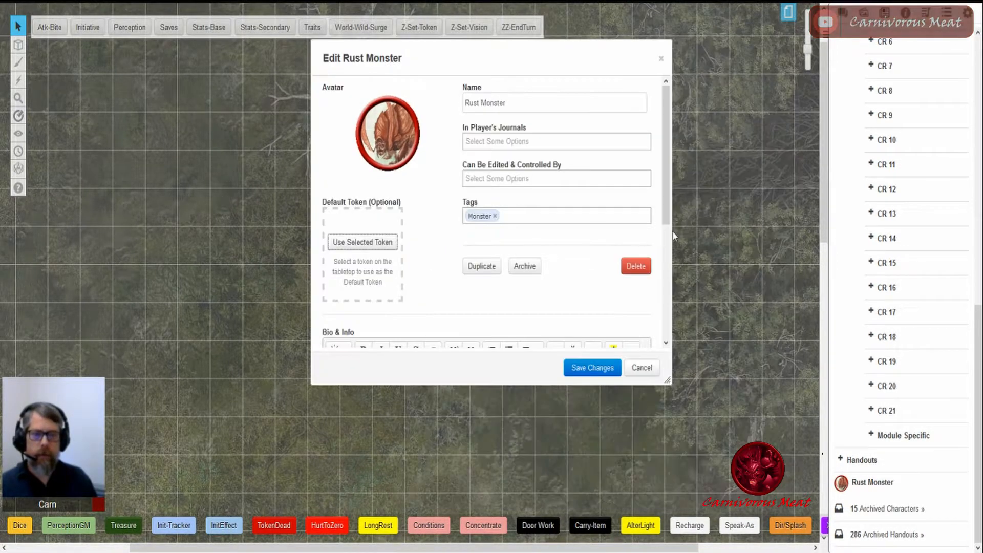
left_click_drag(408, 69, 552, 94)
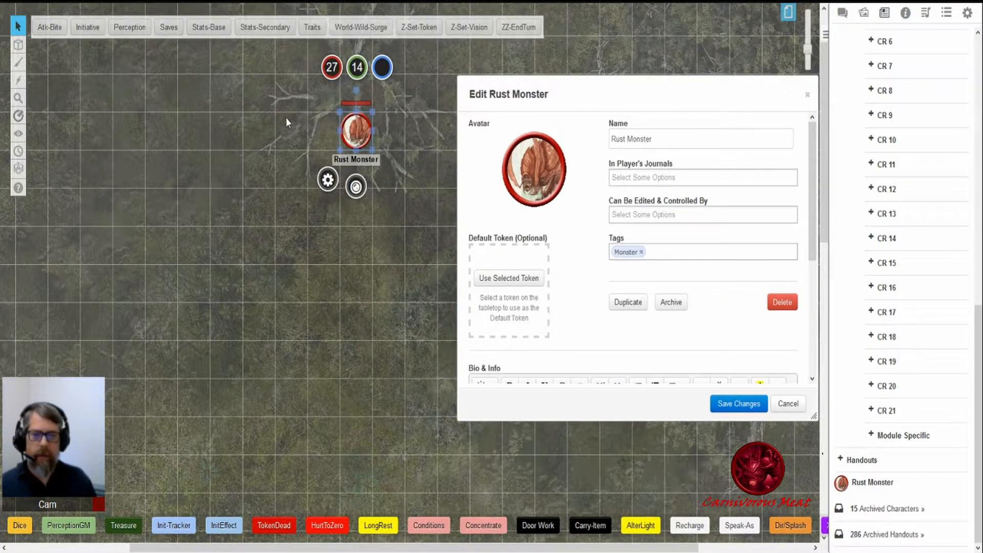
left_click(525, 281)
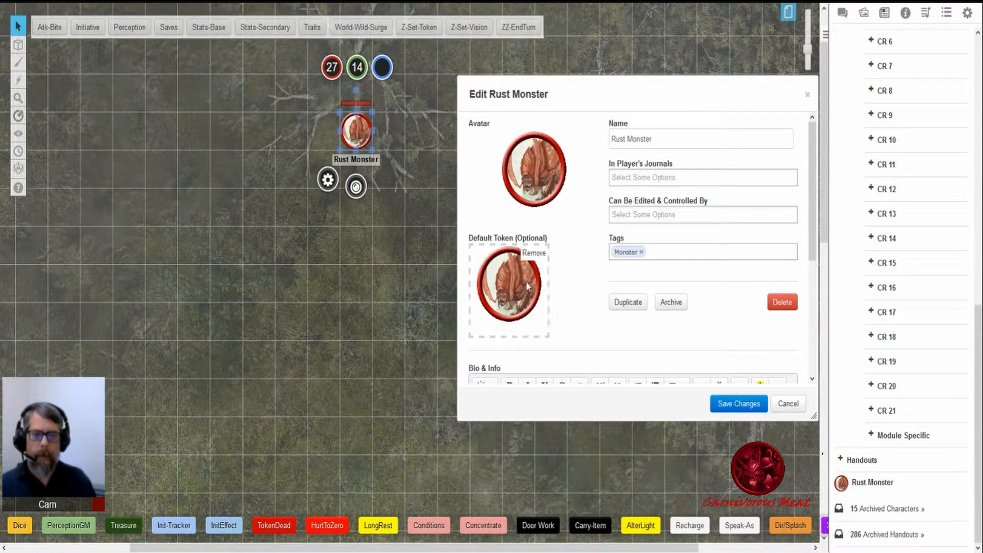
left_click(753, 407)
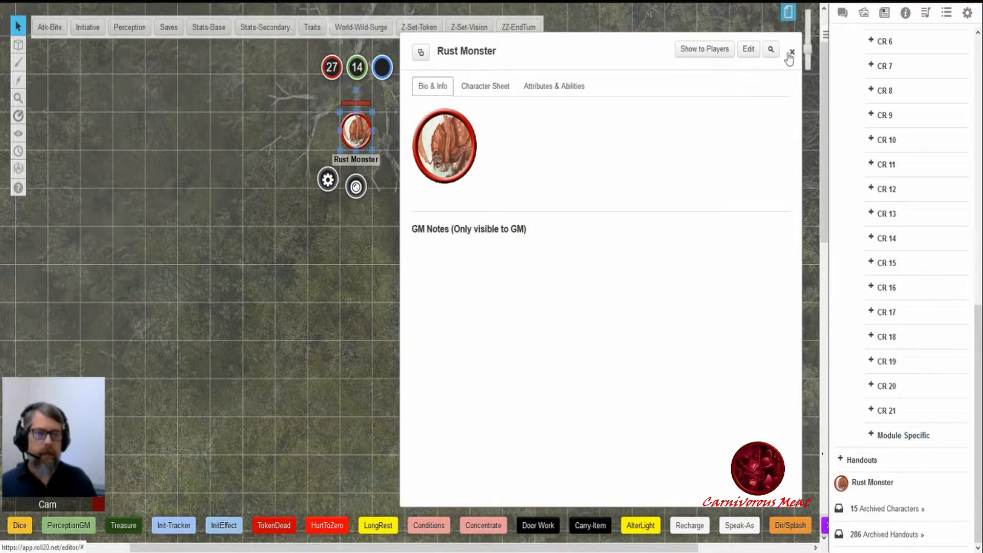
left_click(469, 87)
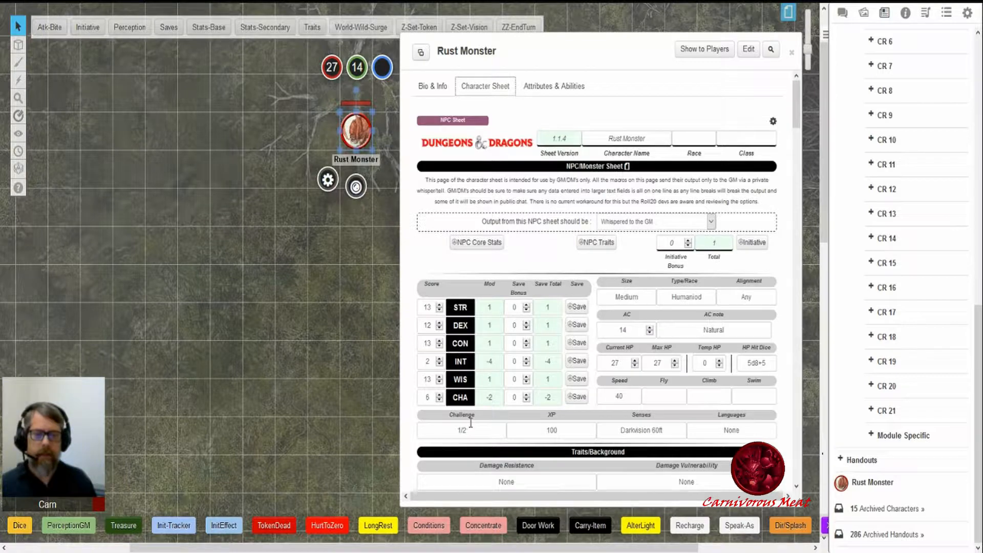
left_click(792, 54)
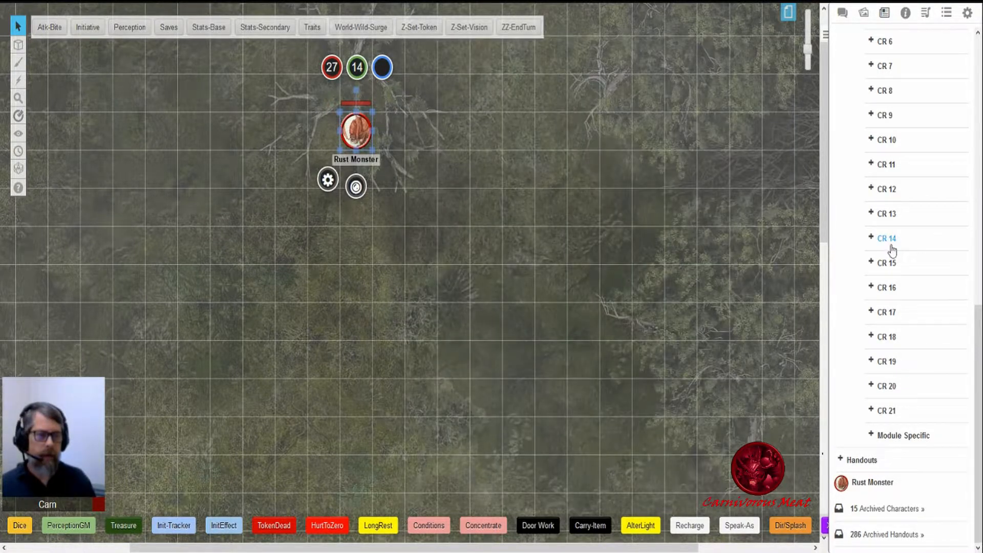
Expand the CR 1/2 folder in the journal and move the Rust Monster entry into it.
scroll(892, 248, "up", 2)
scroll(892, 231, "up", 2)
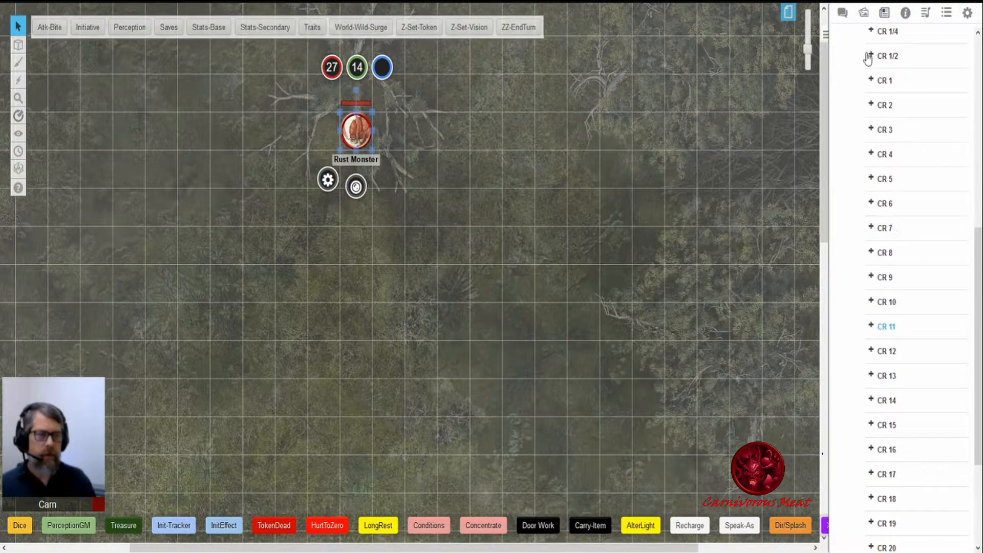
scroll(884, 99, "up", 1)
scroll(888, 102, "up", 1)
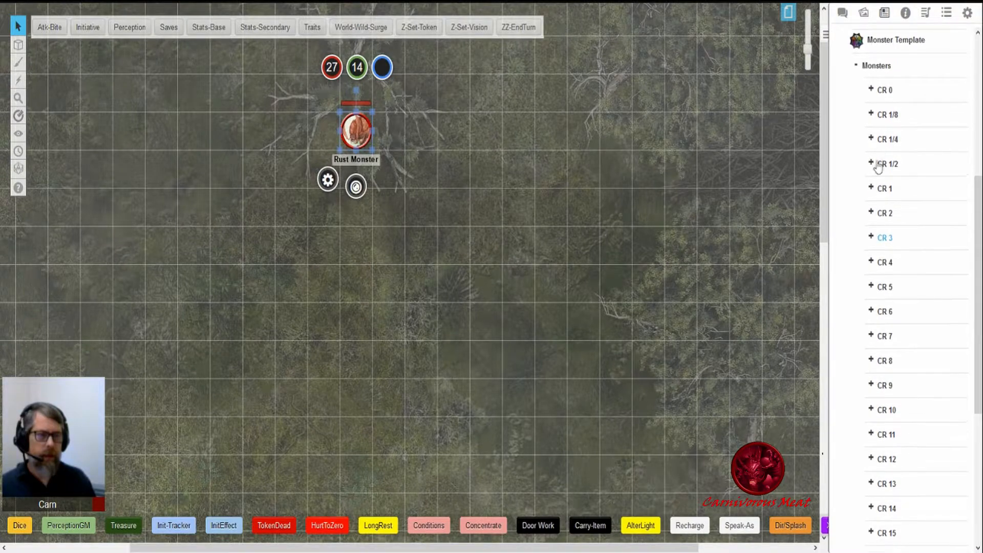
left_click(872, 164)
scroll(879, 172, "down", 6)
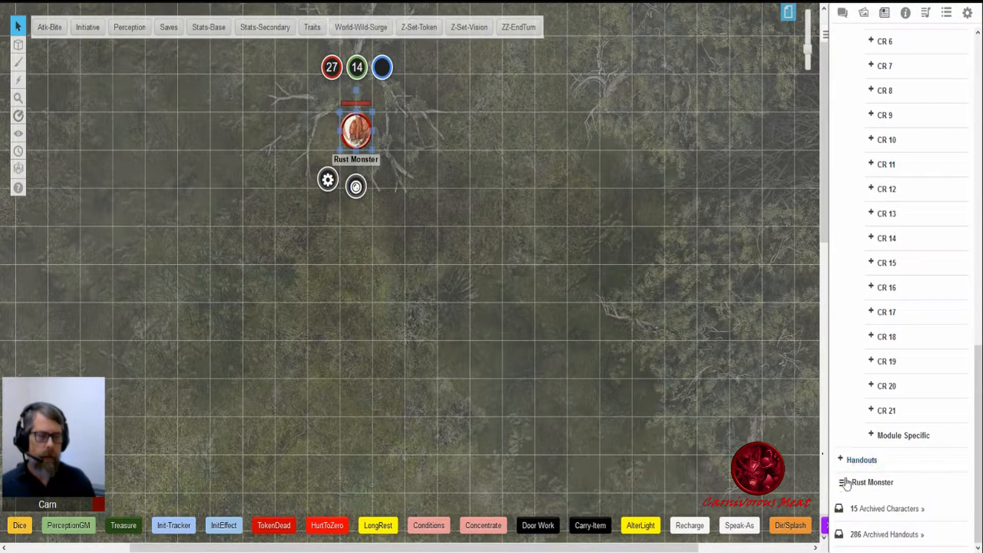
left_click_drag(844, 489, 841, 242)
scroll(874, 352, "up", 6)
left_click(565, 194)
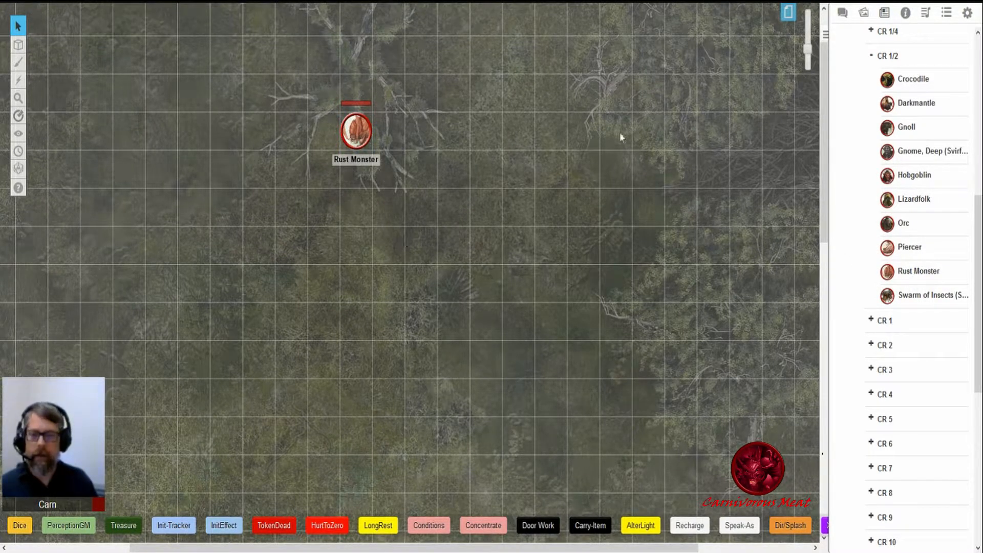
Delete the Rust Monster token from the map and place a fresh one from its journal entry.
left_click(367, 131)
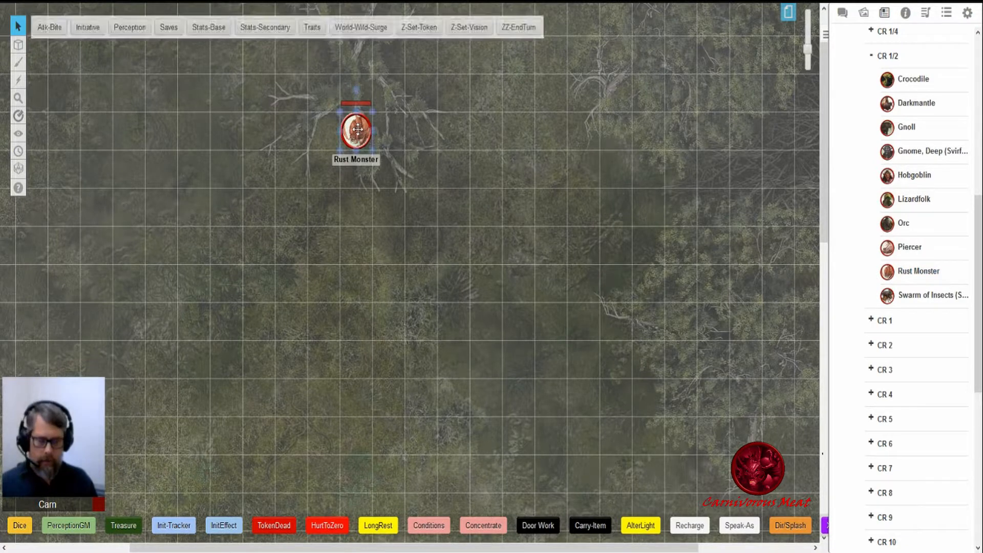
key("Delete")
left_click_drag(924, 277, 318, 170)
left_click(331, 167)
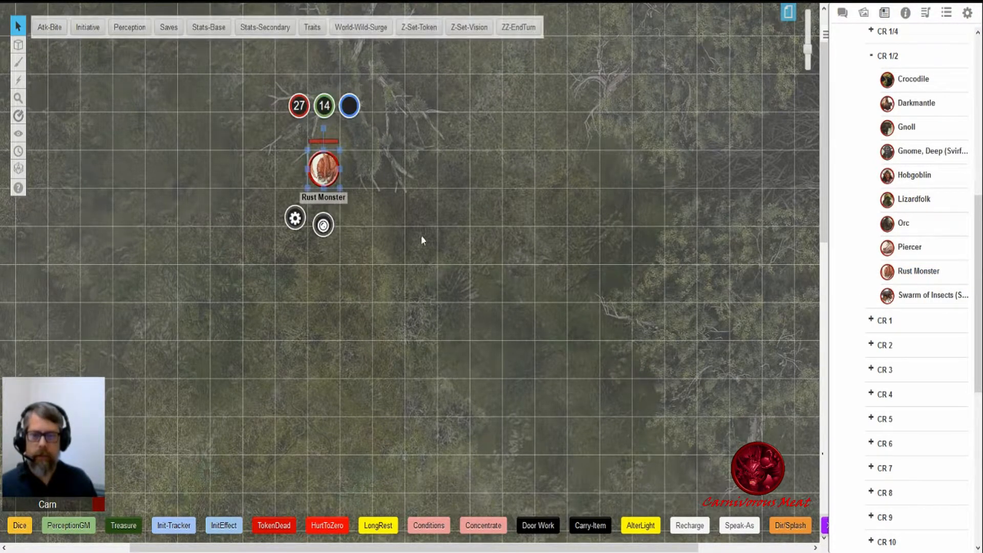
left_click(390, 165)
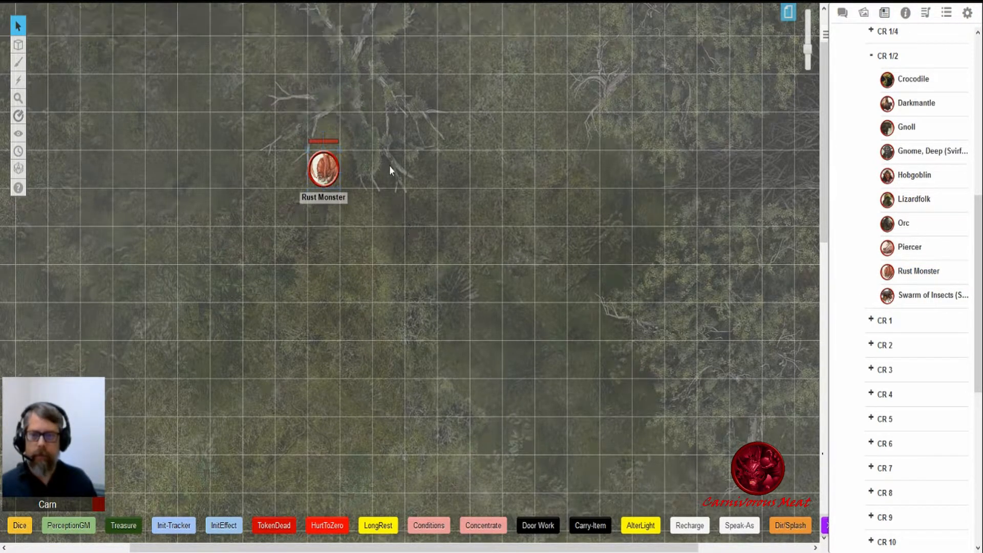
Open the placed token's character and review its sheet, attributes, abilities and bio.
double_click(315, 176)
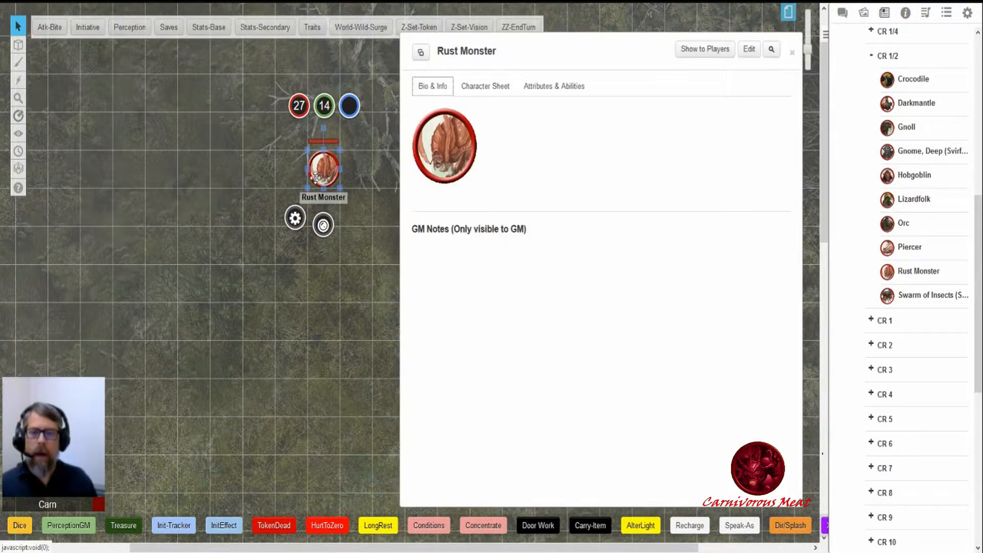
left_click(506, 88)
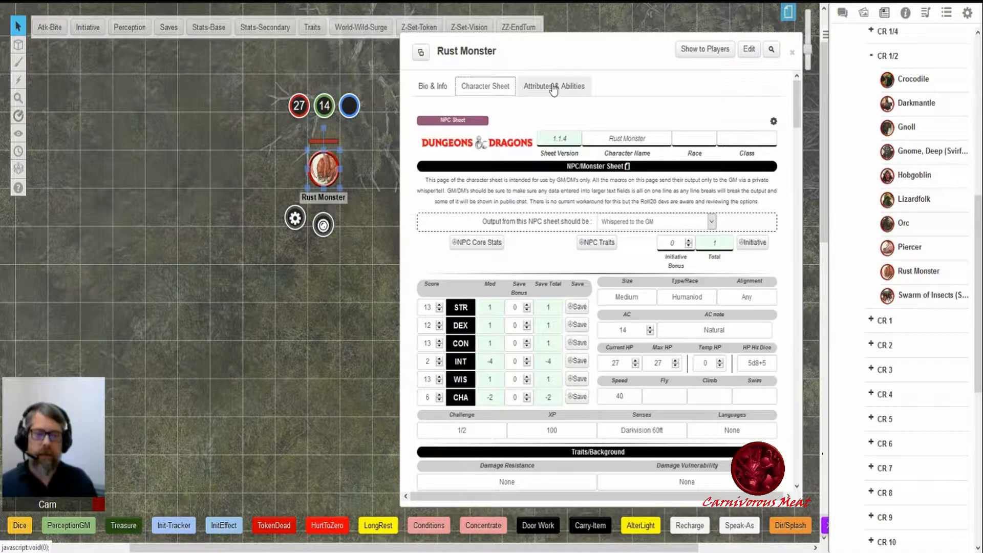
left_click(554, 89)
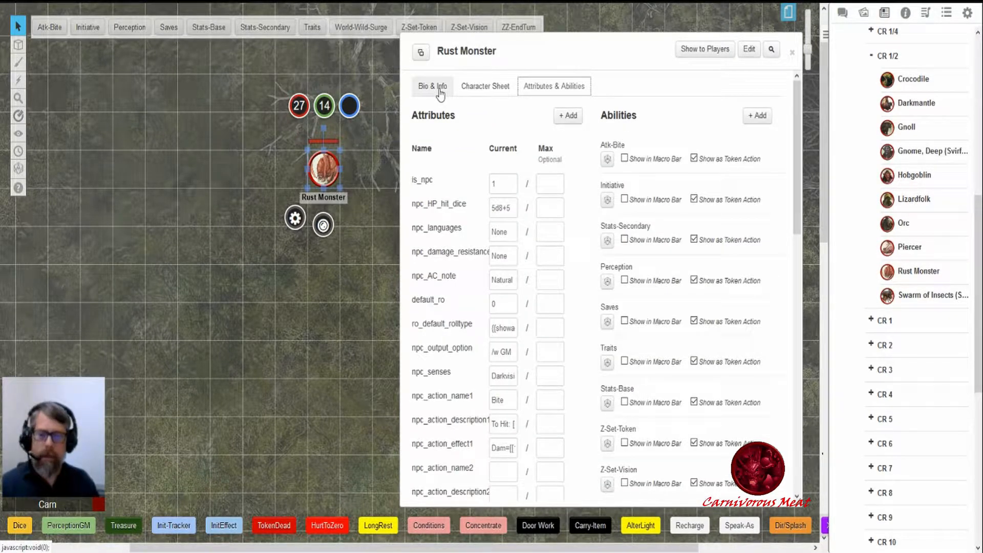
left_click(467, 89)
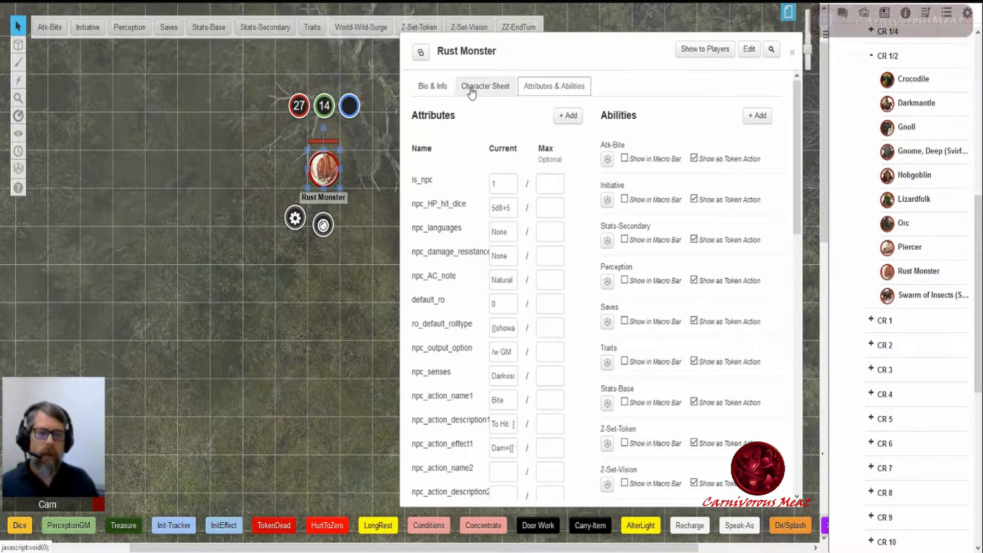
left_click(438, 91)
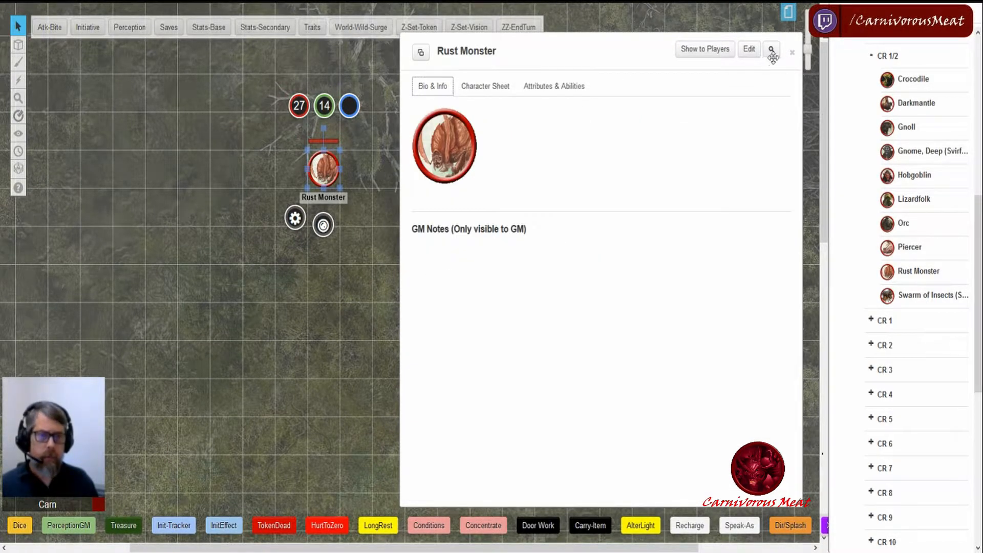
With the character sheet closed and the chat log showing, move the Rust Monster token four squares left and one up on the map.
left_click(793, 51)
left_click(842, 23)
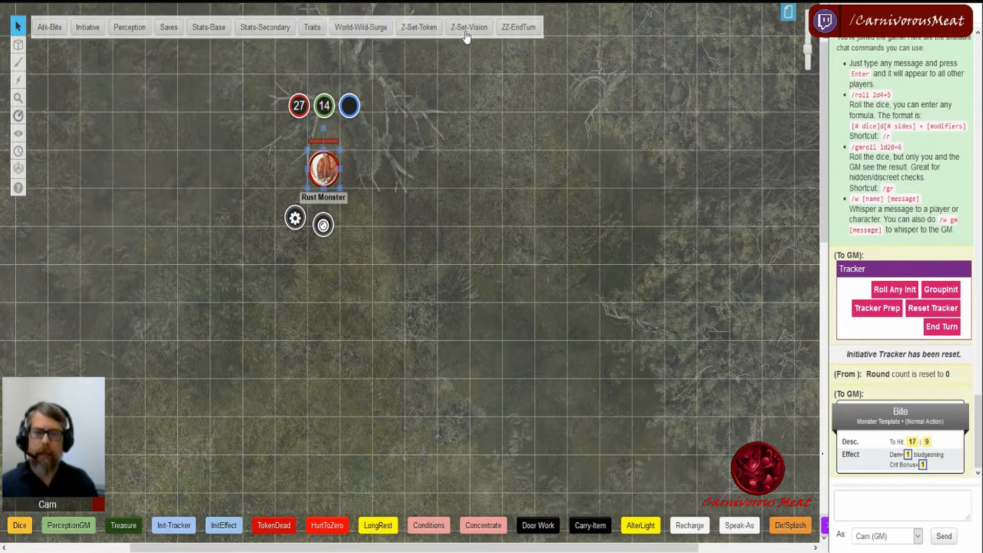
left_click_drag(325, 165, 165, 130)
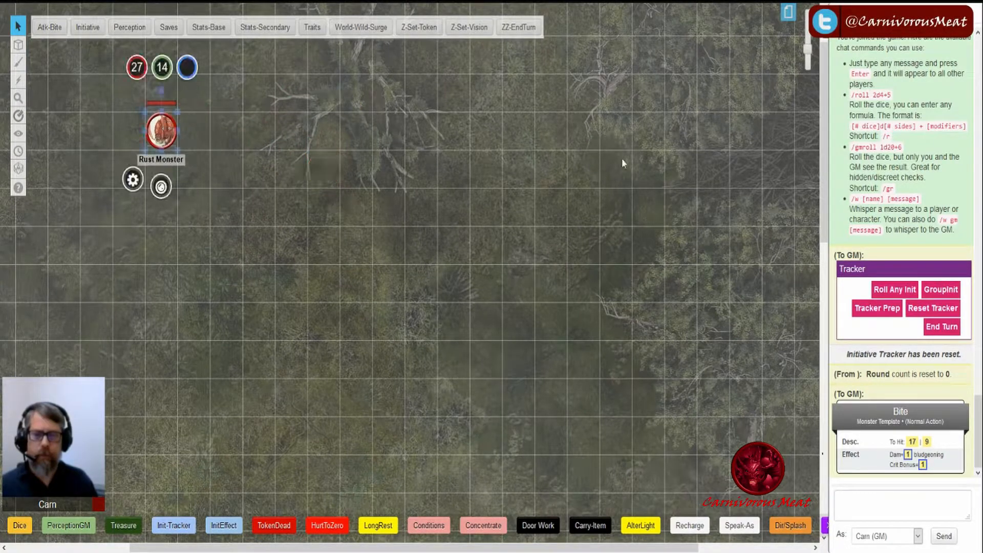
double_click(163, 139)
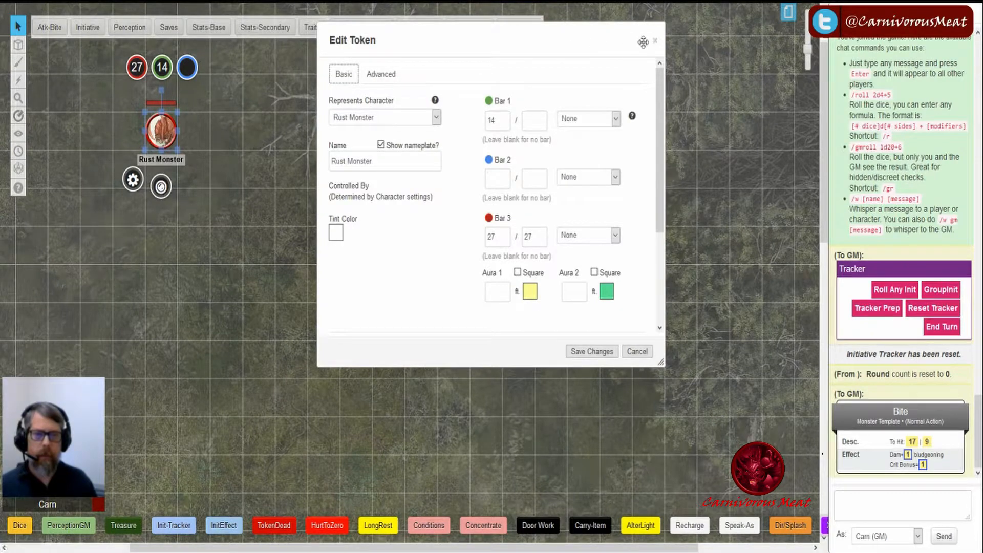
left_click(655, 41)
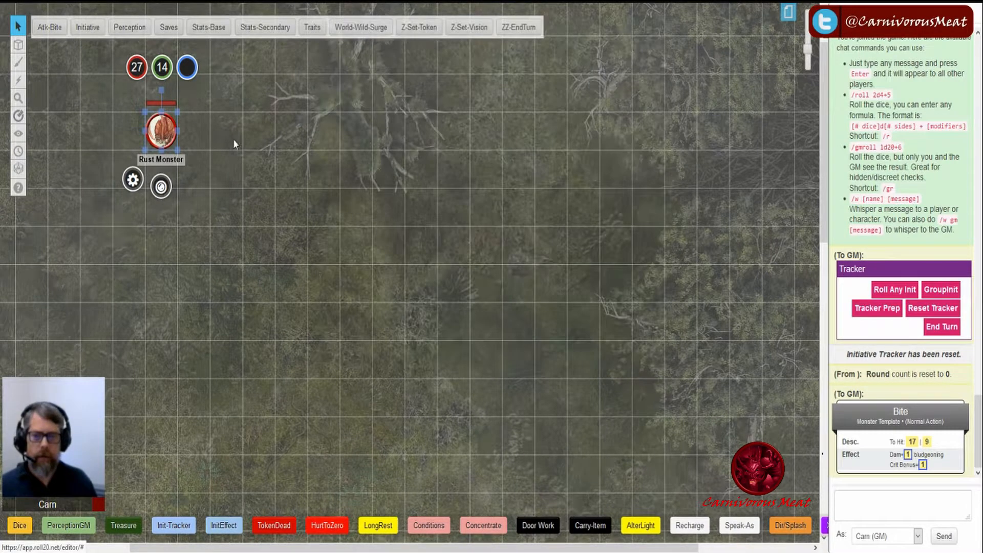
left_click(143, 138)
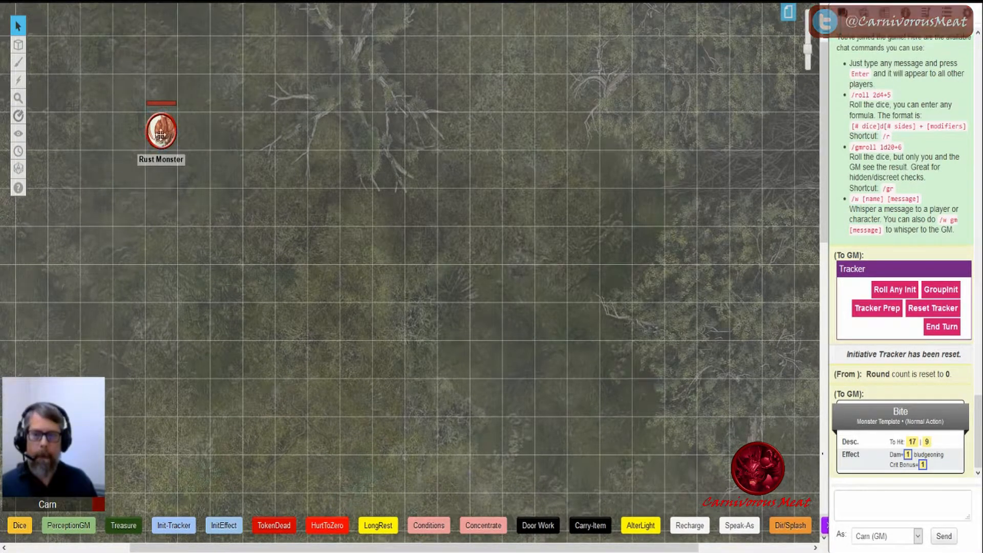
Reopen the token's character sheet, place it clear of the token and show its attributes and abilities.
double_click(161, 134, "shift")
left_click_drag(567, 57, 509, 68)
left_click(499, 96)
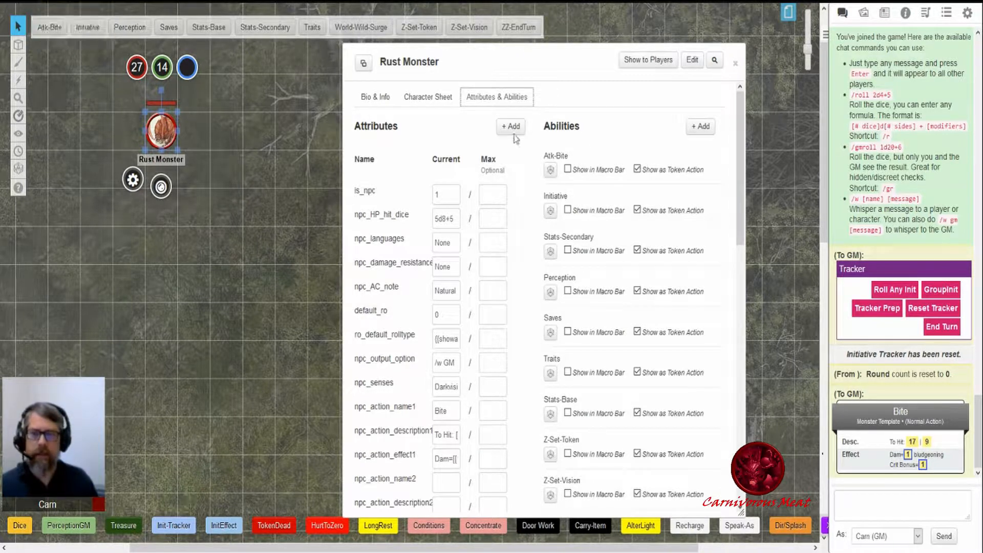
Inspect the Atk-Bite ability's macro, roll the bite attack from the token and check its to-hit and damage rolls.
left_click(697, 156)
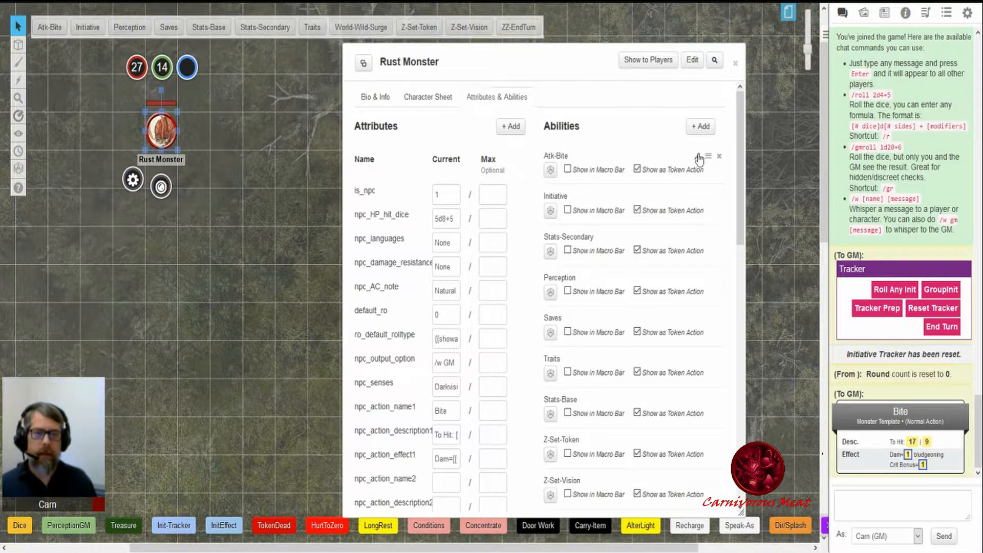
left_click(49, 29)
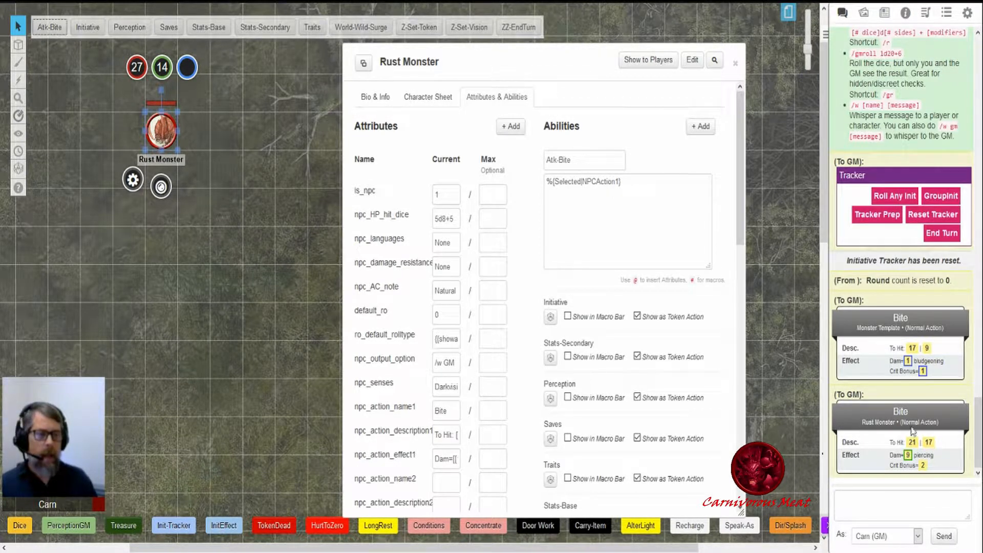
mouse_move(916, 445)
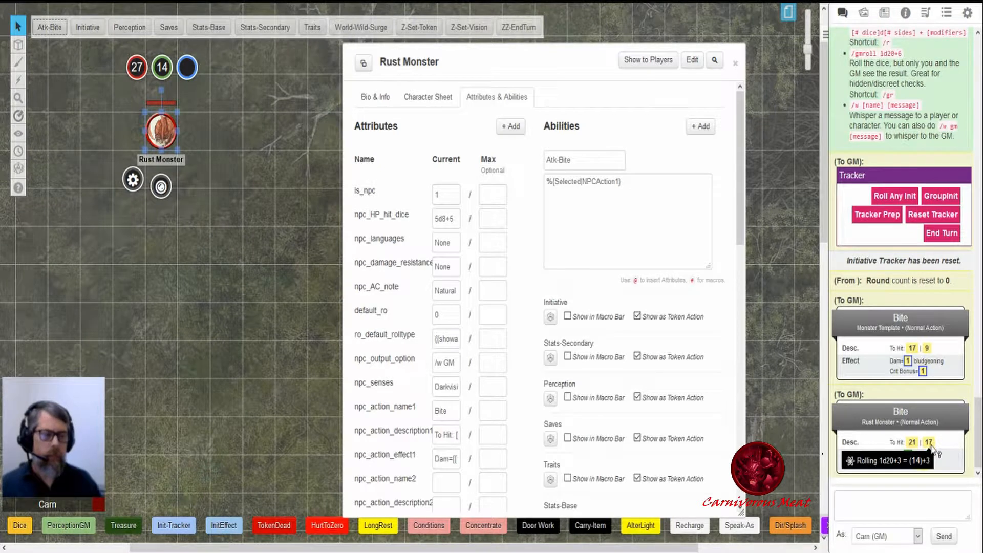
mouse_move(907, 461)
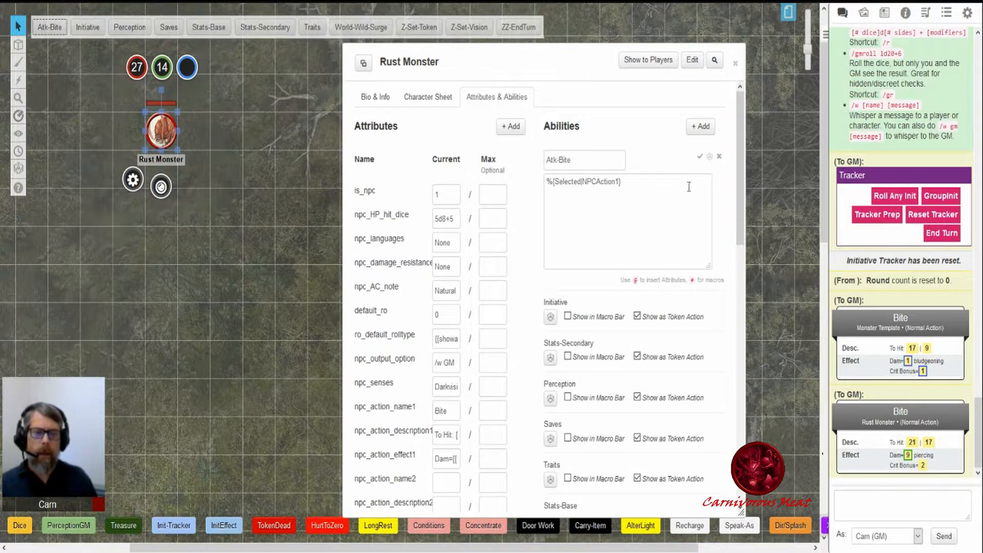
left_click(698, 159)
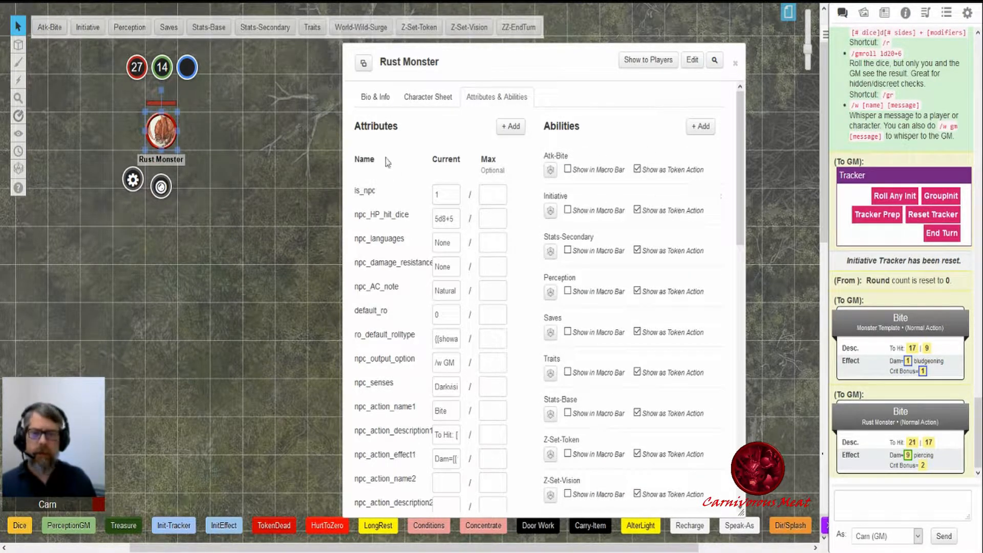
Roll the Rust Monster's initiative into the turn order, and clear it by resetting the tracker and closing the turn order.
left_click(18, 151)
left_click_drag(51, 125, 252, 142)
left_click(87, 31)
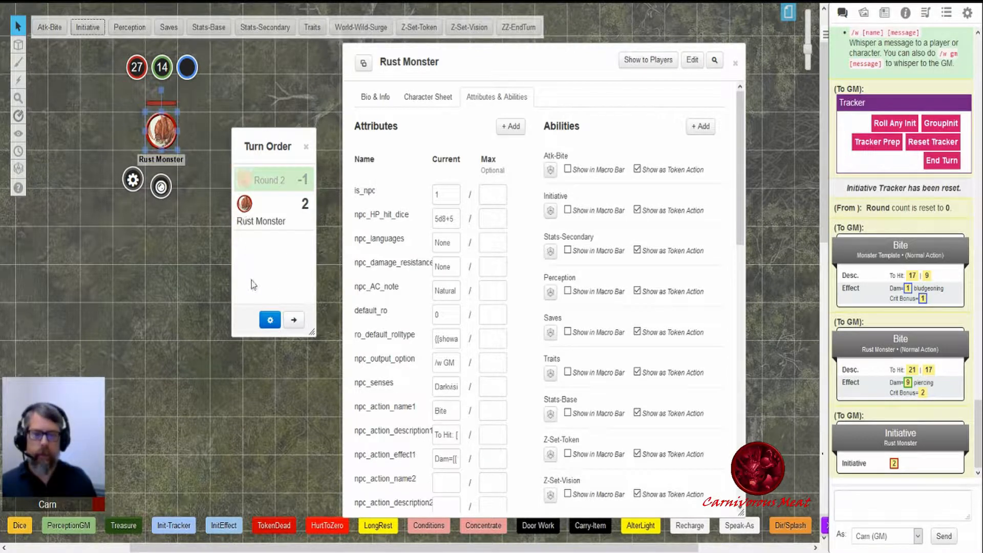
left_click(930, 149)
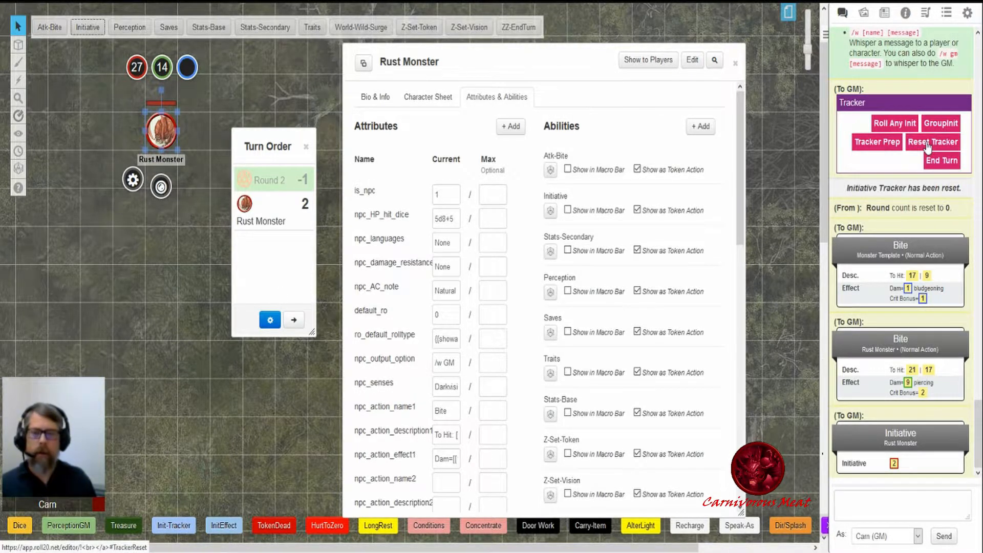
left_click(307, 147)
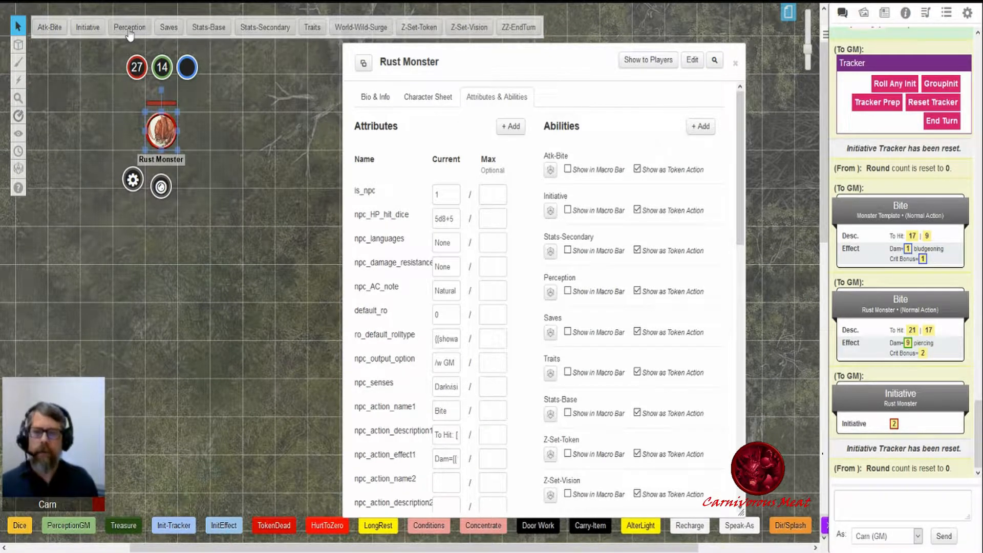
Inspect the Perception ability's macro, including its npc_perception_check line, and run it from the selected Rust Monster token.
mouse_move(695, 282)
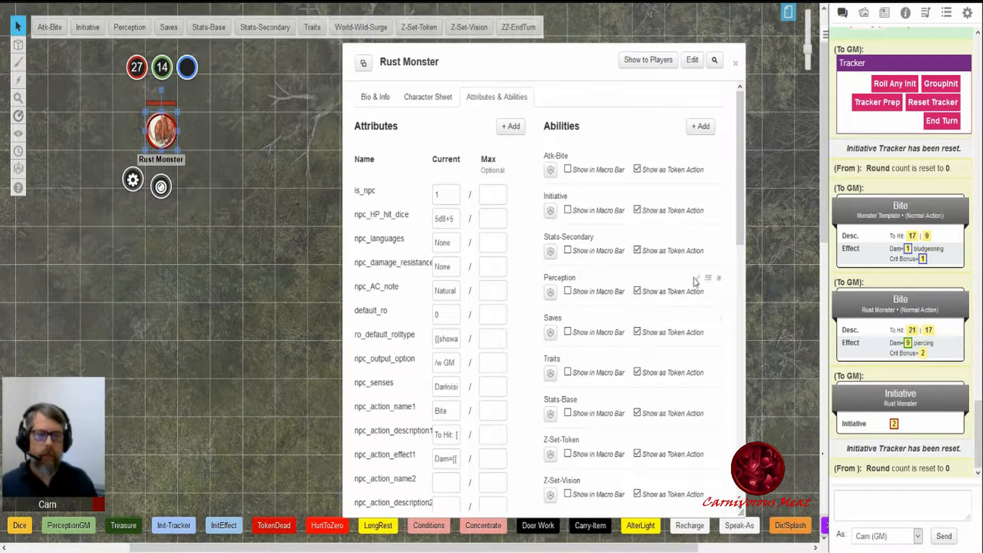
left_click(696, 279)
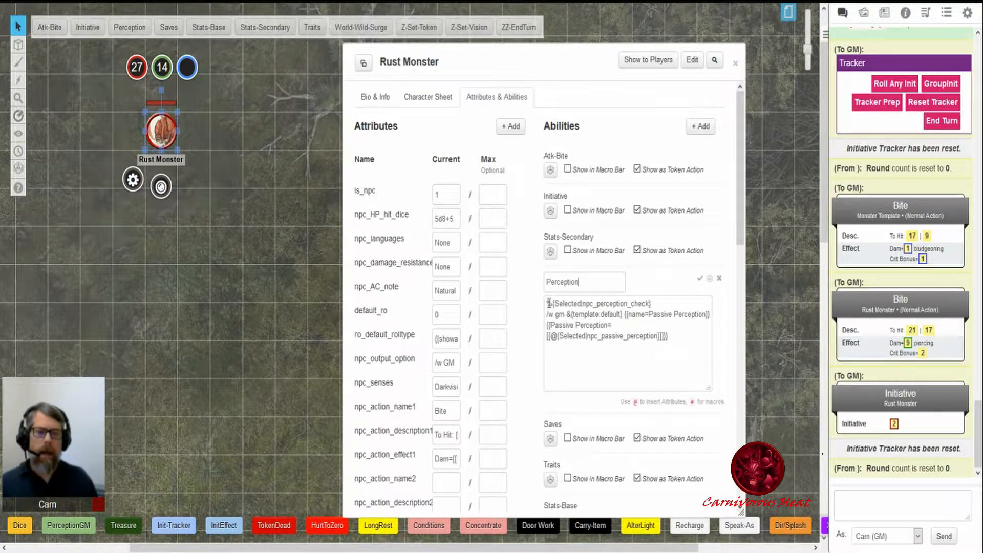
left_click_drag(549, 303, 653, 303)
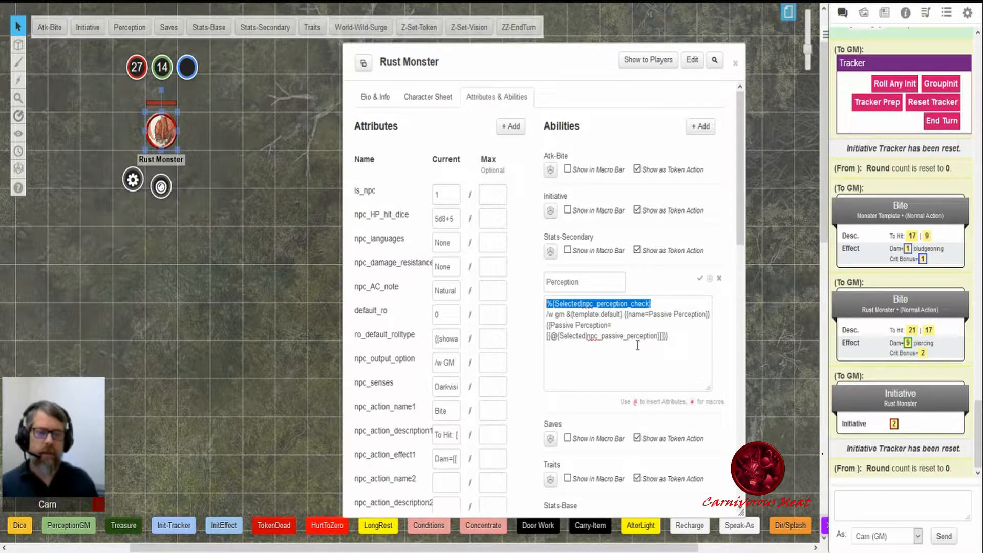
left_click(200, 60)
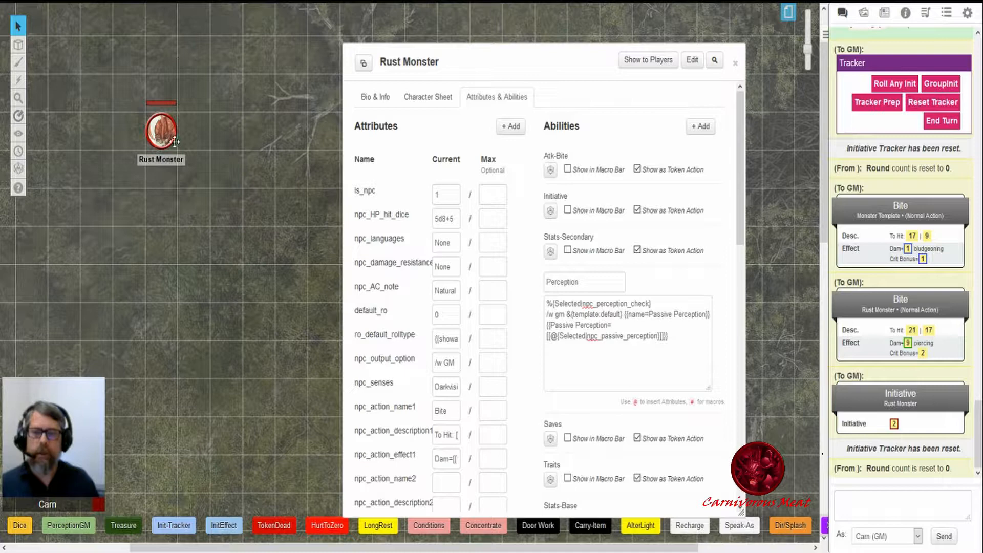
left_click(162, 129)
left_click(130, 27)
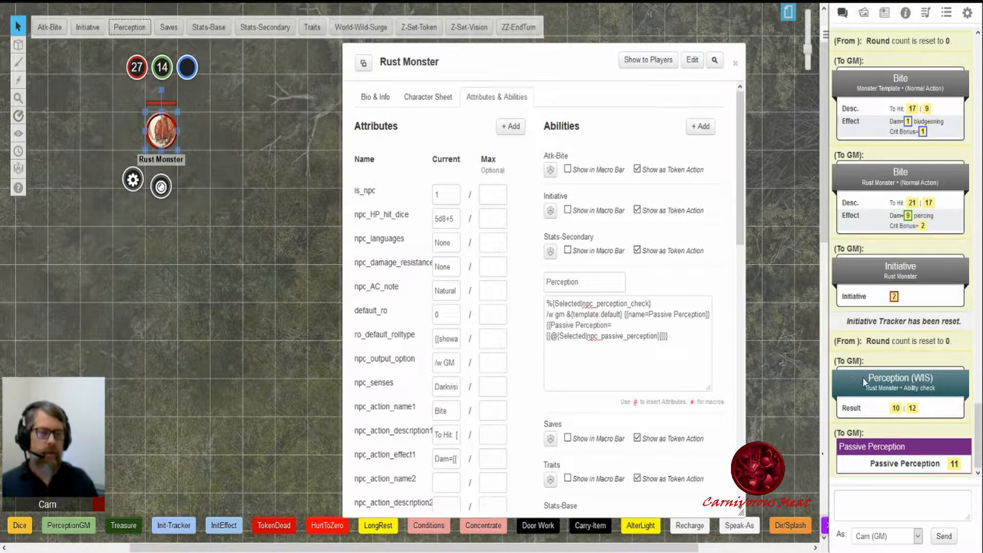
Examine the Perception ability's macro, covering its GM whisper, default template, Passive Perception title and npc_passive_perception reference.
mouse_move(896, 410)
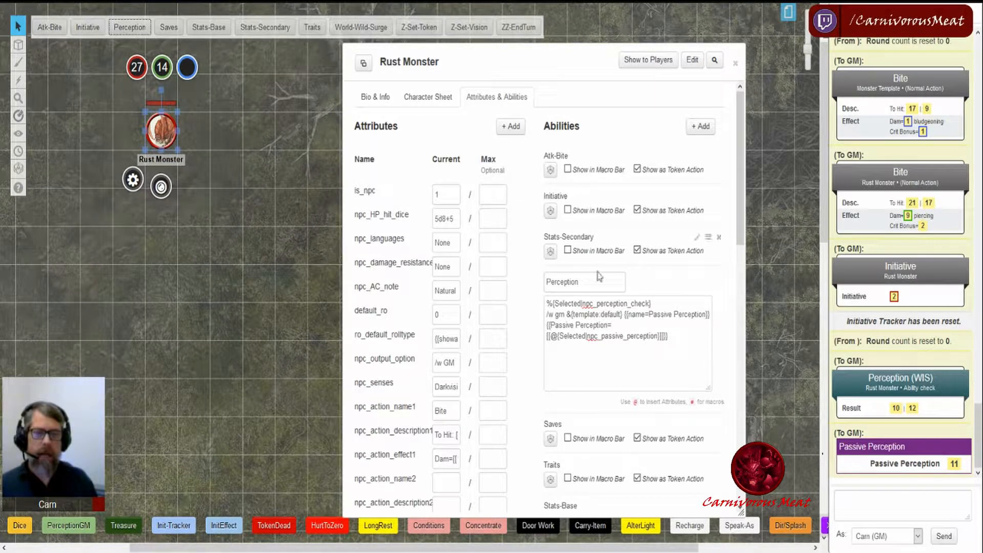
left_click_drag(548, 315, 619, 314)
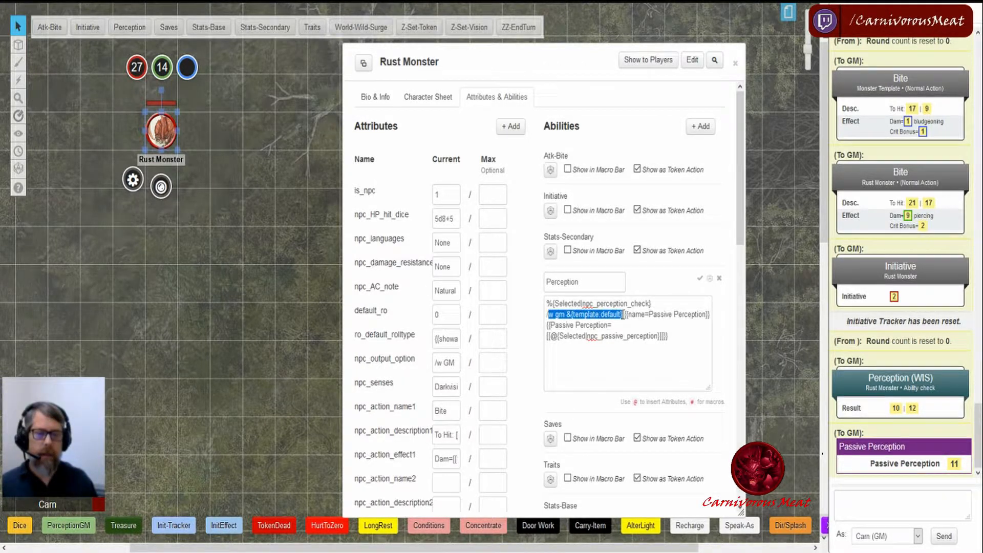
left_click(585, 315)
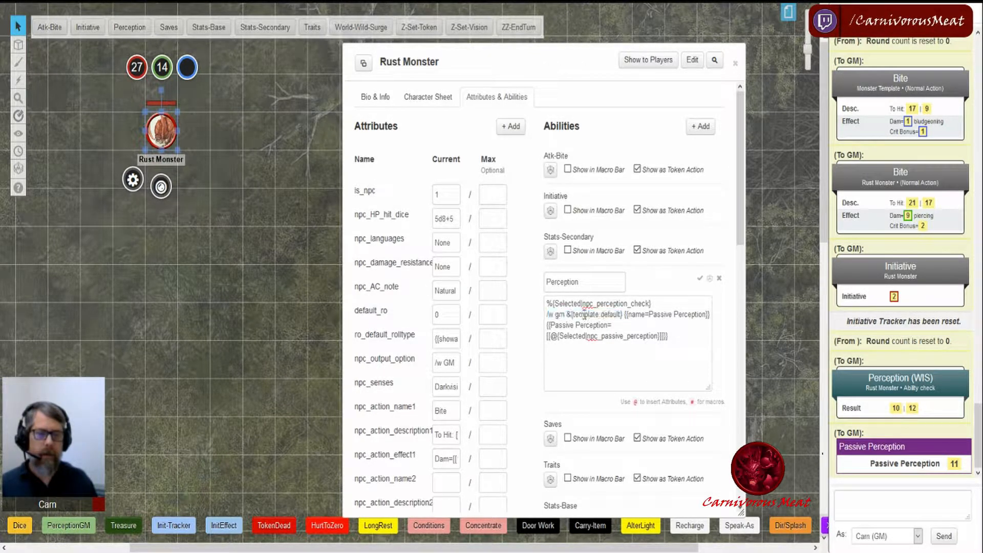
left_click_drag(570, 314, 703, 314)
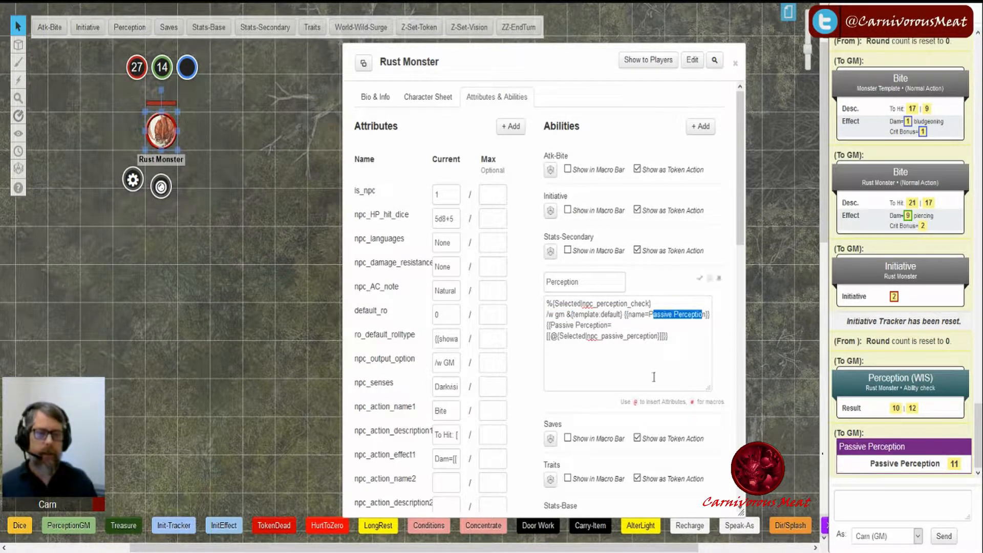
left_click_drag(554, 326, 657, 336)
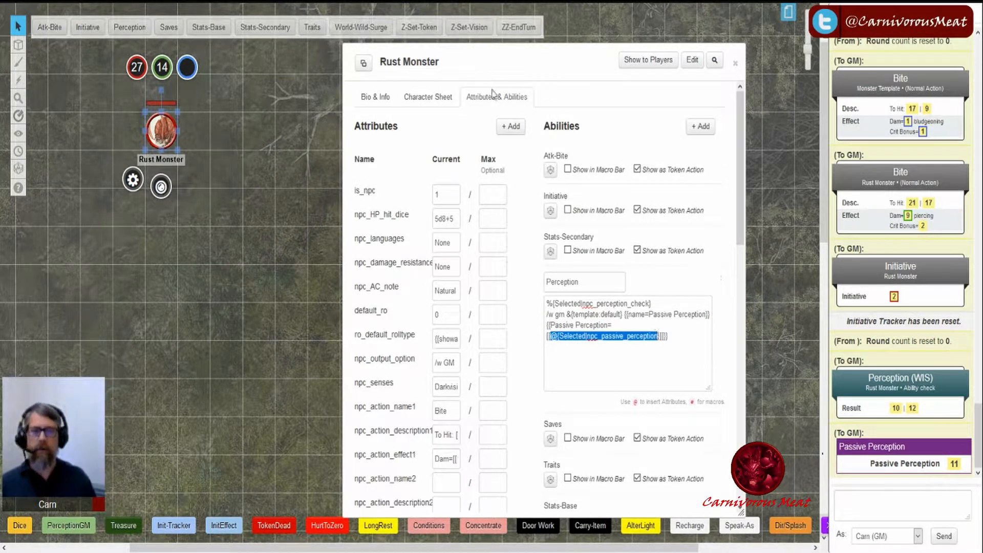
Check the Perception (Wis) entry and its passive score among the skills on the Rust Monster's character sheet.
left_click(428, 97)
scroll(708, 308, "down", 5)
scroll(708, 308, "down", 4)
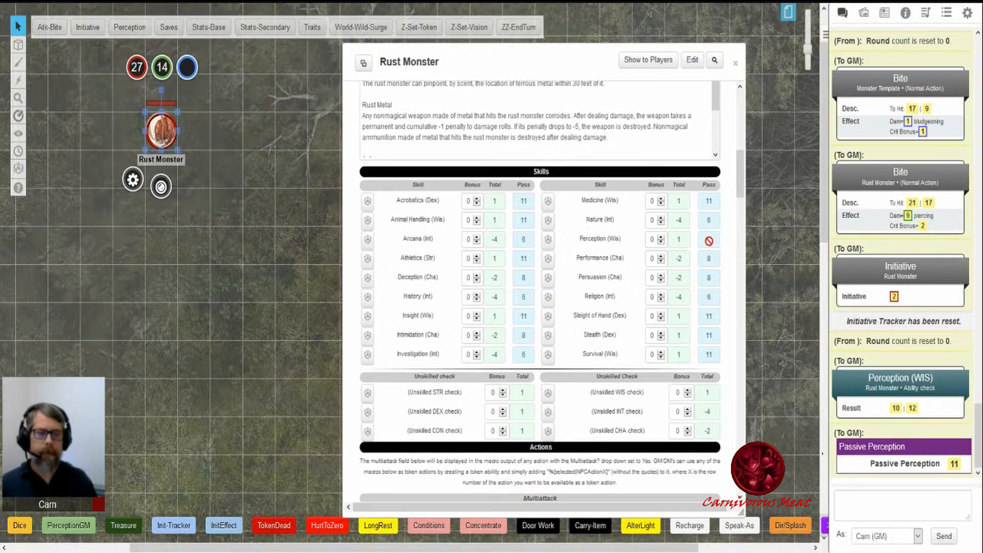
scroll(584, 223, "up", 6)
scroll(553, 176, "up", 3)
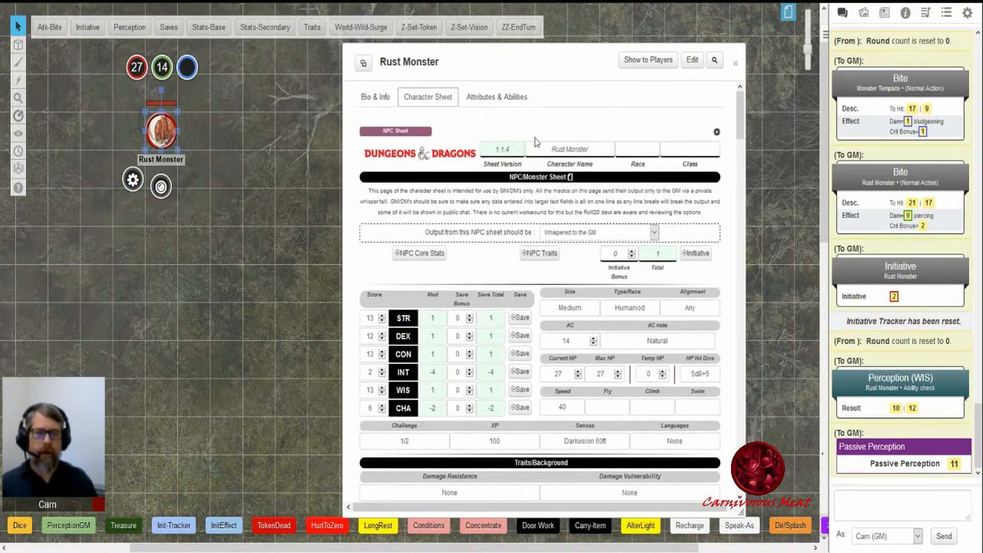
Look through the Rust Monster's attribute names, and close the Perception ability's editor.
left_click(497, 96)
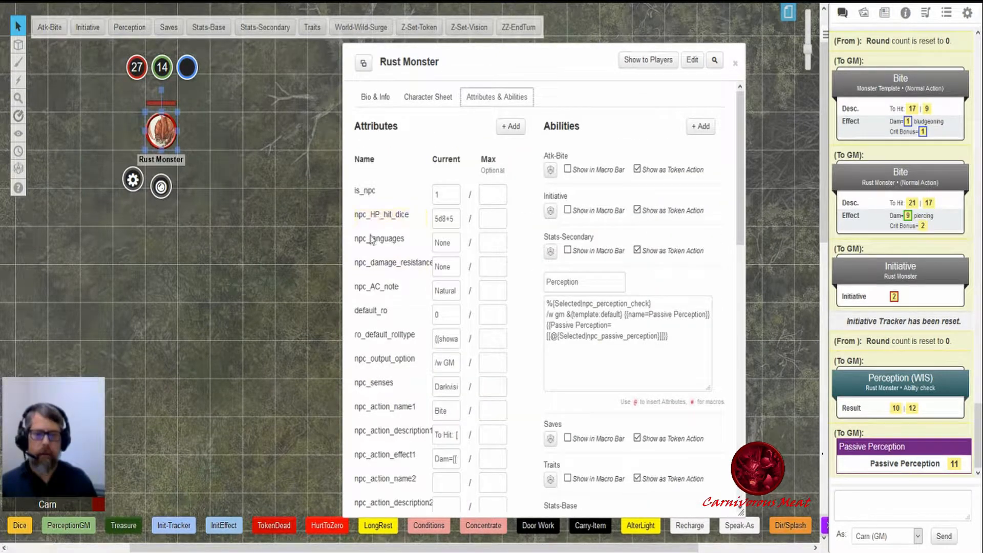
scroll(388, 377, "down", 7)
scroll(390, 382, "down", 6)
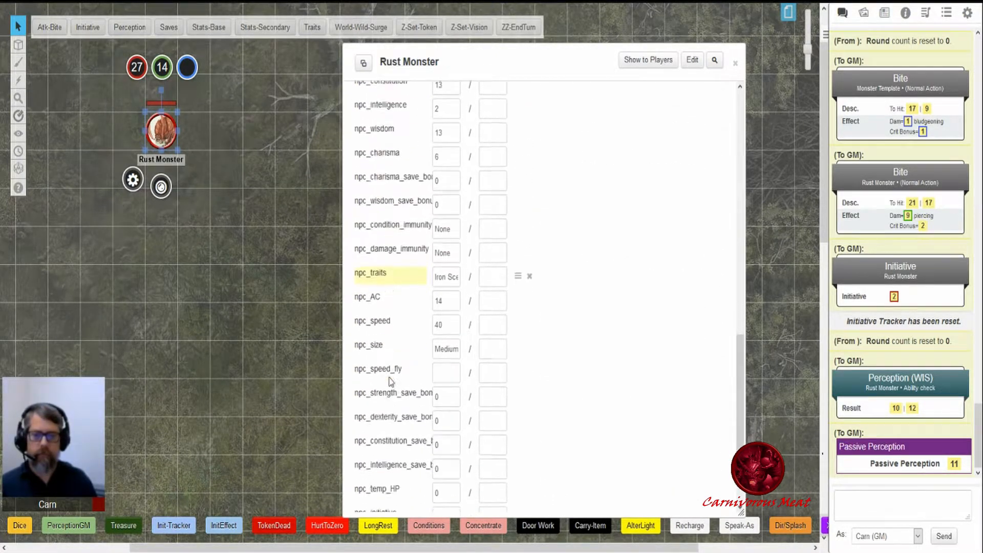
scroll(390, 381, "up", 8)
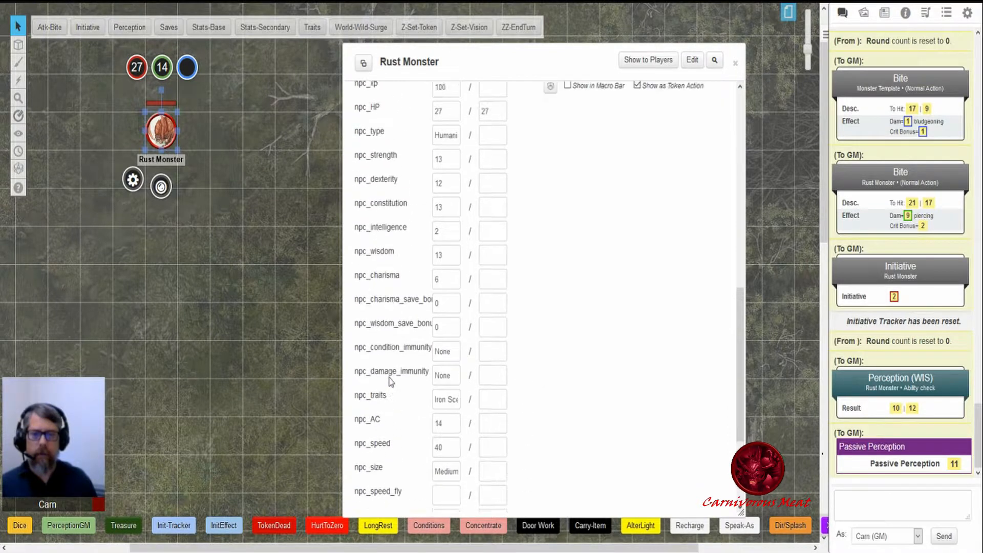
scroll(390, 382, "up", 6)
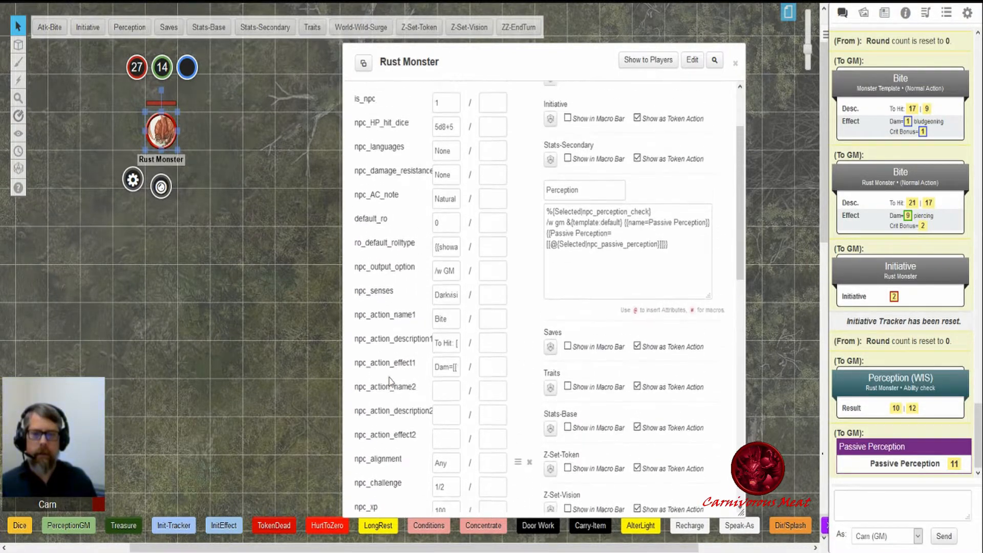
mouse_move(700, 282)
left_click(701, 281)
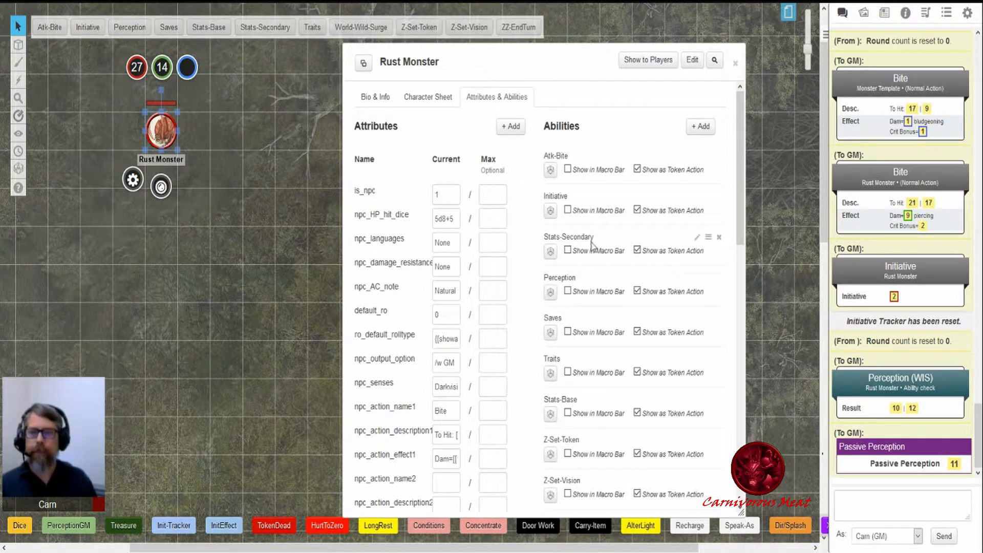
Open the Saves ability for editing, and reposition and widen the Rust Monster window to show the whole macro.
left_click(700, 322)
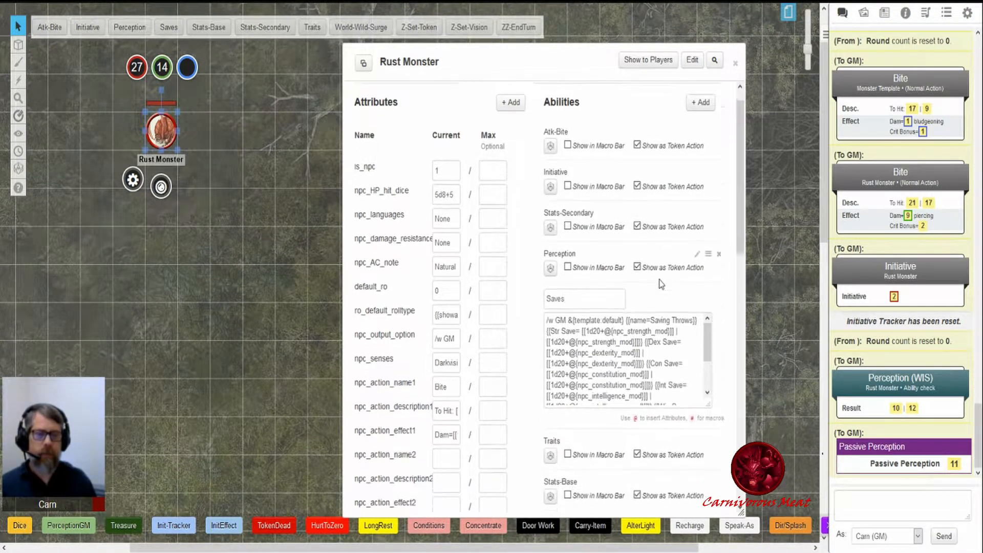
scroll(660, 283, "down", 3)
left_click_drag(522, 59, 446, 67)
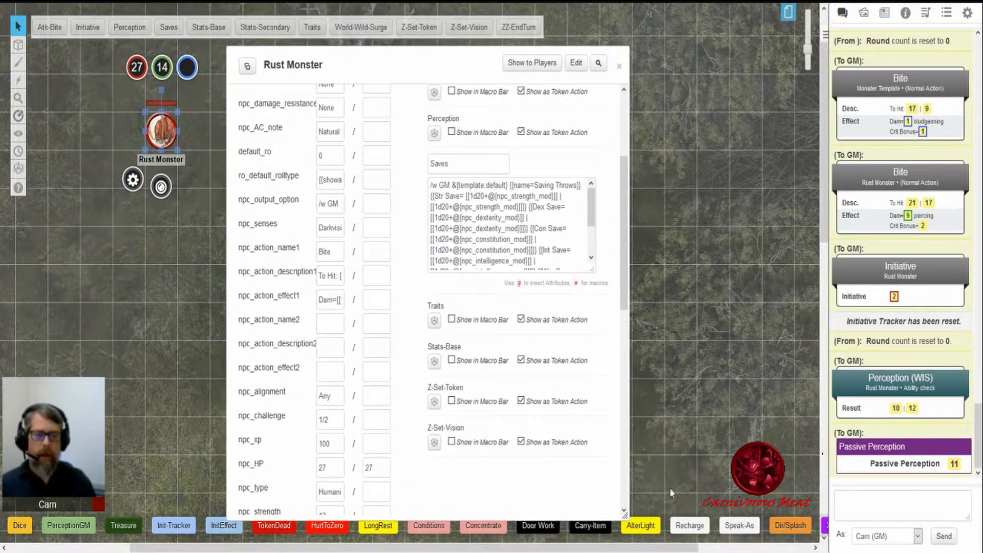
left_click_drag(625, 512, 785, 508)
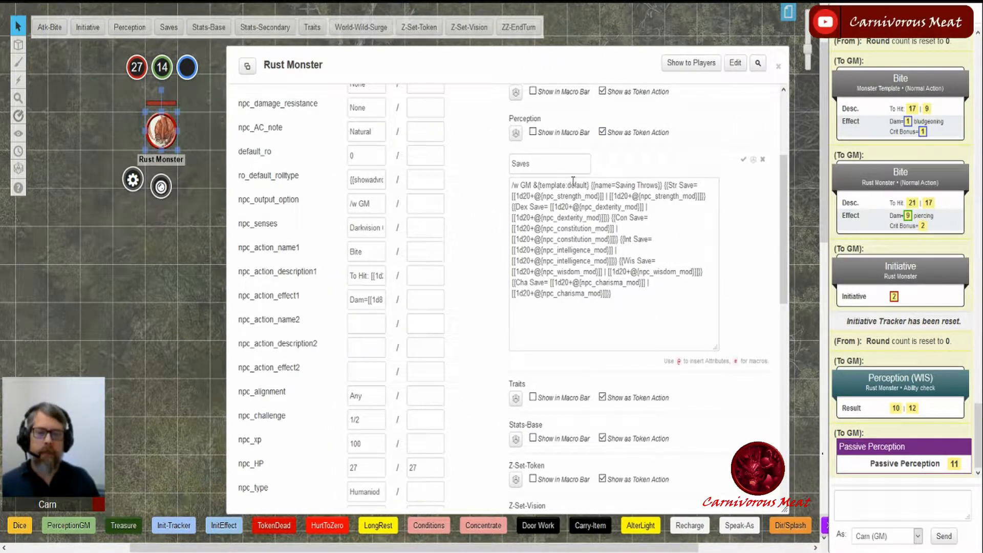
left_click(94, 77)
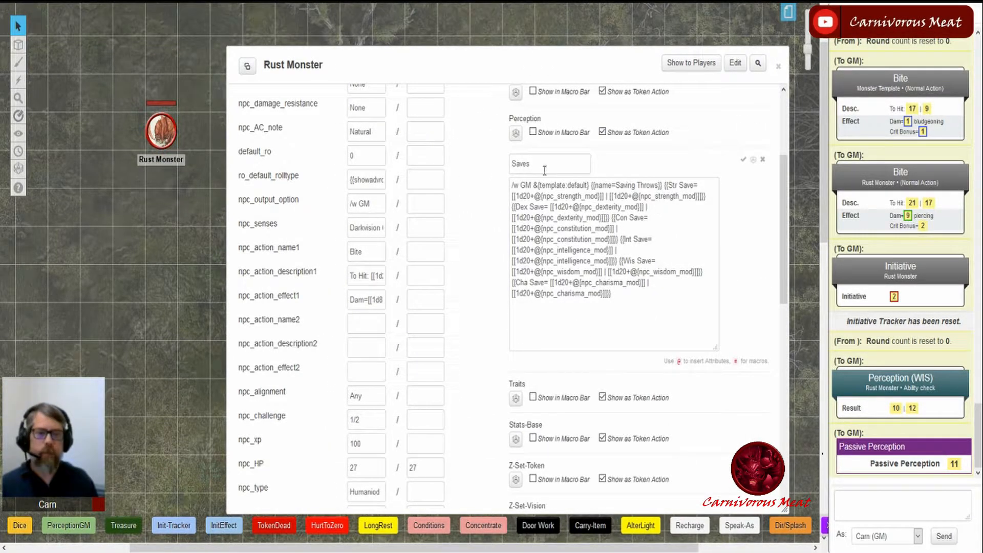
Examine the Saves macro's Saving Throws title and its paired 1d20 rolls using npc_strength_mod and npc_dexterity_mod.
left_click_drag(538, 186, 655, 185)
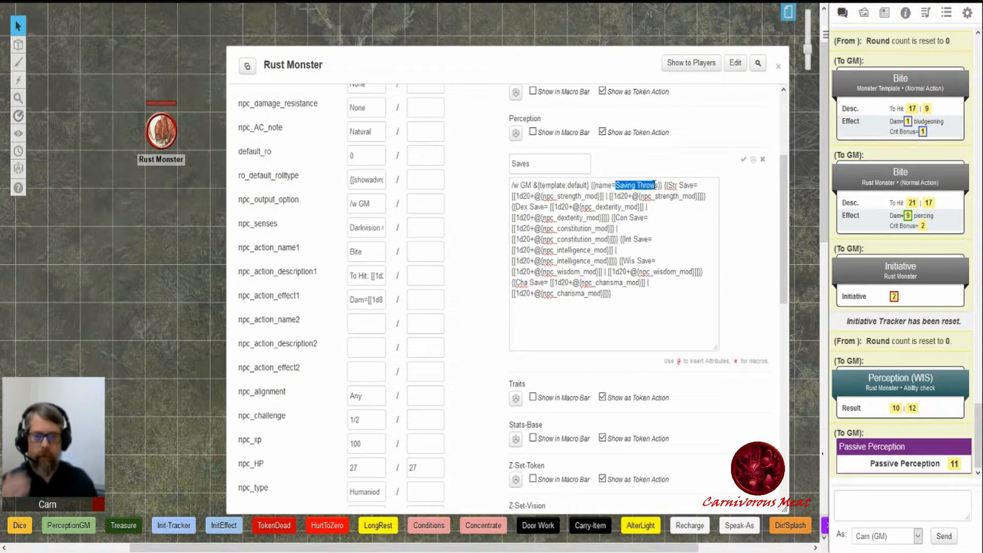
left_click(667, 184)
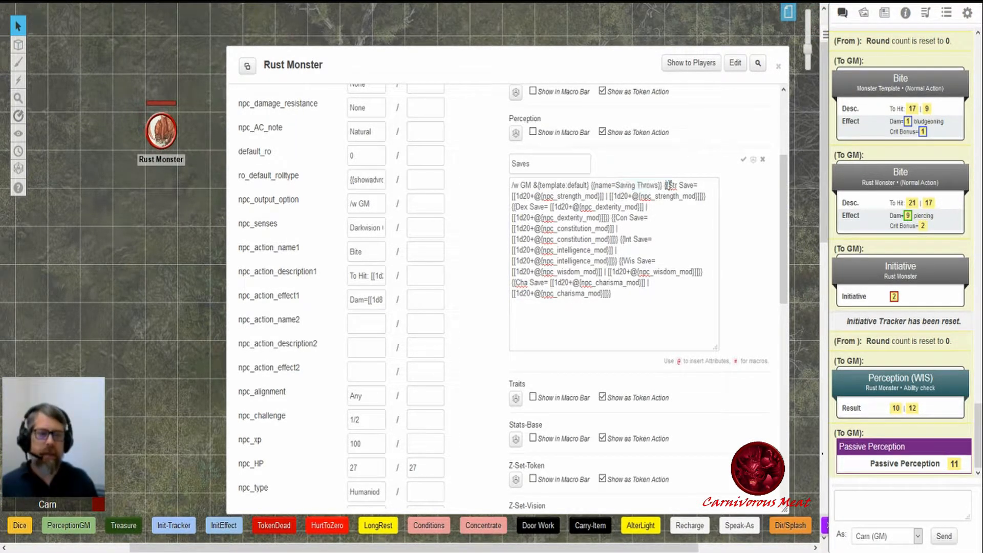
left_click_drag(675, 185, 692, 185)
left_click_drag(514, 196, 603, 196)
left_click(607, 195)
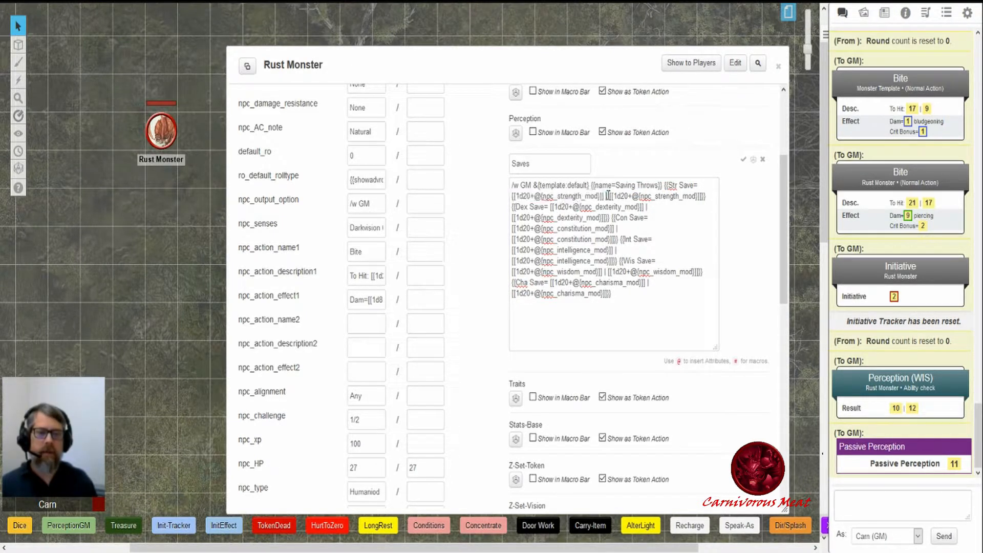
left_click_drag(617, 195, 703, 198)
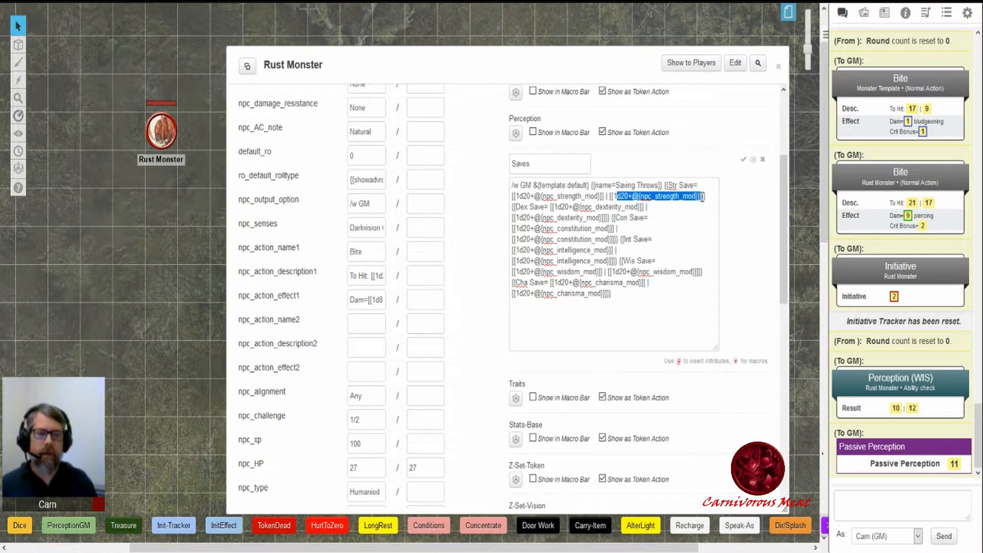
left_click(710, 196)
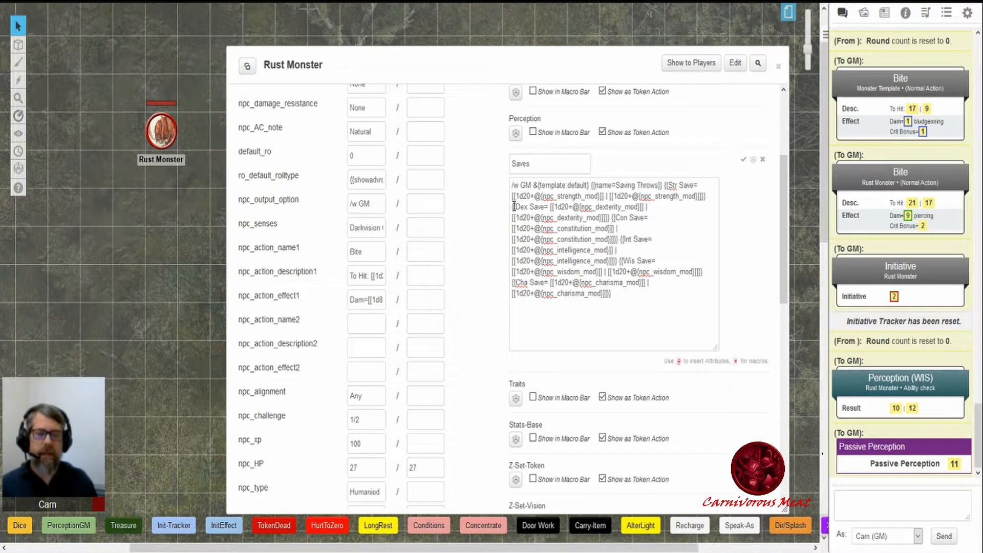
left_click_drag(519, 207, 625, 207)
left_click_drag(535, 218, 610, 219)
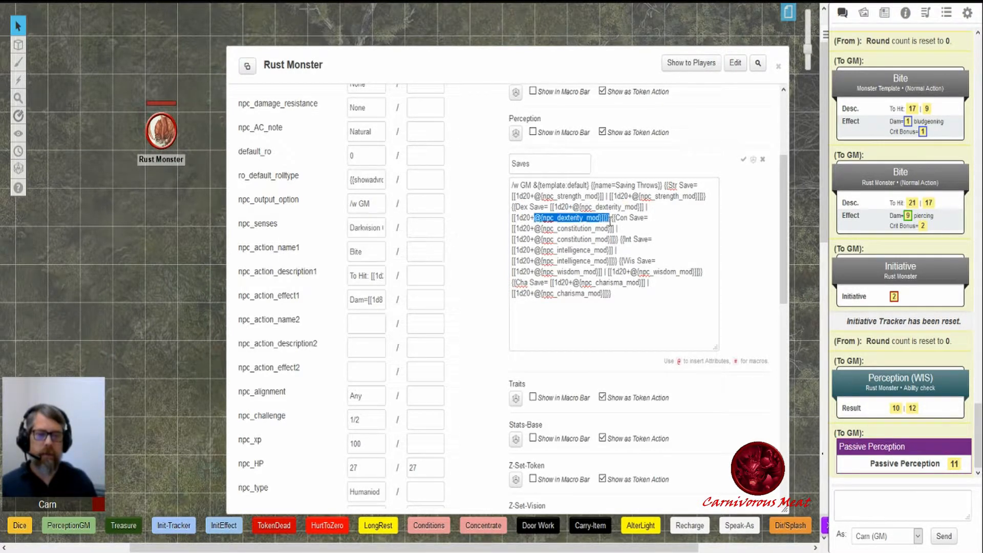
left_click(606, 217)
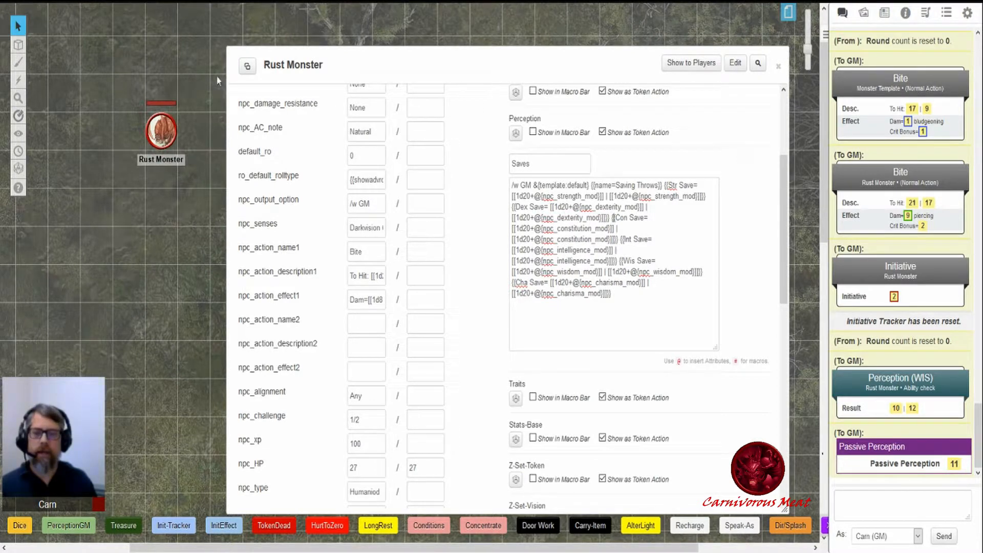
Run the Rust Monster token's Saves action to test the macro, and close the Saves ability's editor.
left_click(169, 136)
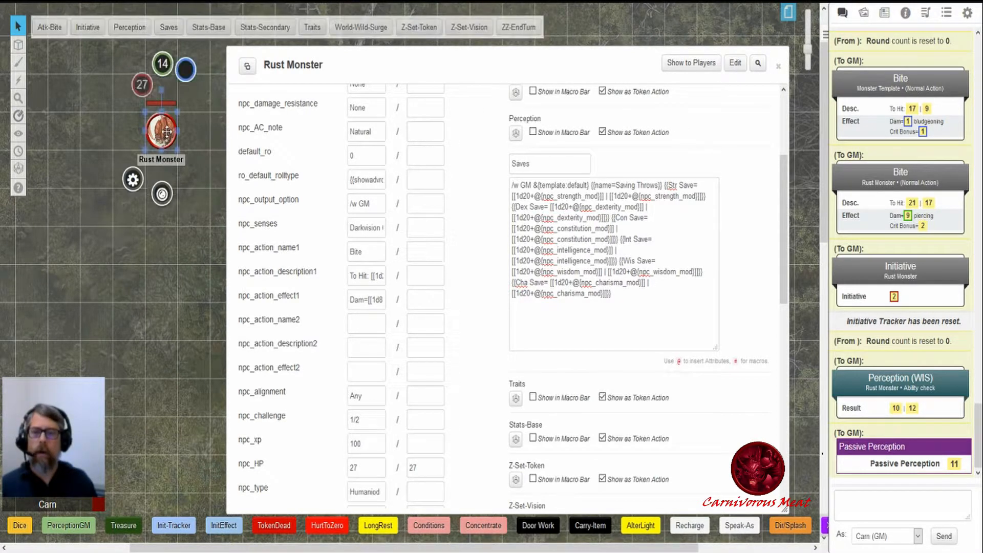
left_click(169, 28)
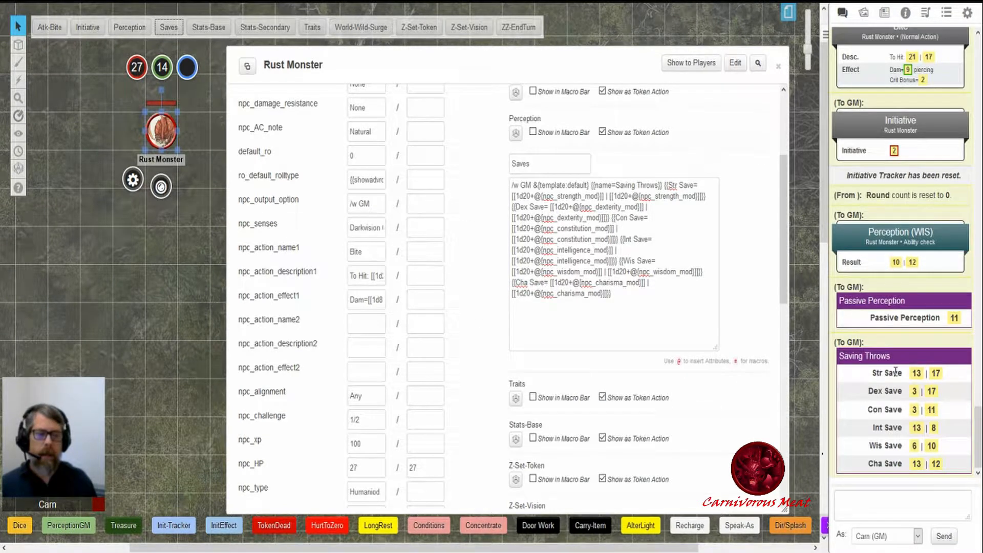
left_click_drag(847, 358, 898, 362)
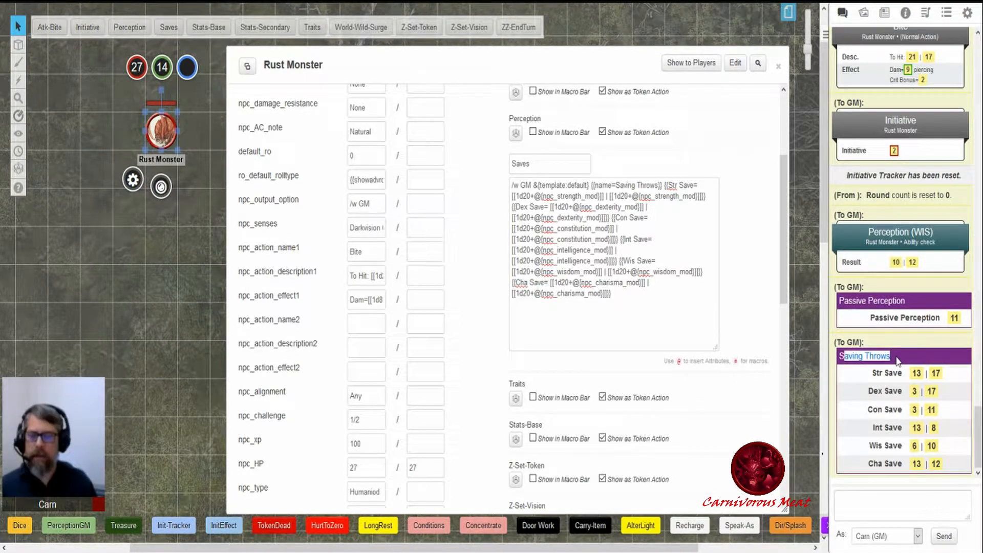
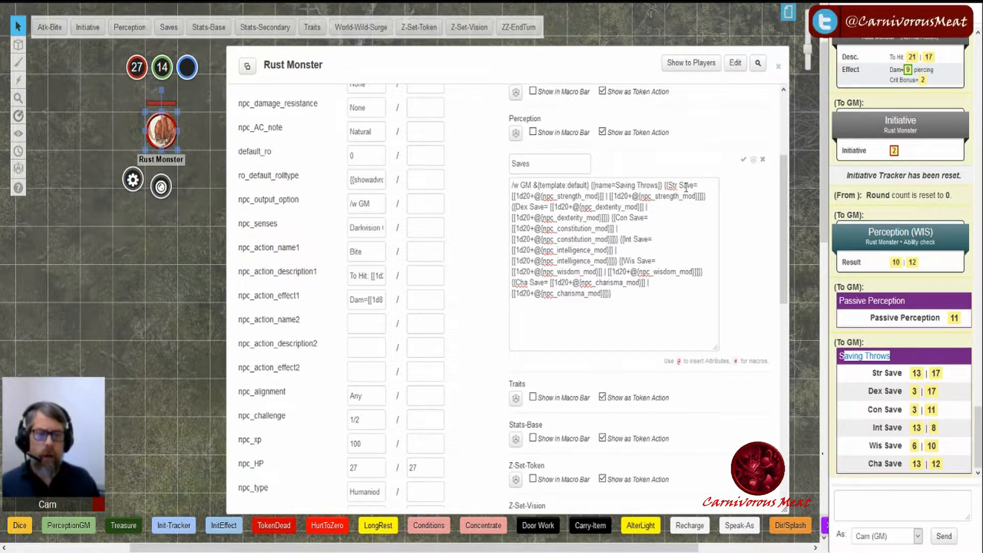
left_click(743, 159)
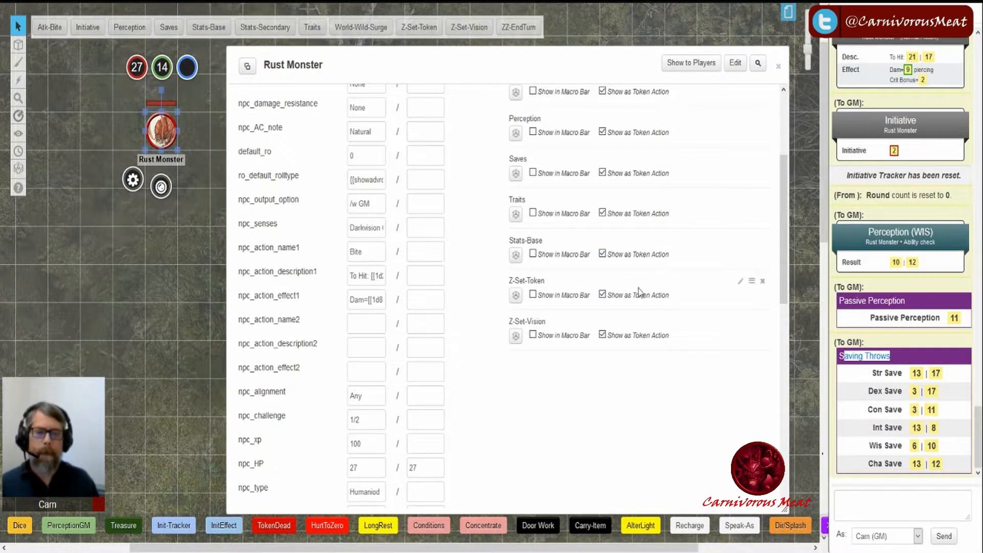
scroll(640, 289, "up", 3)
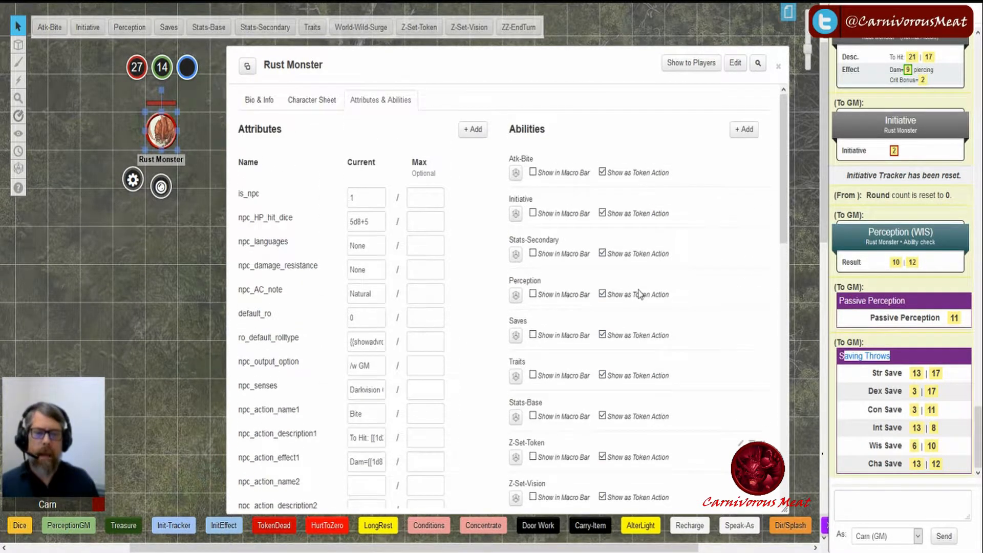
Run the Stats-Base token action, and open the Stats-Base ability to view its NPC_Core_Stats macro.
left_click(215, 31)
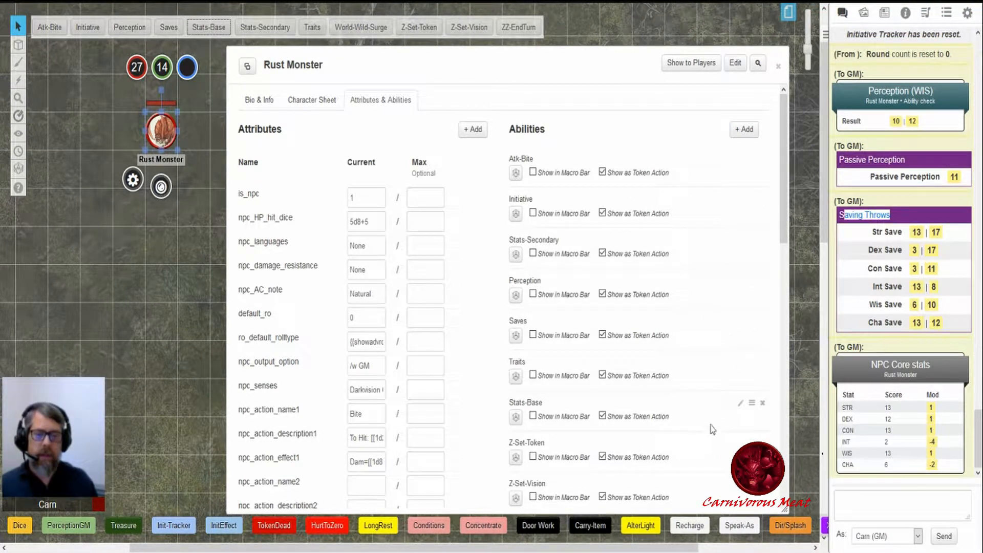
left_click(741, 404)
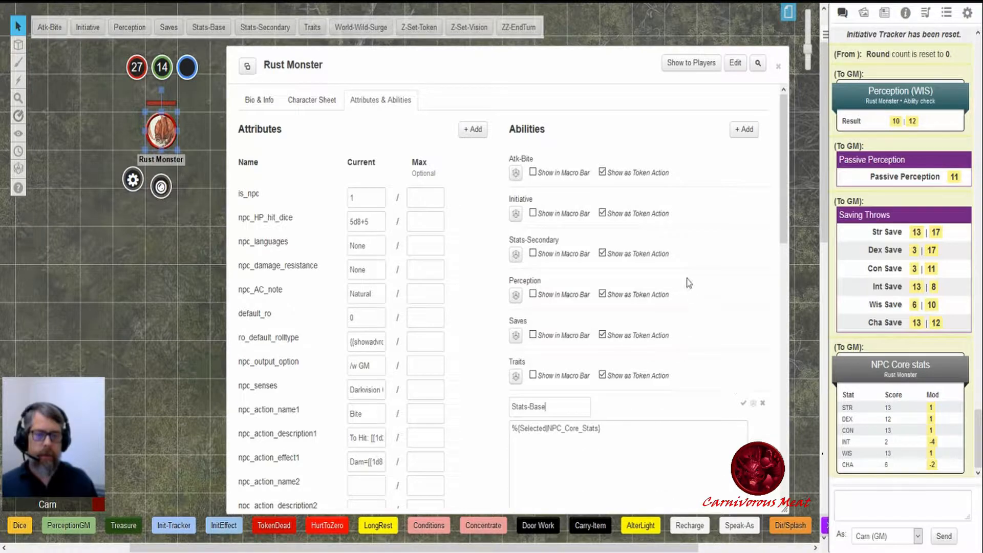
scroll(686, 281, "down", 5)
scroll(615, 241, "up", 1)
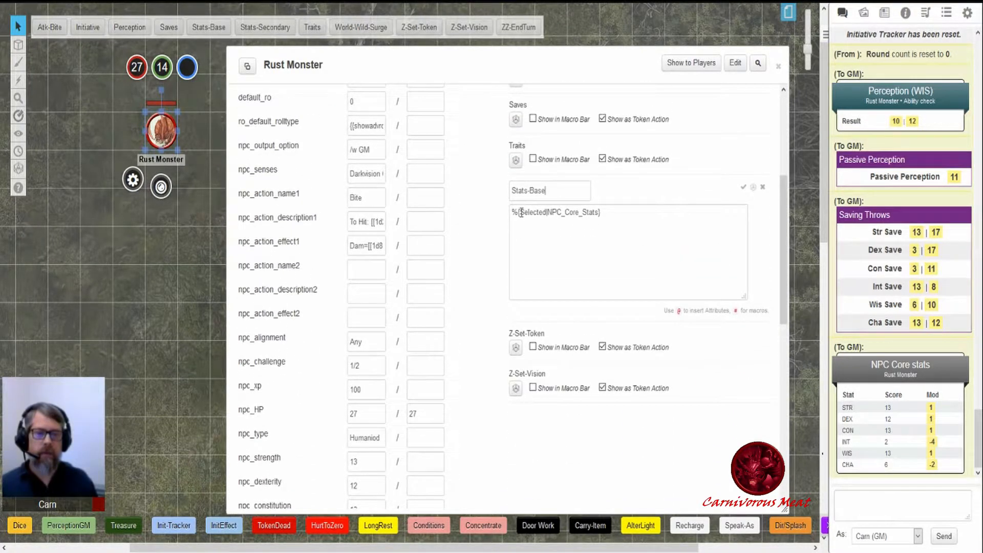
scroll(468, 183, "up", 5)
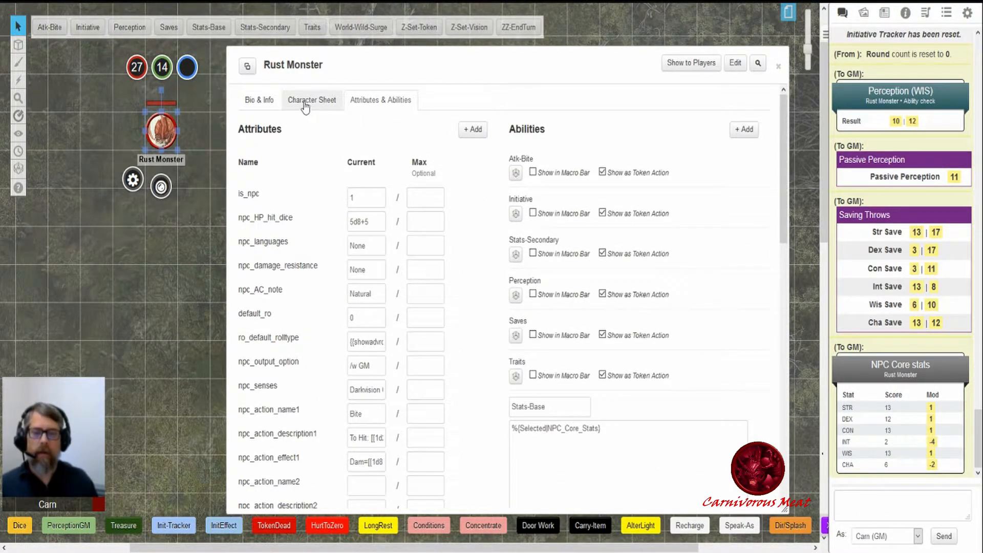
Compare the ability scores and modifiers on the character sheet with the NPC Core stats output in chat.
left_click(305, 103)
scroll(480, 222, "down", 5)
scroll(480, 222, "up", 2)
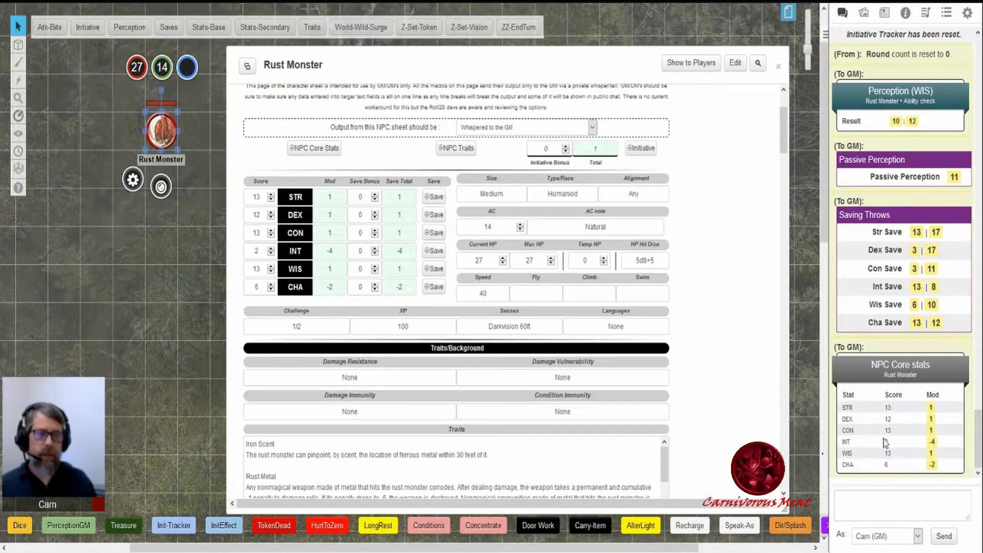
mouse_move(929, 435)
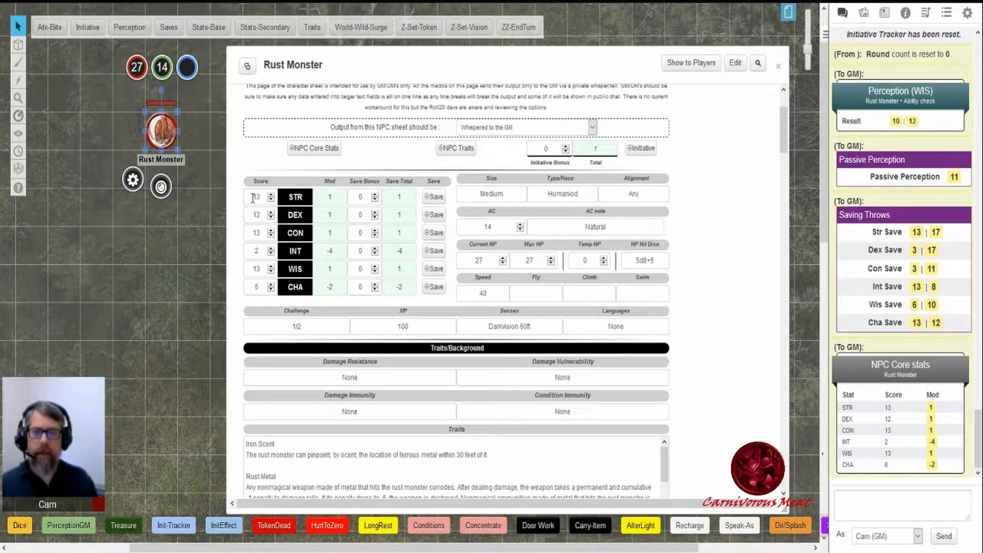
Run the Rust Monster token's Stats-Secondary action, and open the Stats-Secondary ability with its macro text box enlarged.
left_click(334, 197)
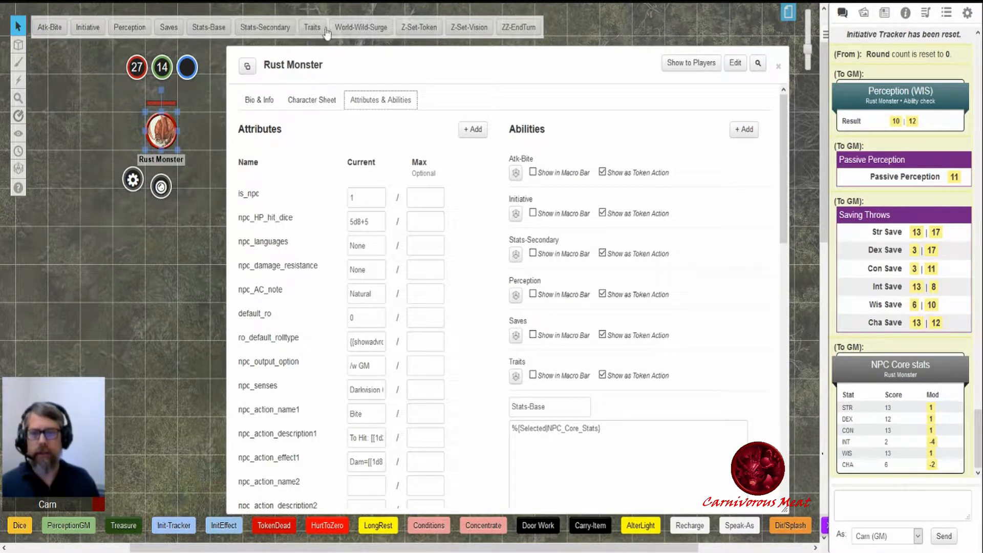
left_click(270, 30)
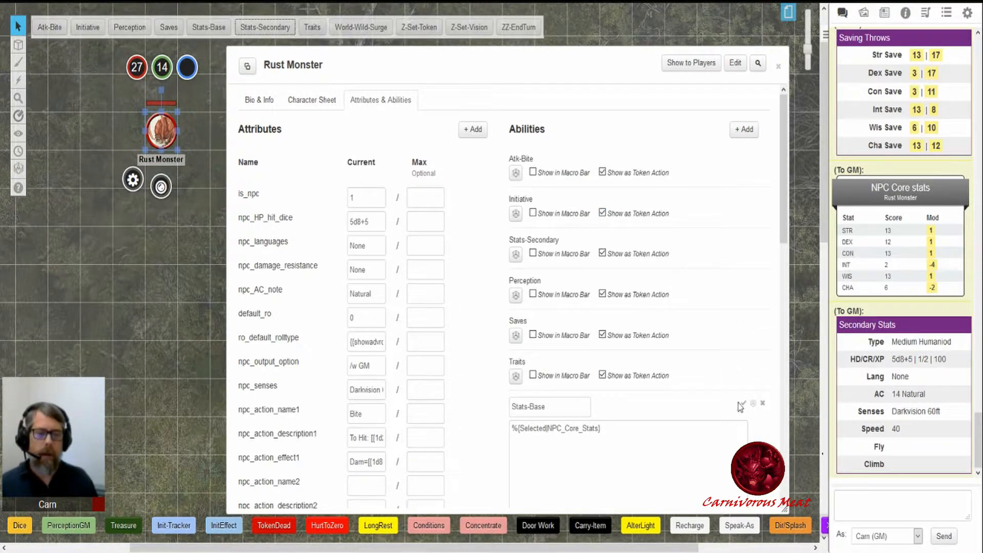
left_click(741, 403)
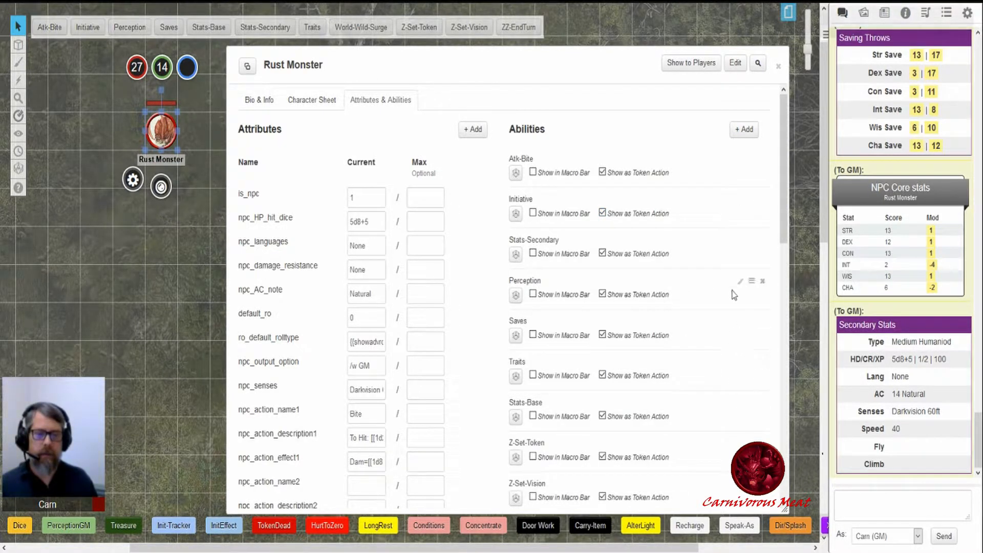
left_click(740, 241)
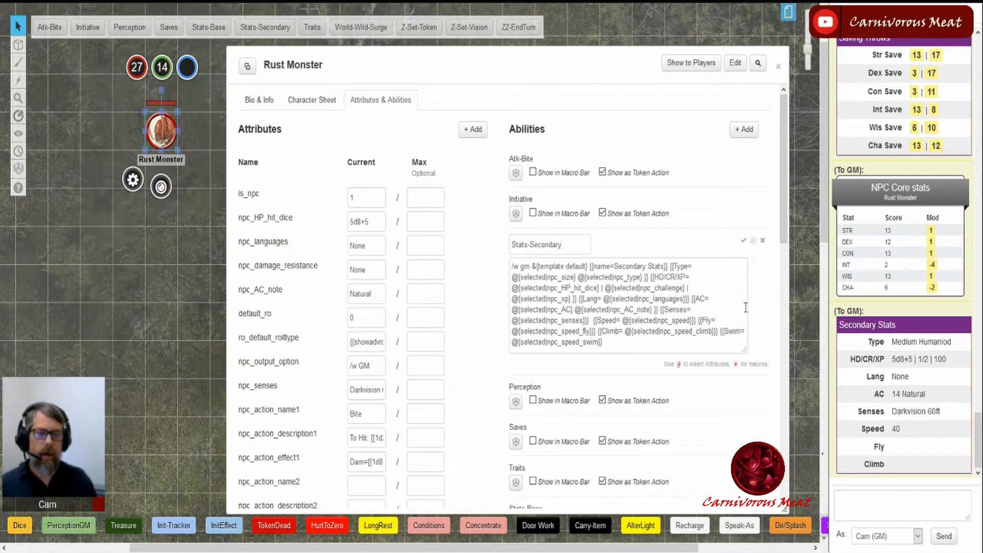
left_click_drag(744, 350, 756, 396)
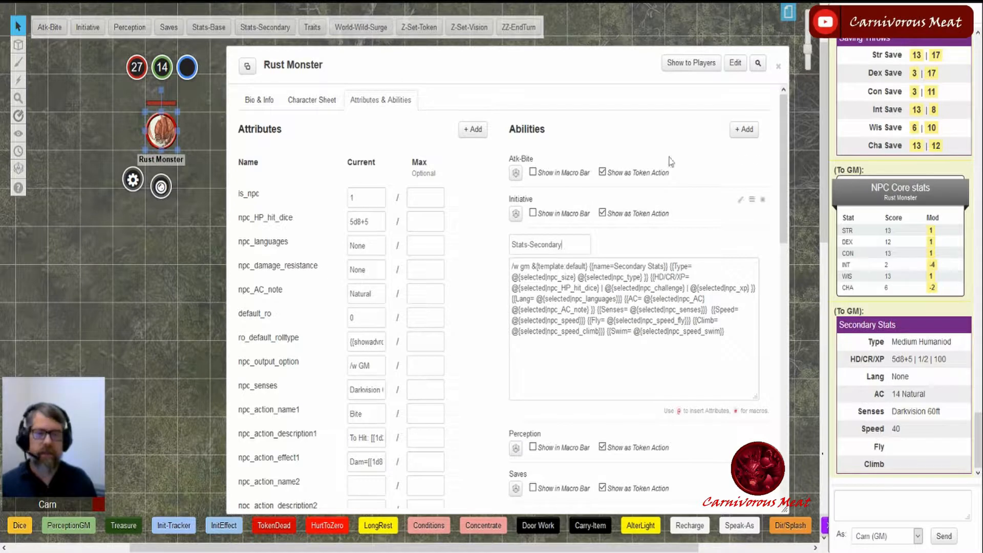
Compare the macro's npc_size and npc_type attributes with the sheet's Size and Type/Race fields and the Secondary Stats output in chat.
left_click_drag(894, 359, 913, 359)
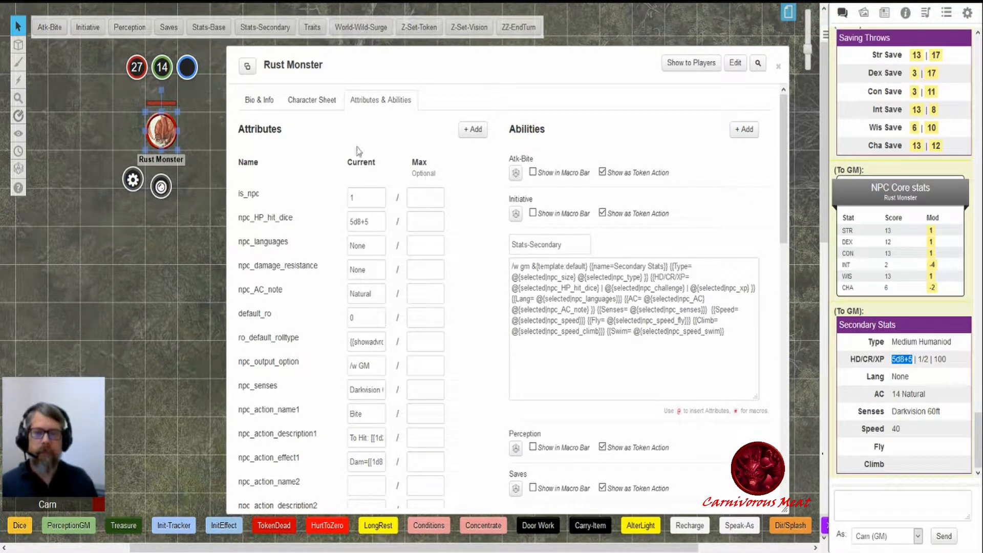
left_click(322, 101)
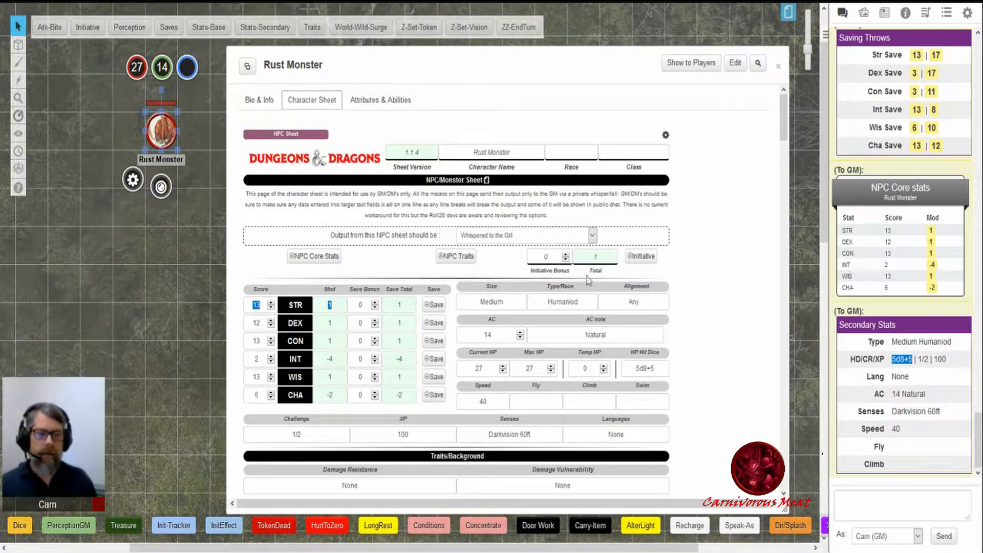
left_click(386, 99)
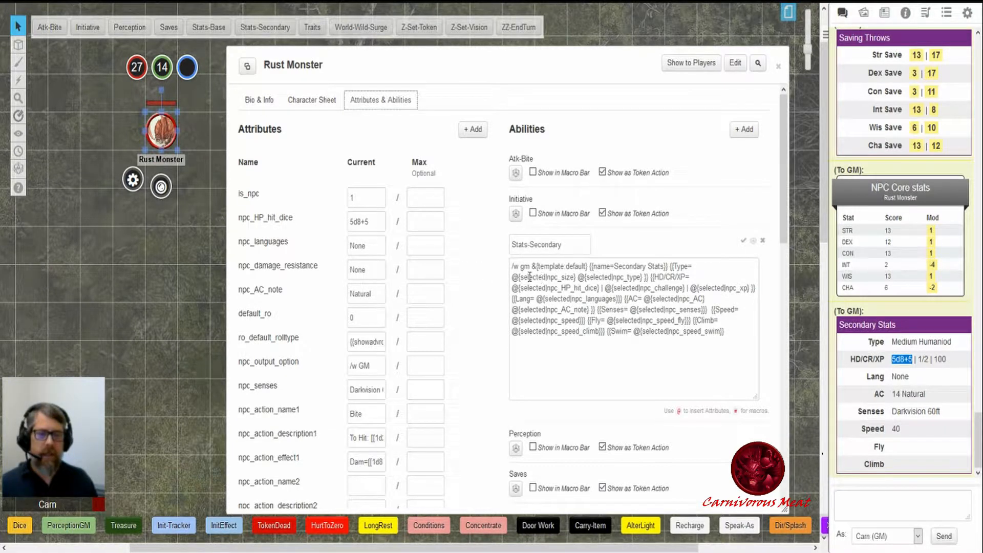
left_click_drag(547, 278, 641, 278)
left_click(319, 104)
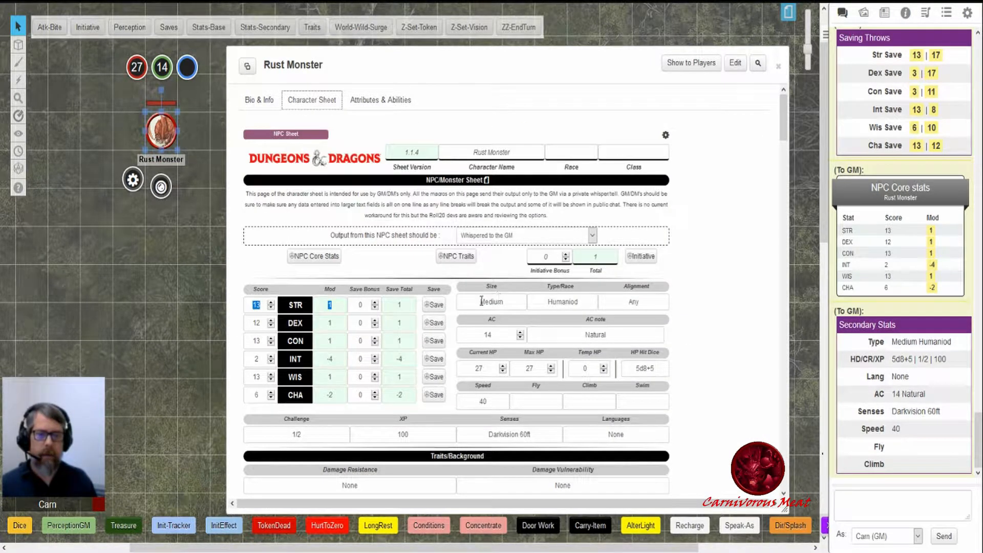
double_click(482, 301)
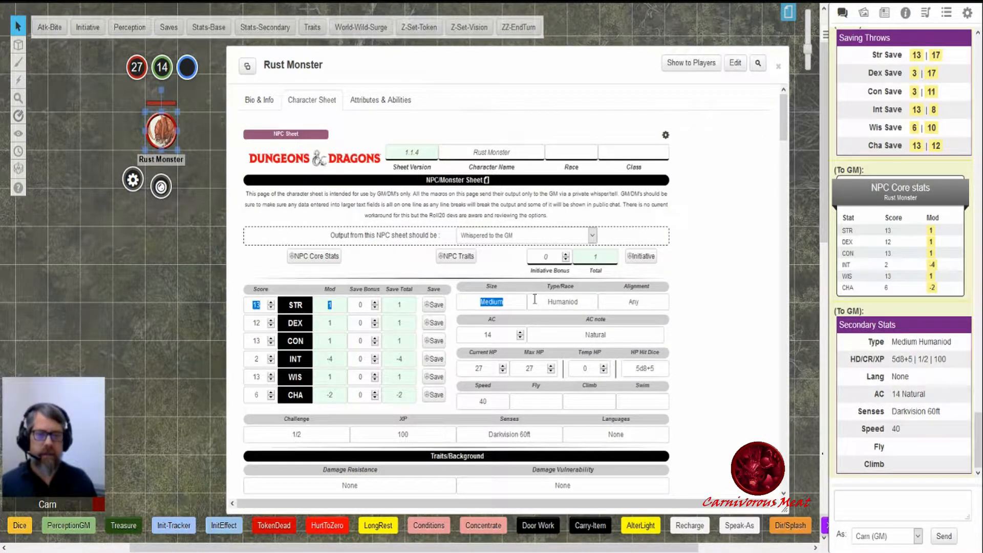
double_click(562, 301)
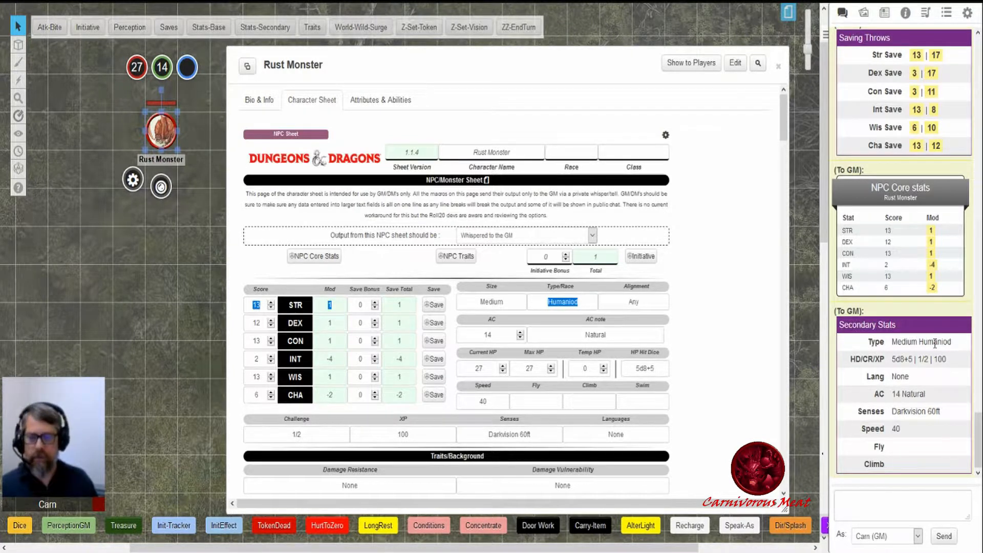
left_click_drag(917, 342, 959, 344)
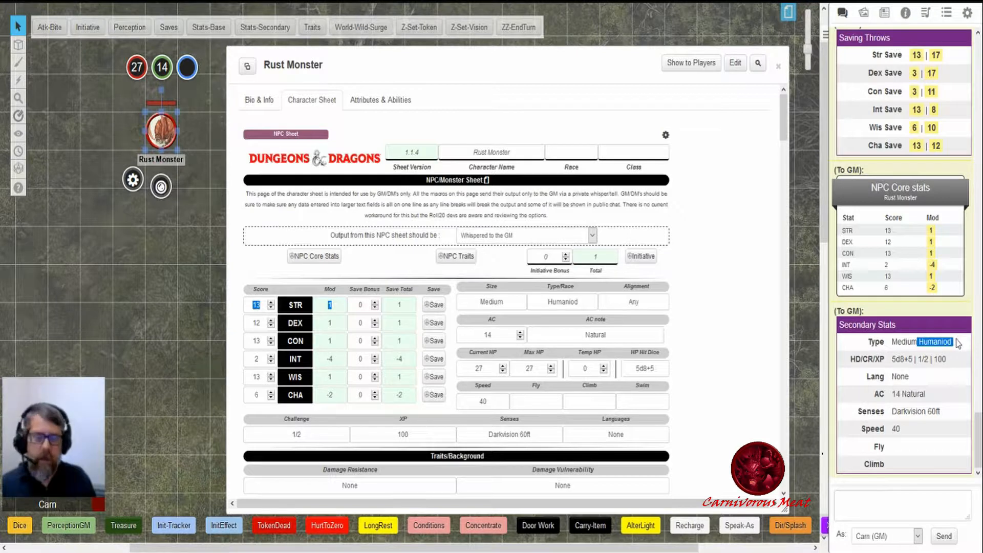
left_click(927, 345)
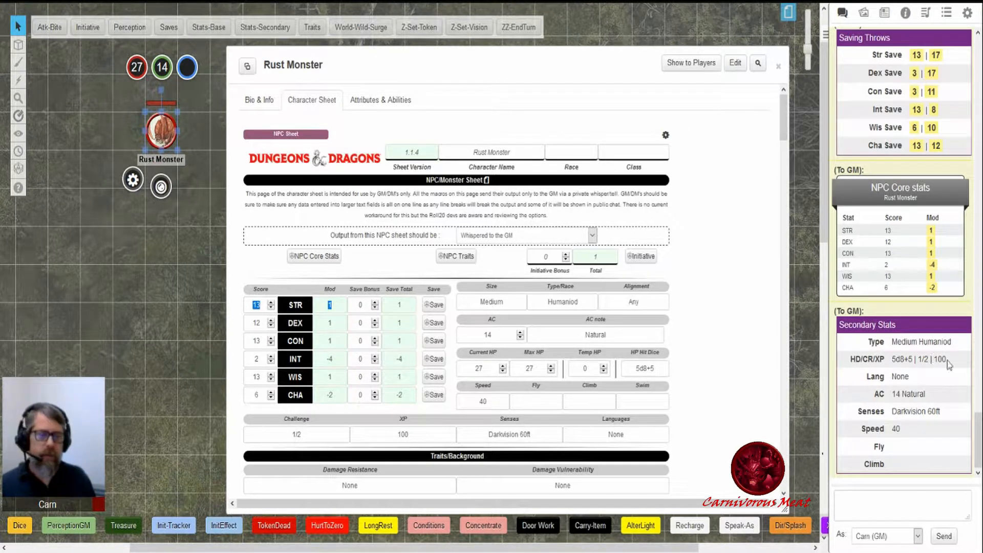
Compare the HD/CR/XP, Lang and AC lines of the Secondary Stats output with the AC and AC note fields on the character sheet.
left_click_drag(947, 361, 900, 359)
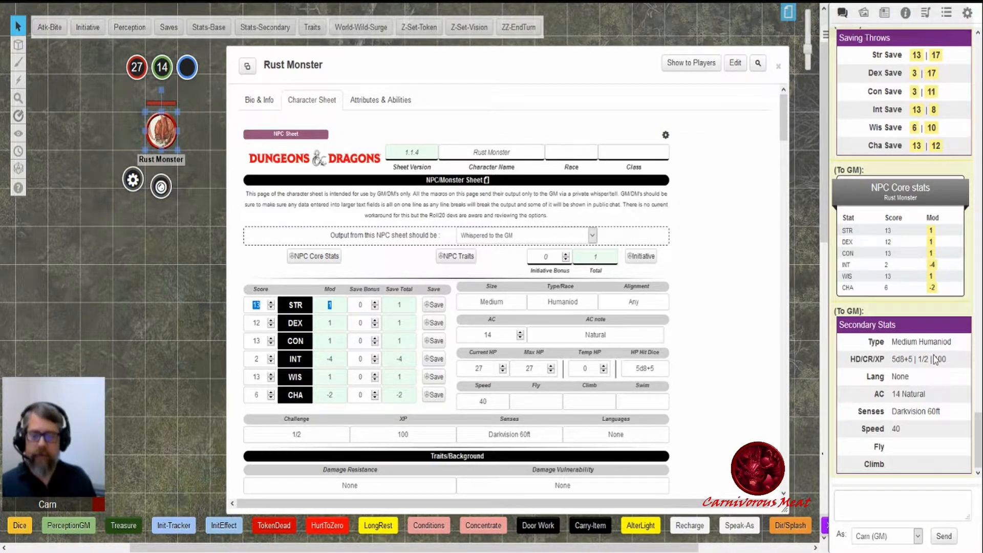
left_click_drag(894, 379, 912, 379)
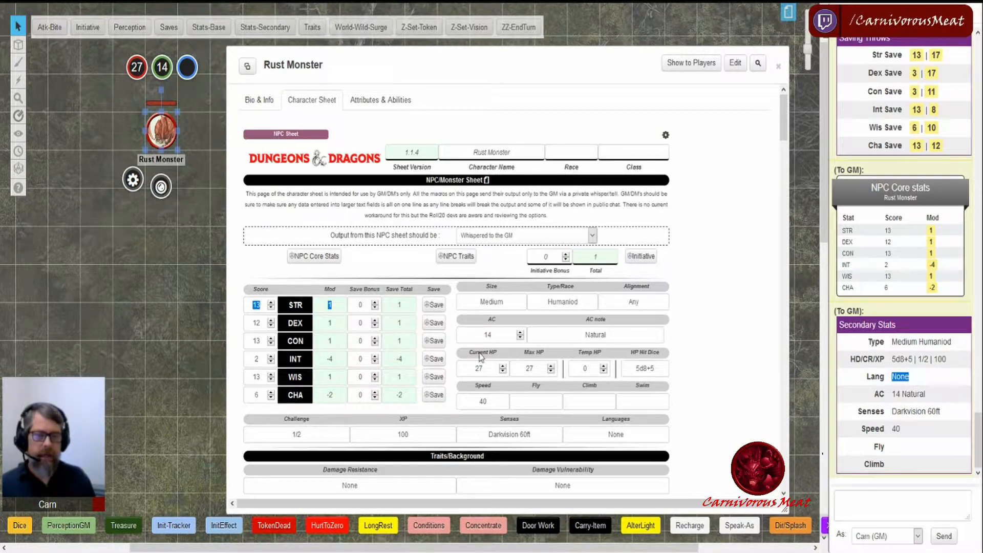
double_click(499, 334)
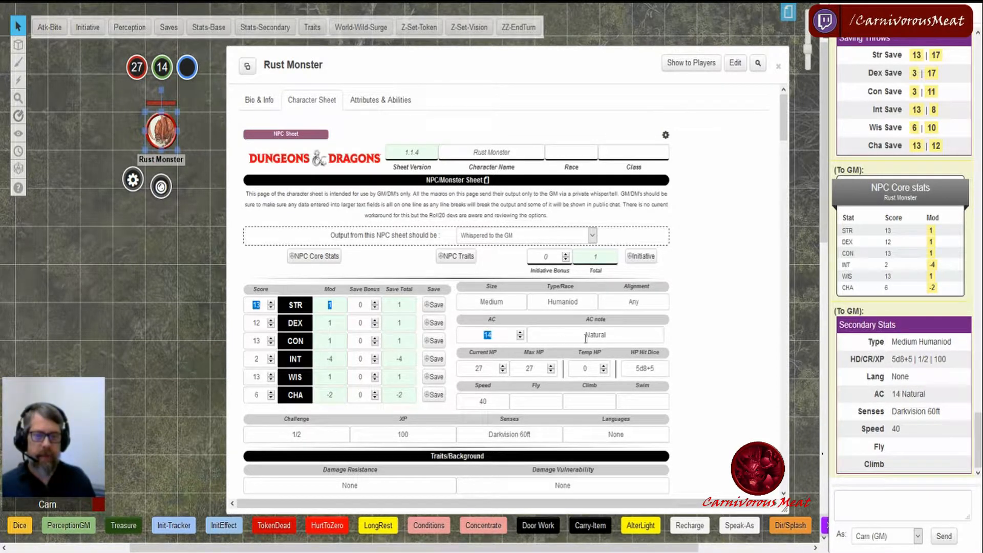
left_click(625, 333)
left_click_drag(625, 334, 562, 334)
left_click(262, 306)
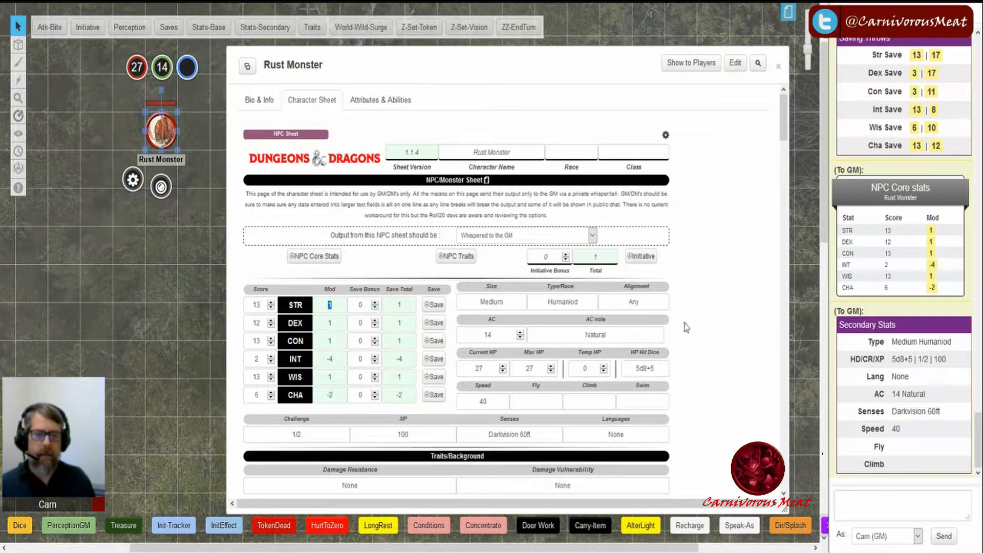
left_click(331, 304)
left_click(623, 335)
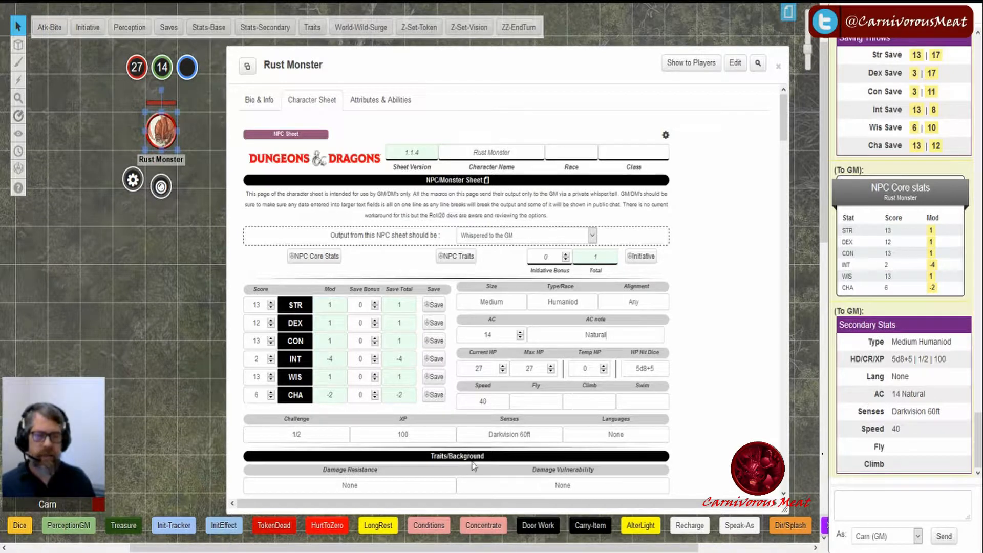
Examine the Senses, Speed, Fly and Climb fields on the Rust Monster's character sheet.
left_click_drag(485, 434, 540, 433)
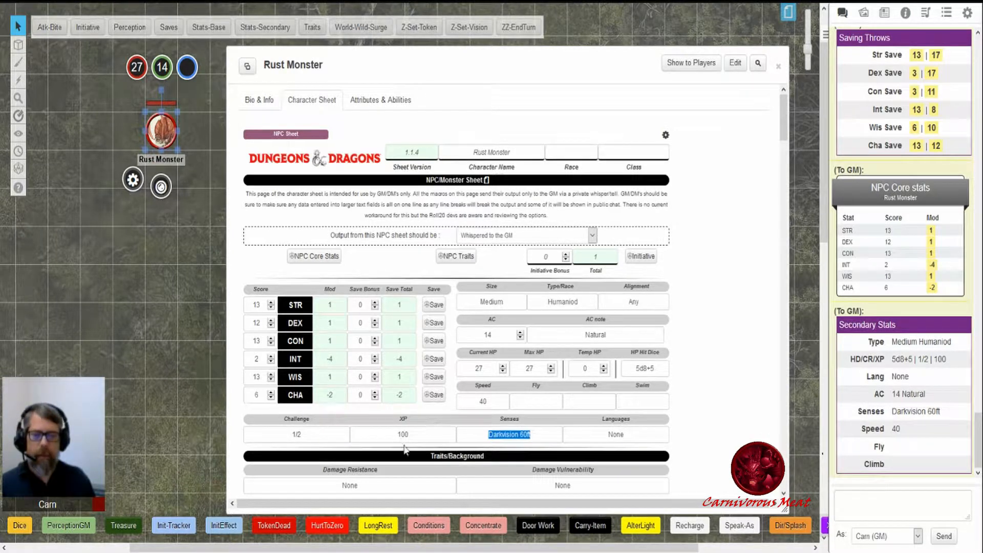
left_click_drag(477, 400, 502, 400)
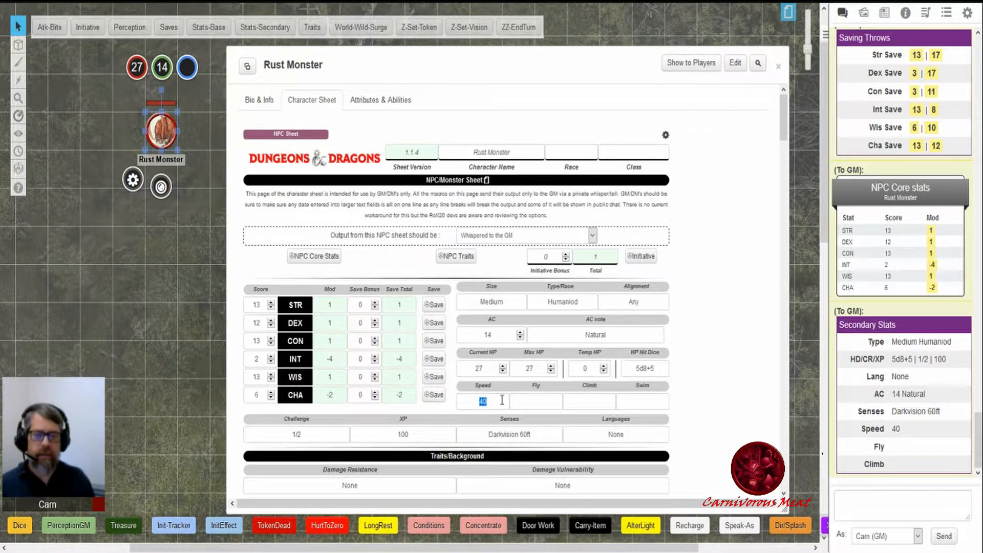
left_click(538, 399)
left_click(584, 399)
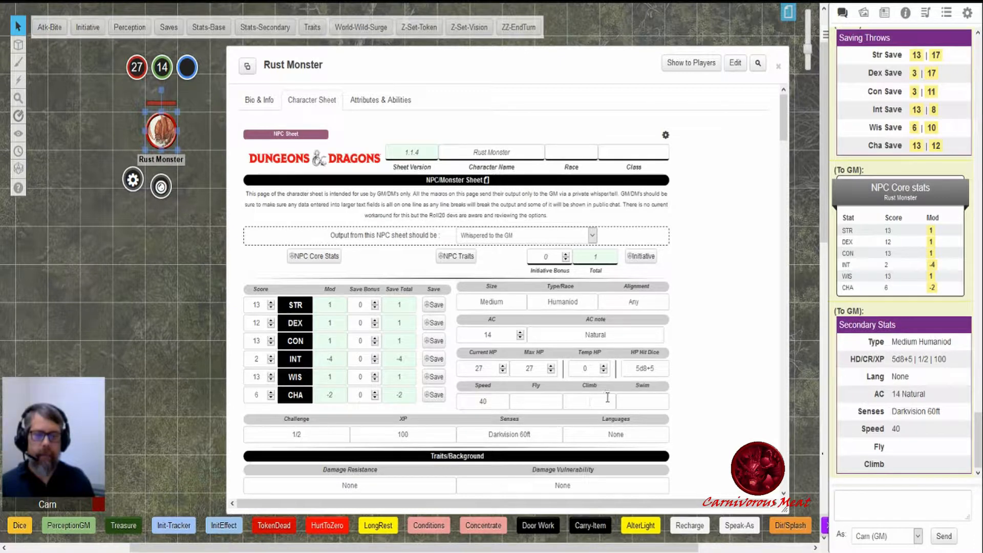
Enter Burrow 60ft as the Rust Monster's Swim speed and test it with the Stats-Secondary token action.
left_click(661, 399)
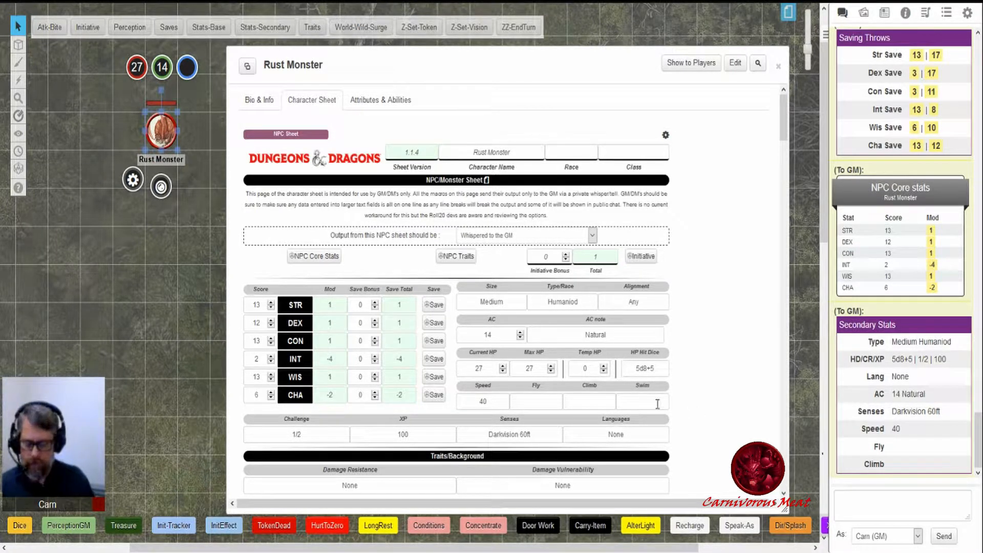
type("Burrow 60ft")
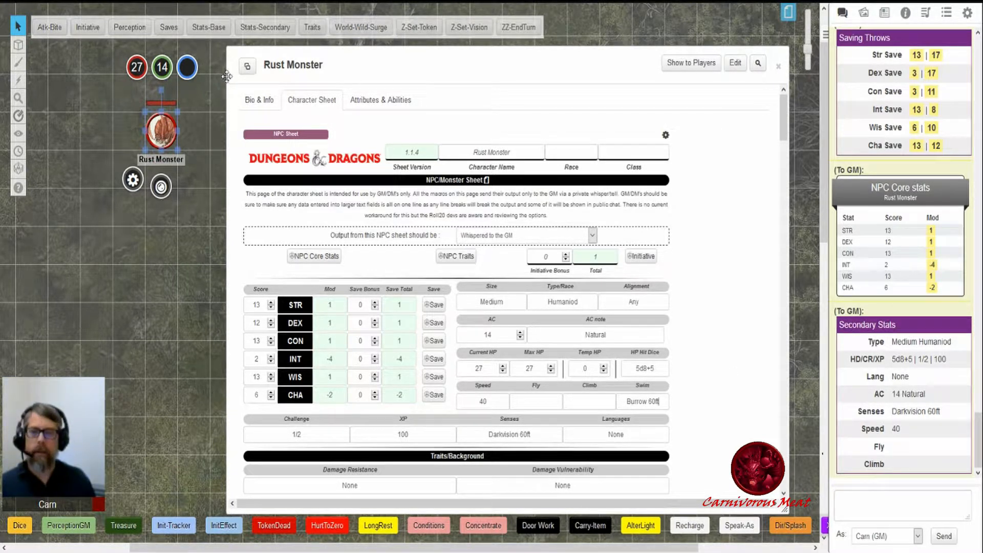
left_click(271, 32)
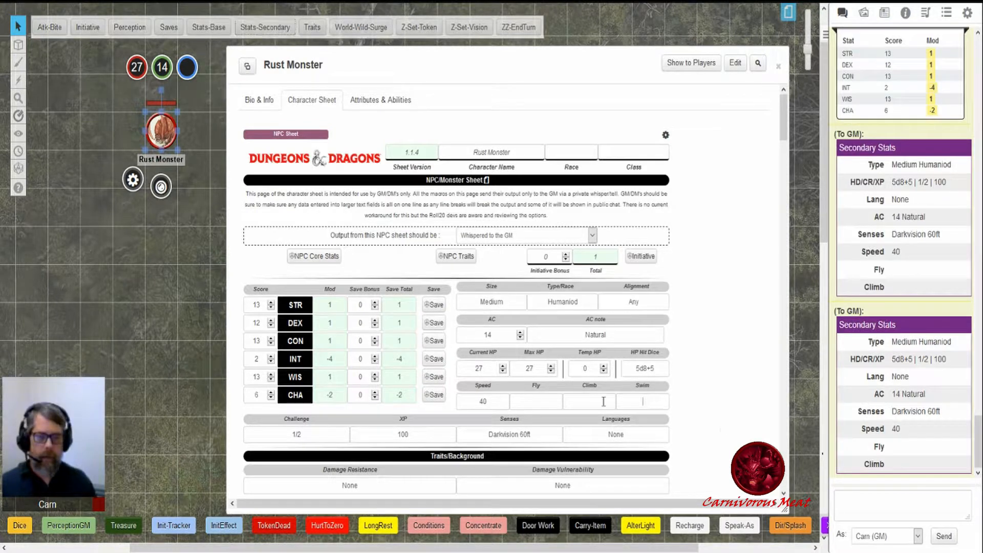
Enter Burrow 60ft in the Climb field instead, and run the Stats-Secondary token action again.
left_click(596, 399)
type("Burrow 60ft")
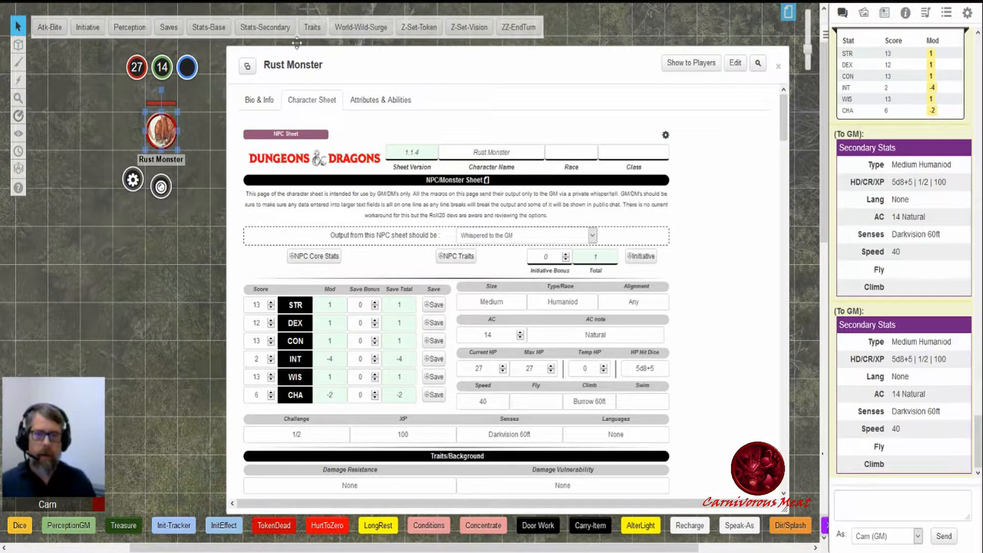
left_click(259, 32)
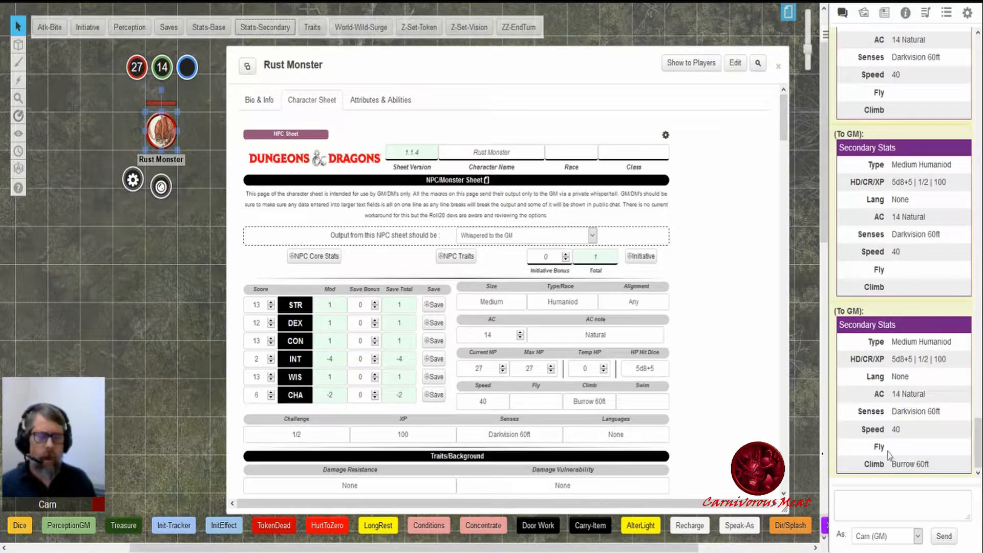
Review the Fly, Climb and Swim entries in the Stats-Secondary macro, and close the ability's editor.
left_click(419, 100)
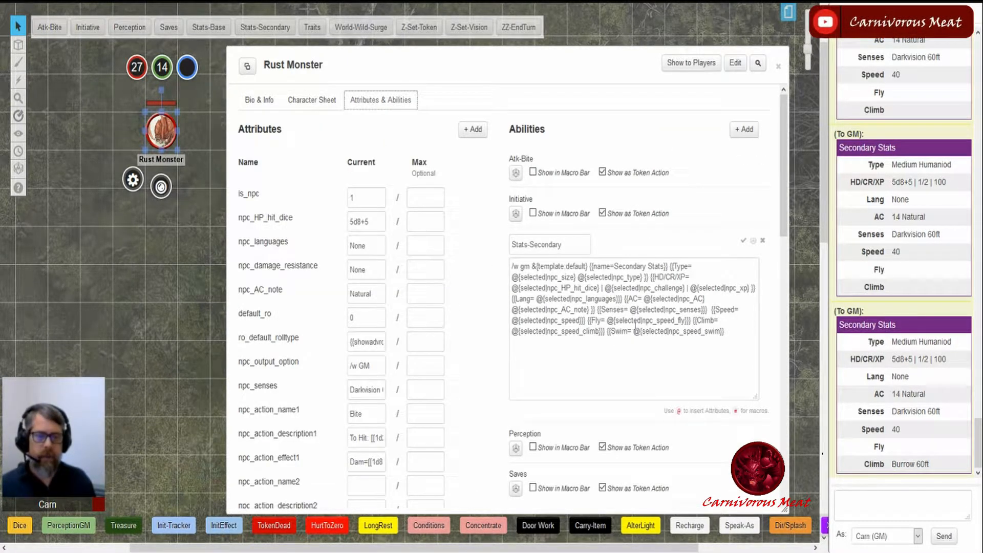
left_click_drag(596, 320, 719, 320)
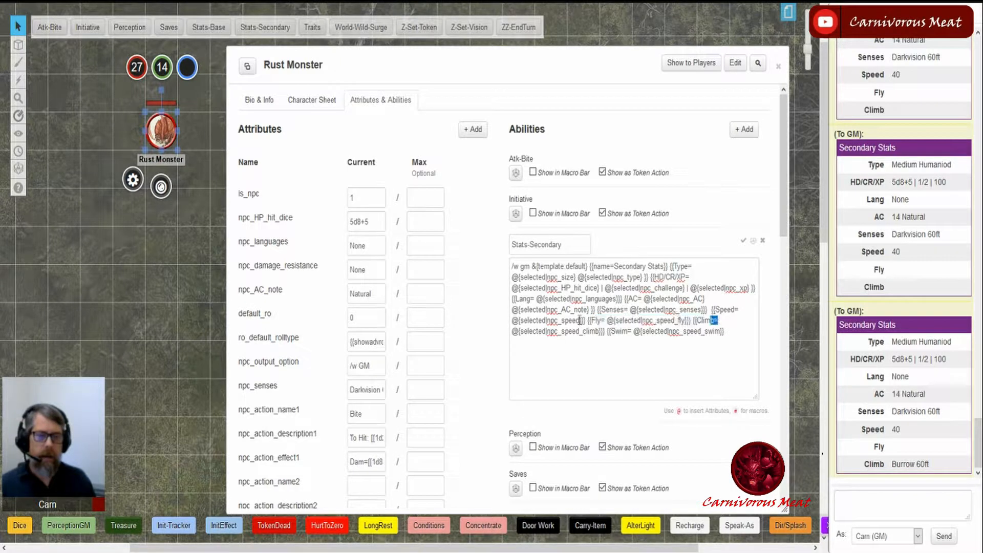
left_click_drag(621, 333, 719, 336)
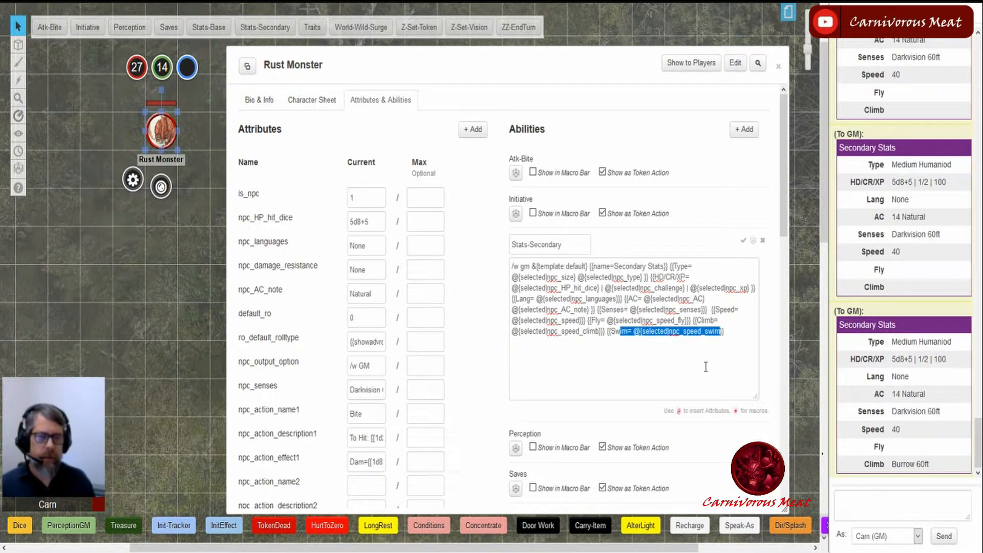
left_click(636, 368)
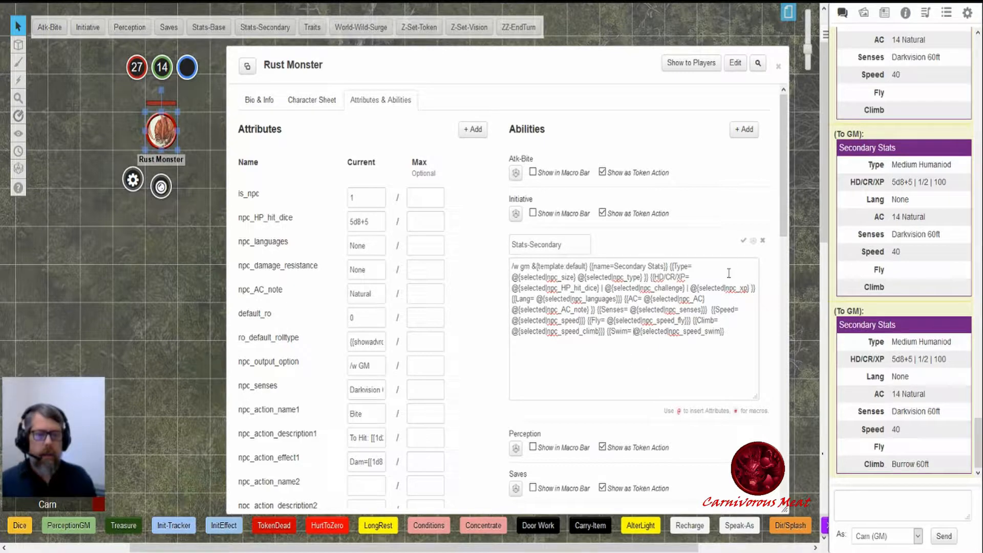
left_click(746, 241)
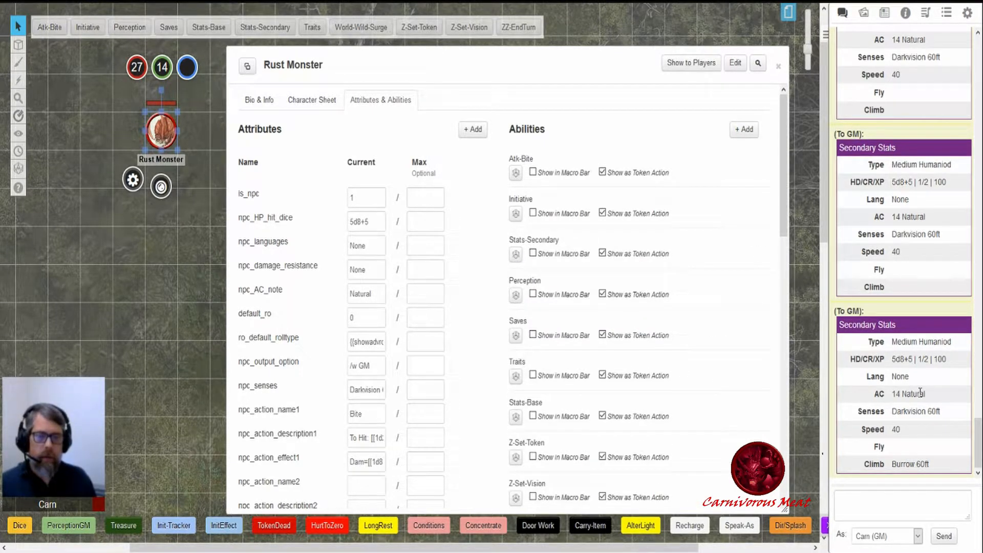
Read through the Traits text on the Rust Monster's character sheet, from Iron Scent and Rust Metal to Antennae.
left_click(314, 102)
scroll(691, 251, "down", 5)
left_click(312, 251)
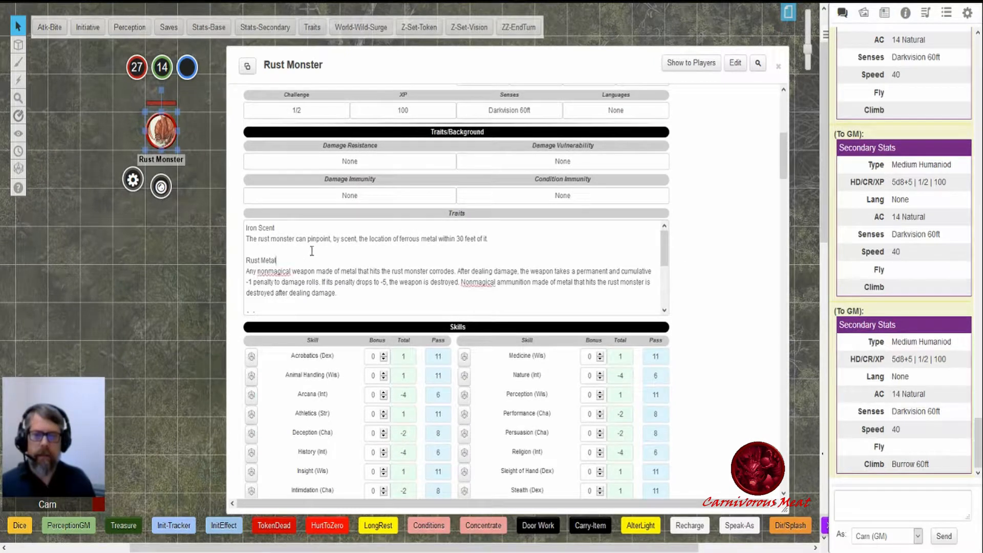
left_click_drag(246, 226, 318, 306)
scroll(320, 269, "down", 3)
left_click(369, 269)
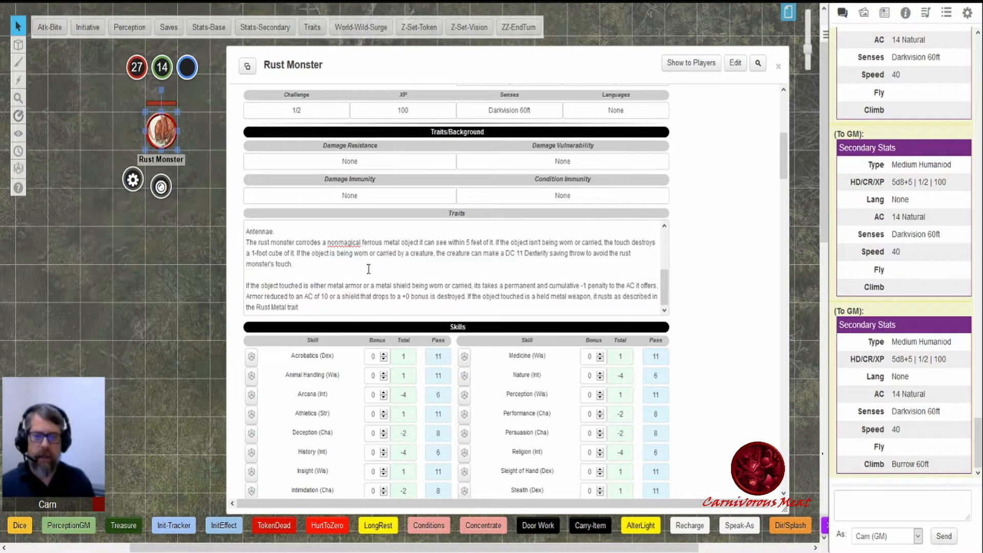
scroll(396, 273, "up", 6)
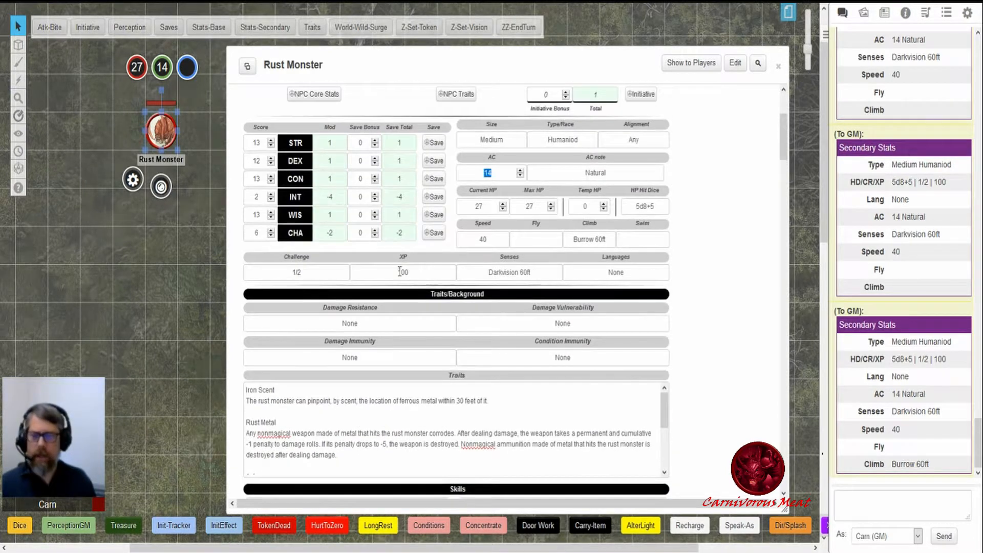
scroll(705, 334, "down", 5)
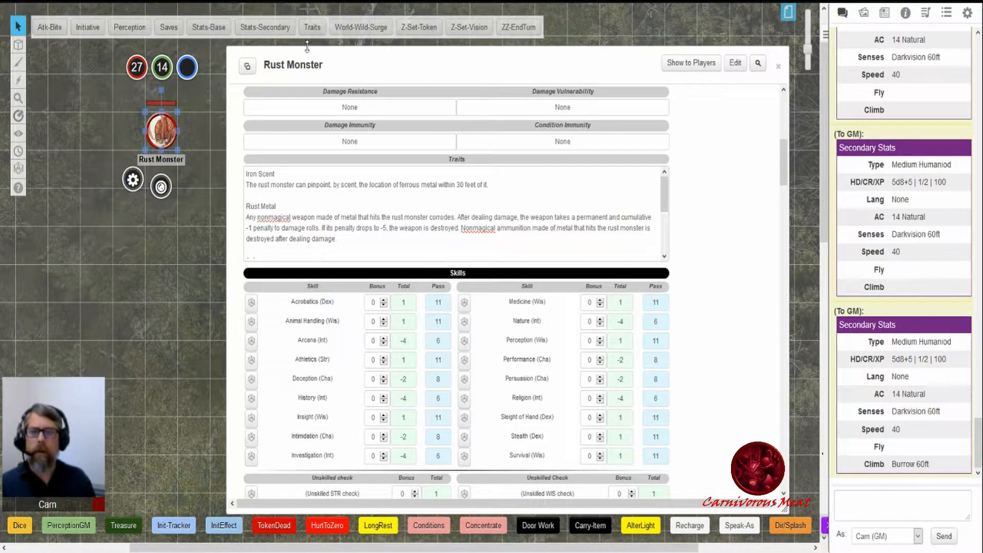
Run the Rust Monster's Traits token action and view the start of its NPC Traits output in chat.
left_click(313, 29)
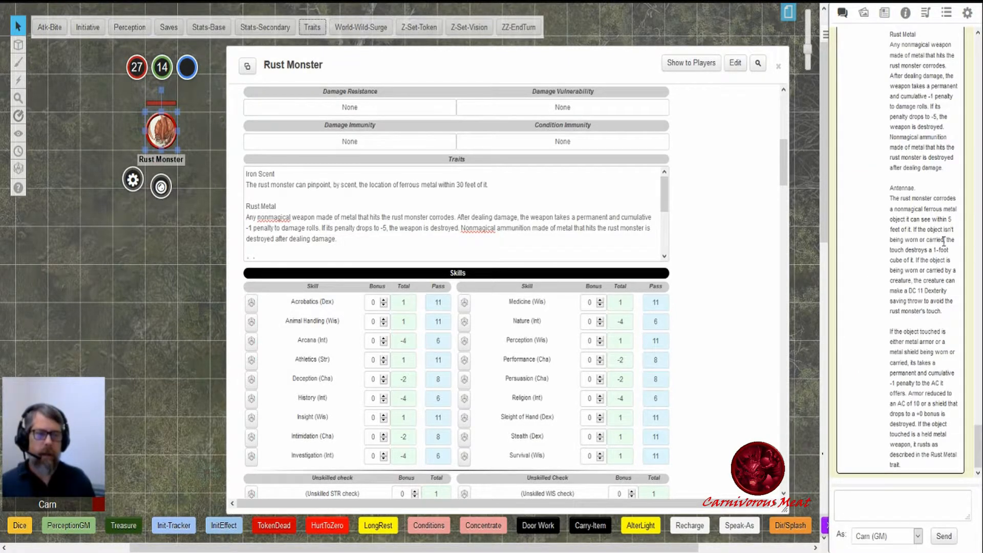
scroll(895, 239, "up", 5)
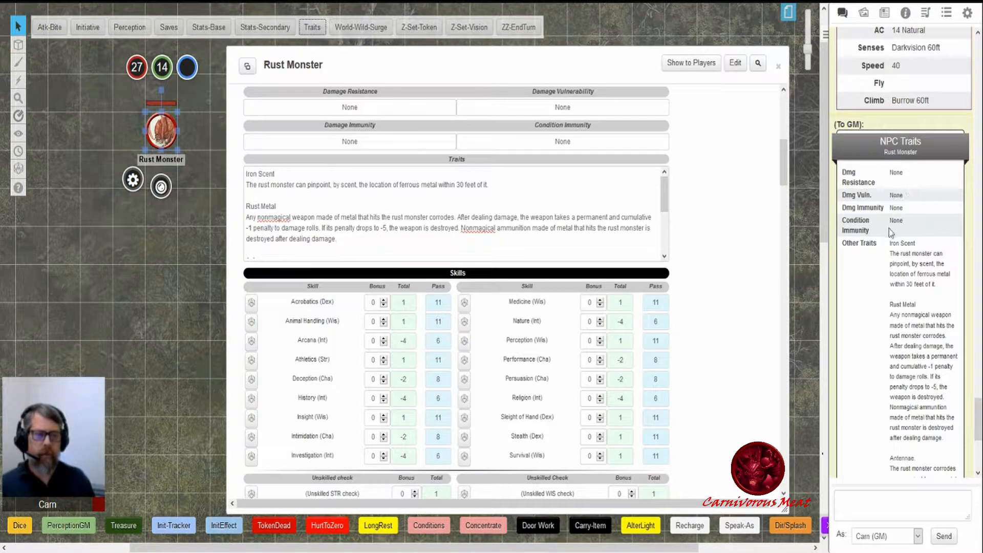
Inspect the macro text of the Rust Monster's Traits ability and close its editor.
left_click(722, 328)
scroll(722, 330, "up", 3)
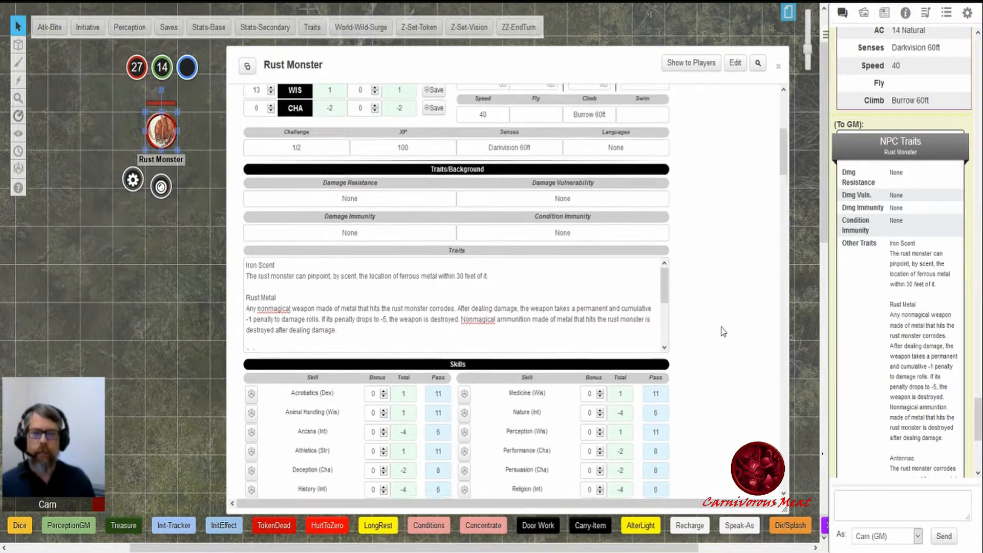
scroll(449, 178, "up", 10)
left_click(382, 100)
scroll(761, 356, "down", 3)
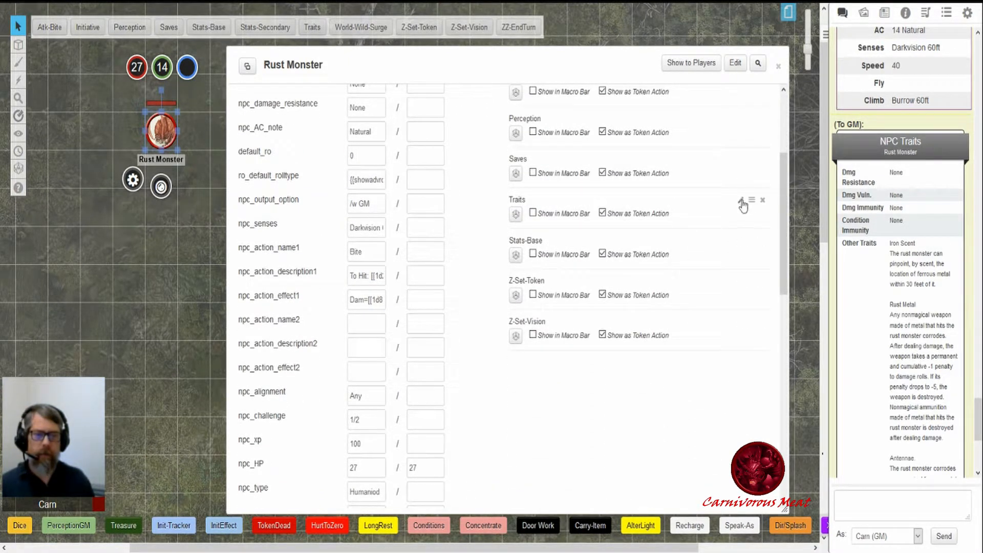
left_click(741, 200)
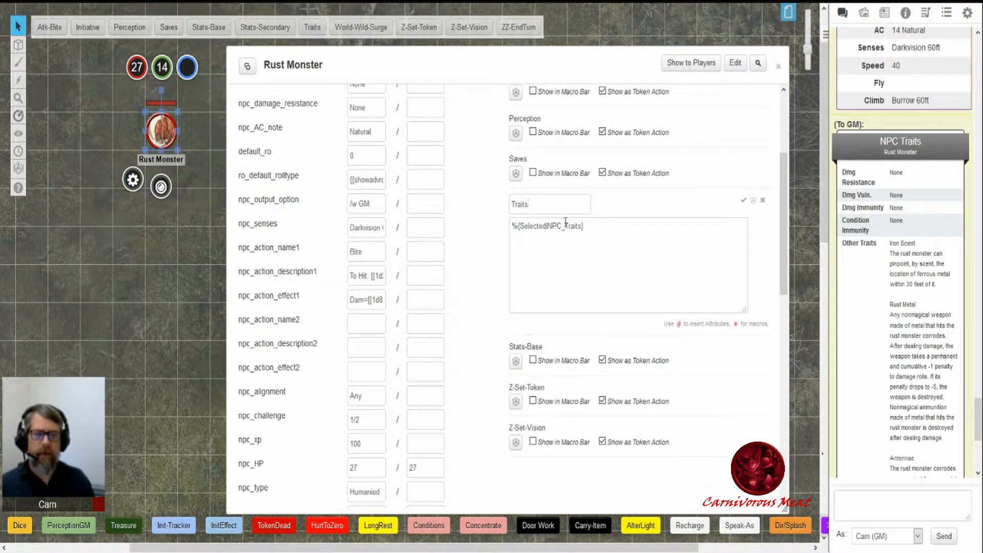
left_click(743, 200)
scroll(461, 245, "up", 5)
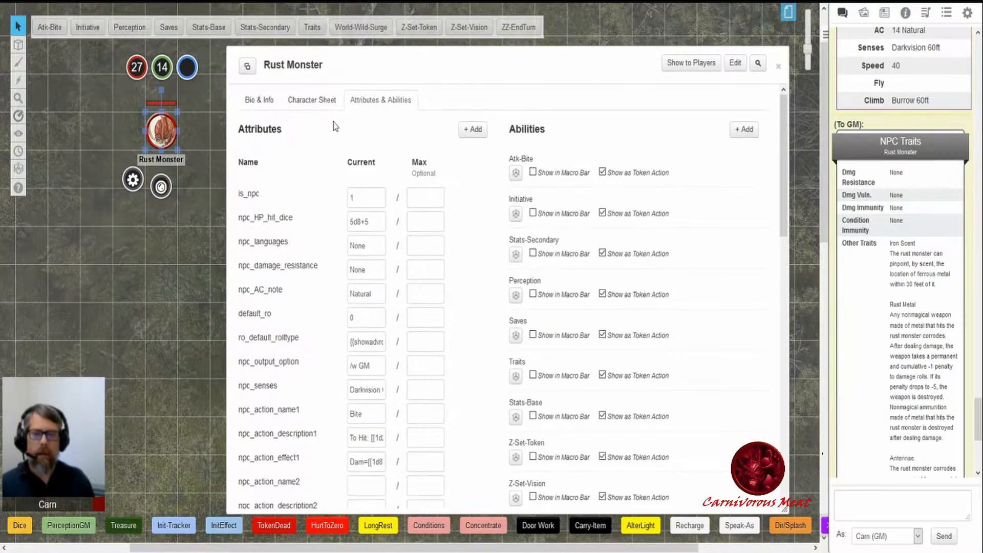
Compare the character sheet's damage resistance, vulnerability, immunity and Traits fields with the NPC Traits output in chat.
left_click(312, 101)
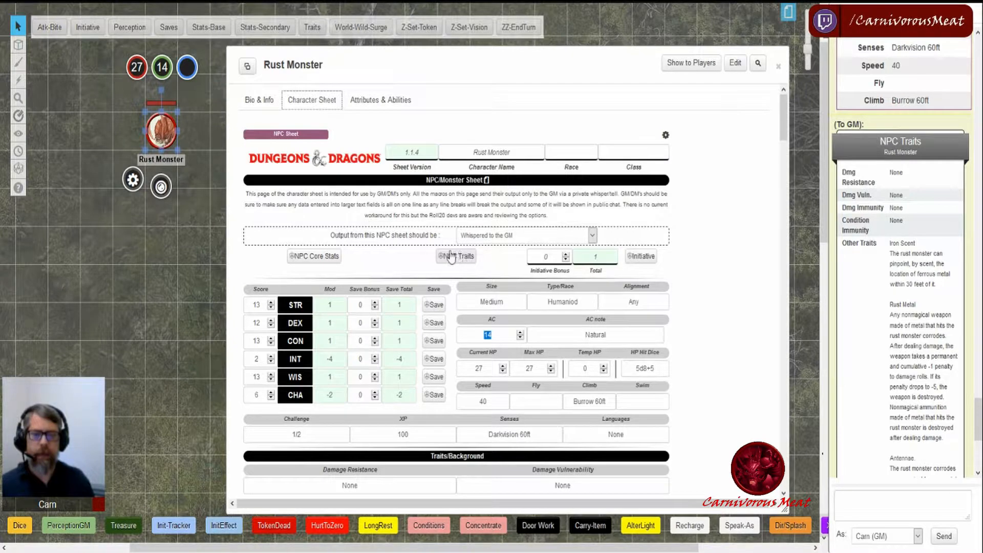
scroll(709, 322, "down", 7)
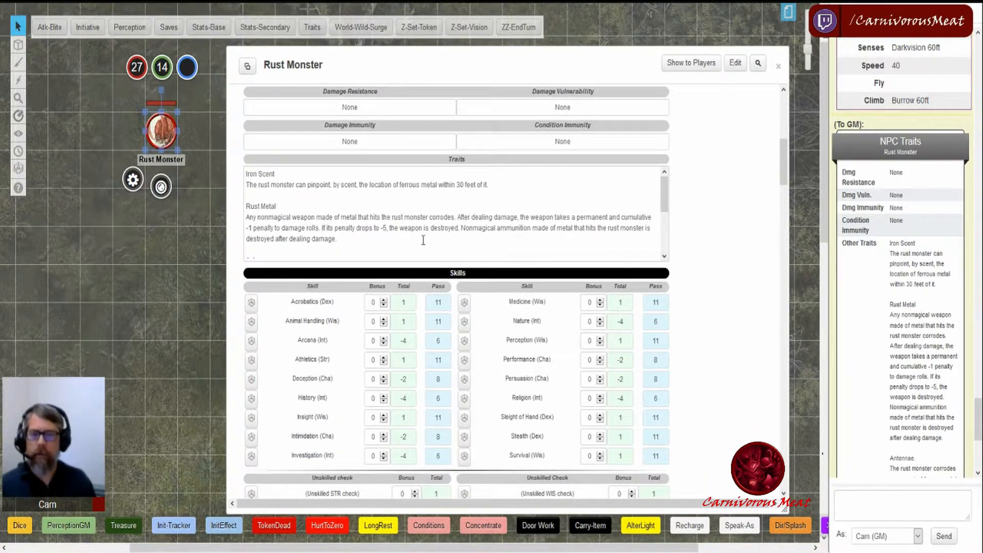
double_click(348, 107)
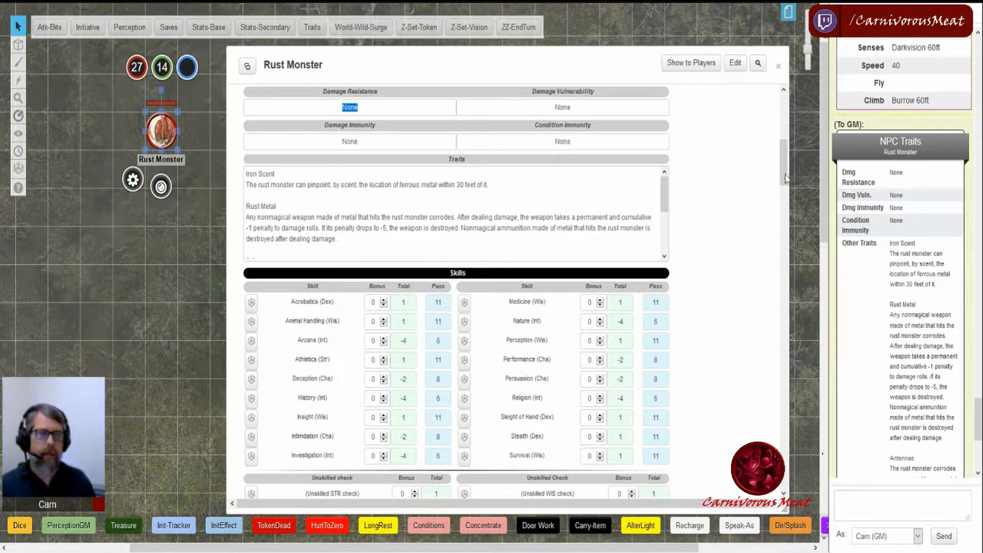
double_click(549, 107)
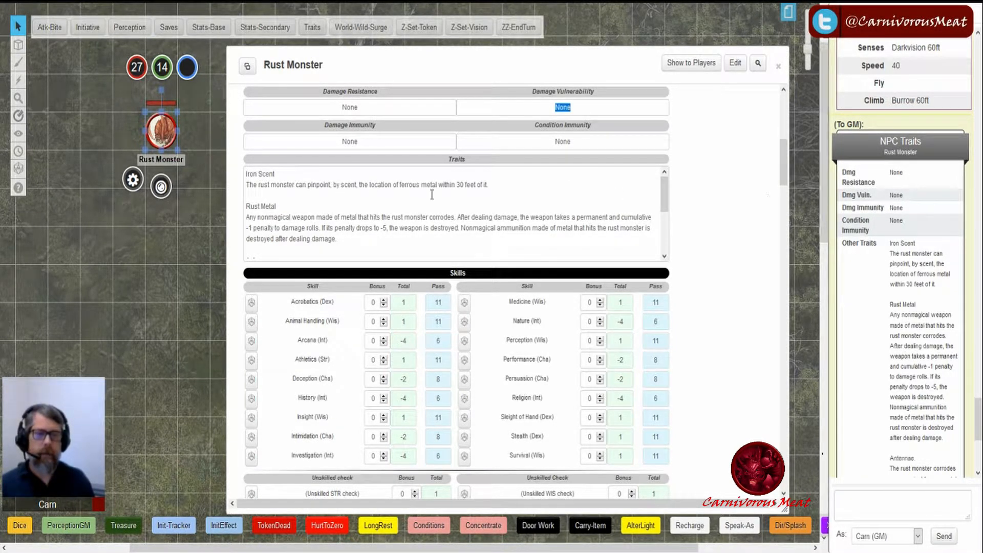
double_click(348, 142)
double_click(563, 142)
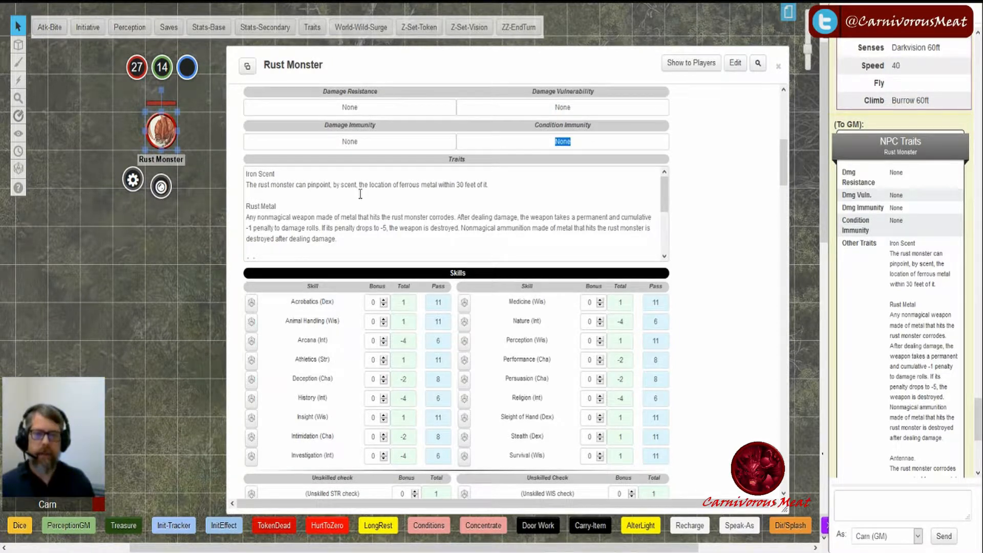
left_click_drag(246, 206, 493, 218)
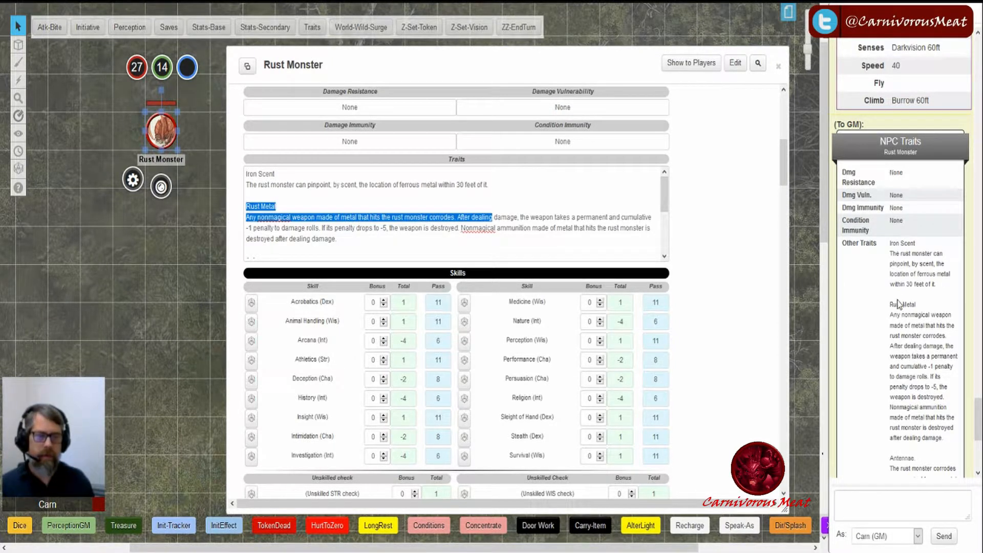
left_click(873, 313)
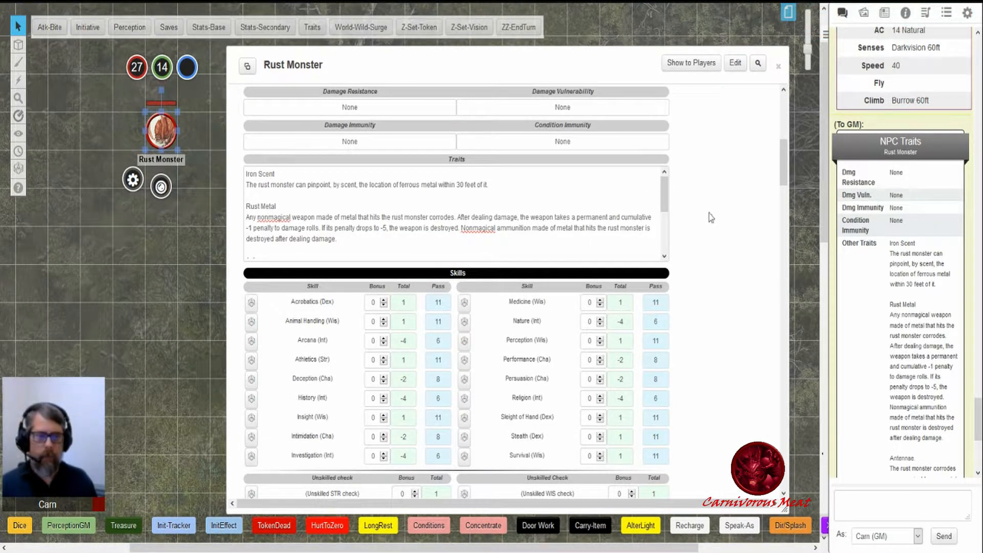
Read the Iron Scent, Rust Metal and Antennae entries in the chat output, including the Dexterity saving throw for Antennae.
scroll(933, 286, "down", 2)
scroll(927, 286, "down", 2)
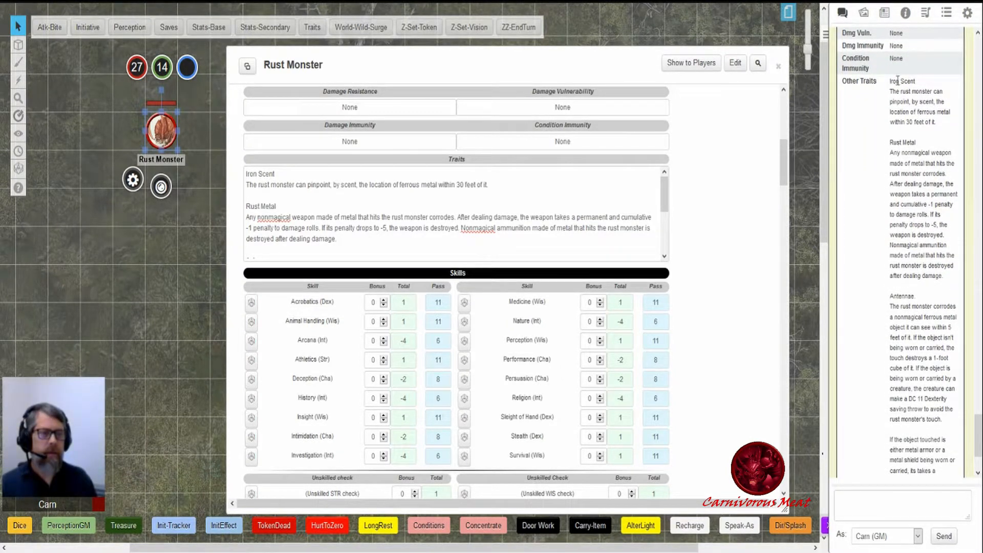
left_click_drag(942, 122, 895, 82)
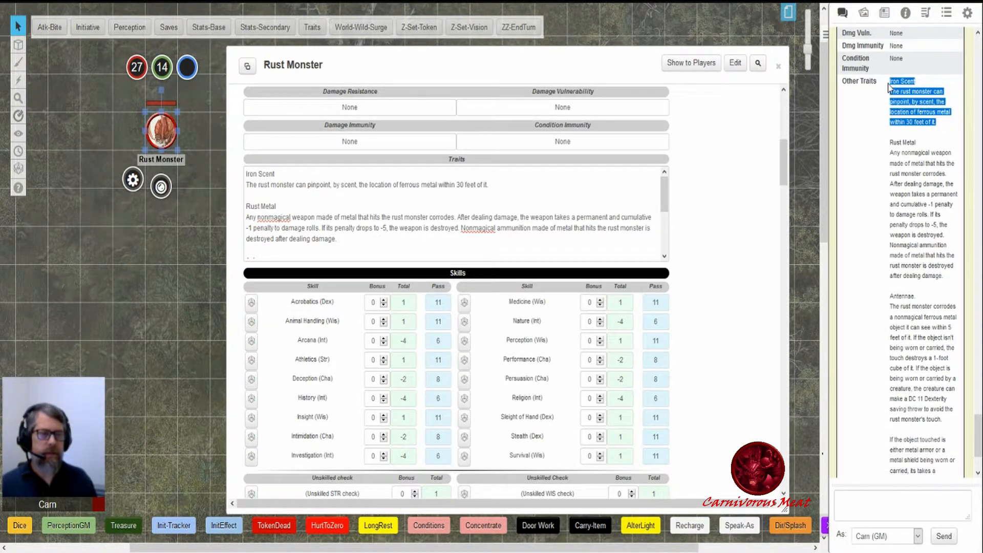
left_click_drag(943, 277, 890, 82)
left_click_drag(894, 143, 939, 269)
left_click(944, 274)
scroll(923, 229, "down", 3)
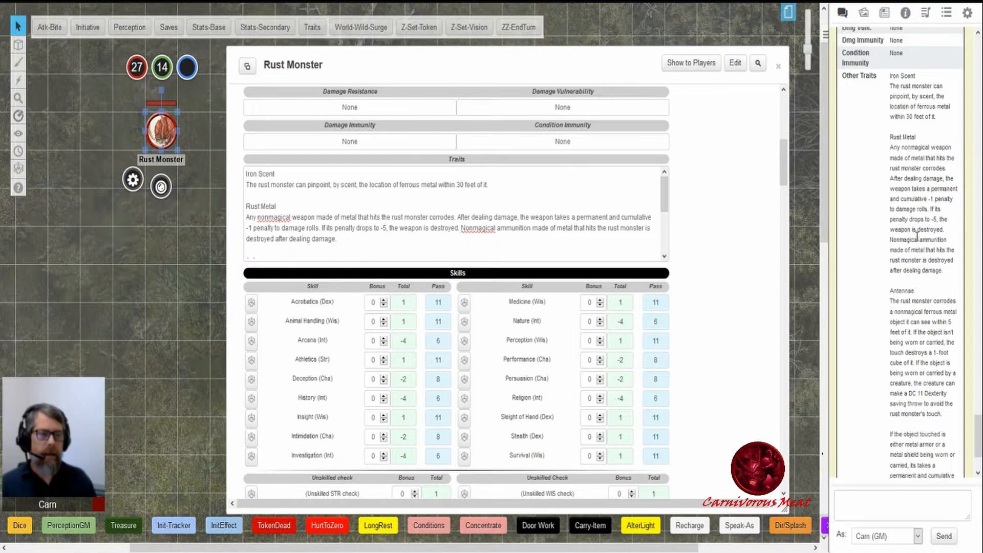
left_click_drag(893, 189, 922, 468)
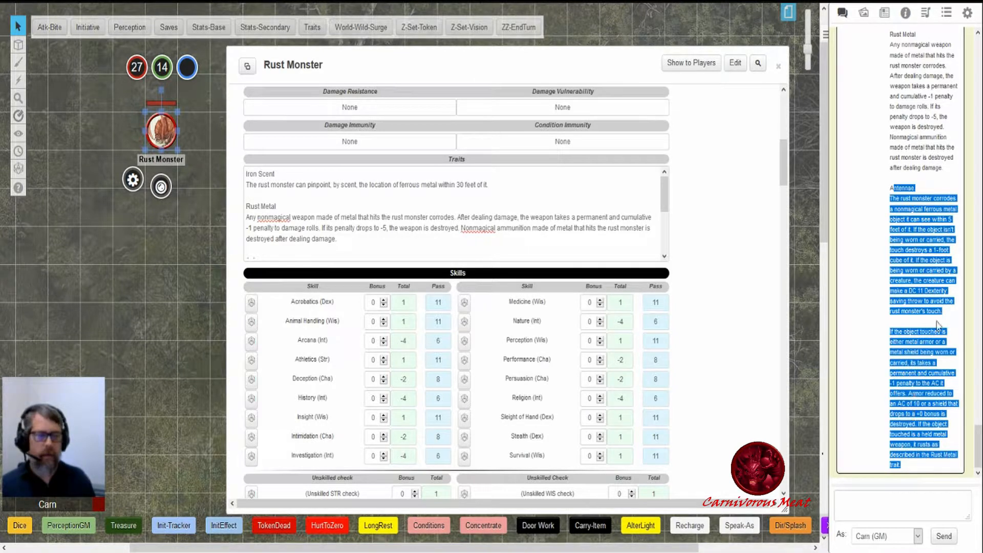
left_click(902, 187)
left_click_drag(909, 291, 941, 292)
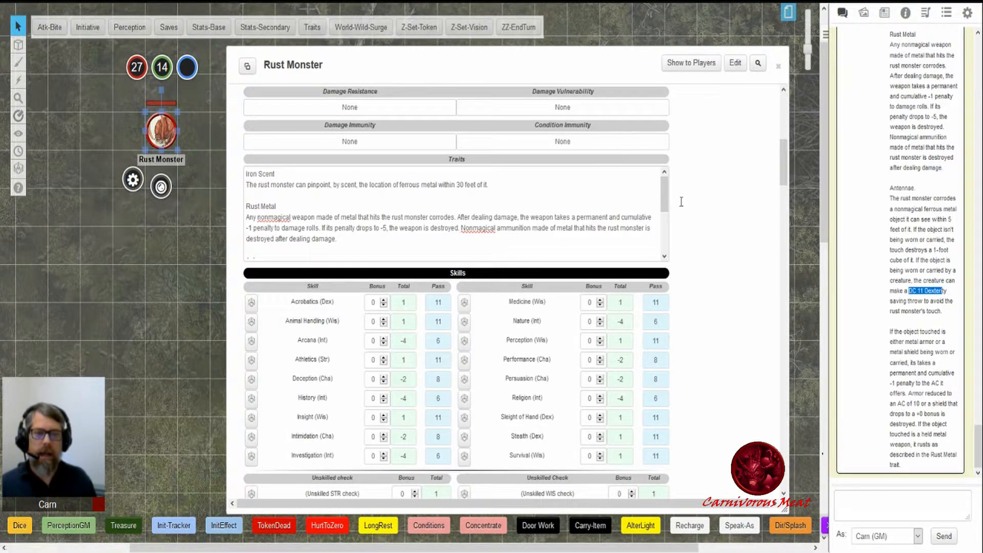
Review the Rust Monster's abilities list against its token actions, deselect the token and shift the character window slightly.
scroll(693, 145, "up", 7)
left_click(385, 105)
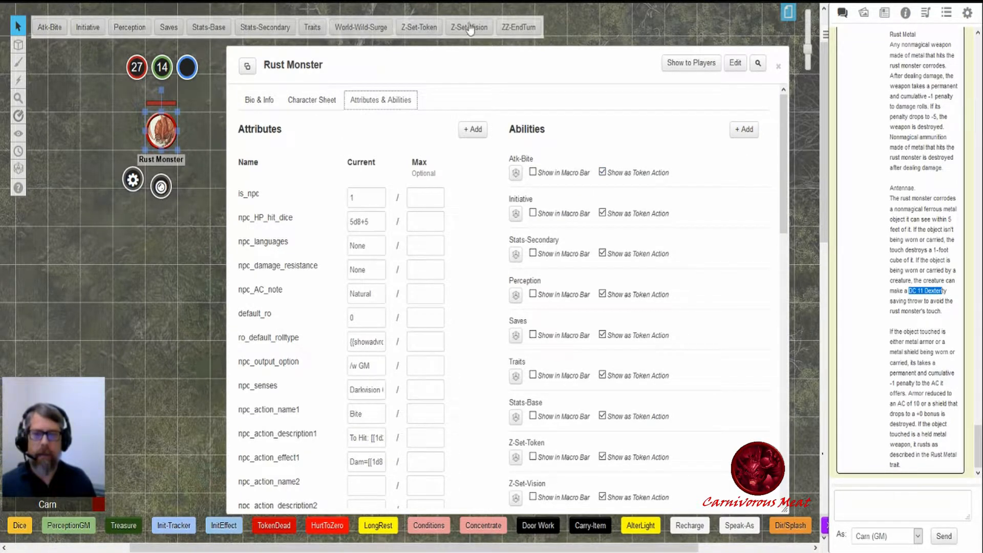
left_click(160, 129)
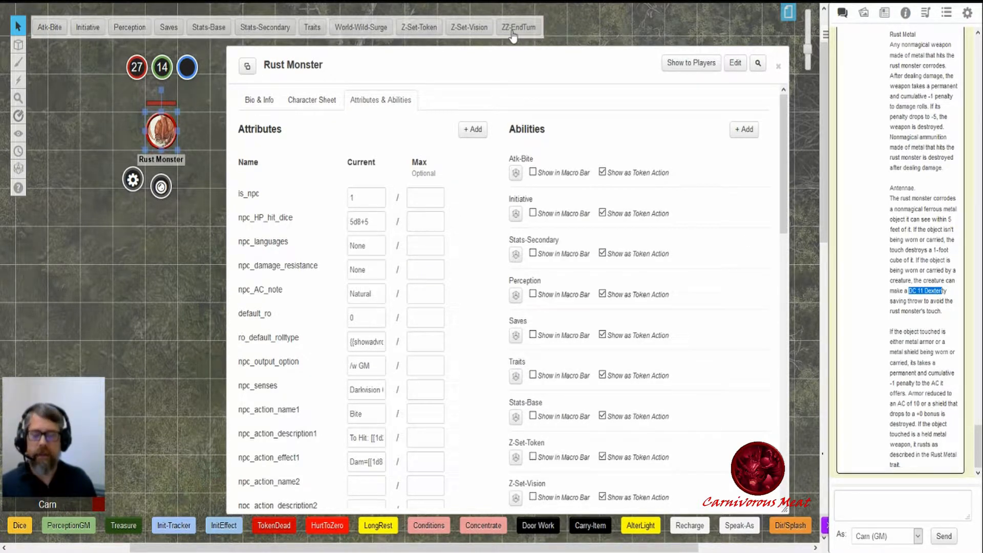
left_click(191, 268)
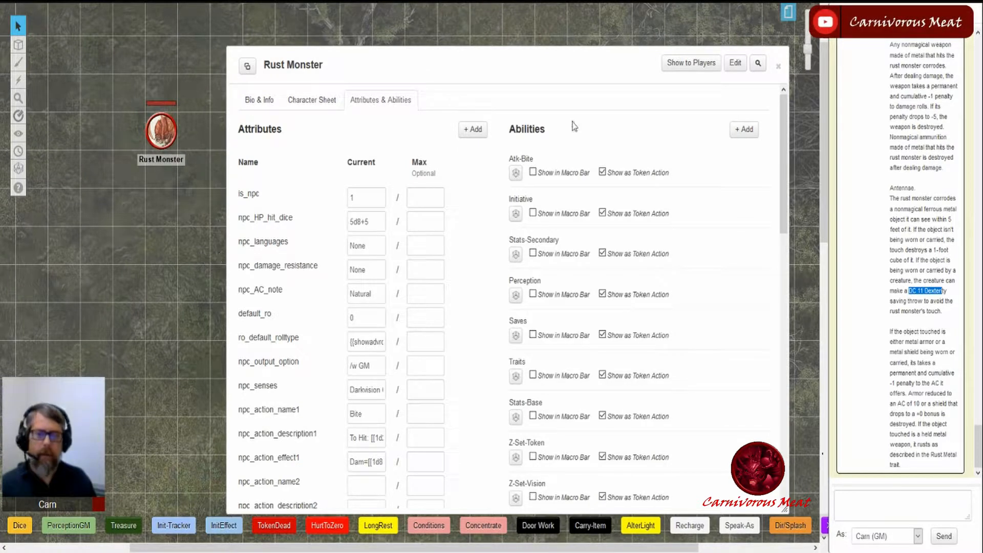
left_click_drag(543, 63, 555, 61)
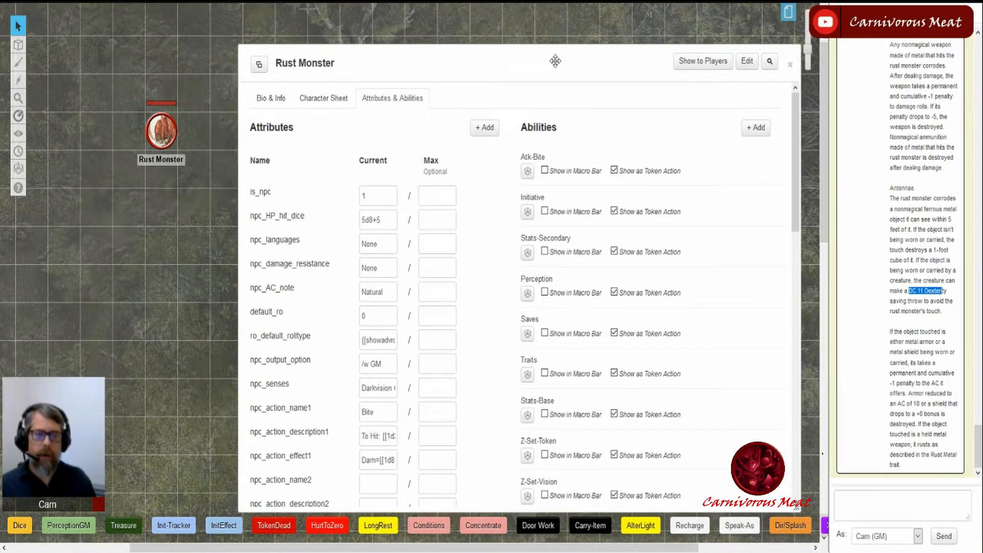
Show the Rust Monster's character sheet and reselect its token on the map.
left_click(169, 136)
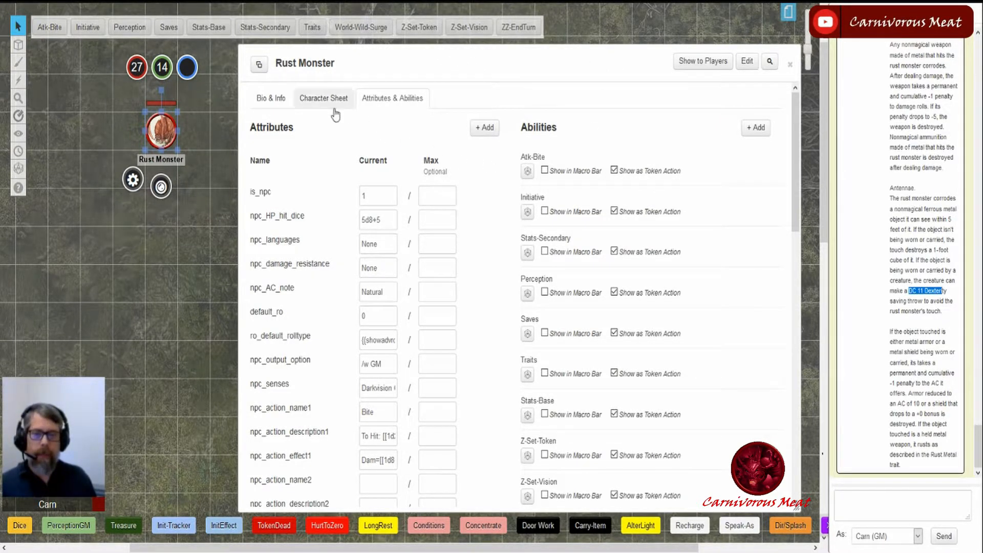
left_click(317, 100)
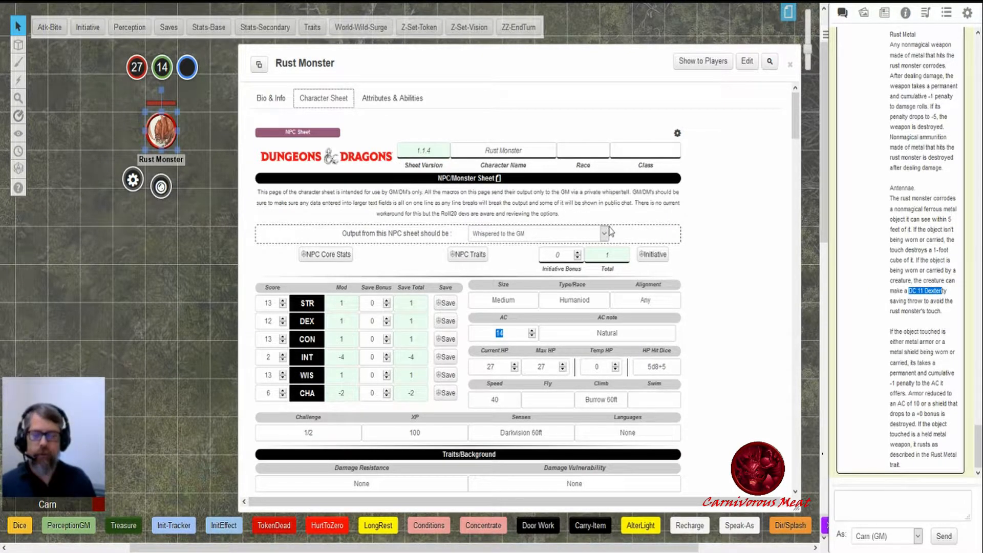
left_click(195, 309)
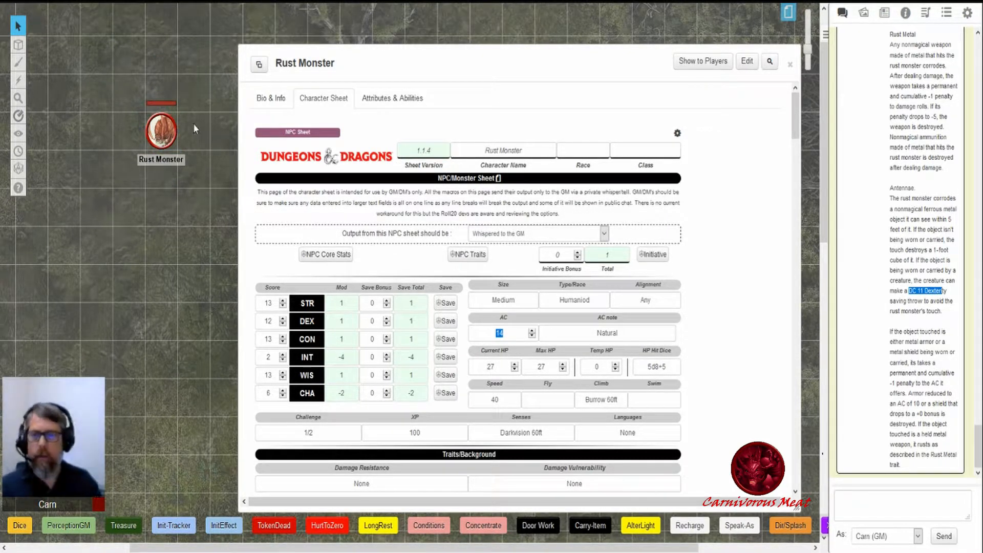
left_click(163, 131)
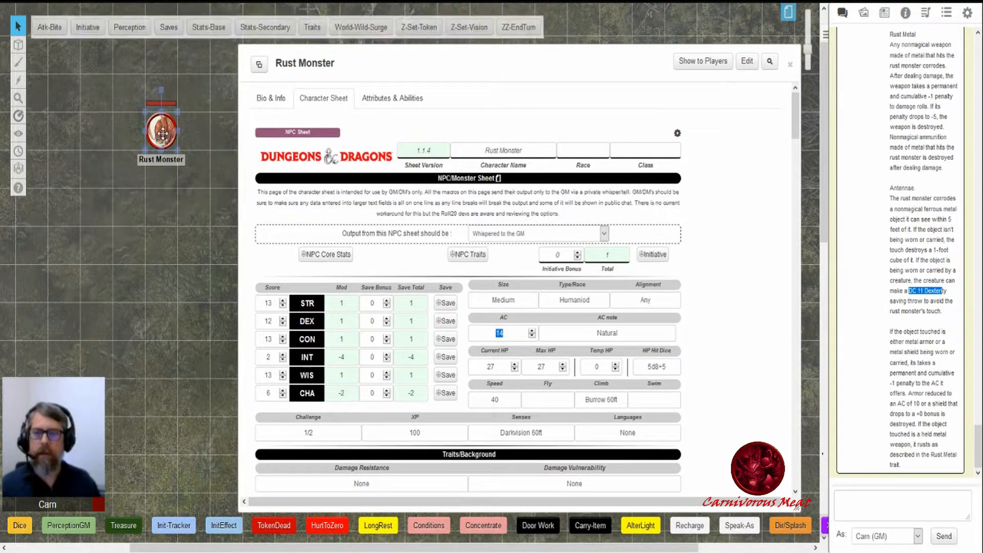
Run the Stats-Secondary token action and roll the Rust Monster's hit dice privately with /gmroll 5d8+5.
left_click(273, 31)
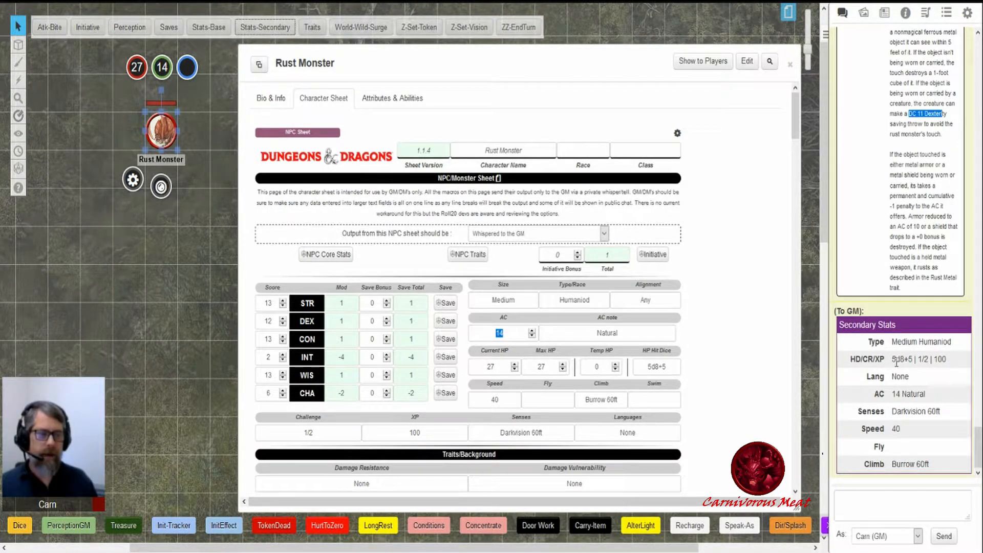
left_click(884, 501)
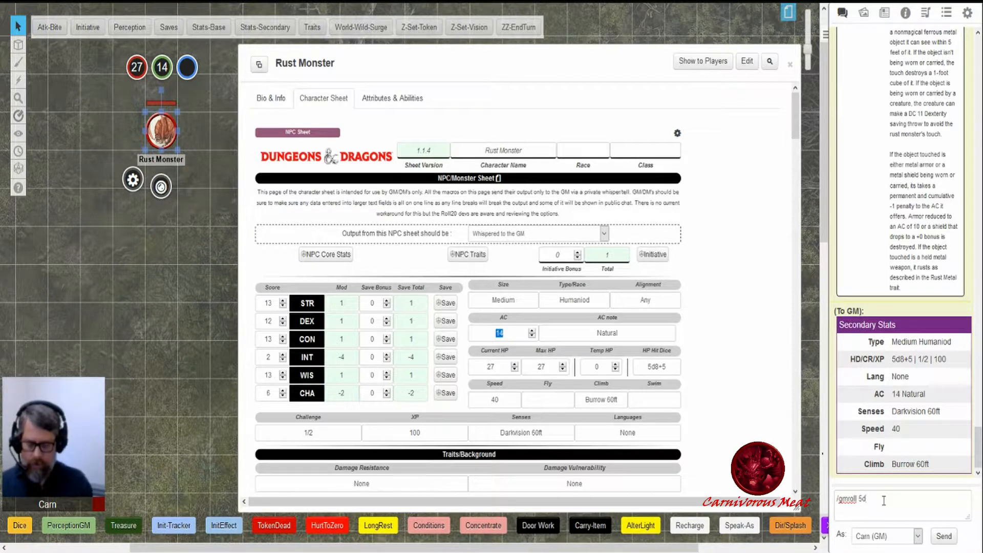
key("Return")
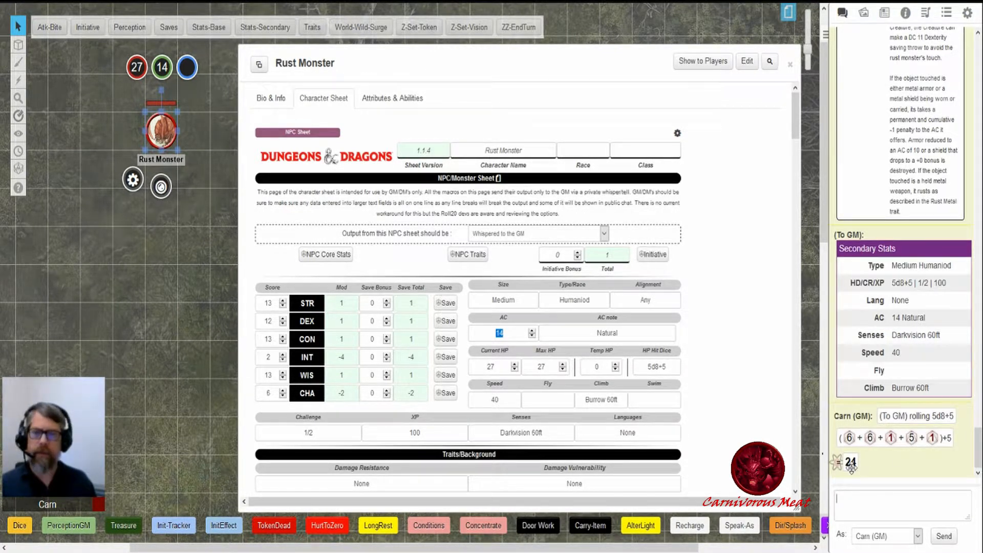
Set the Rust Monster token's Bar 3 current and maximum values to 24 and save the token.
left_click(135, 182)
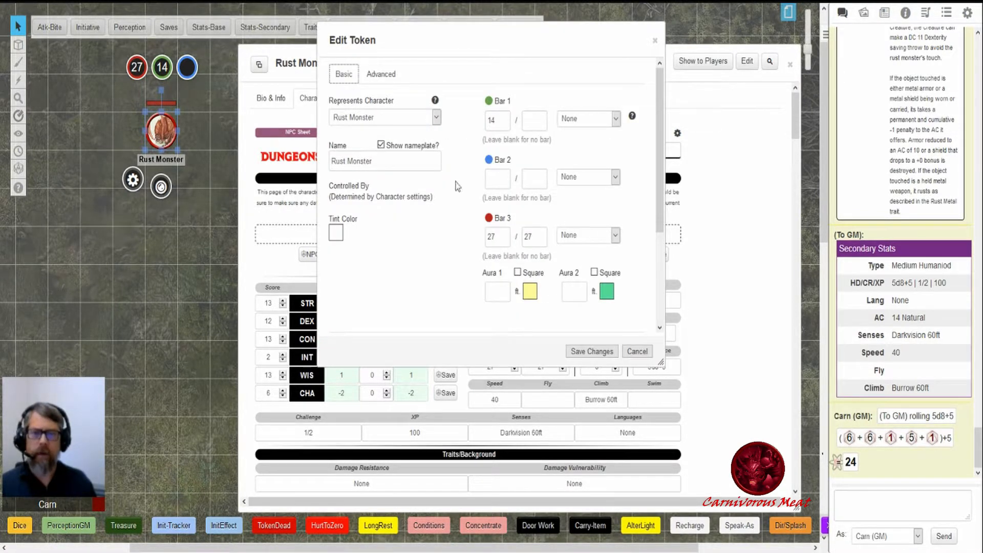
double_click(480, 238)
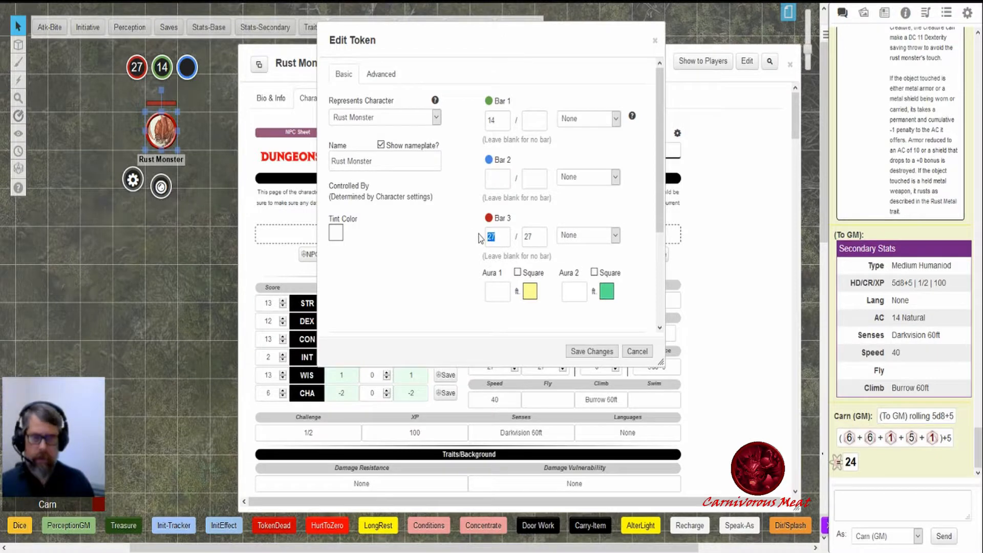
key("Tab")
type("24")
key("Tab")
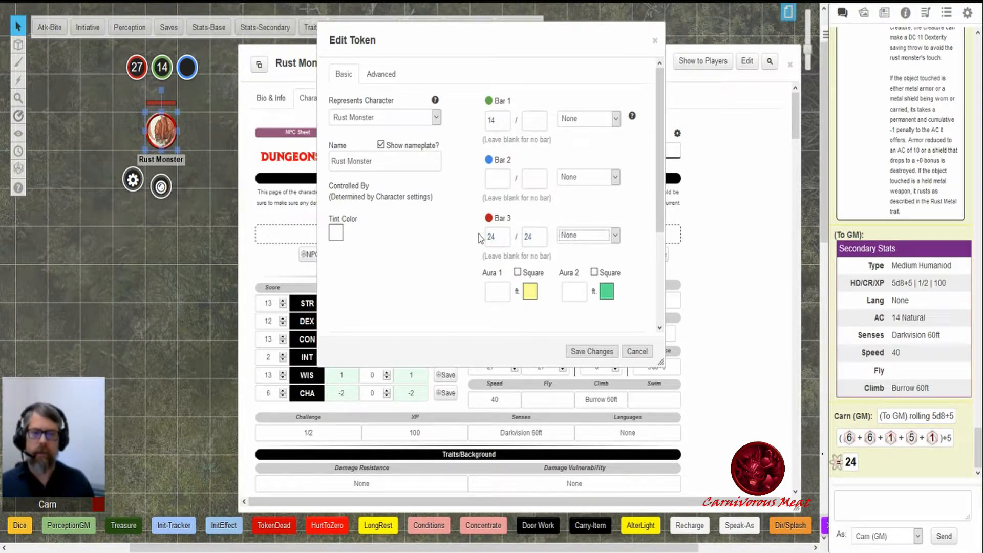
left_click(592, 352)
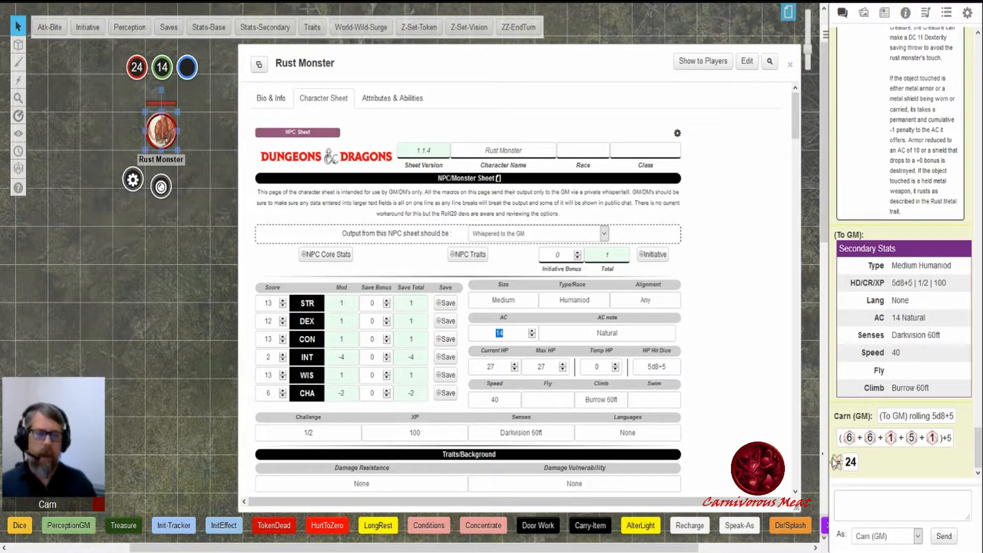
Repeat the private 5d8+5 roll in chat and paste a second Rust Monster token below the first.
left_click(861, 521)
key("Up")
key("Return")
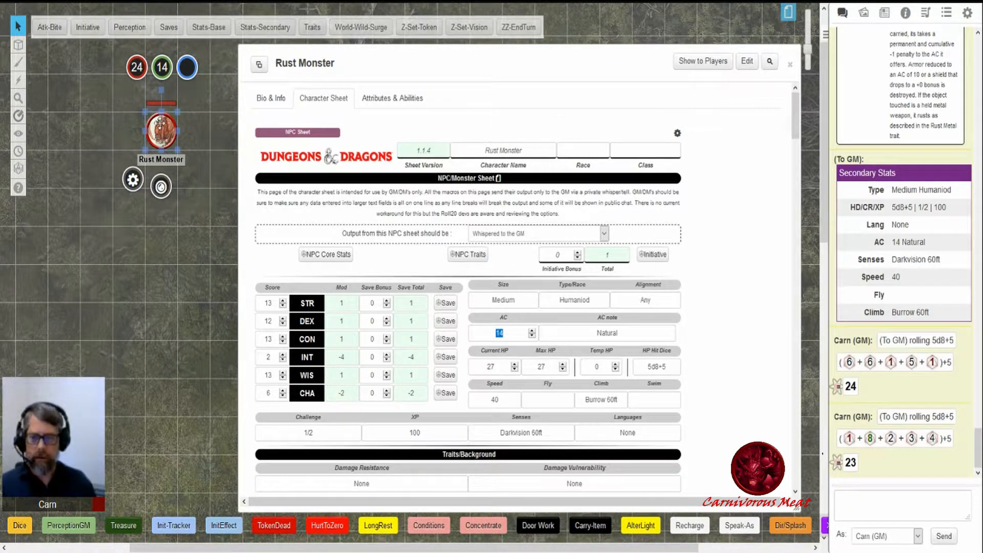
key("ctrl+v")
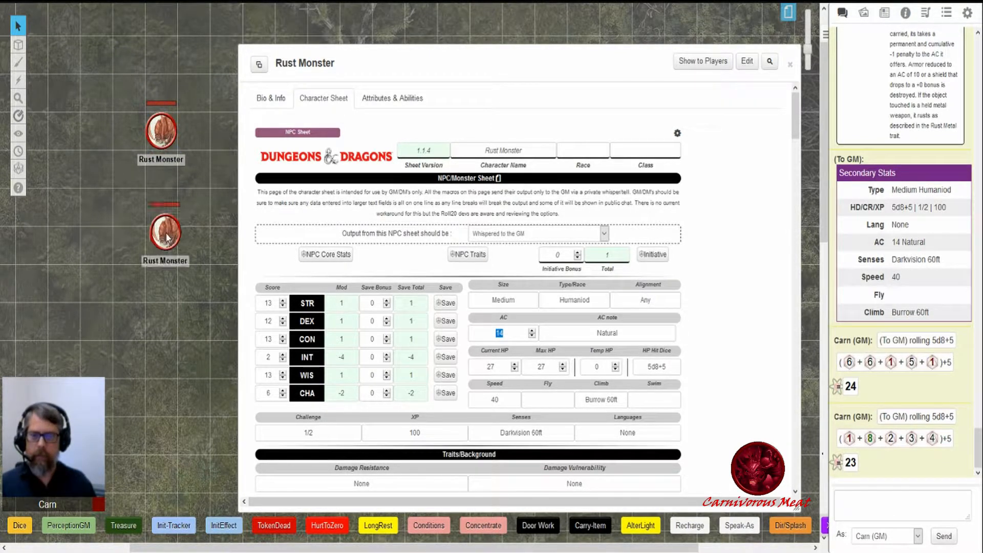
Align the second Rust Monster token directly below the first and set its Bar 3 current and maximum values to 23.
left_click_drag(167, 237, 189, 249)
left_click(135, 294)
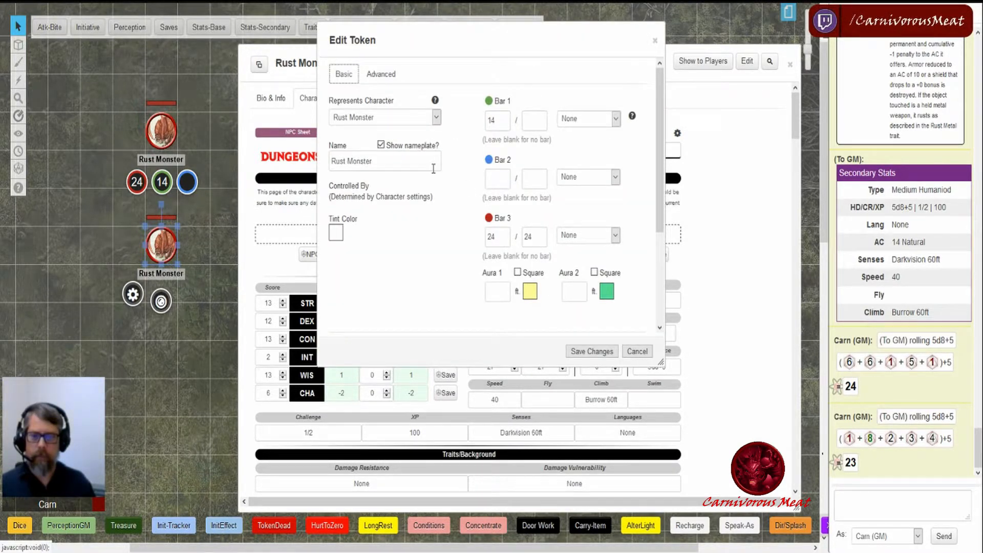
double_click(489, 237)
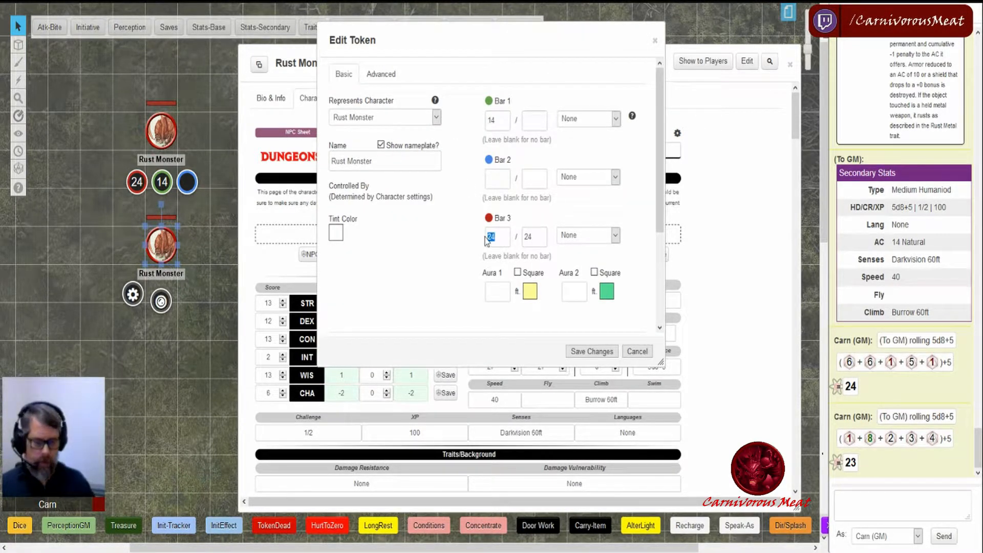
key("Tab")
type("23")
key("Tab")
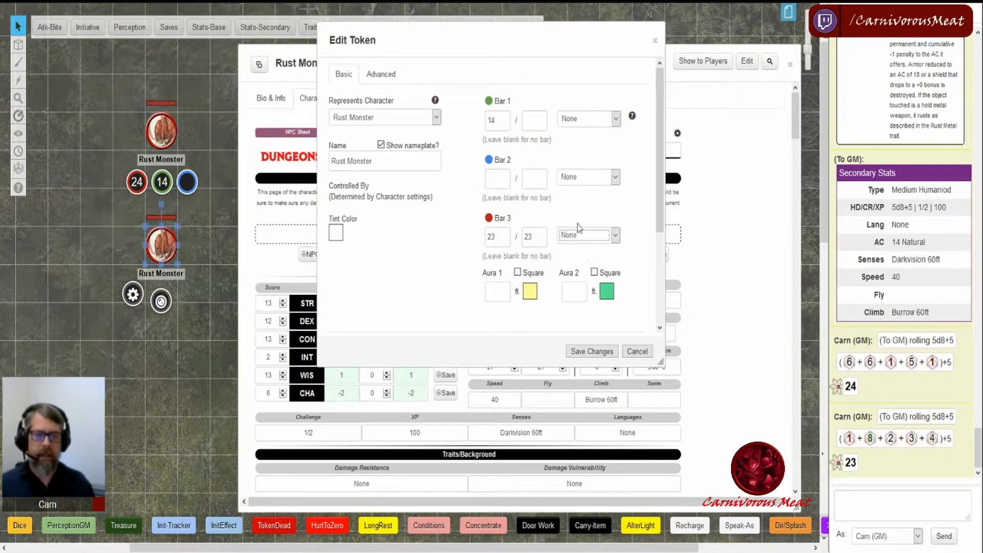
left_click(593, 351)
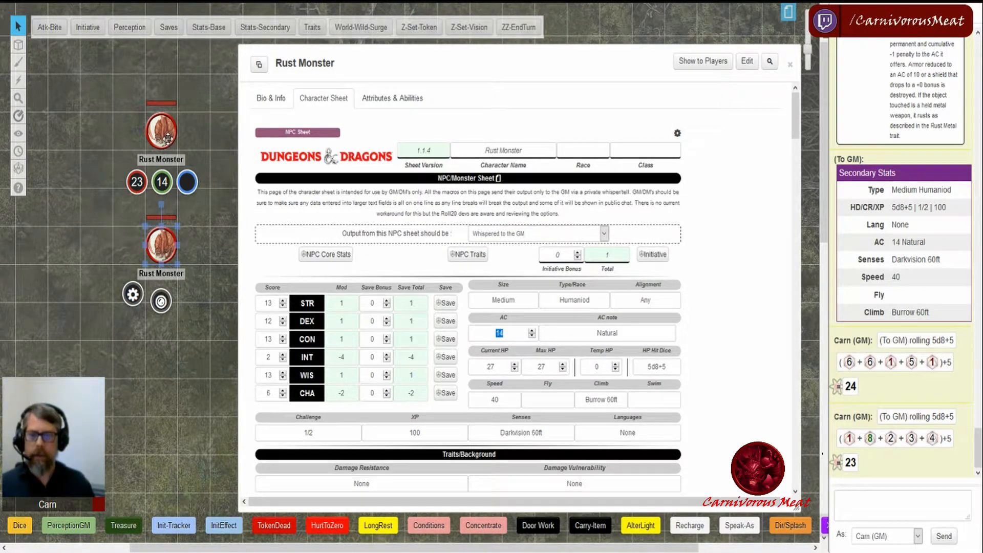
Review the first token's bars and the hit dice, AC and traits entries on the Rust Monster's NPC sheet.
left_click(163, 134)
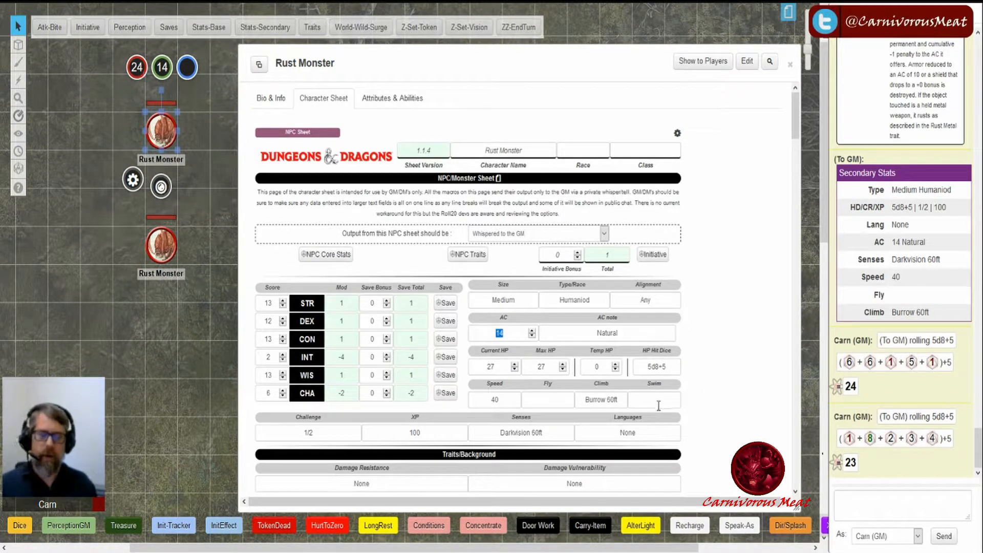
left_click_drag(664, 367, 648, 366)
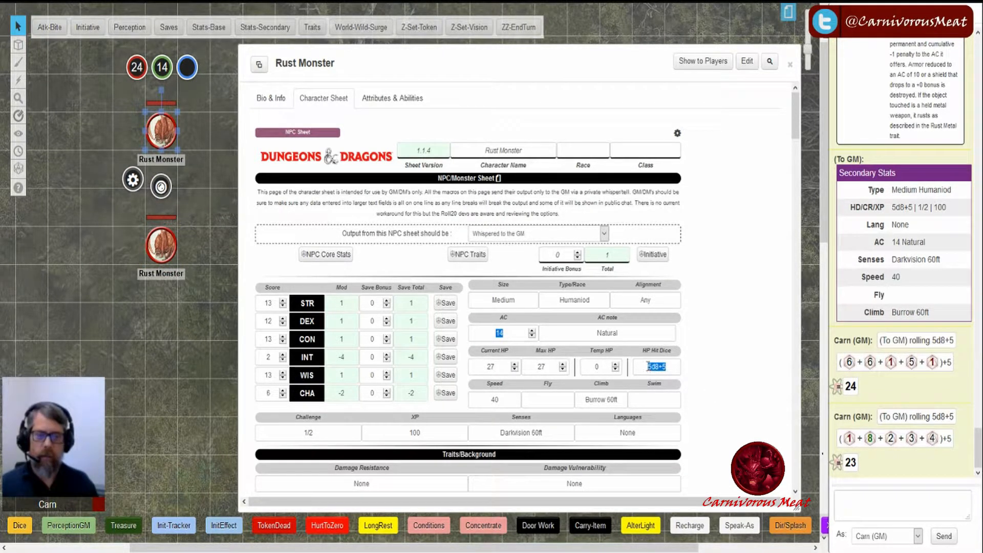
left_click(742, 342)
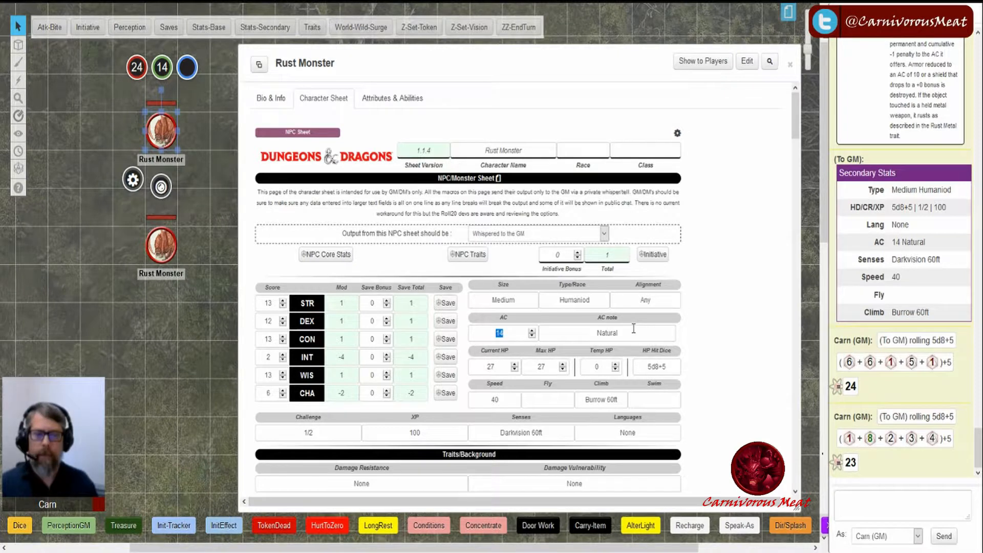
left_click(514, 333)
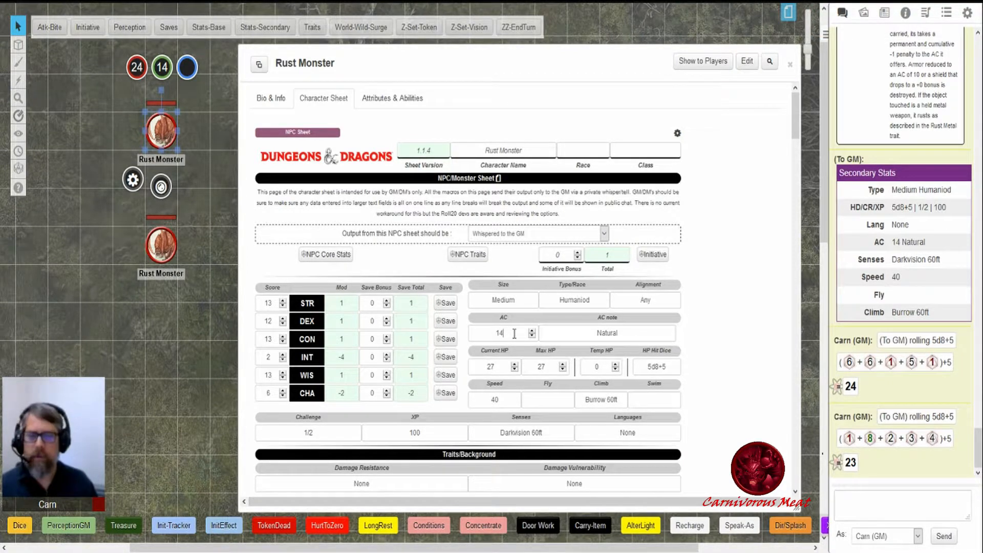
scroll(712, 324, "down", 2)
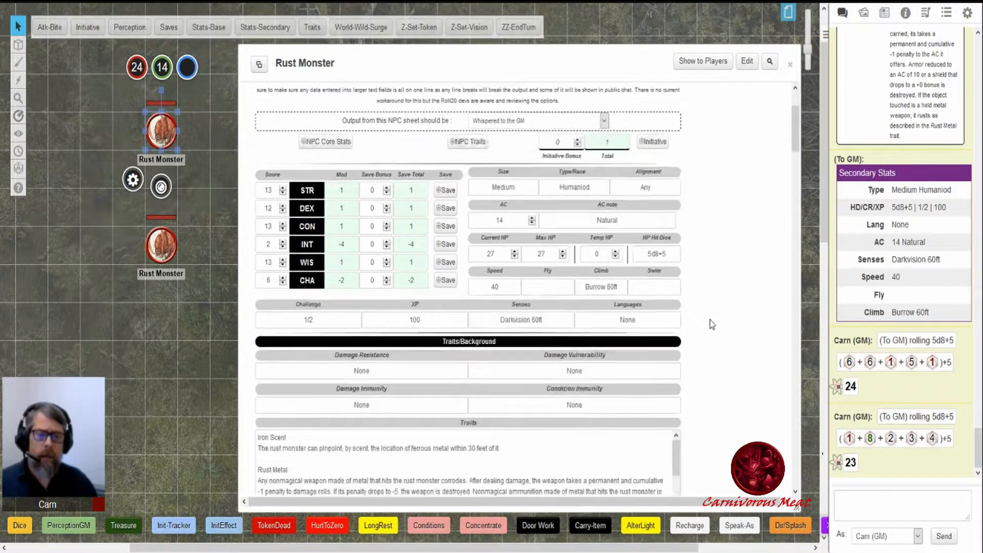
scroll(711, 324, "down", 6)
scroll(712, 324, "up", 8)
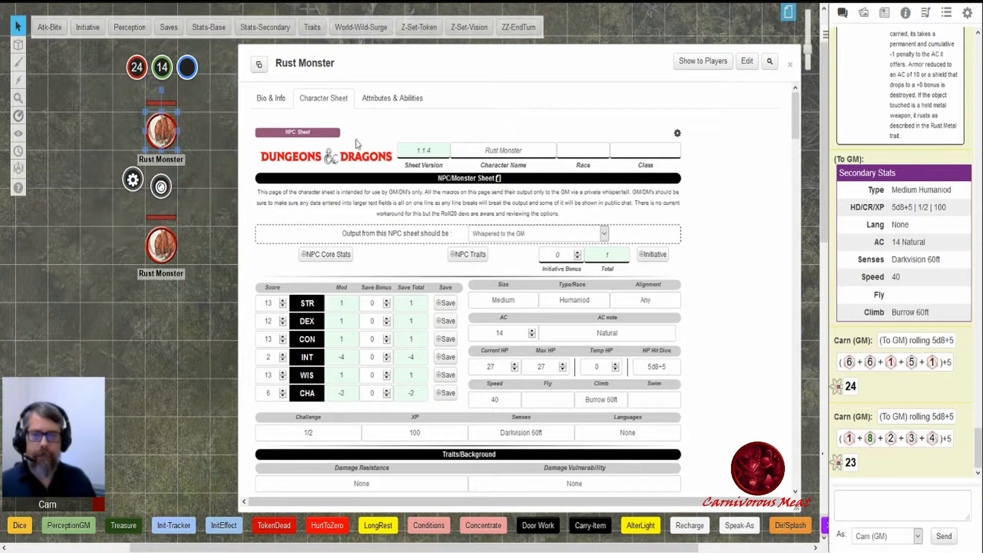
Delete the second Rust Monster token from the map.
left_click(162, 245)
key("Delete")
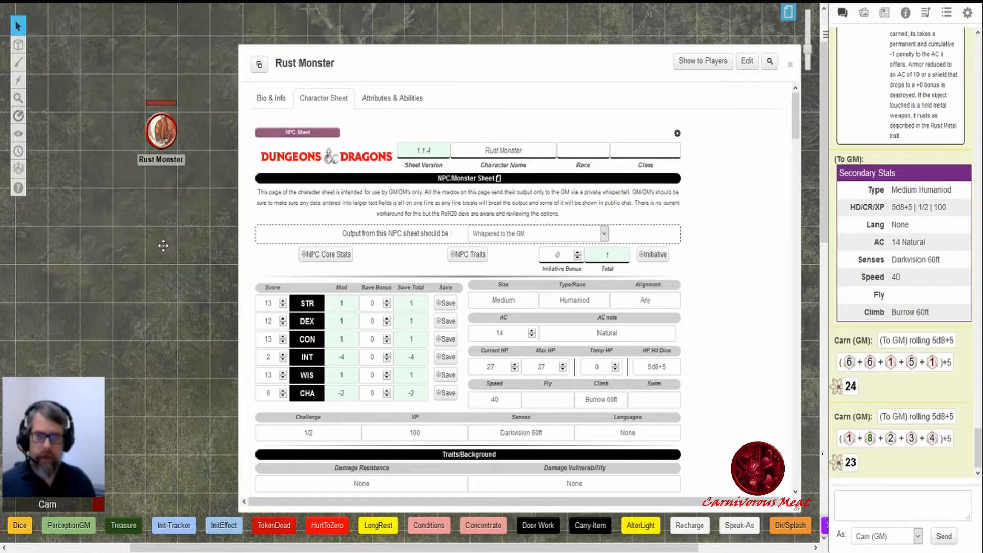
Open the Rust Monster's Z-Set-Token ability for editing and enlarge its text area to show the whole macro.
left_click(392, 99)
scroll(741, 310, "down", 5)
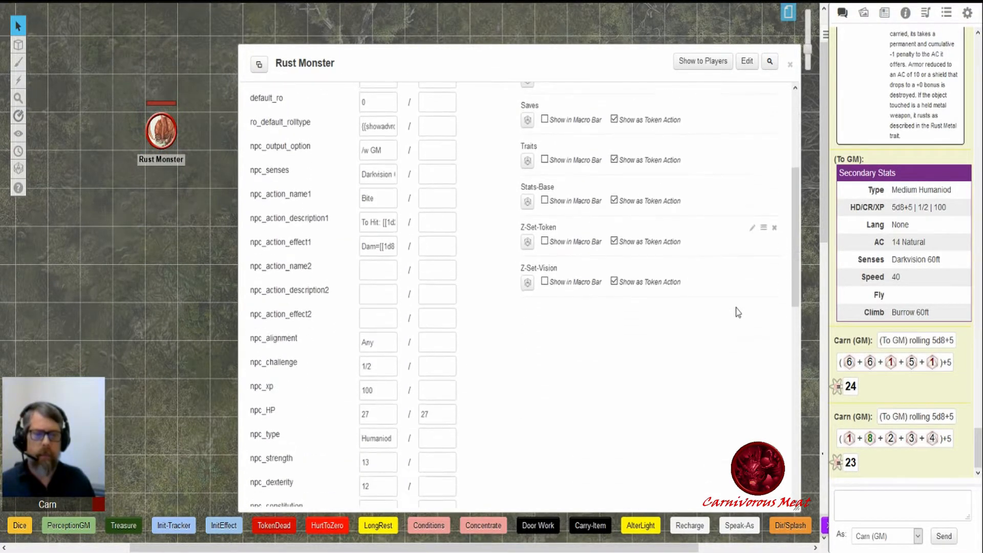
left_click(753, 225)
left_click_drag(757, 336, 768, 419)
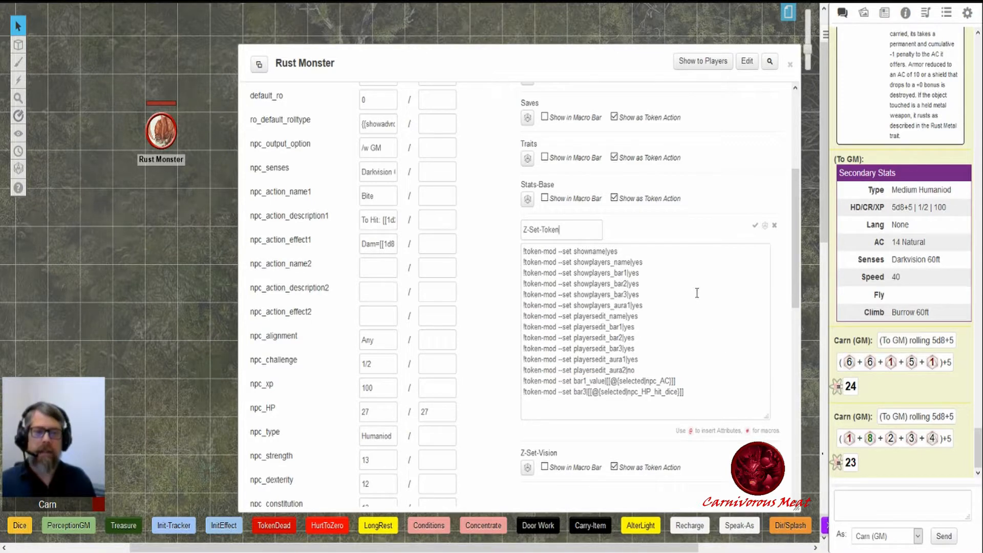
Move the Rust Monster token down and left on the map and review its advanced token settings without saving.
left_click_drag(168, 137, 130, 211)
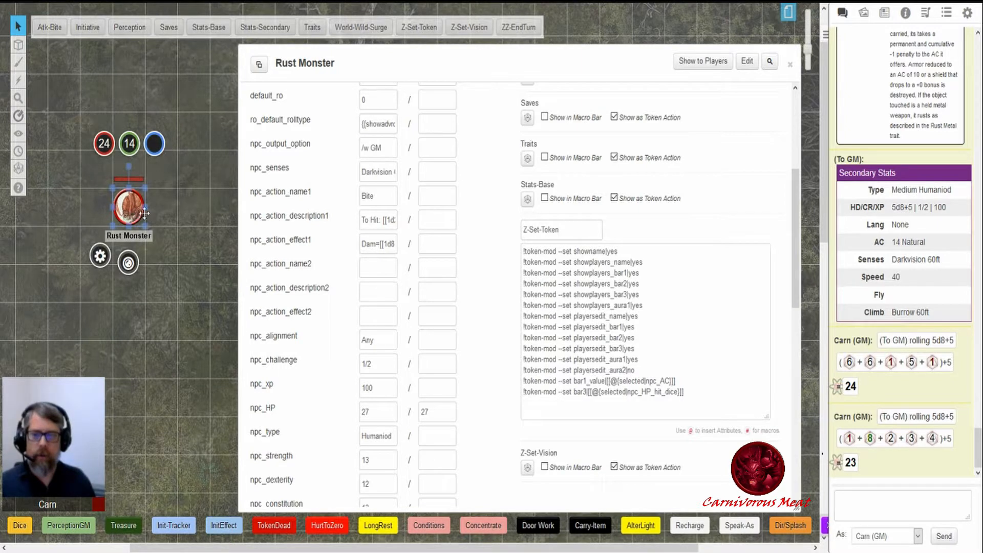
left_click(108, 260)
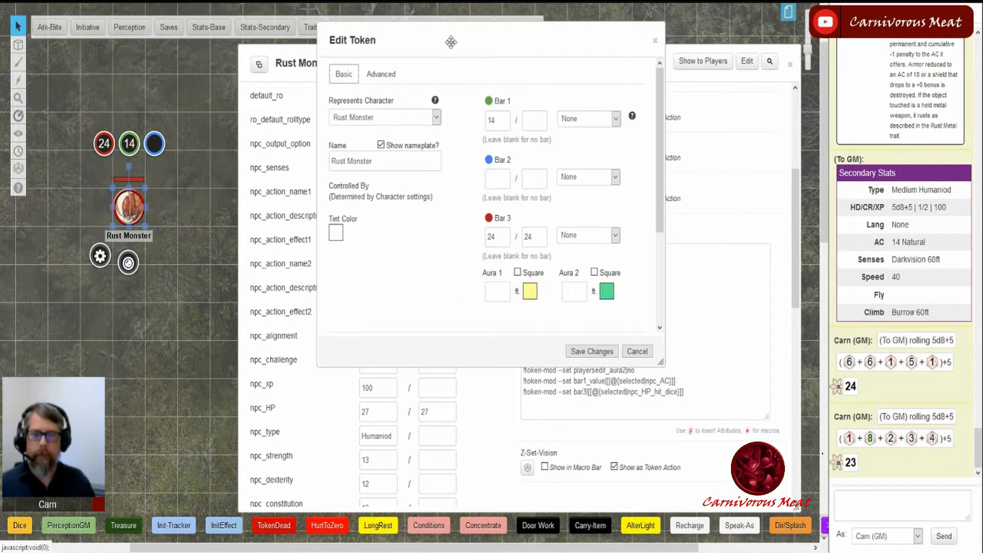
left_click_drag(450, 39, 263, 163)
left_click(235, 162)
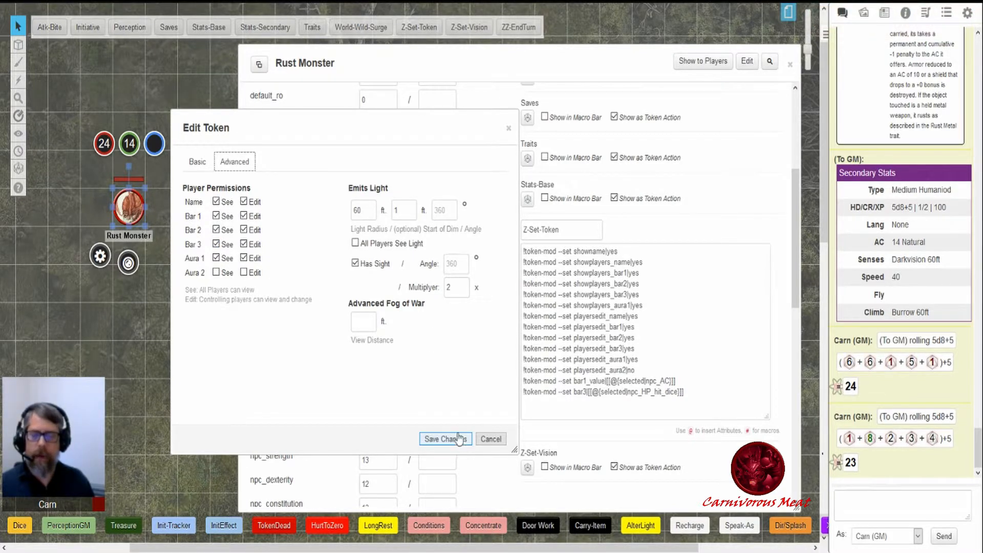
left_click(197, 162)
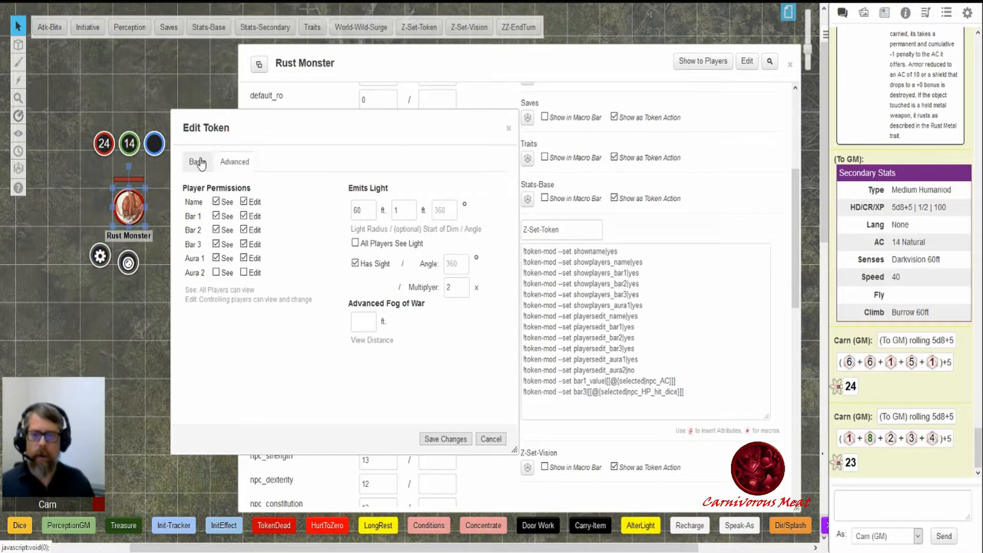
left_click(491, 439)
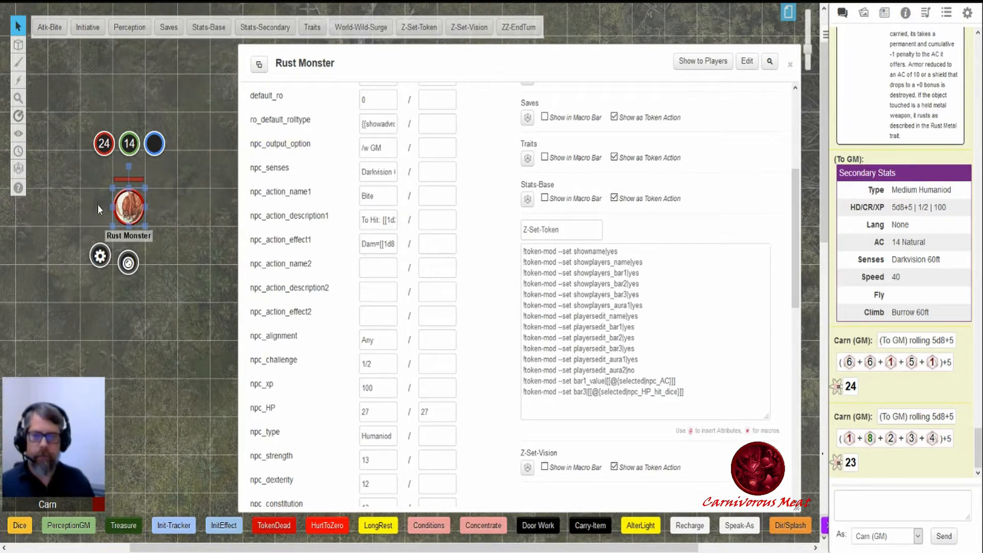
Place the token's settings beside the Z-Set-Token macro and compare the nameplate and player permissions with the showname through playersedit_aura2 lines.
left_click(100, 256)
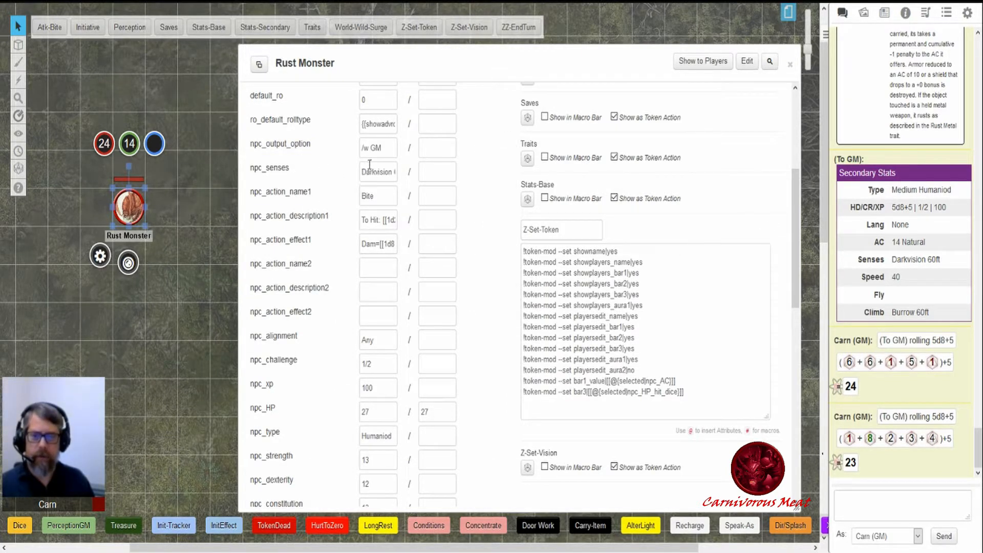
left_click_drag(418, 39, 253, 115)
left_click(216, 151)
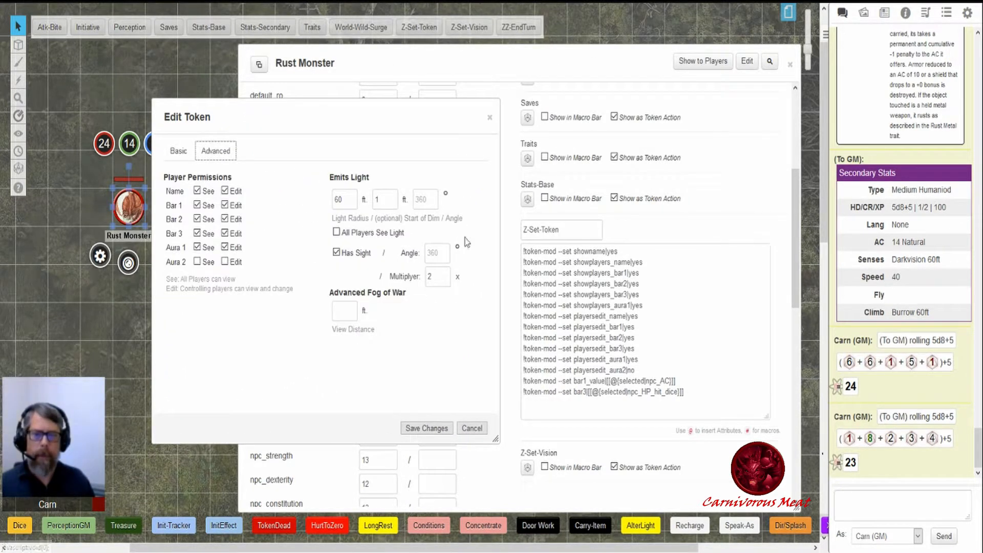
left_click_drag(528, 251, 618, 251)
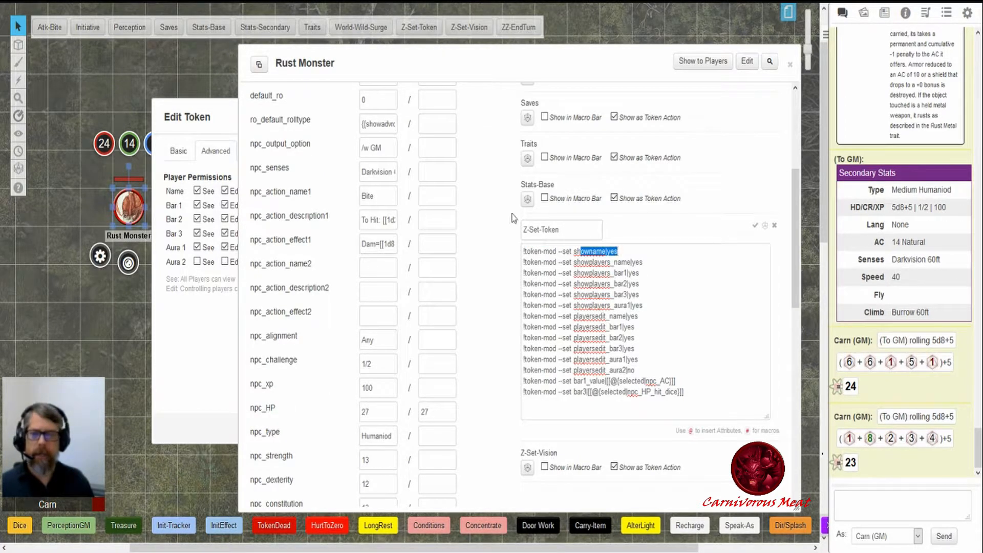
left_click(234, 145)
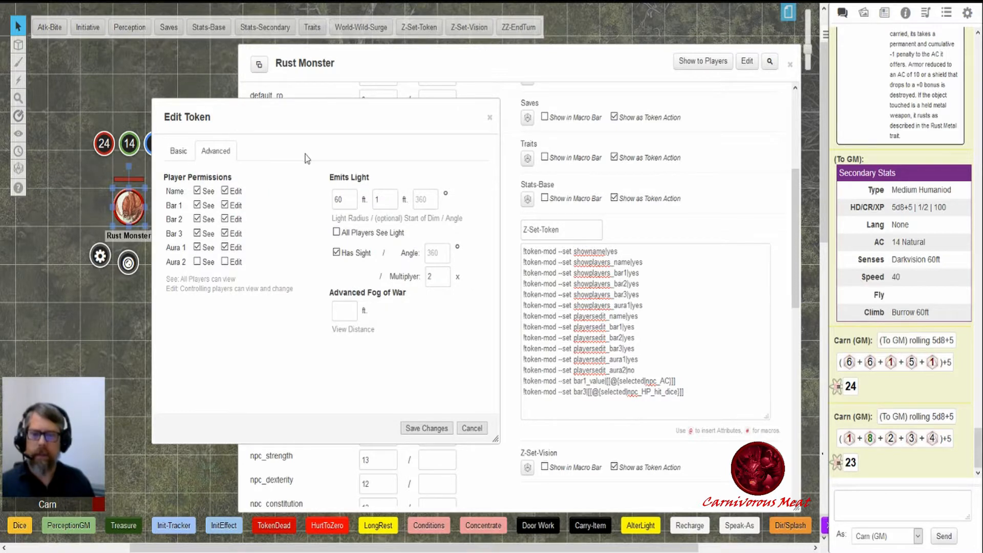
left_click(180, 152)
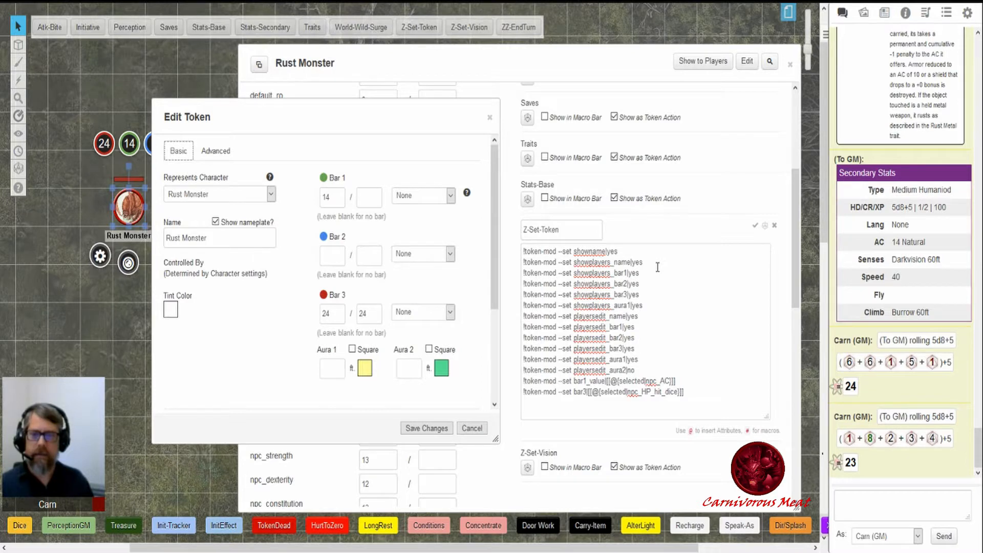
left_click(217, 152)
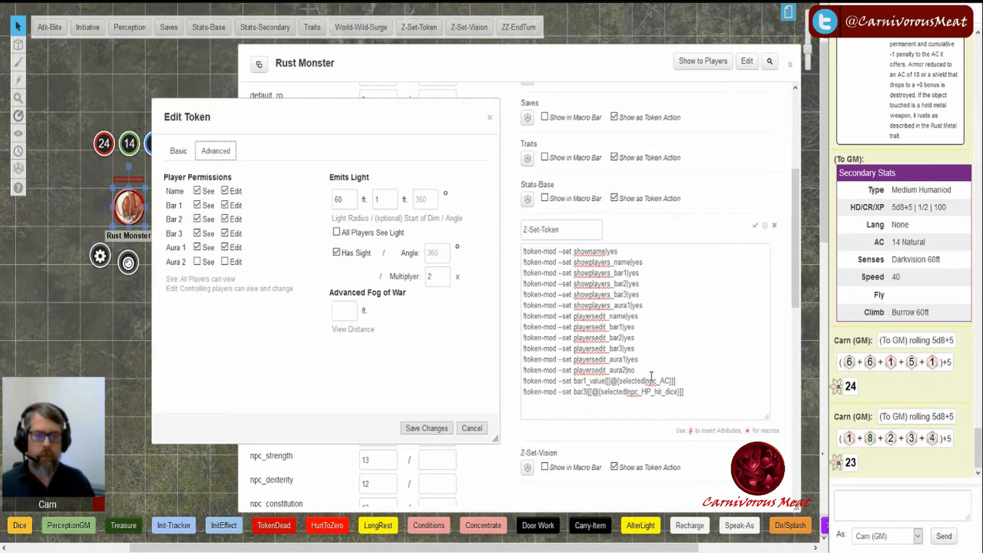
left_click_drag(549, 252, 637, 374)
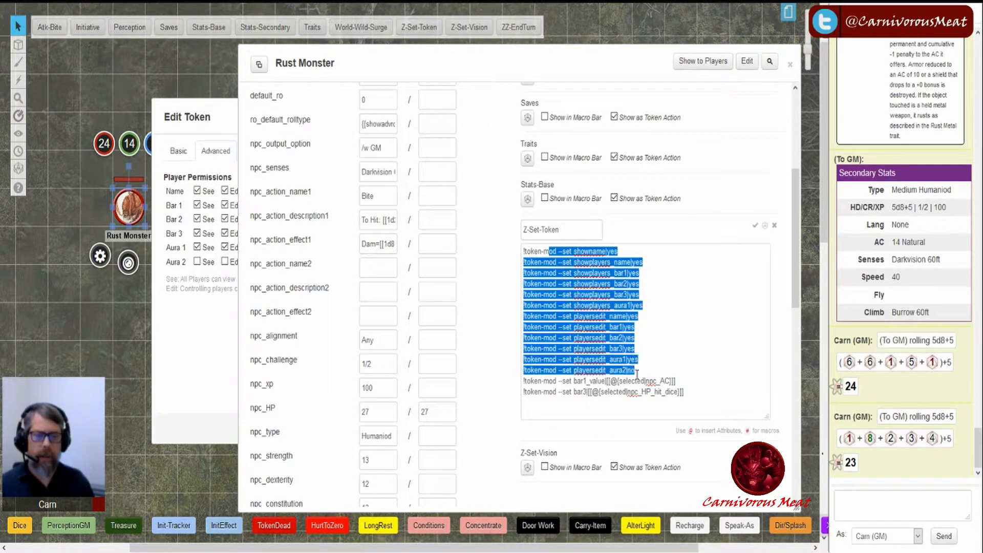
left_click(638, 372)
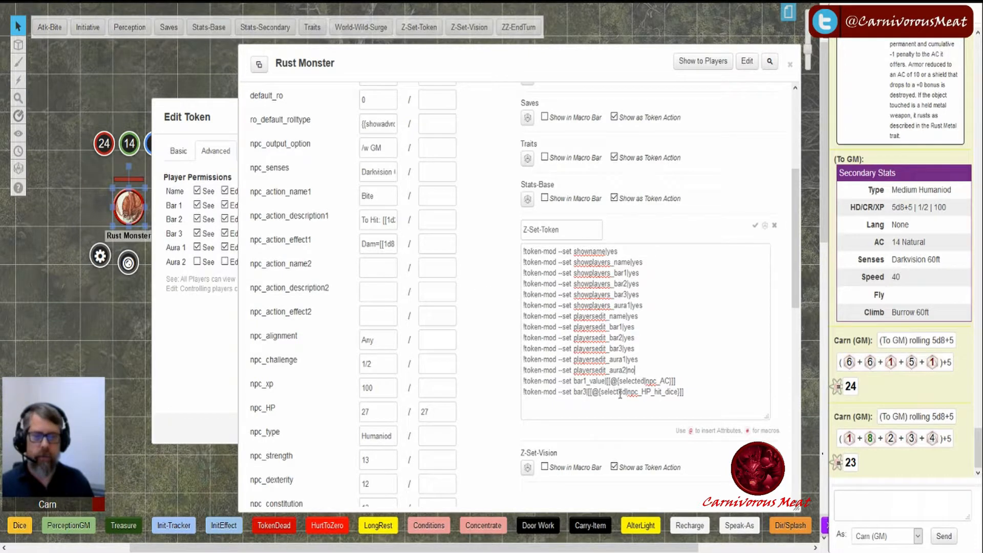
Compare the macro's bar1_value line, which references npc_AC, with the token's Bar 1 value.
left_click_drag(573, 381, 674, 382)
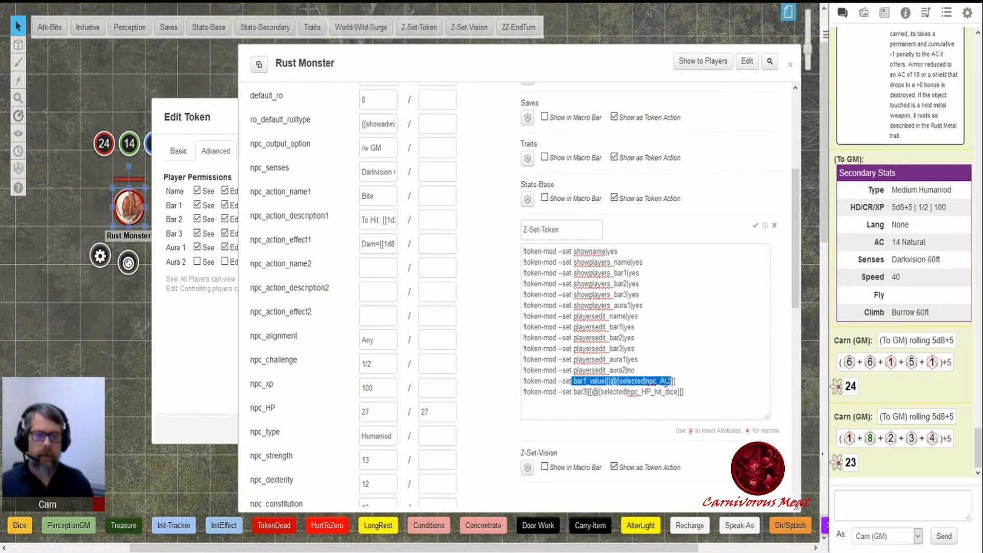
left_click(206, 344)
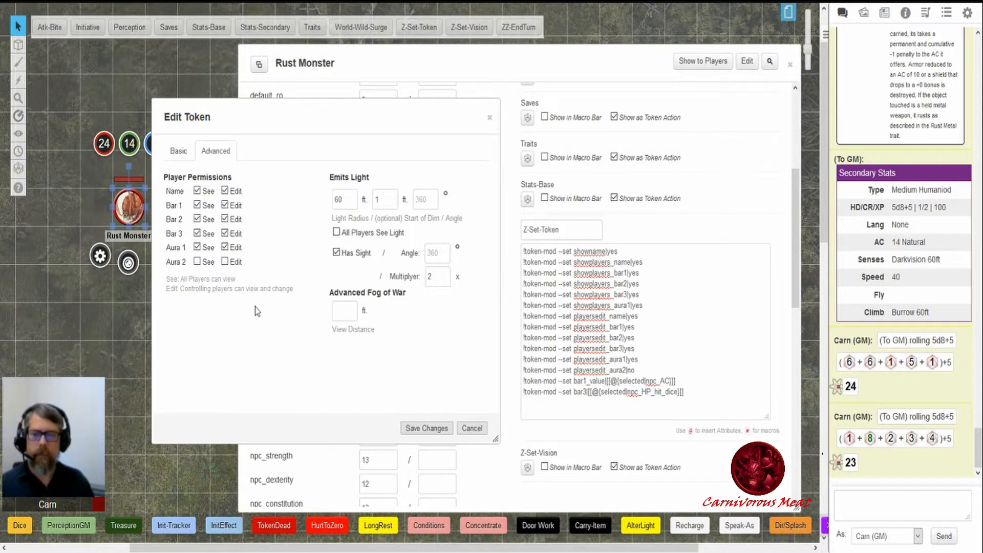
left_click(177, 151)
left_click(336, 198)
double_click(339, 200)
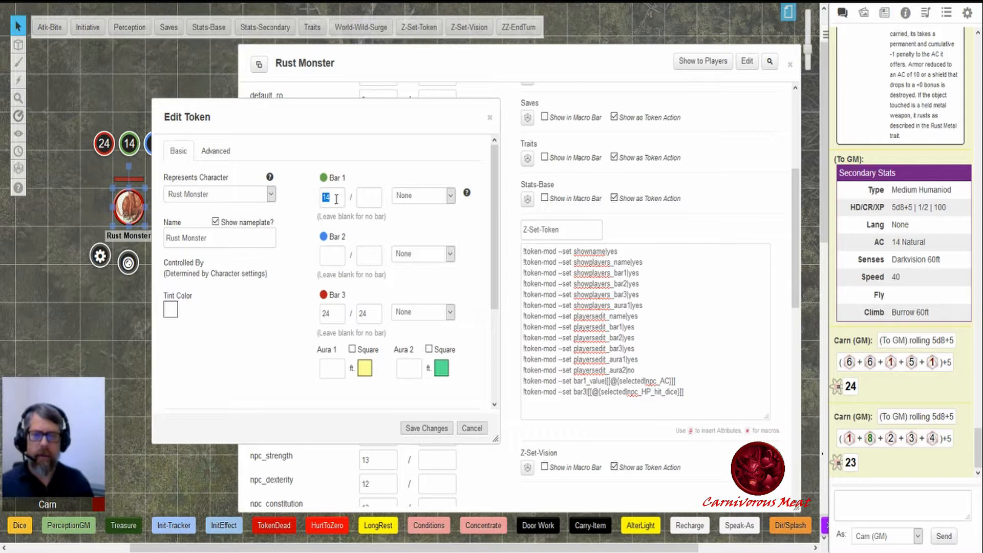
left_click_drag(573, 382, 665, 380)
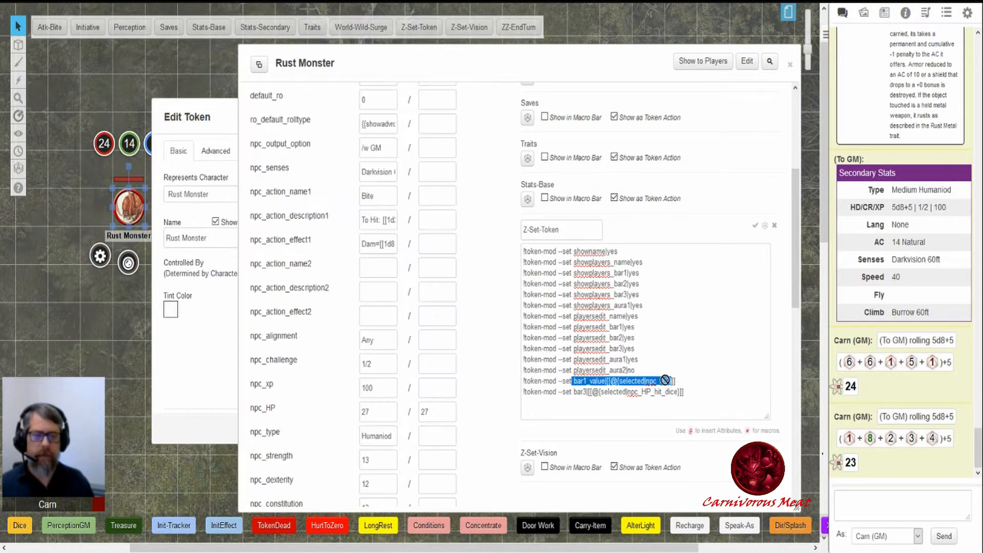
left_click(661, 381)
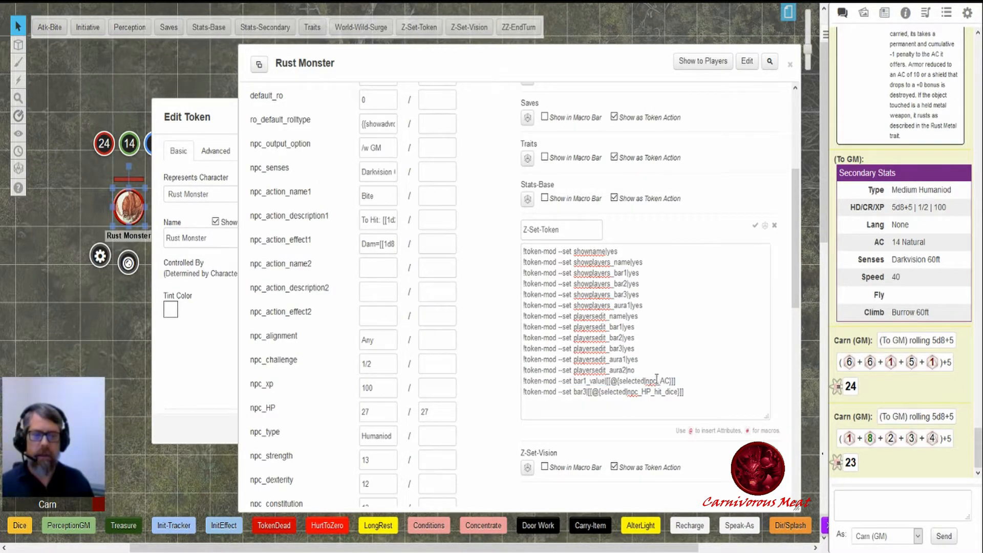
left_click_drag(646, 381, 669, 379)
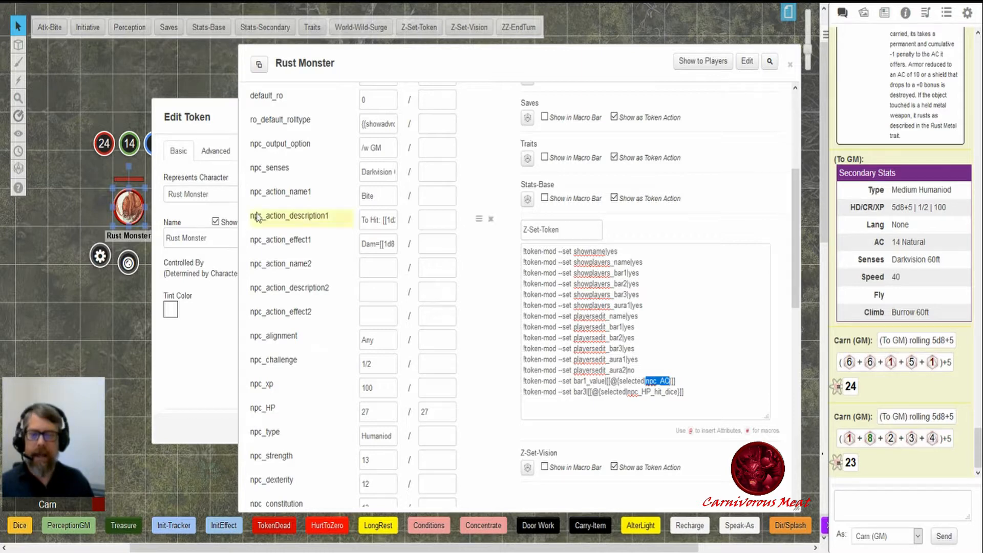
left_click(210, 291)
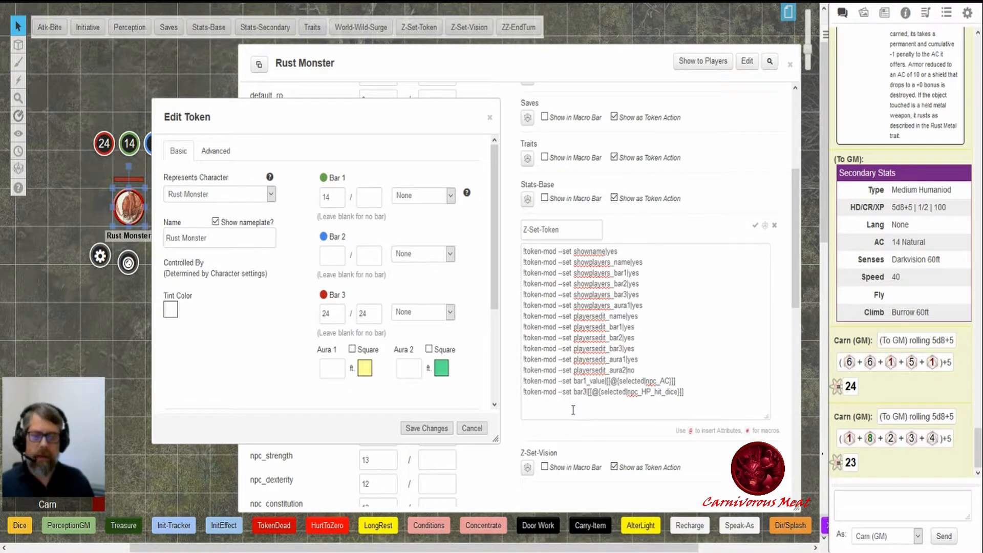
Move the Rust Monster token up and left on the map and examine the npc_HP_hit_dice reference in the macro's bar3 line.
left_click(612, 406)
left_click_drag(126, 205, 92, 128)
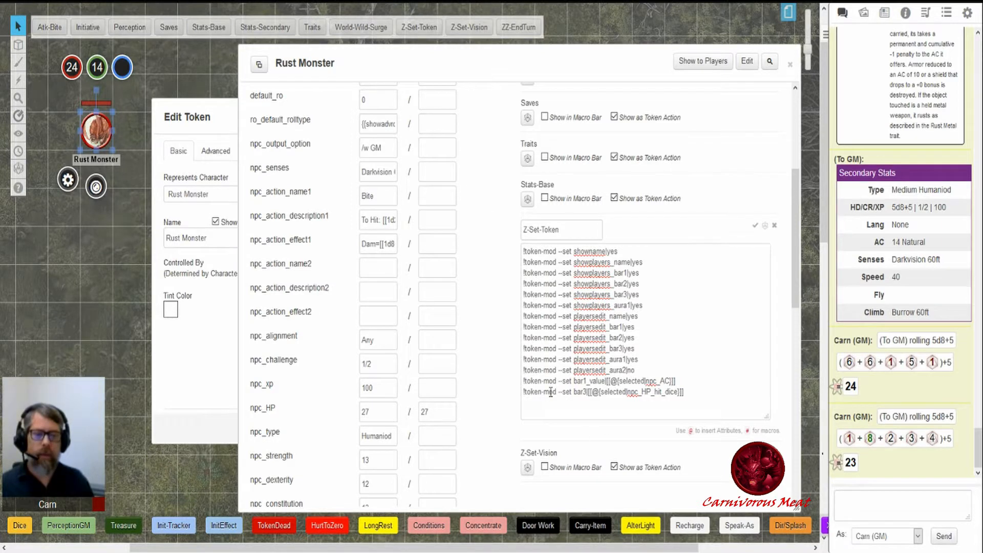
left_click_drag(579, 392, 673, 392)
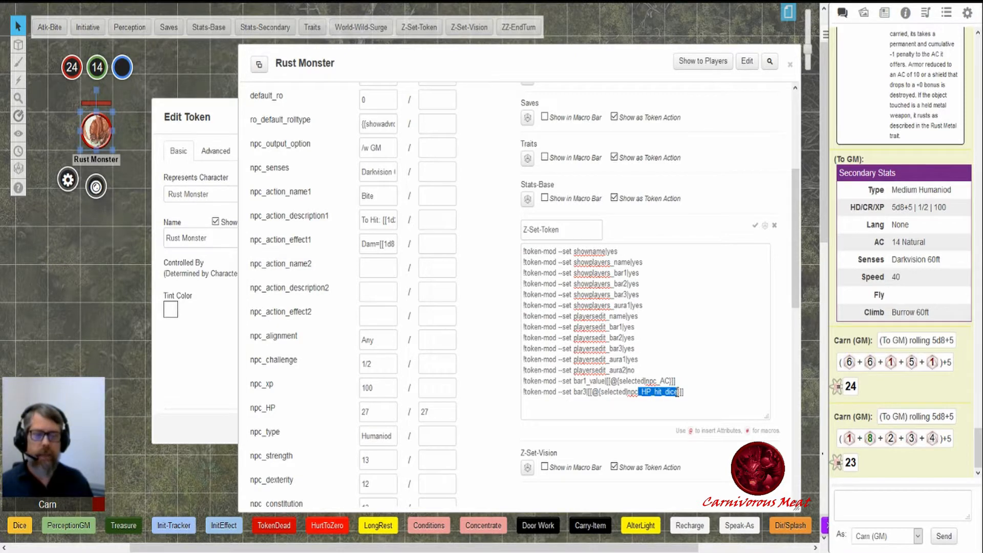
Examine the HP Hit Dice field on the Rust Monster's NPC character sheet.
left_click(504, 192)
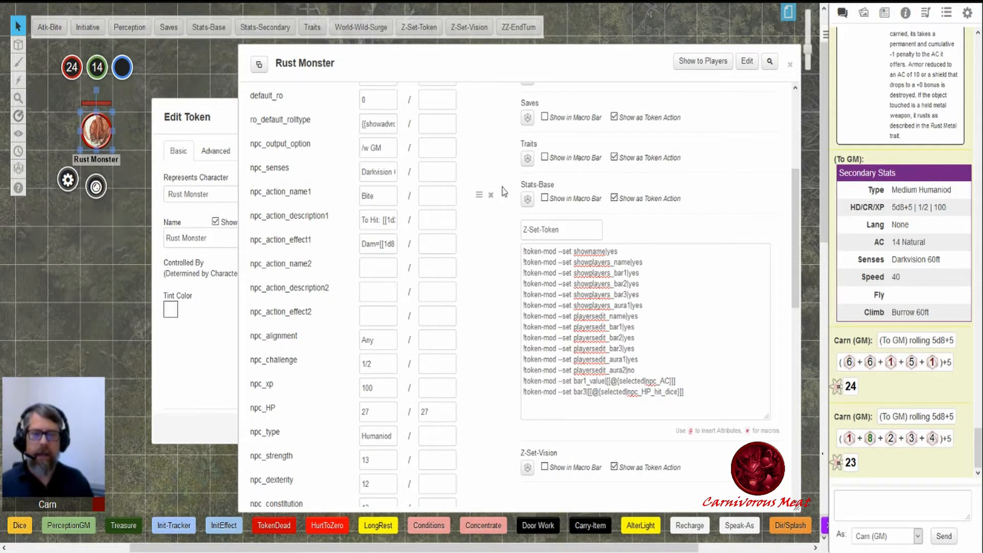
scroll(461, 163, "up", 10)
left_click(324, 98)
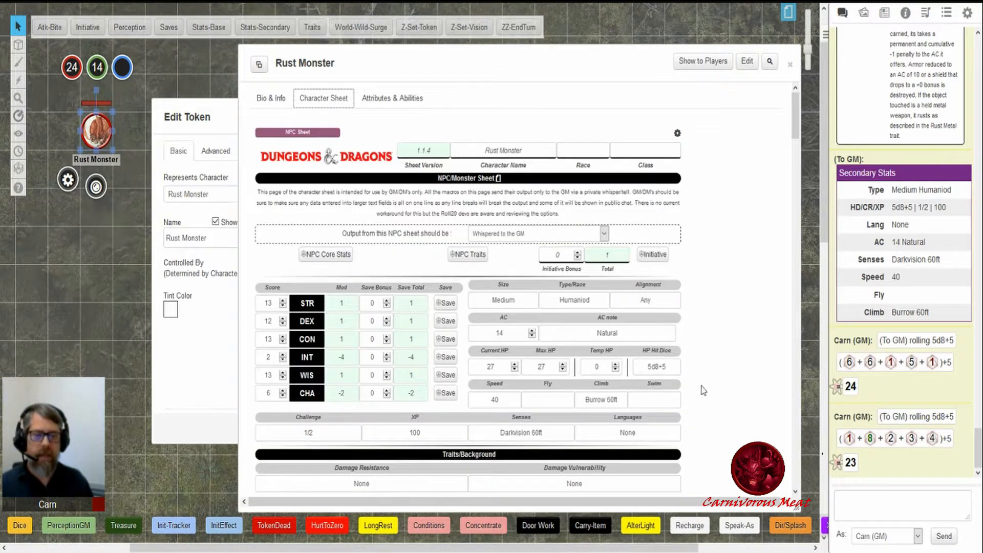
left_click_drag(648, 366, 666, 366)
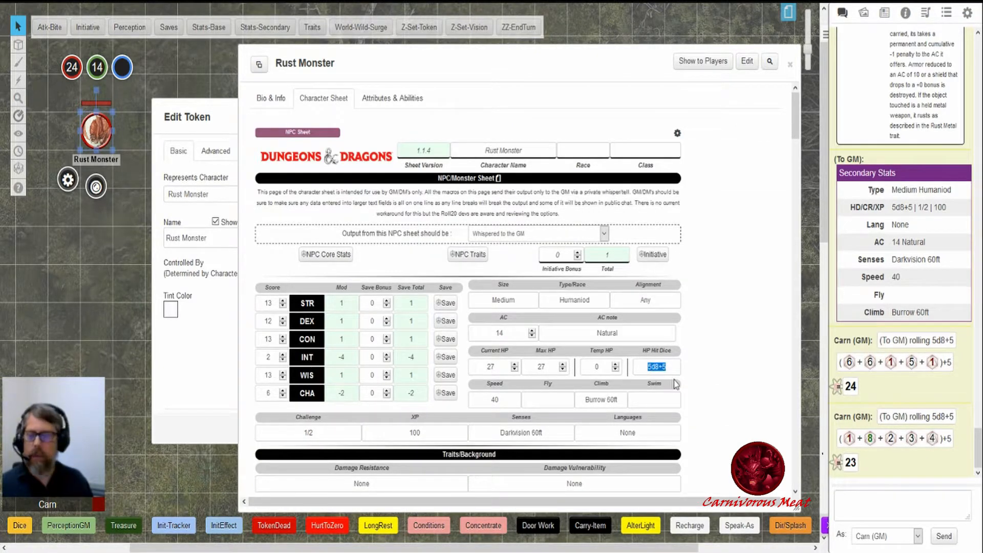
Review the Rust Monster token's player permissions and its basic bar values in the token settings.
left_click(109, 209)
left_click(99, 130)
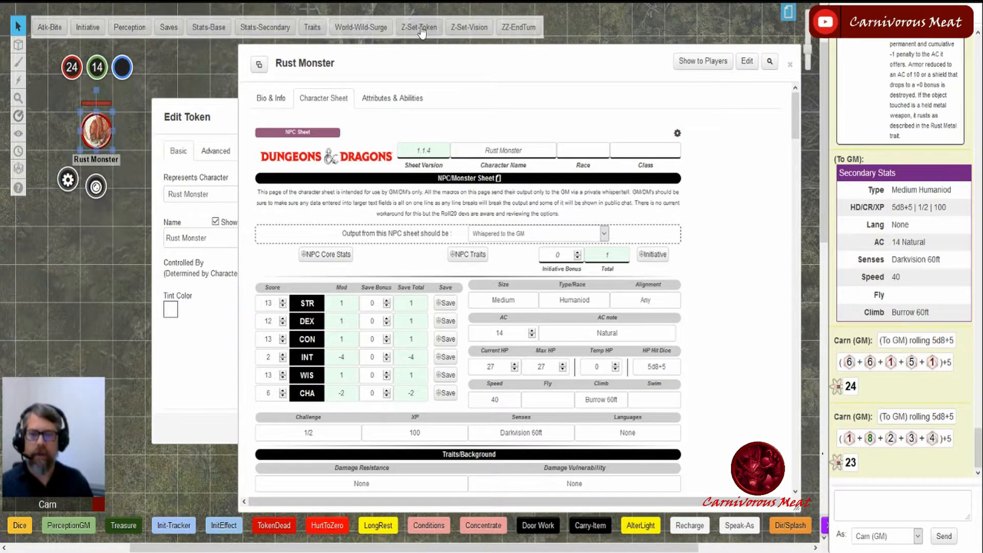
left_click(228, 115)
left_click(223, 155)
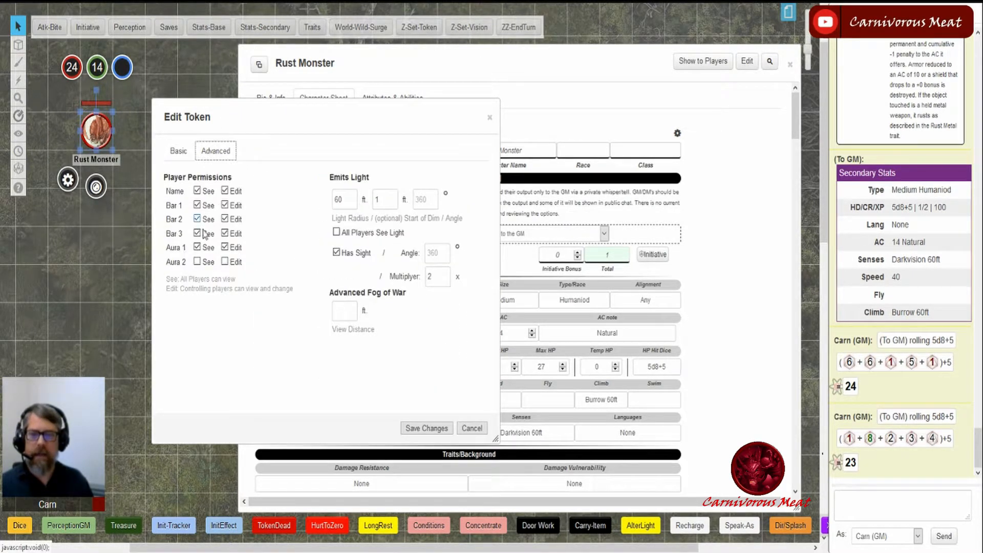
left_click(179, 151)
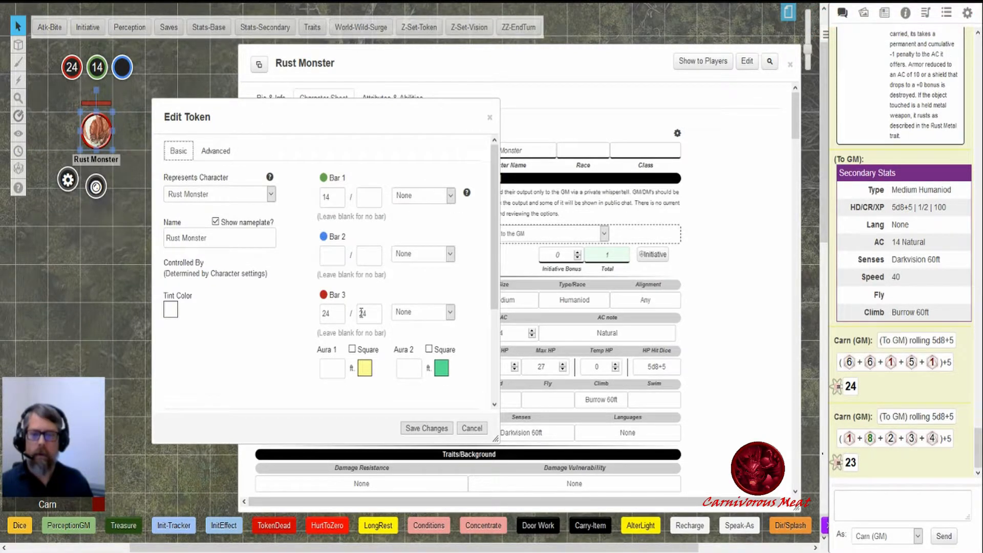
Reroll the Rust Monster token's hit points three times with Z-Set-Token and check Bar 3 in freshly opened token settings without saving.
left_click(425, 30)
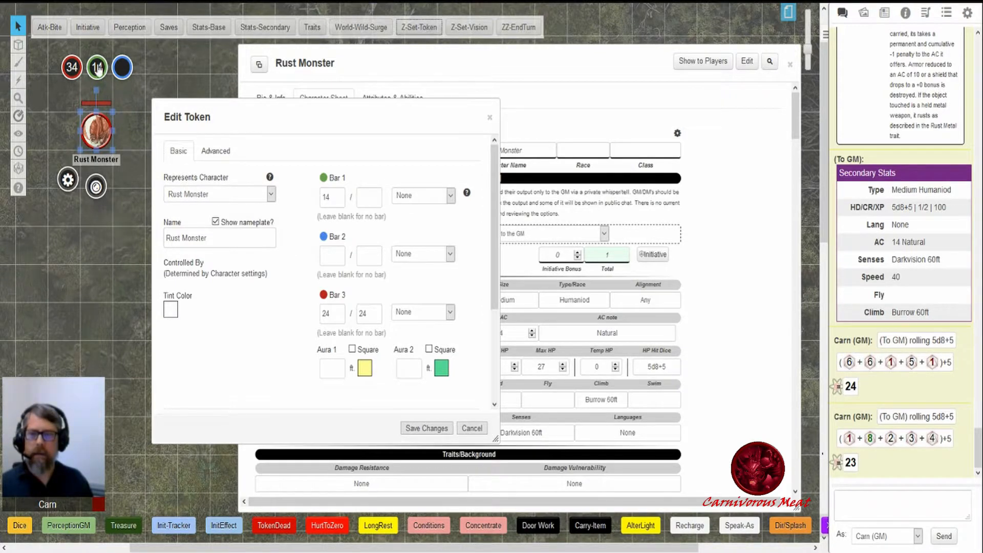
left_click(411, 33)
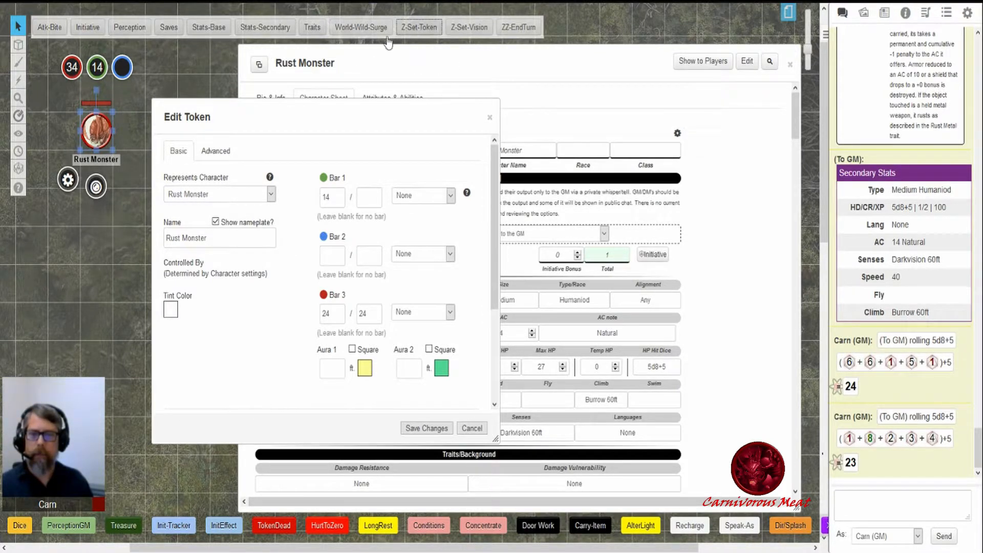
left_click(412, 30)
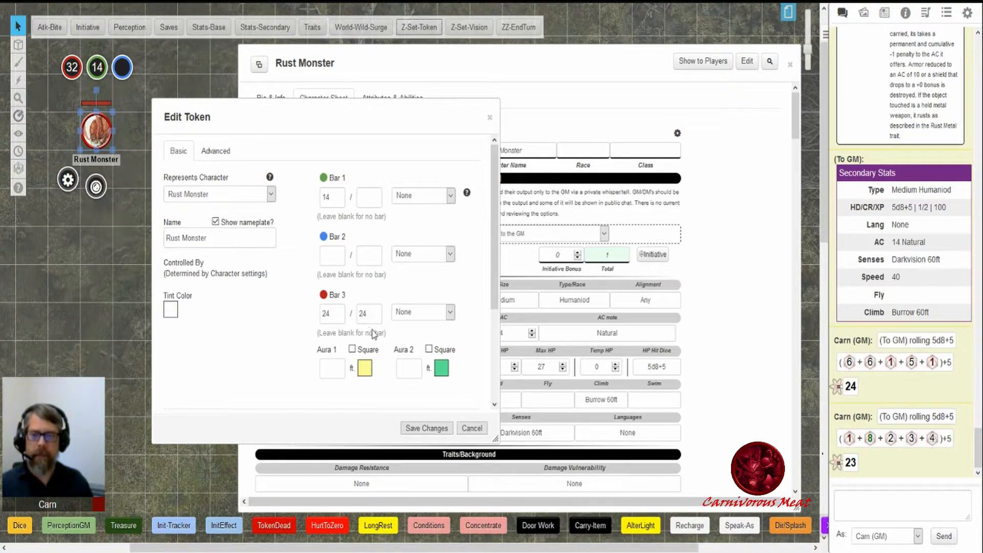
left_click(473, 429)
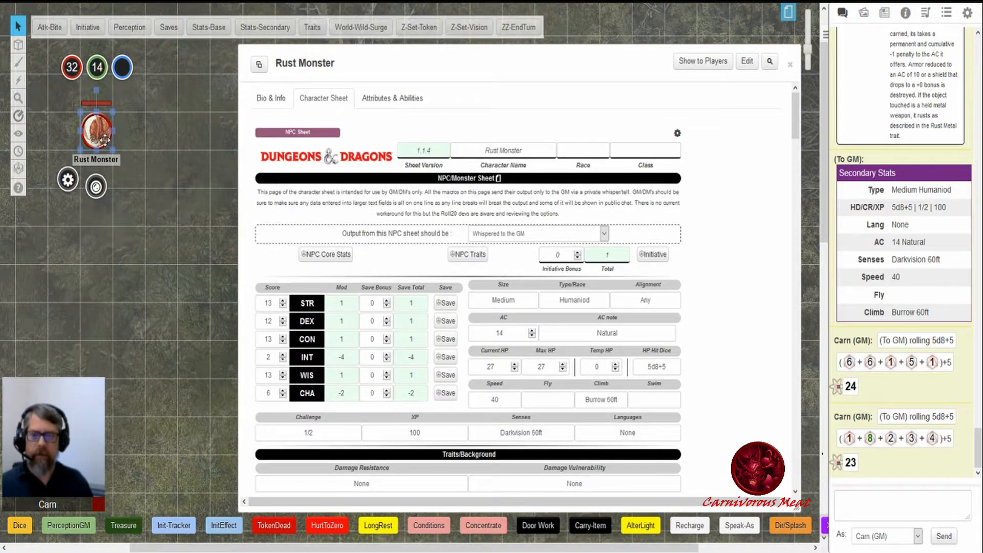
left_click(67, 180)
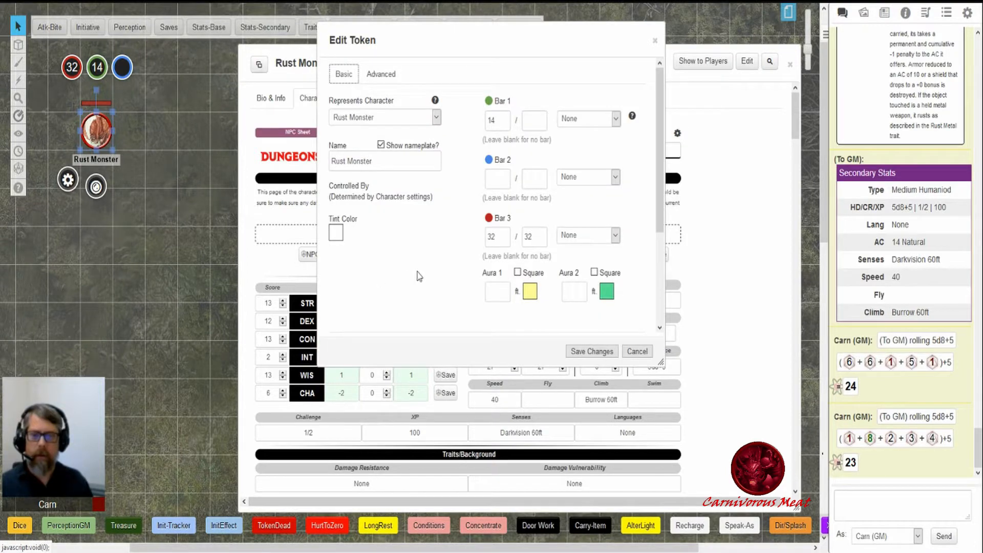
left_click(641, 353)
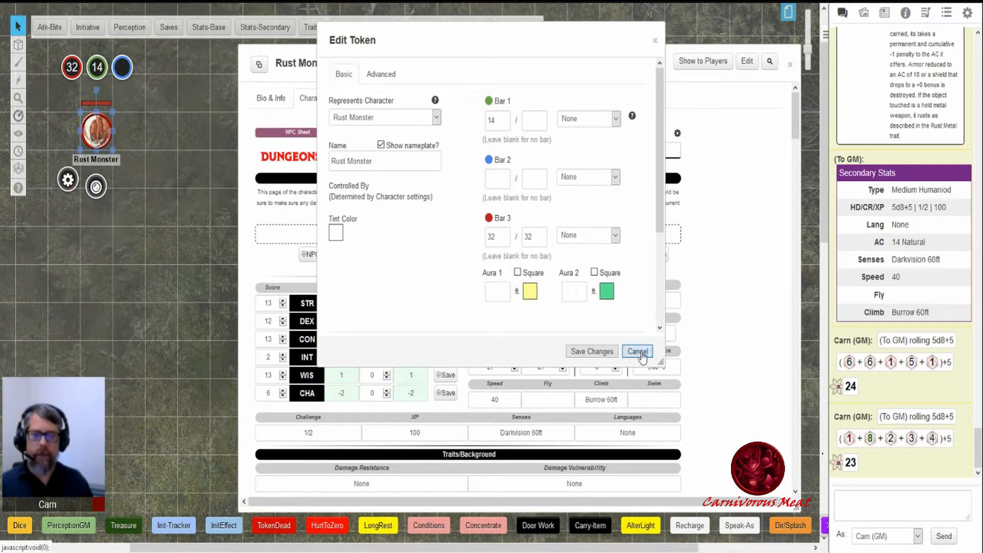
Run Z-Set-Token once more on the token and verify its Bar 3 current and maximum values without saving the settings.
left_click(419, 27)
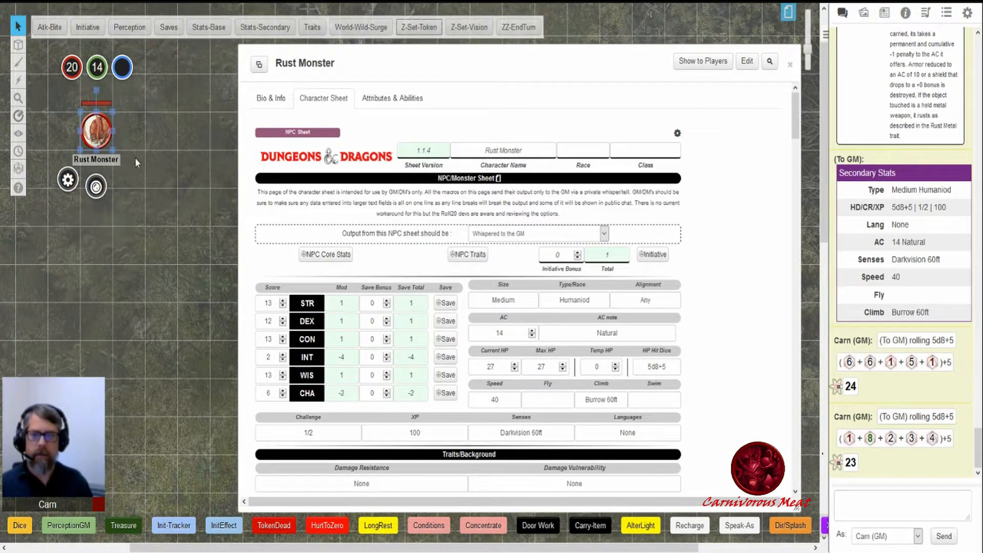
left_click(66, 184)
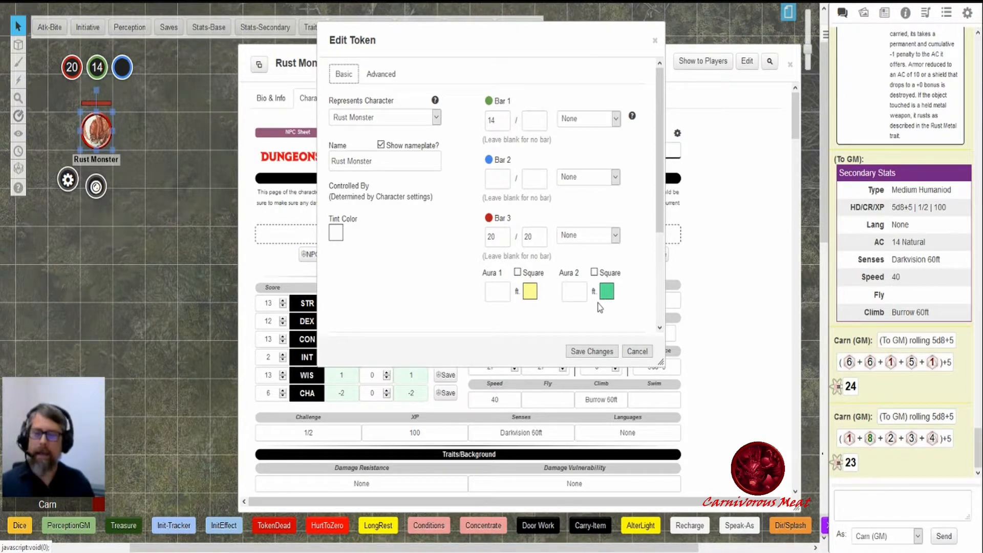
left_click(637, 352)
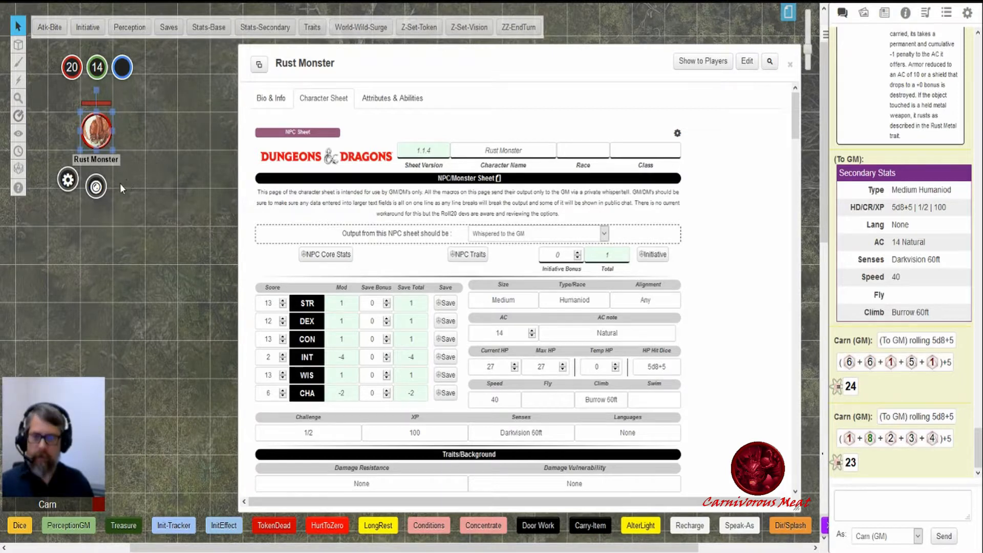
Duplicate the Rust Monster token twice and place the copies diagonally below the original on the map.
key("ctrl+c")
key("ctrl+v")
key("ctrl+v")
left_click_drag(149, 230, 194, 131)
left_click_drag(109, 193, 130, 130)
left_click_drag(194, 130, 193, 245)
left_click_drag(134, 136, 198, 364)
Select each of the three Rust Monster tokens in turn to compare their hit point bubbles.
left_click(97, 129)
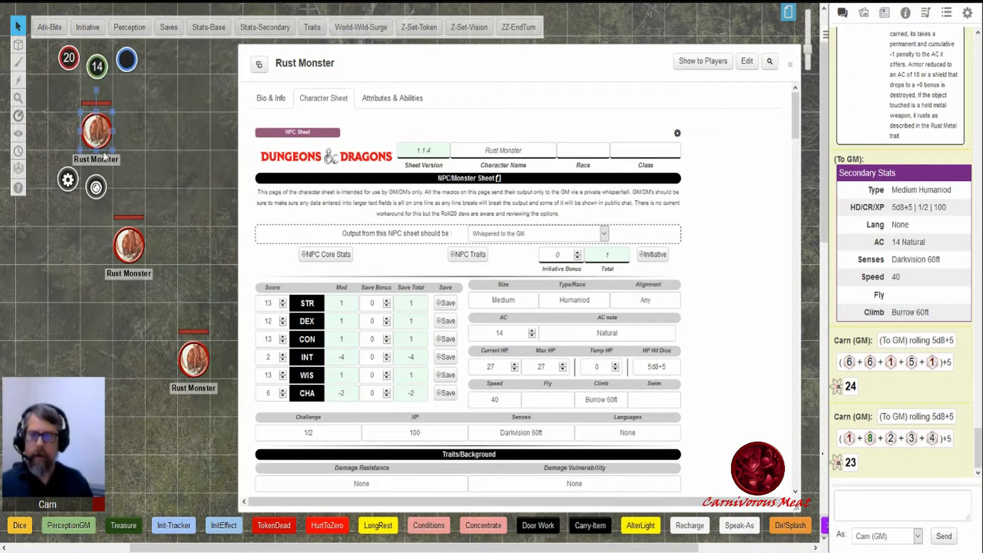
left_click(133, 251)
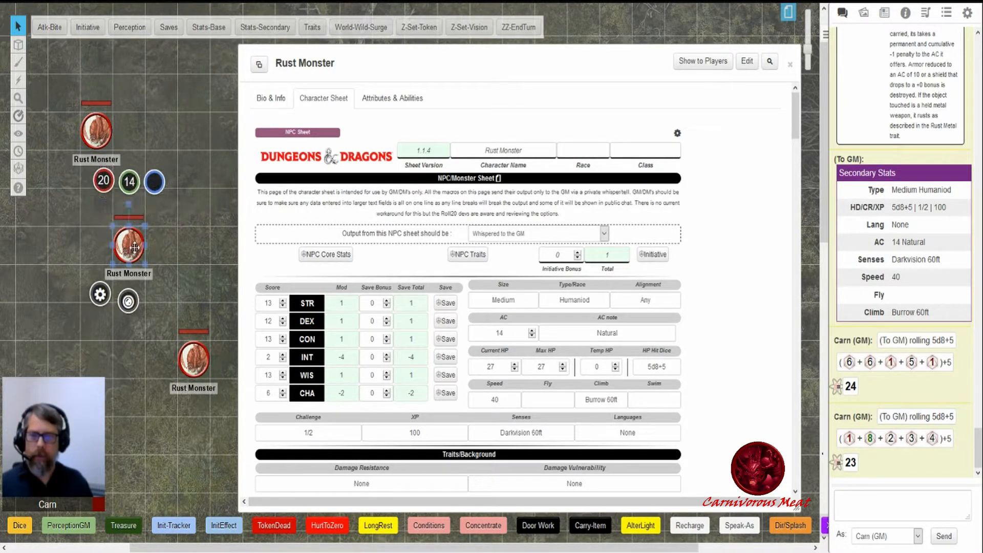
left_click(193, 358)
left_click(97, 131)
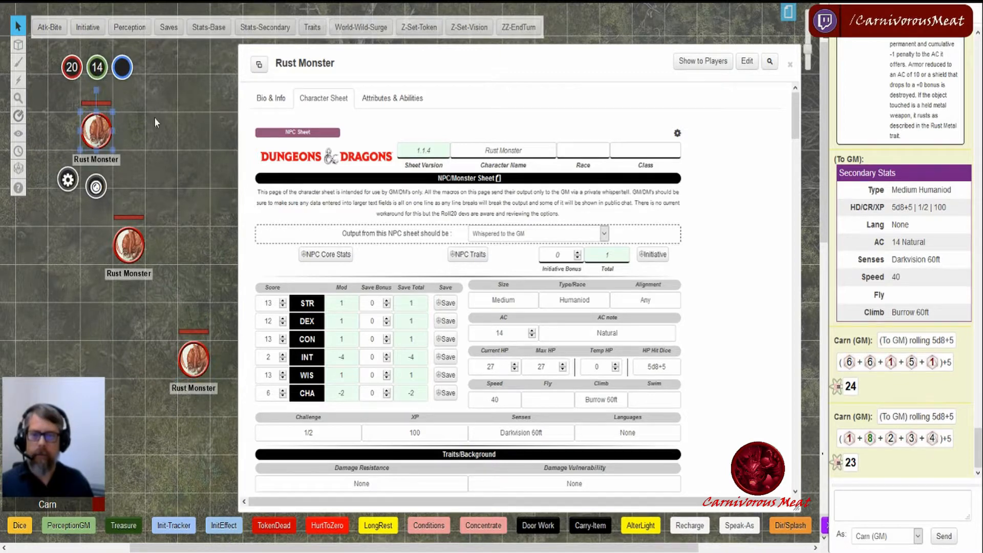
Run Z-Set-Token separately on each of the three Rust Monster tokens to roll individual hit points, ending with no token selected.
left_click(424, 31)
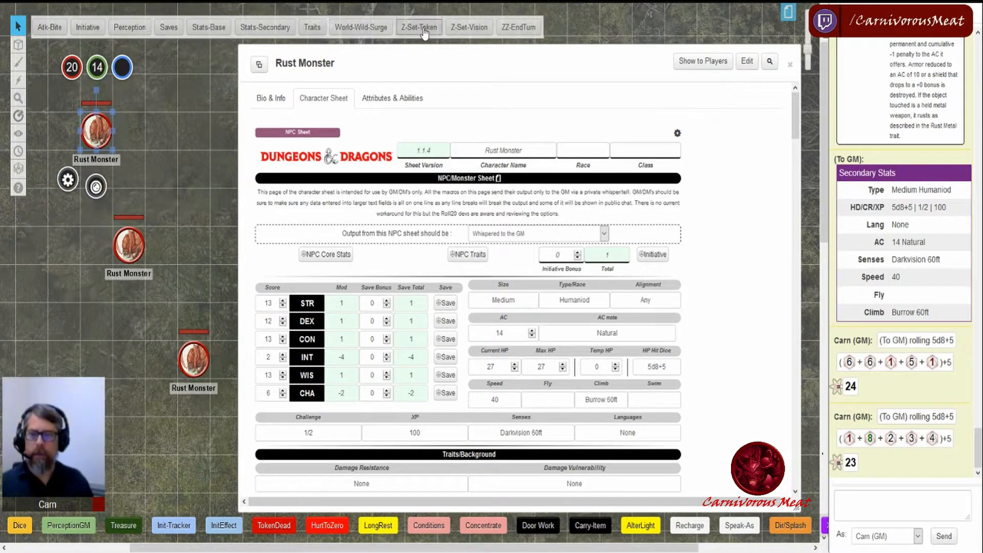
left_click(137, 245)
left_click(424, 29)
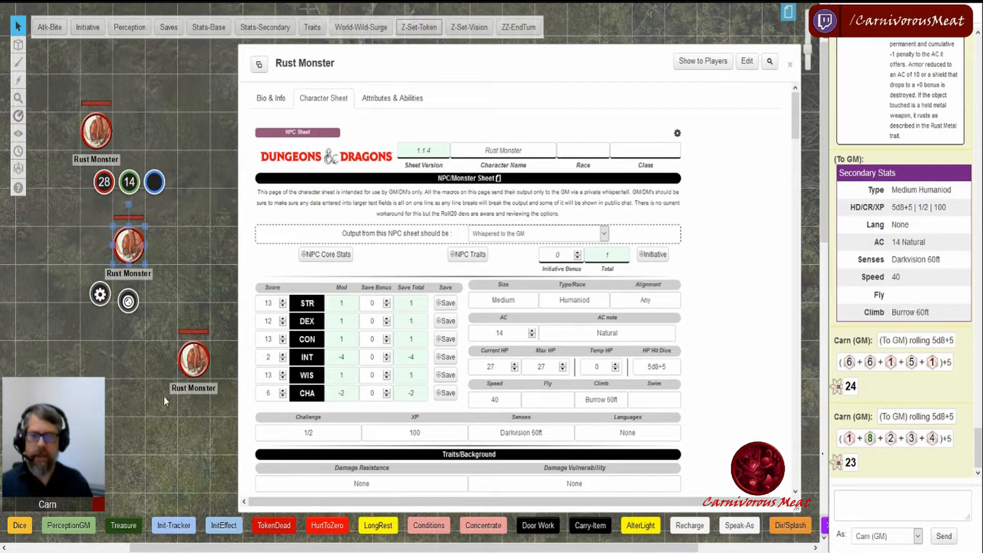
left_click(193, 362)
left_click(424, 30)
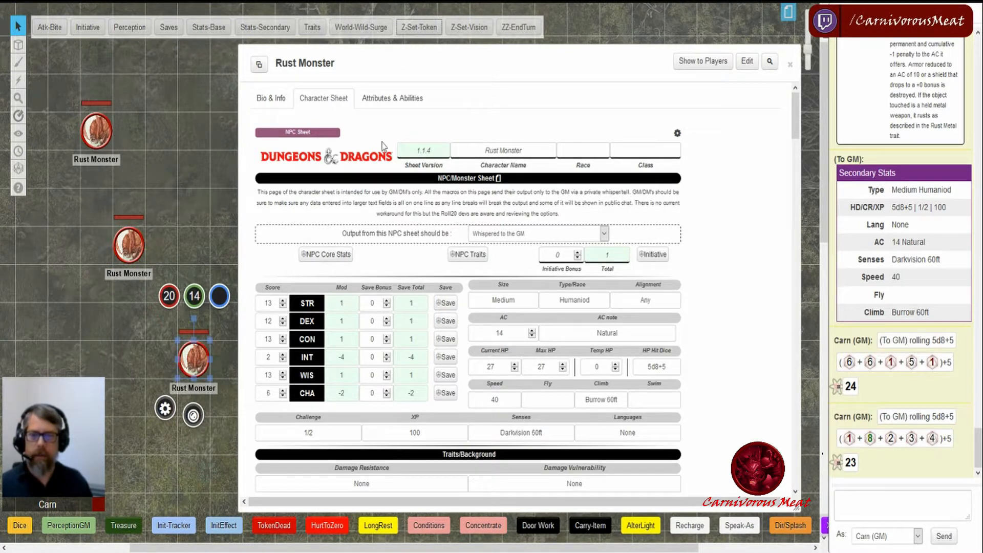
left_click(203, 195)
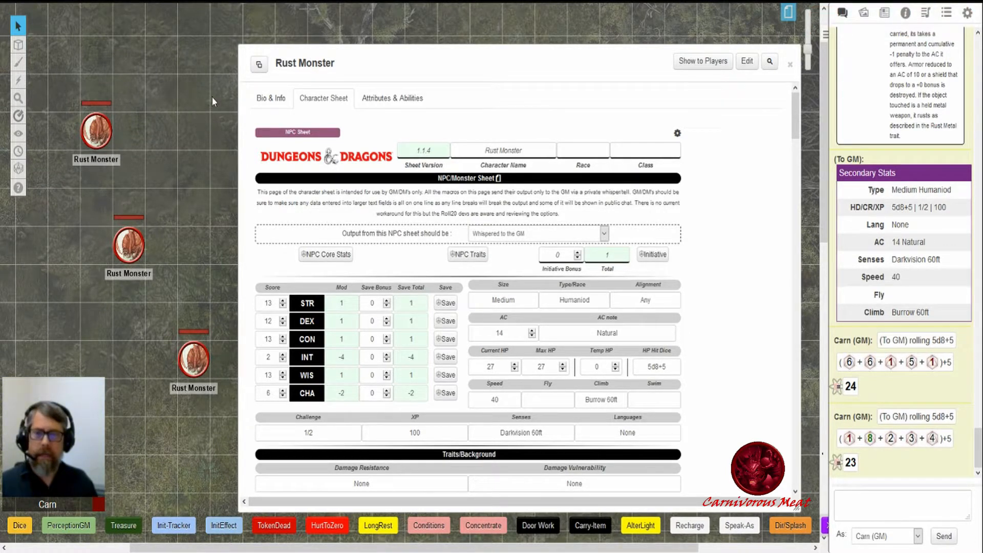
Reselect the original Rust Monster token and save the open Z-Set-Token macro among the character's abilities.
left_click(96, 131)
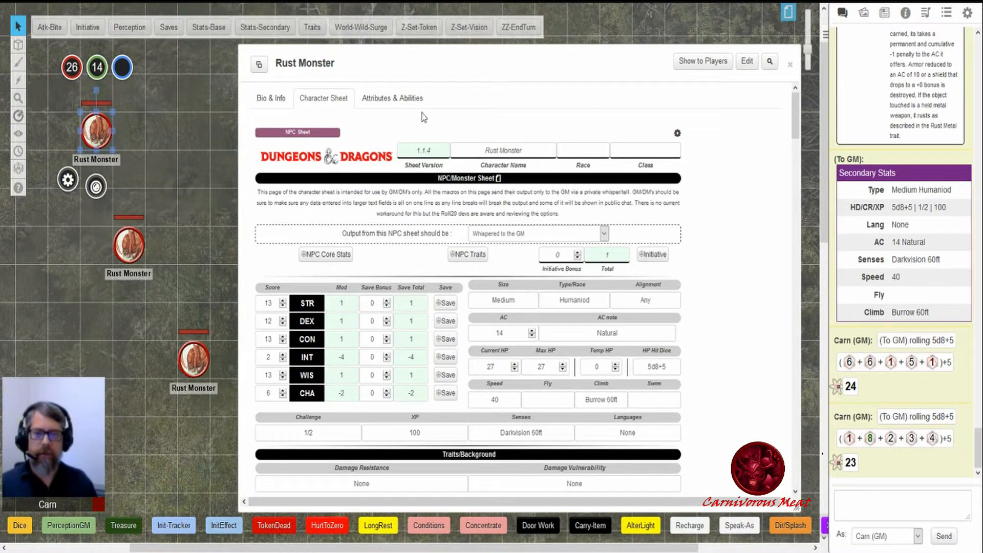
left_click(394, 98)
scroll(723, 293, "down", 1)
scroll(722, 292, "down", 5)
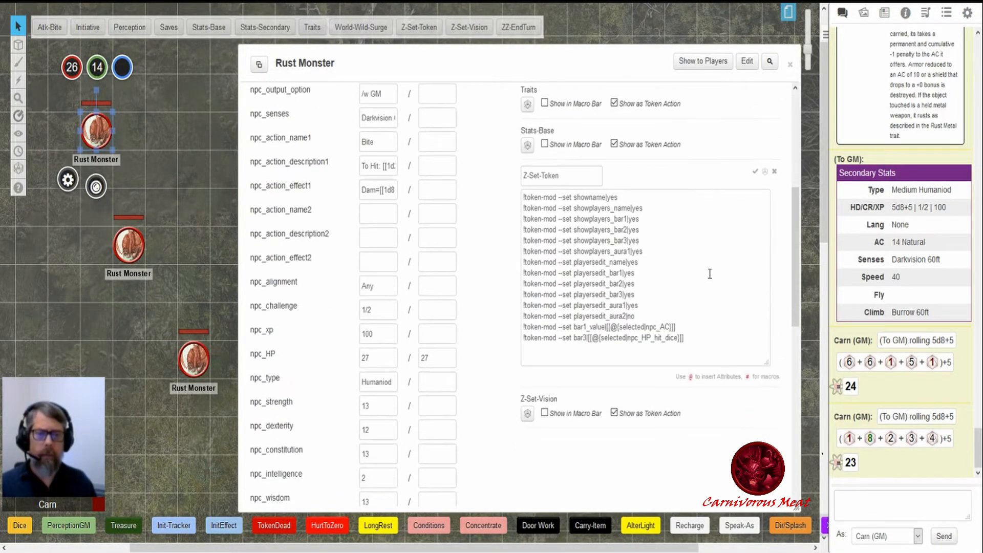
left_click(757, 172)
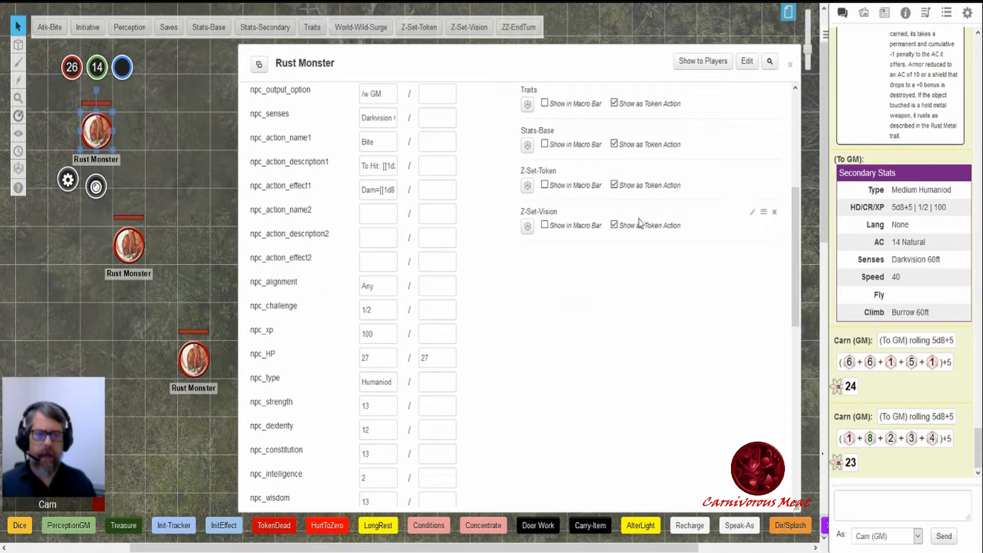
Open the Z-Set-Vision macro for editing and place the token's advanced settings beside it.
left_click(752, 212)
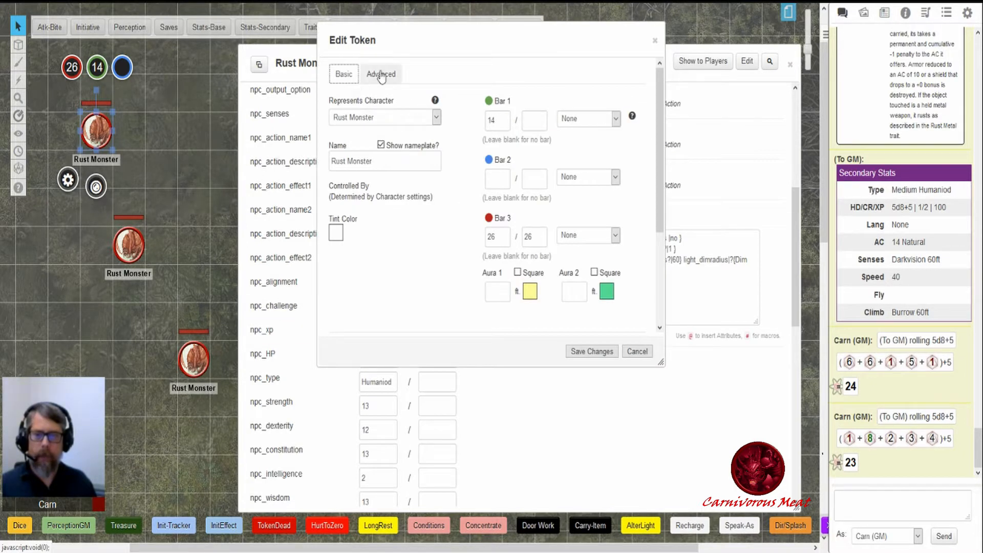
left_click_drag(363, 45, 147, 102)
left_click(163, 132)
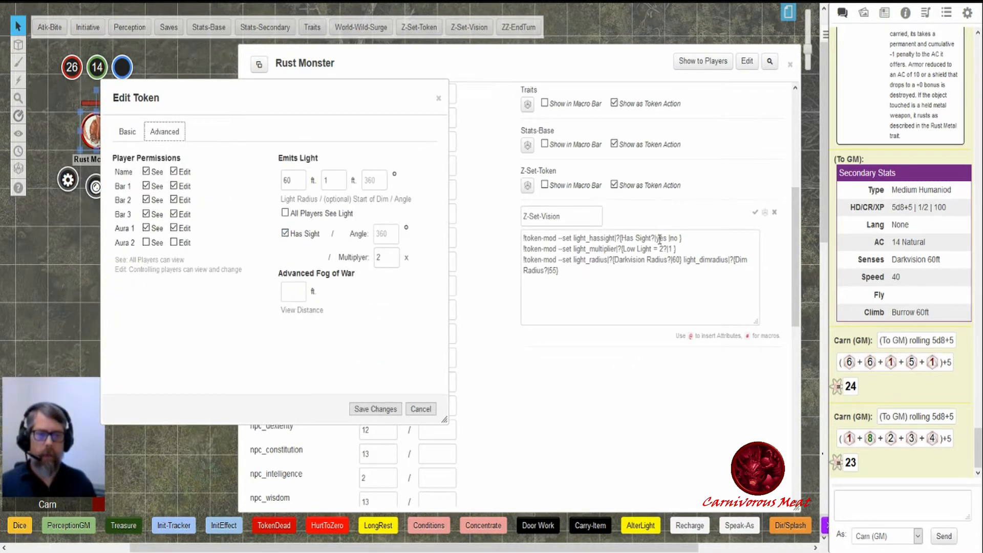
Examine the light_hassight line of Z-Set-Vision, including its Has Sight? query and the yes and no options.
left_click(619, 239)
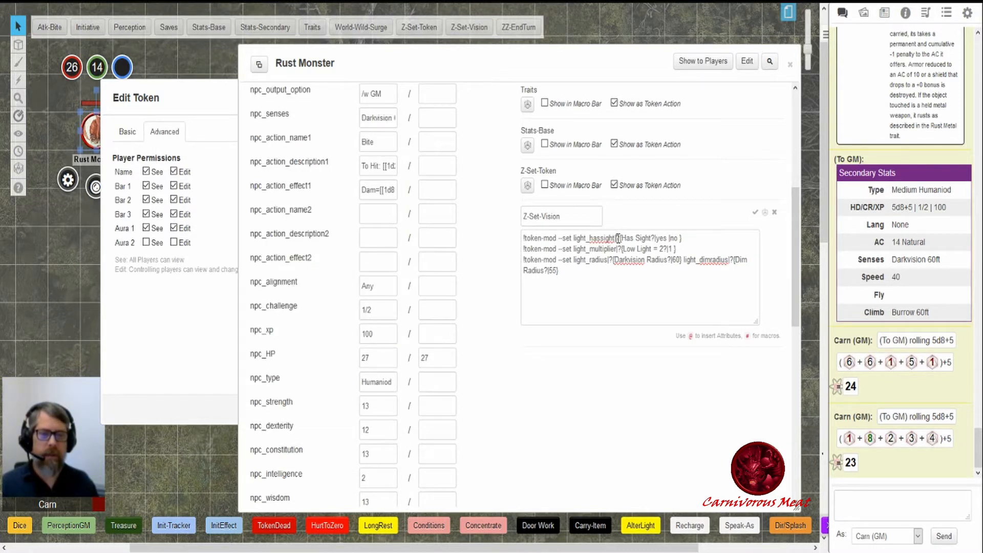
left_click_drag(626, 238, 648, 237)
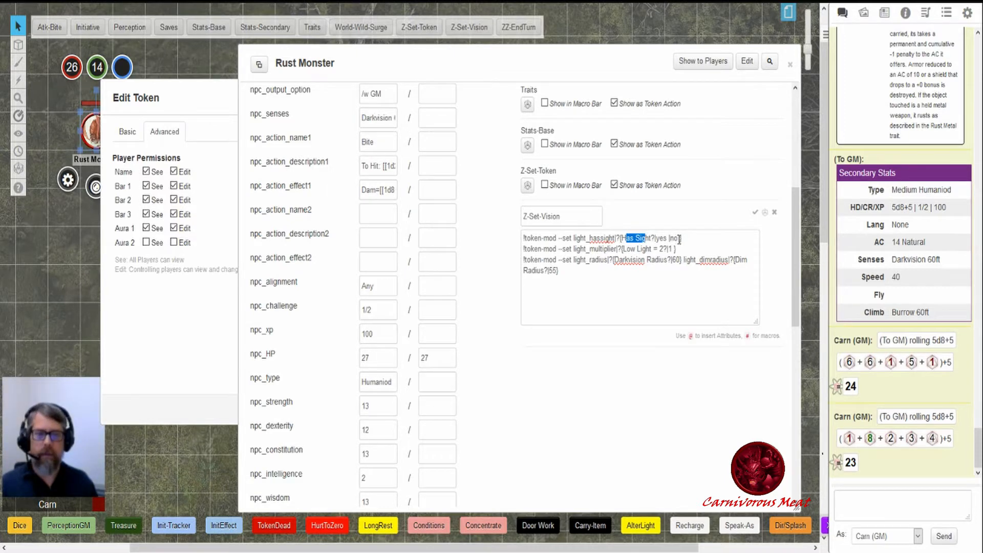
left_click_drag(676, 238, 681, 239)
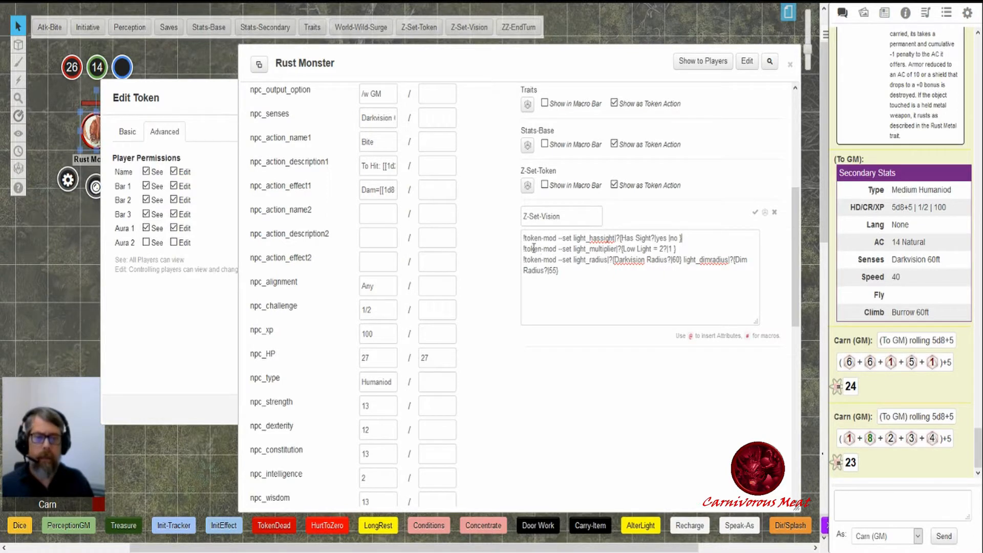
Examine the light_multiplier line of Z-Set-Vision, including the Low Light query and its default of 1.
left_click_drag(581, 249, 652, 249)
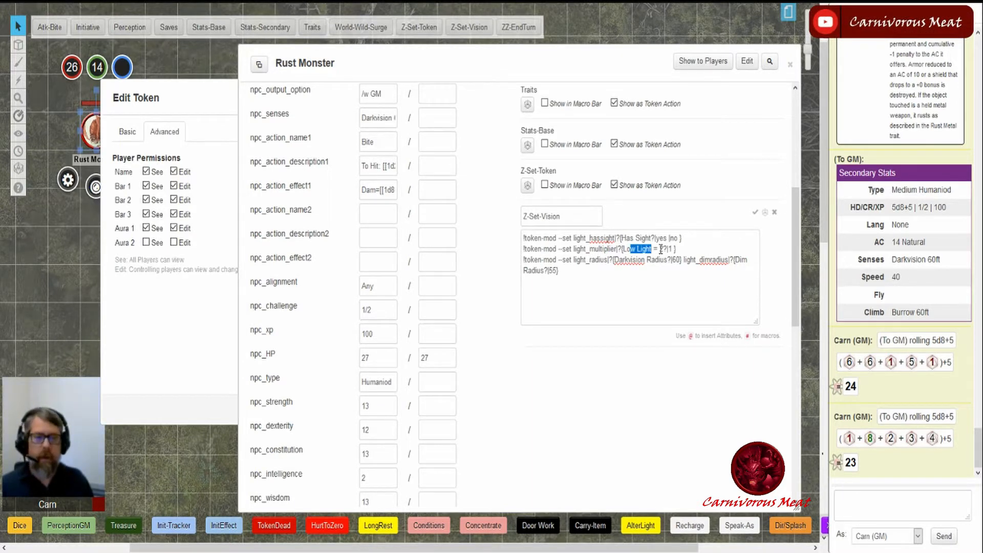
left_click(661, 250)
left_click_drag(668, 249, 675, 249)
left_click(594, 290)
Compare the macro's light_radius and light_dimradius queries, with defaults 60 and 55, with the token's Emits Light settings.
left_click_drag(576, 260, 662, 260)
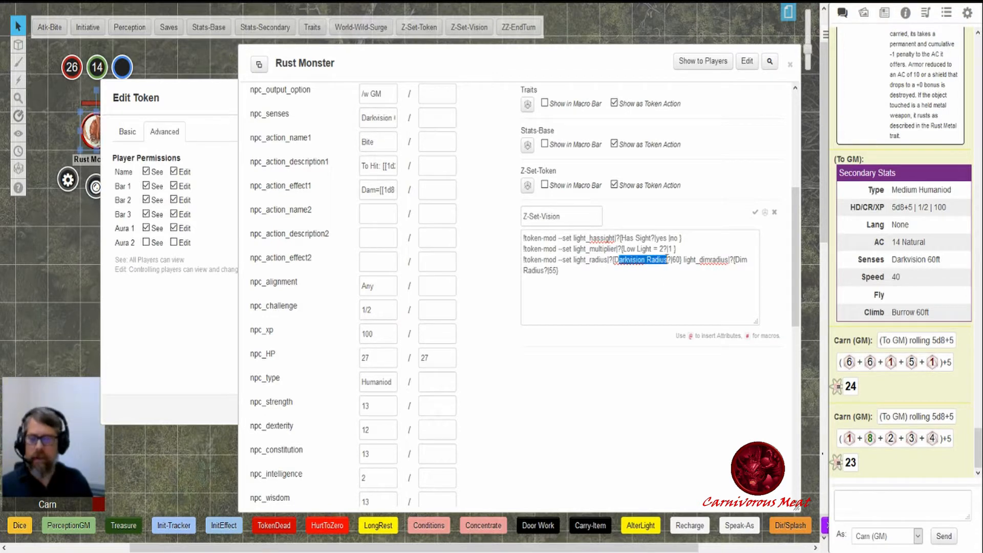
left_click(677, 259)
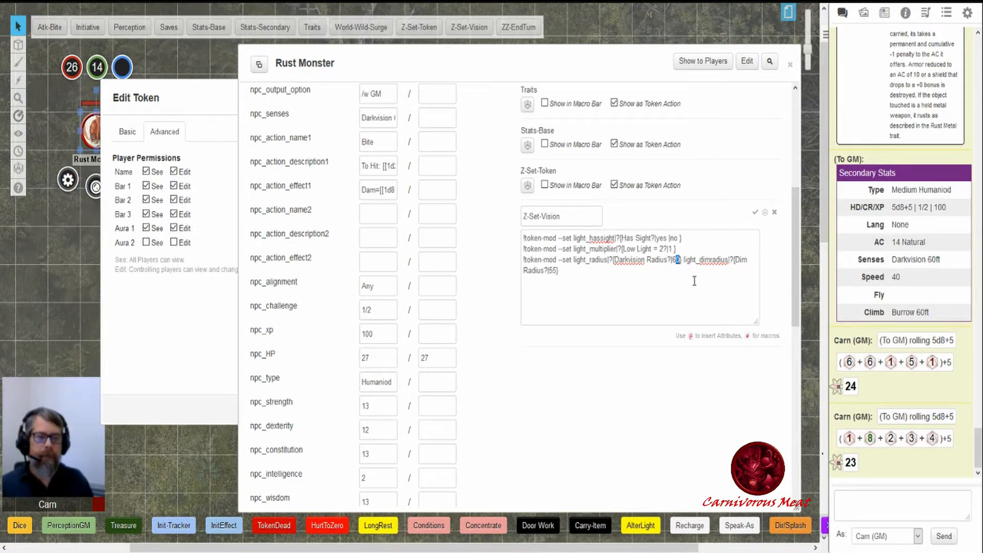
left_click_drag(688, 260, 731, 265)
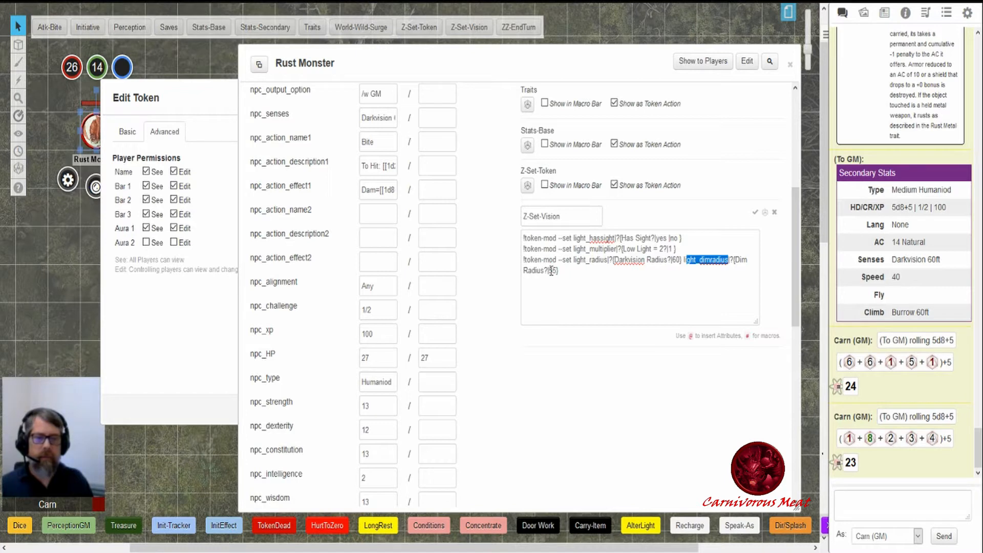
scroll(274, 103, "up", 2)
left_click(199, 84)
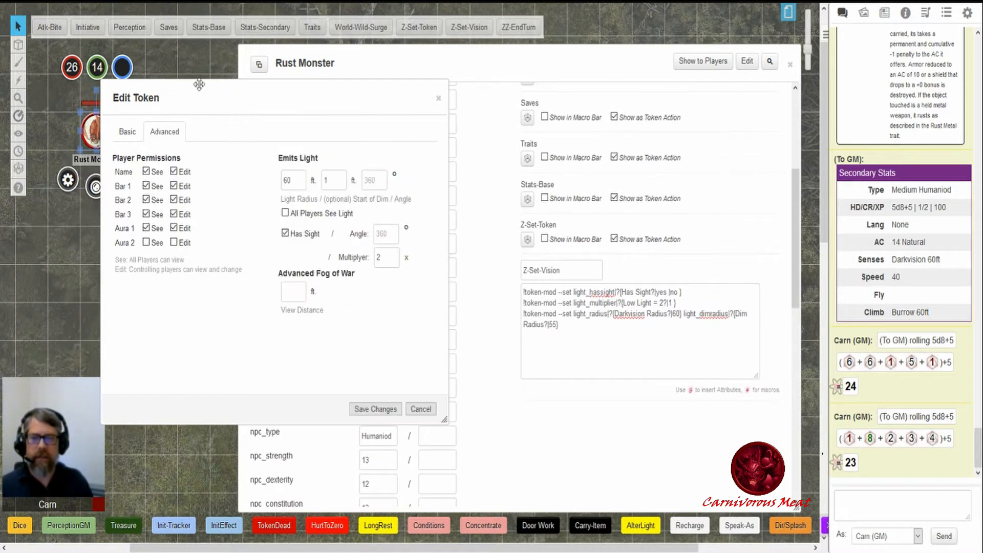
Change the Dim Radius default in the Z-Set-Vision macro to 1 and save the macro.
left_click_drag(296, 181, 281, 177)
left_click(329, 181)
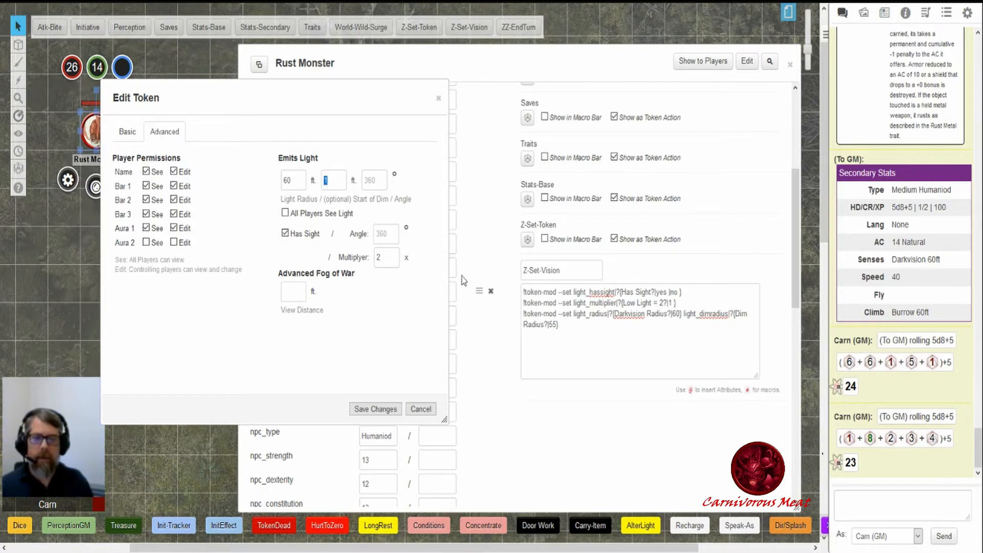
left_click(561, 333)
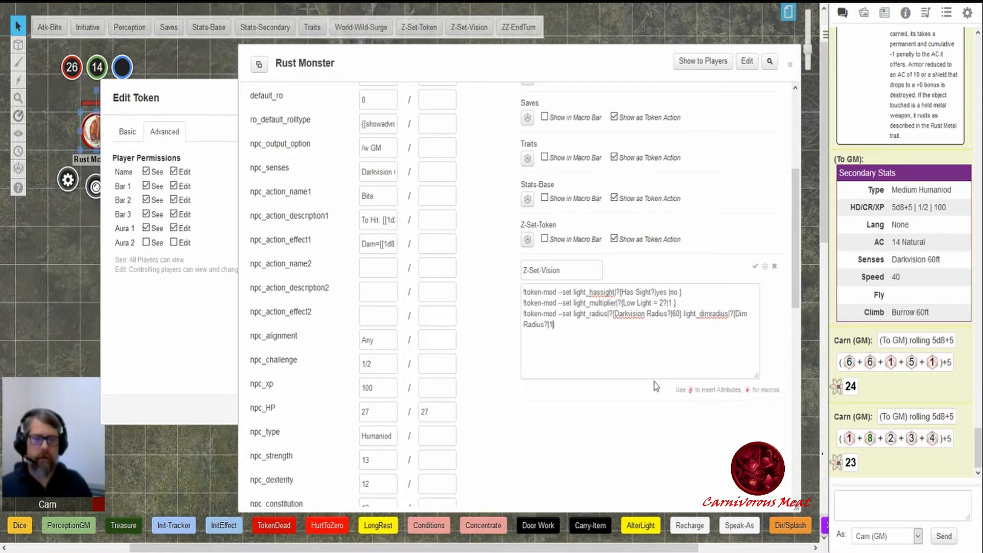
left_click(754, 266)
Run Z-Set-Vision on the first Rust Monster with sight off, low light 1, darkvision radius 60 and dim radius 1.
left_click_drag(389, 63, 429, 70)
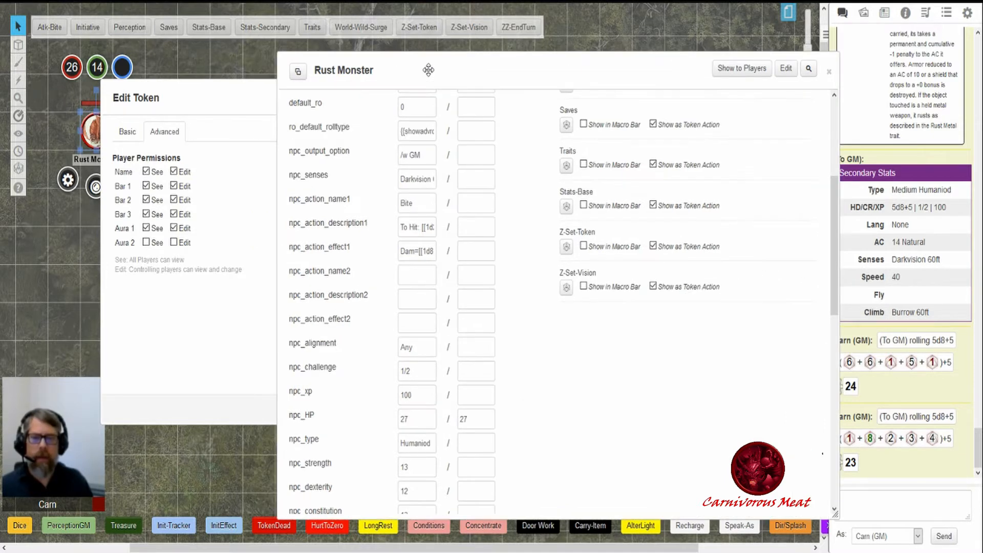
left_click_drag(220, 91, 389, 128)
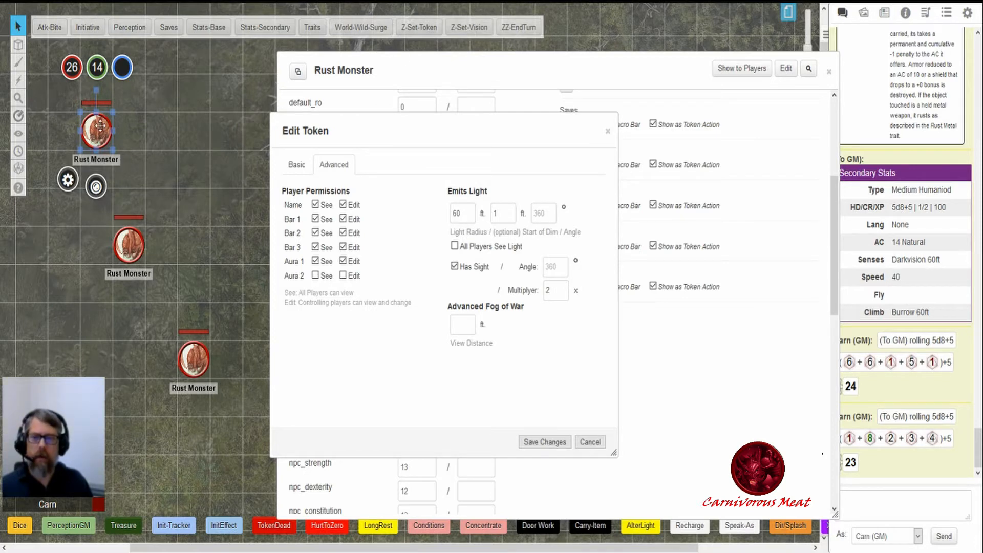
left_click(471, 27)
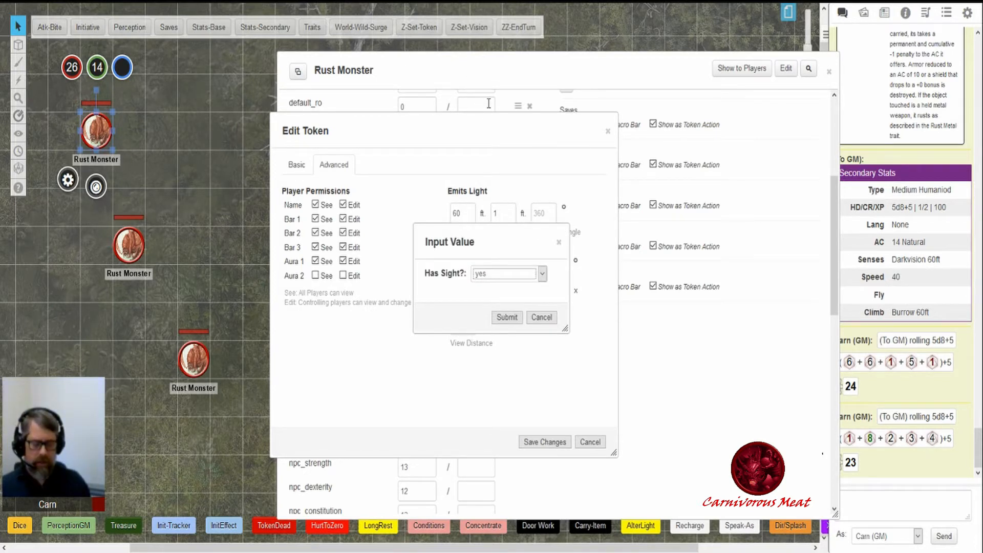
key("Return")
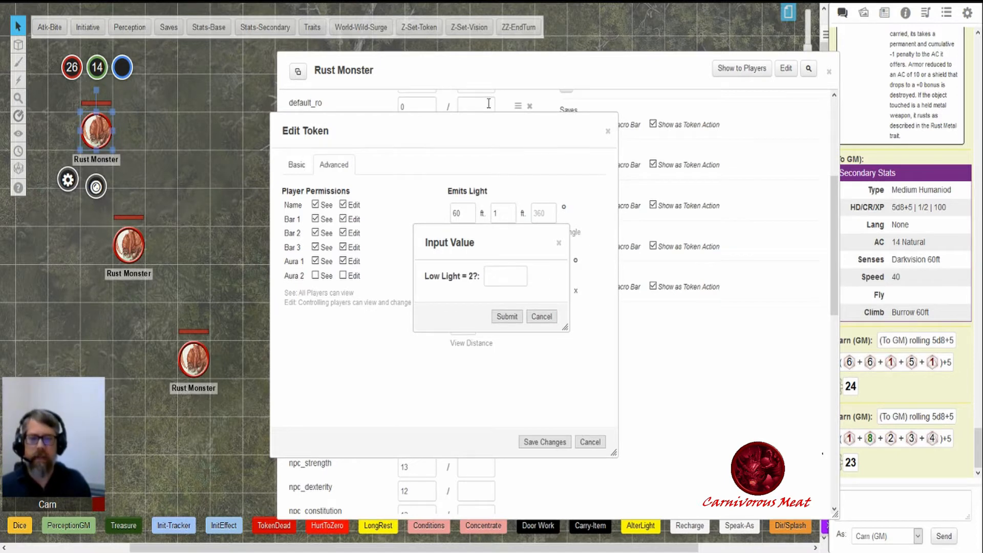
key("Return")
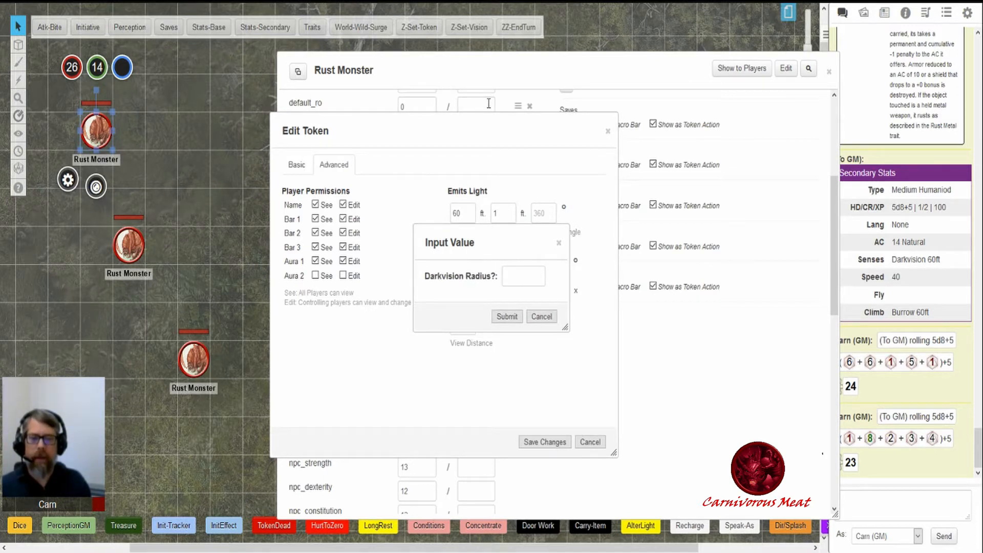
key("Return")
key("Return")
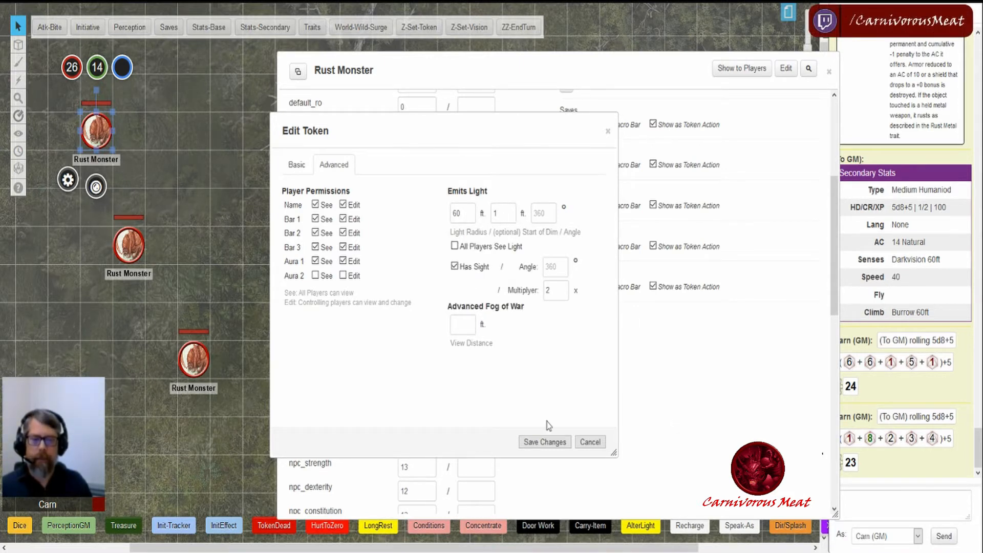
Reopen the first Rust Monster's advanced settings and compare its sight and light options with those of the second Rust Monster.
left_click(590, 442)
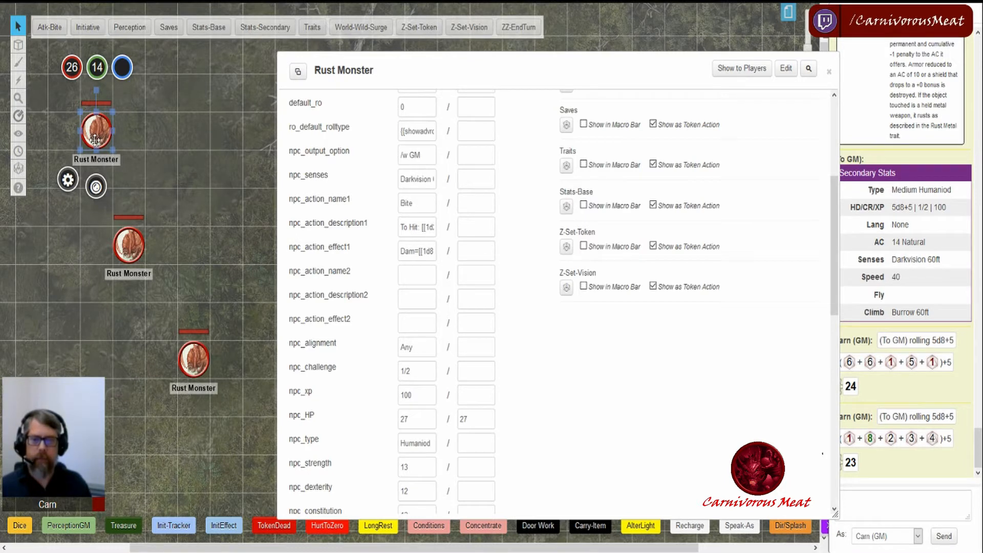
left_click(69, 180)
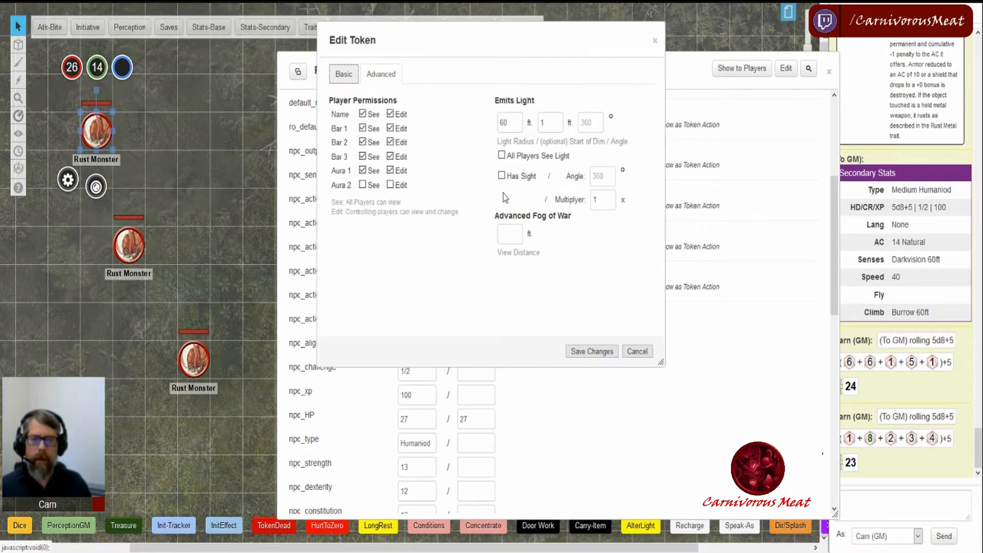
left_click(131, 244)
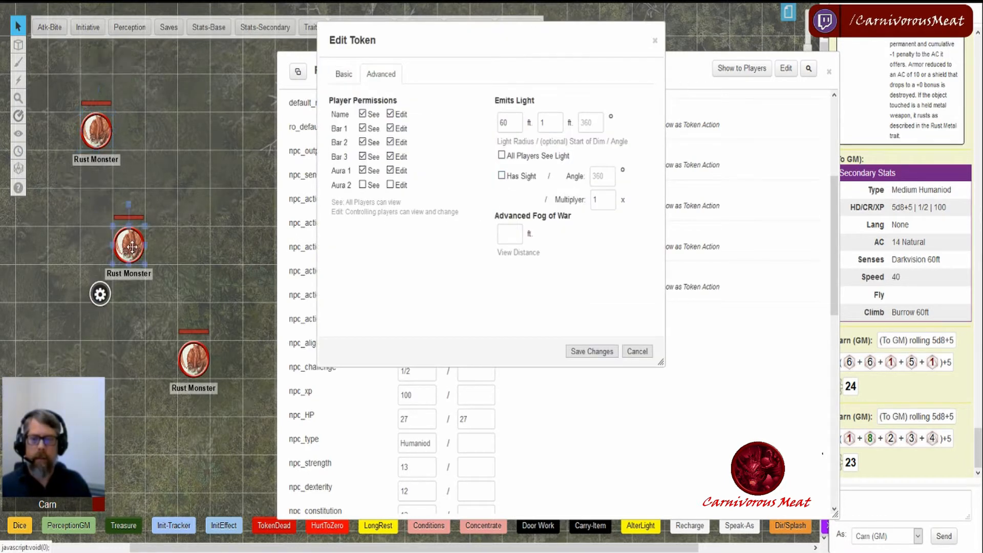
left_click(101, 296)
left_click(388, 80)
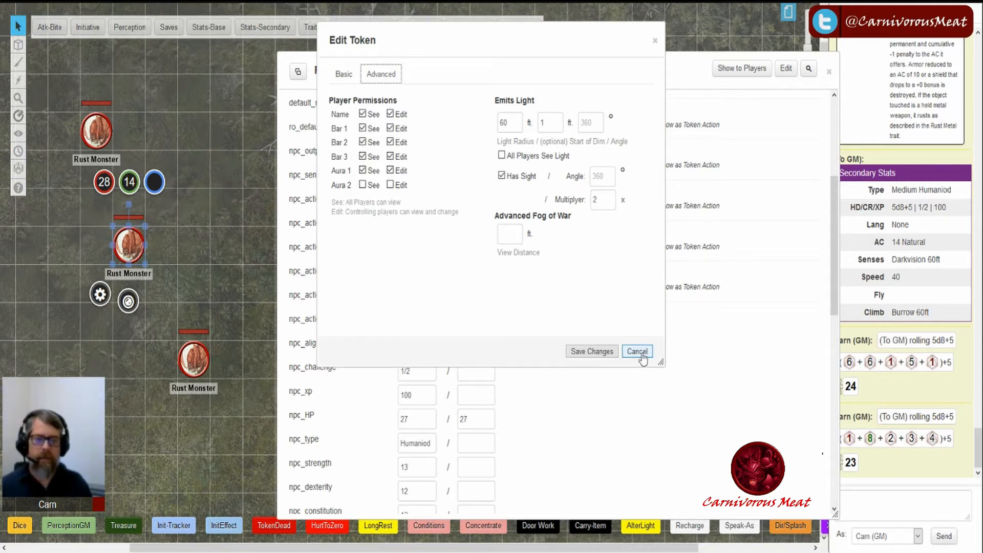
left_click(502, 176)
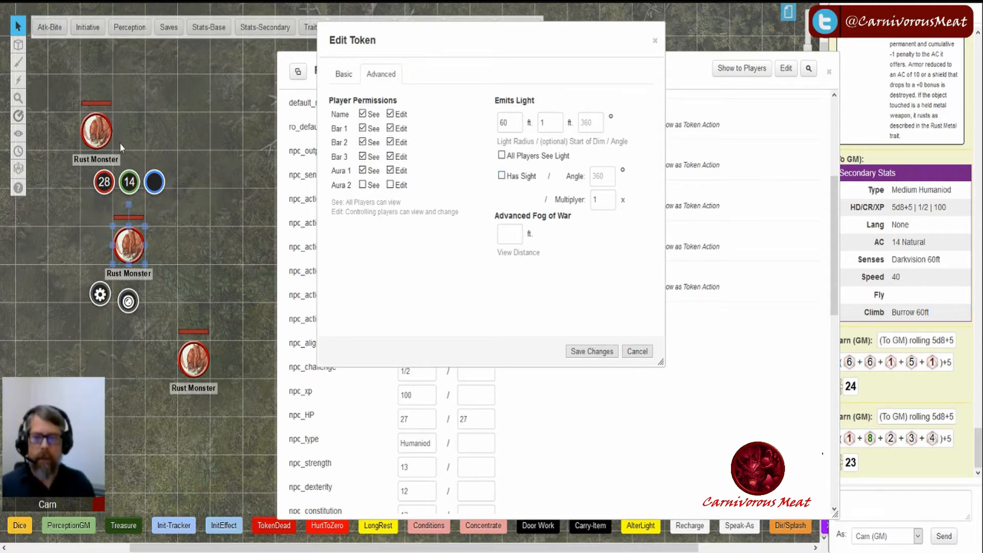
Run Z-Set-Vision again on the first Rust Monster with Has Sight yes, low light 2, darkvision radius 60 and dim radius 1.
left_click(97, 131)
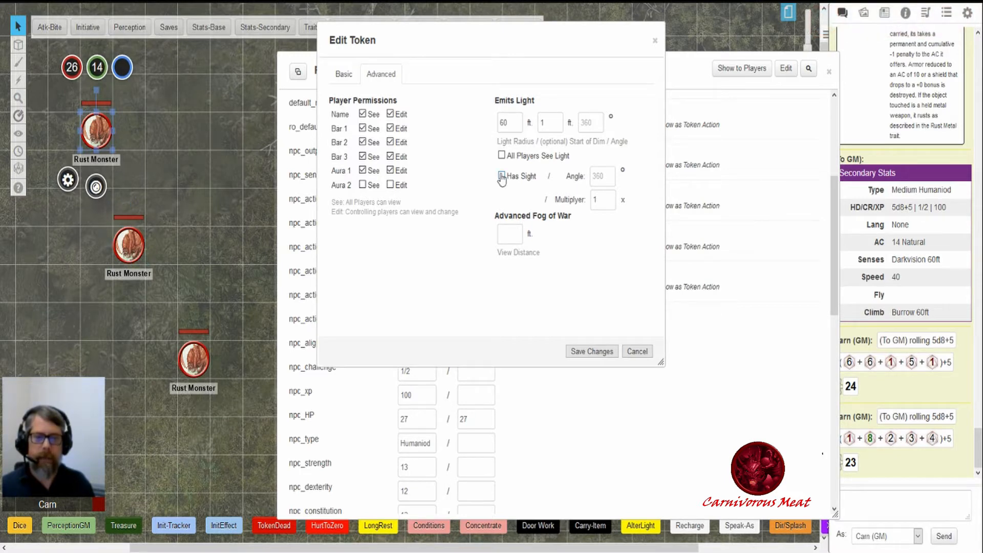
left_click_drag(538, 52, 536, 105)
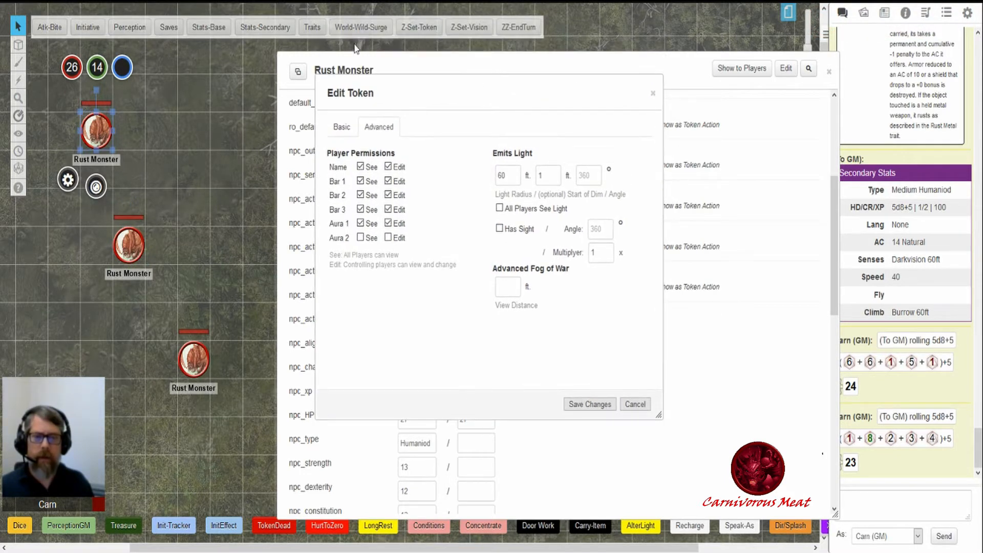
left_click(490, 33)
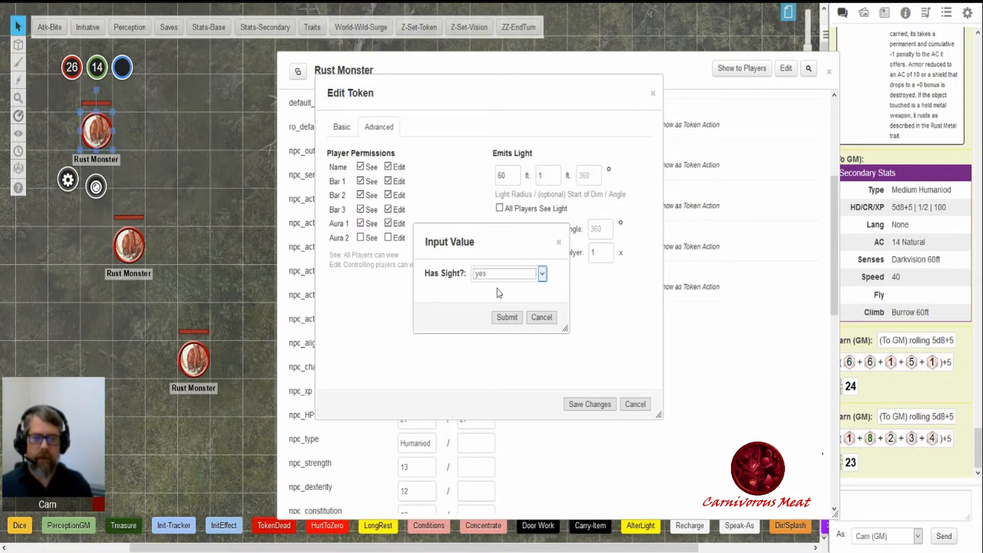
left_click(507, 317)
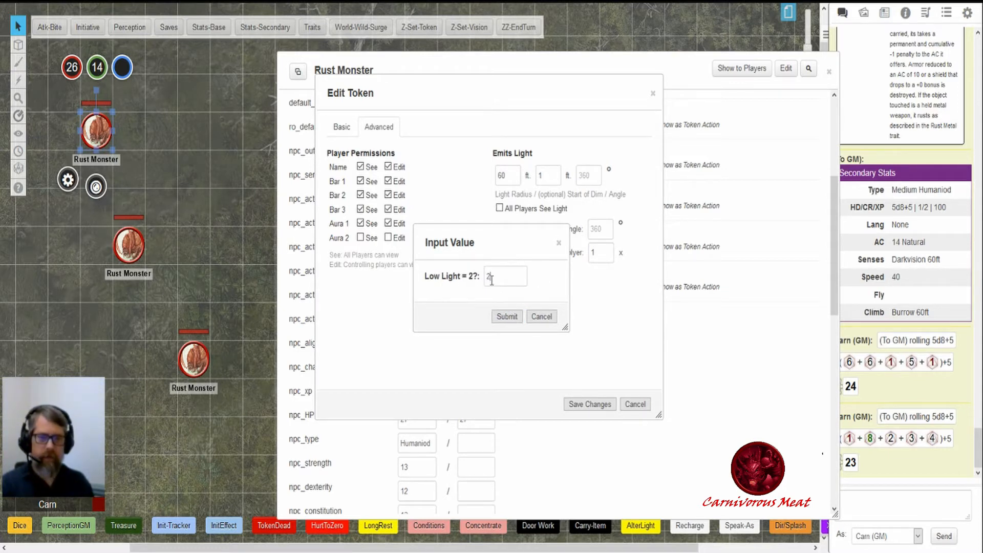
left_click(513, 320)
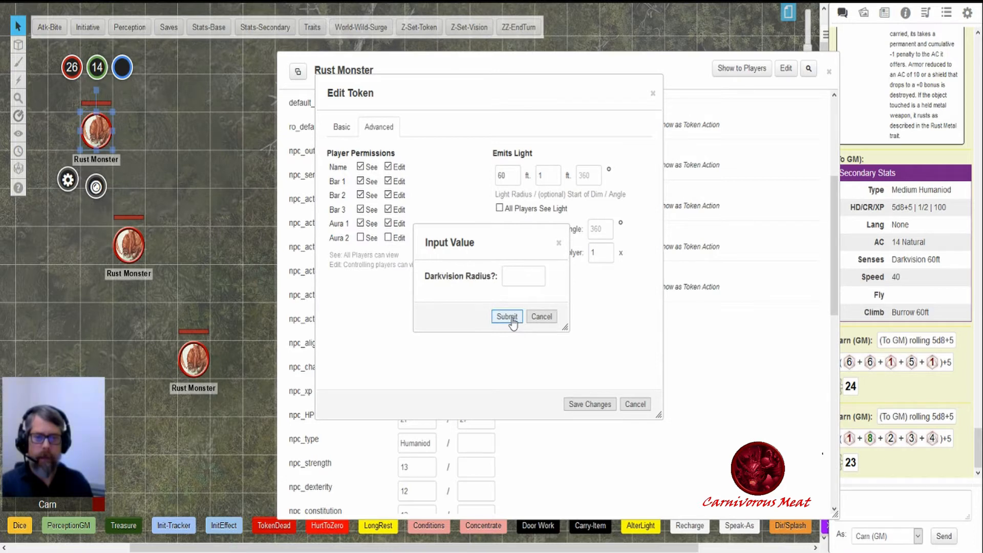
left_click(512, 321)
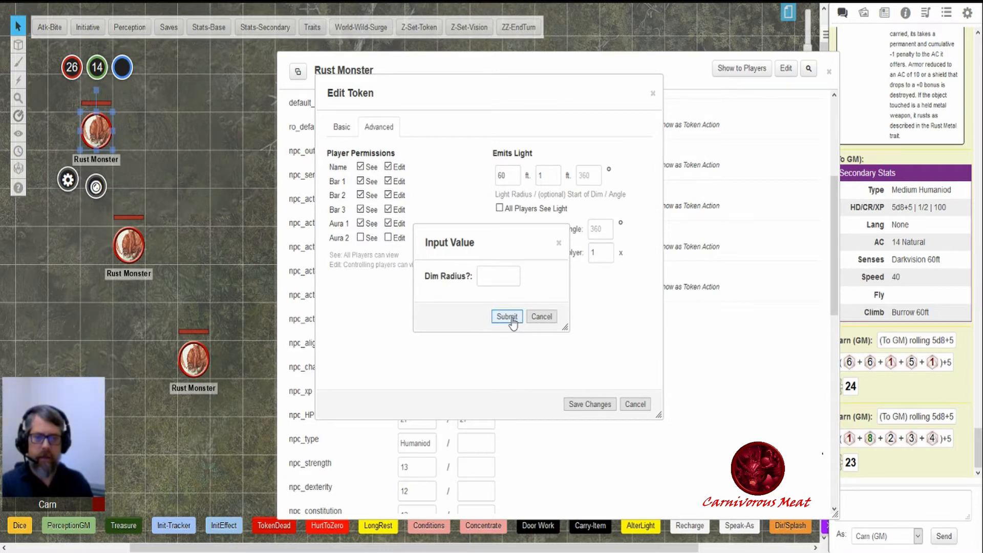
left_click(512, 319)
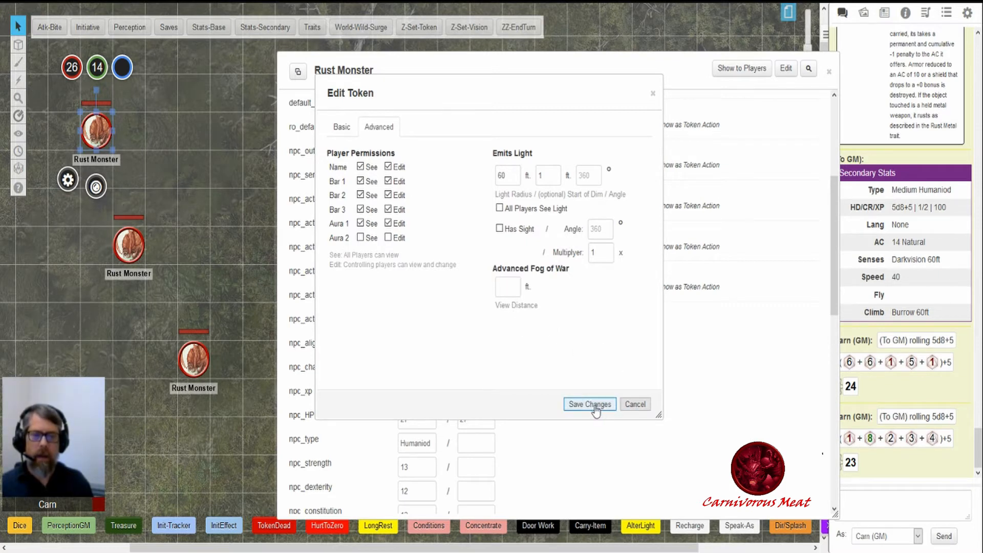
Reopen the first Rust Monster's settings to check its Has Sight option and multiplier, and close them without saving.
left_click(635, 405)
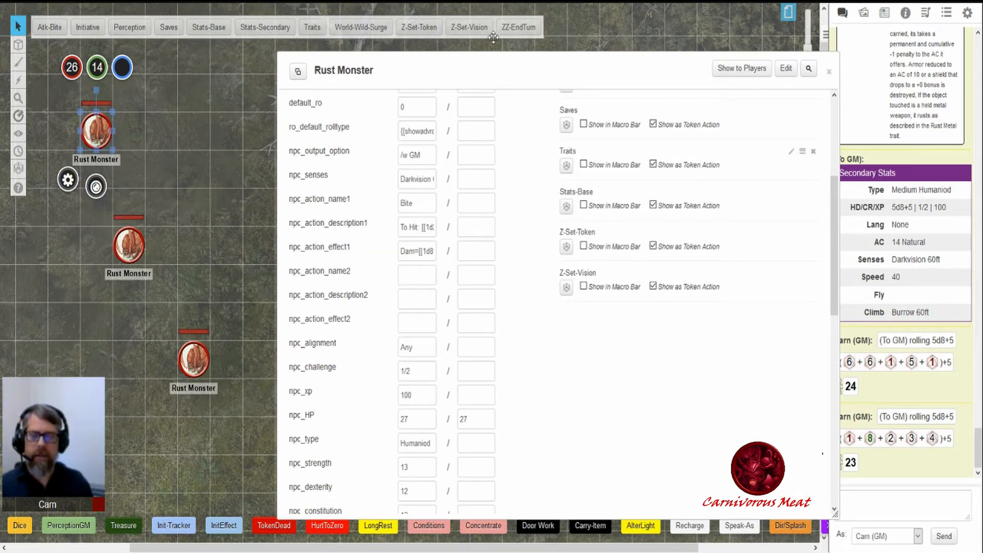
left_click(68, 181)
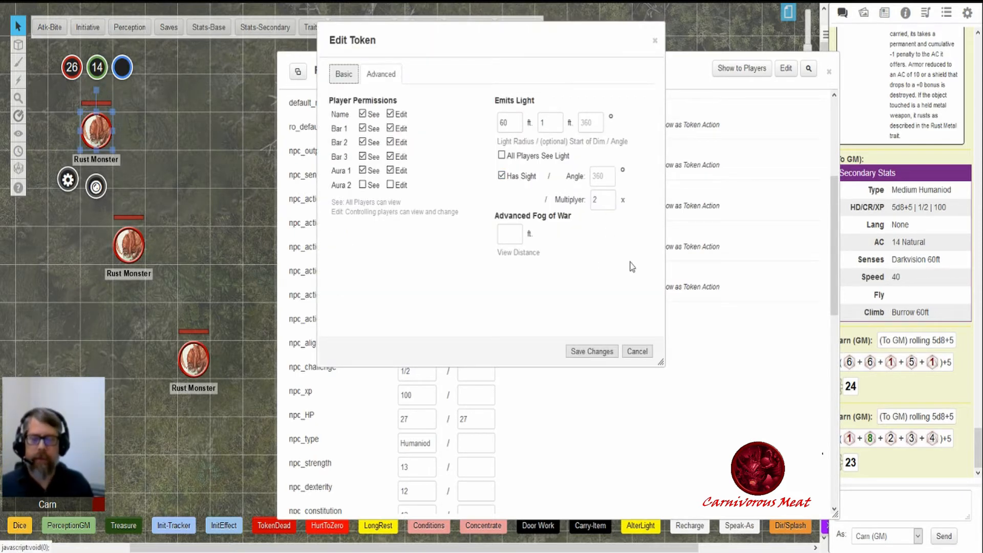
left_click(638, 352)
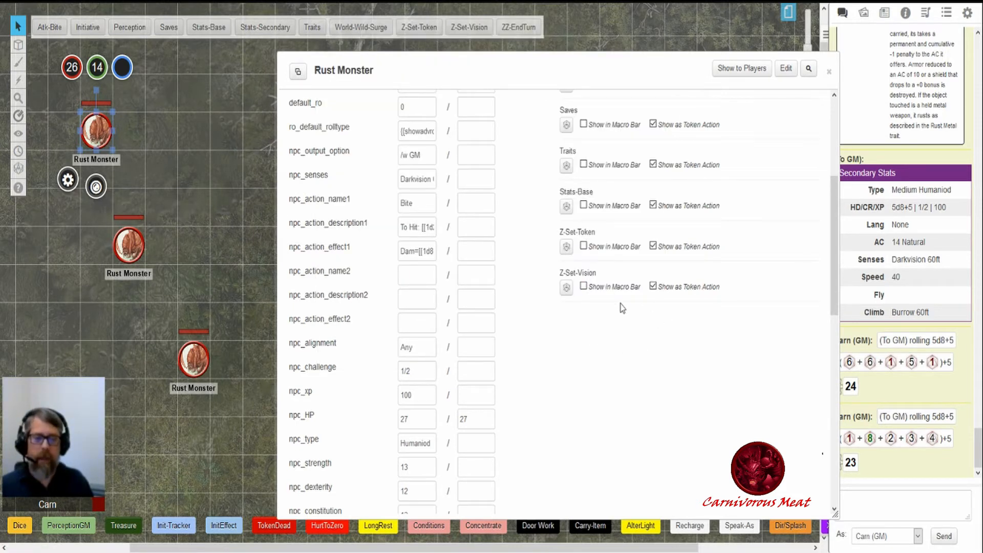
Close the Rust Monster character sheet and line up the three Rust Monster tokens in one horizontal row on the map.
left_click_drag(421, 72, 385, 59)
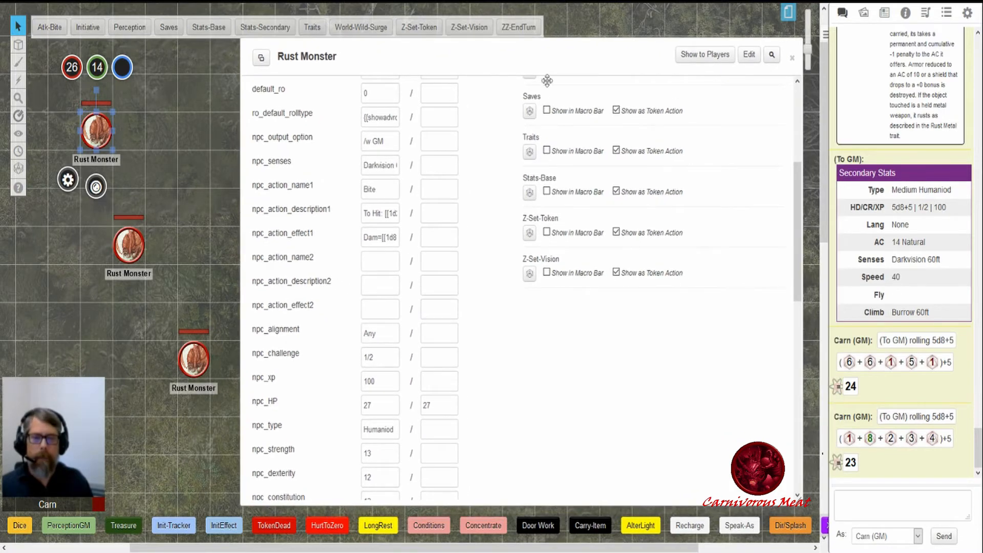
left_click(792, 57)
left_click_drag(109, 132, 466, 200)
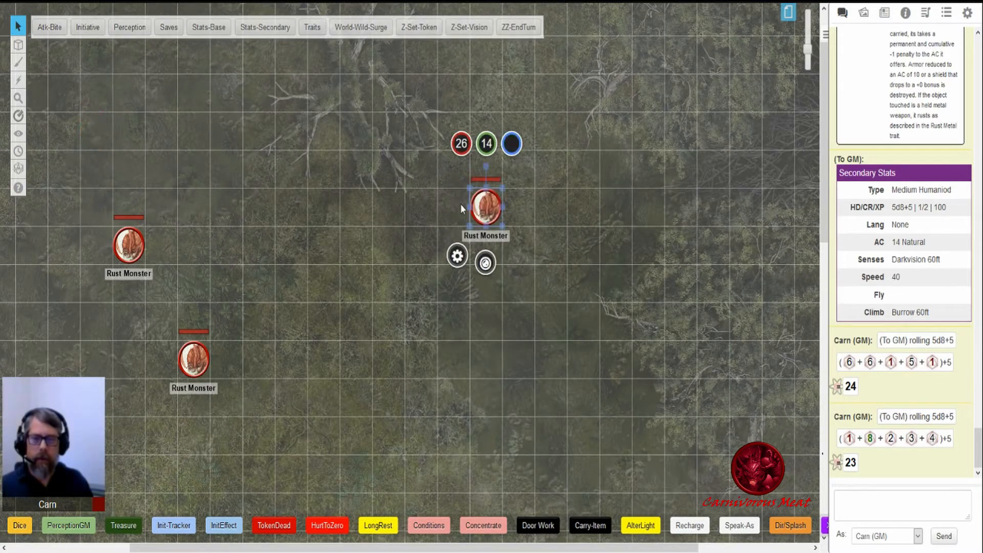
left_click_drag(126, 251, 418, 214)
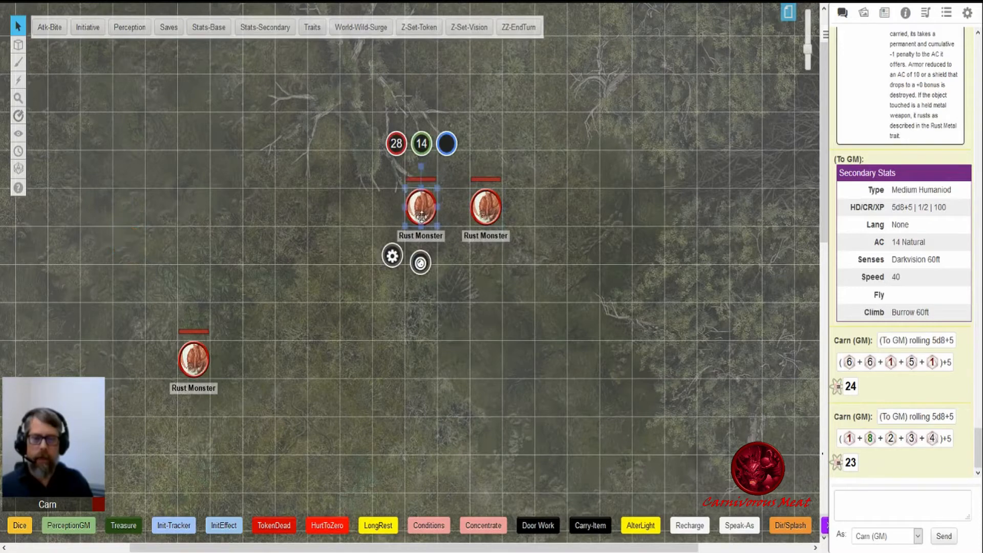
left_click_drag(199, 361, 362, 208)
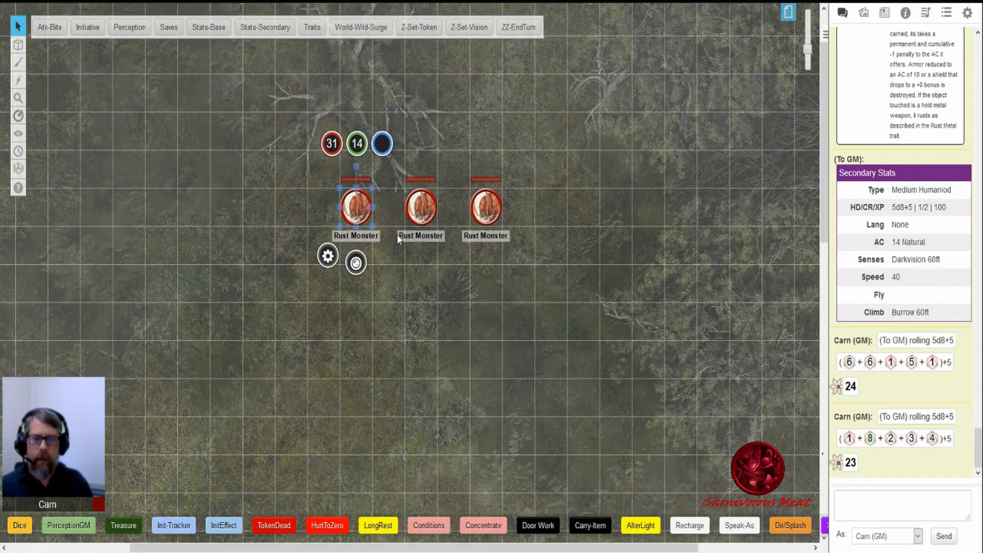
left_click(636, 204)
Place a Hydra token from the journal's CR 8 folder on the map beside the Rust Monsters.
left_click(885, 13)
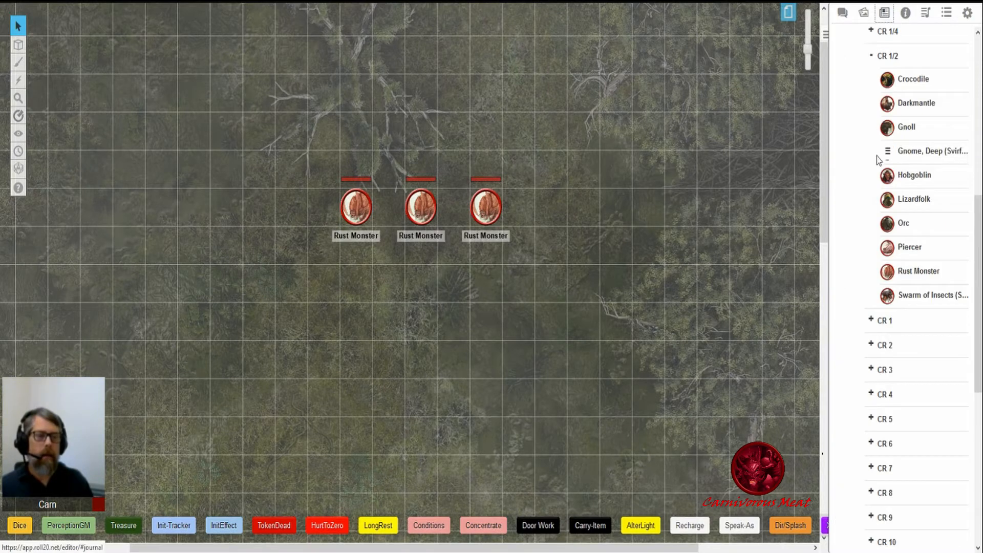
left_click(872, 57)
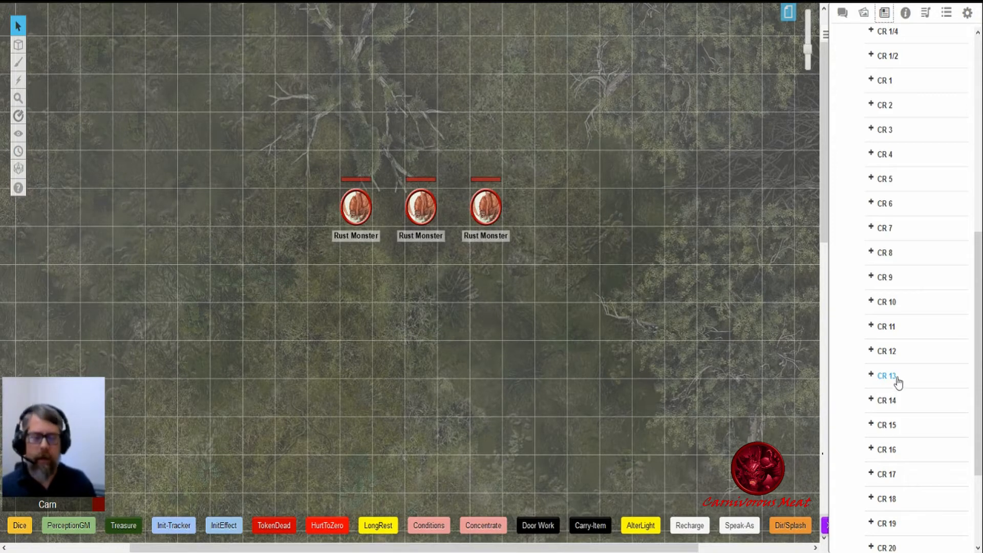
left_click(871, 257)
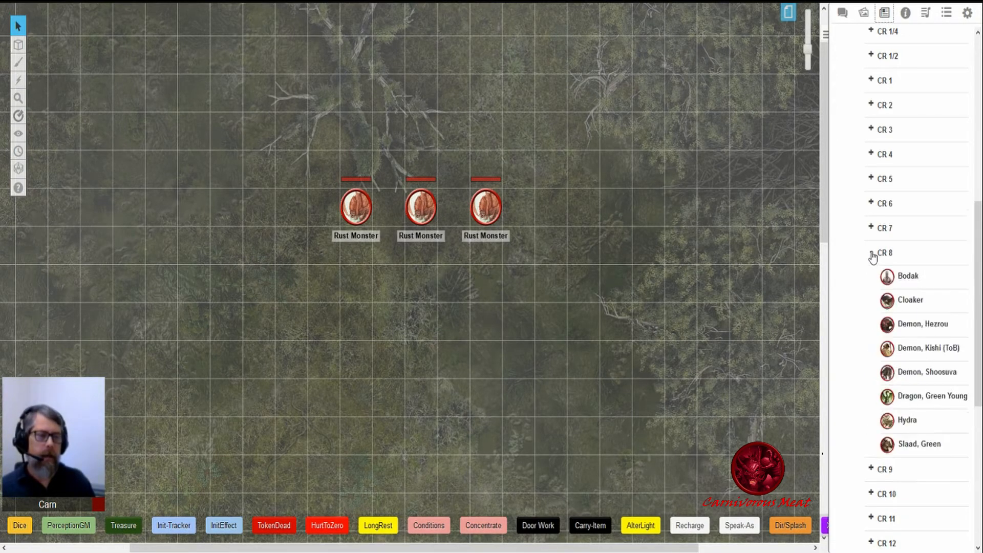
left_click_drag(908, 420, 675, 381)
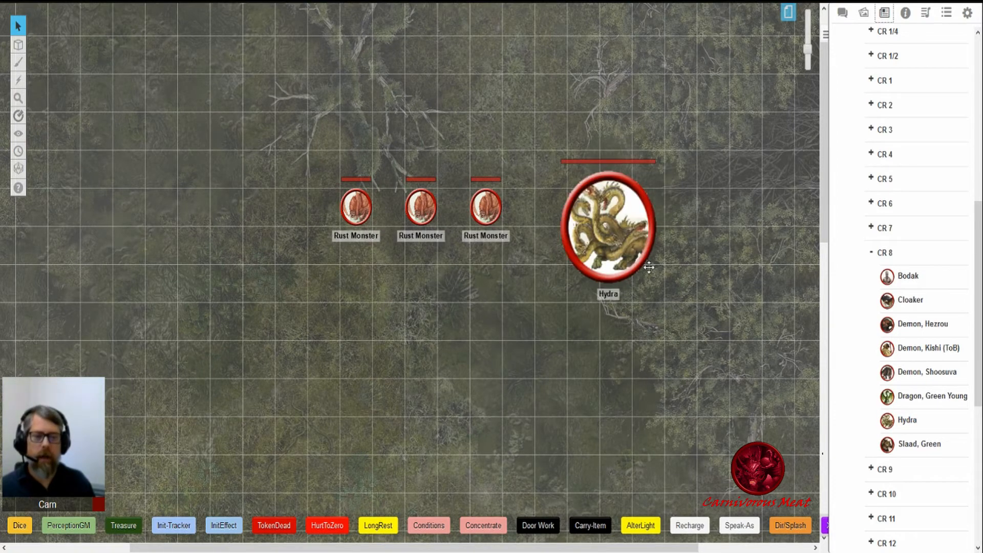
Delete the three Rust Monster tokens from the map.
left_click(488, 214)
key("Delete")
left_click(419, 211)
key("Delete")
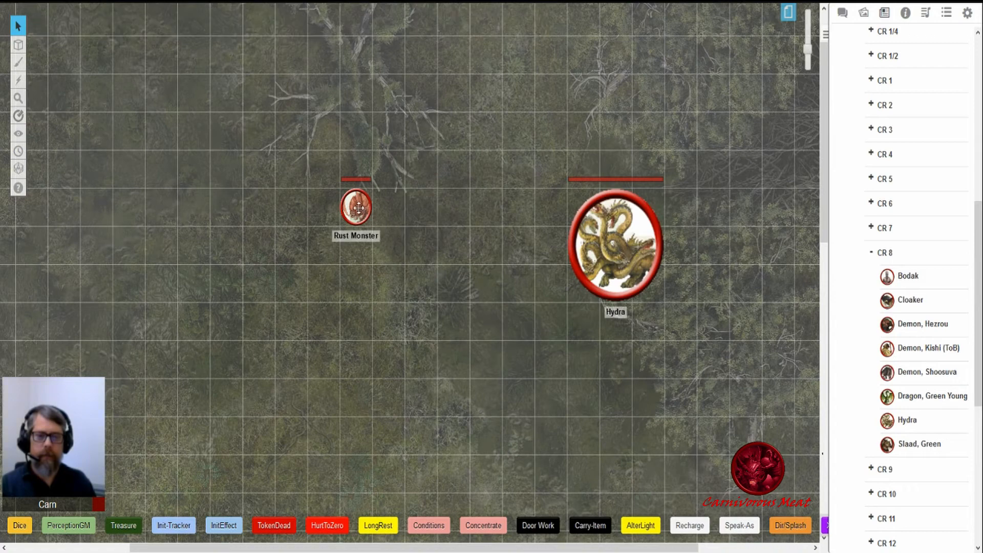
left_click(360, 209)
key("Delete")
Output the Hydra's core and secondary stats to the chat with its Stats-Base and Stats-Secondary token actions.
left_click(614, 241)
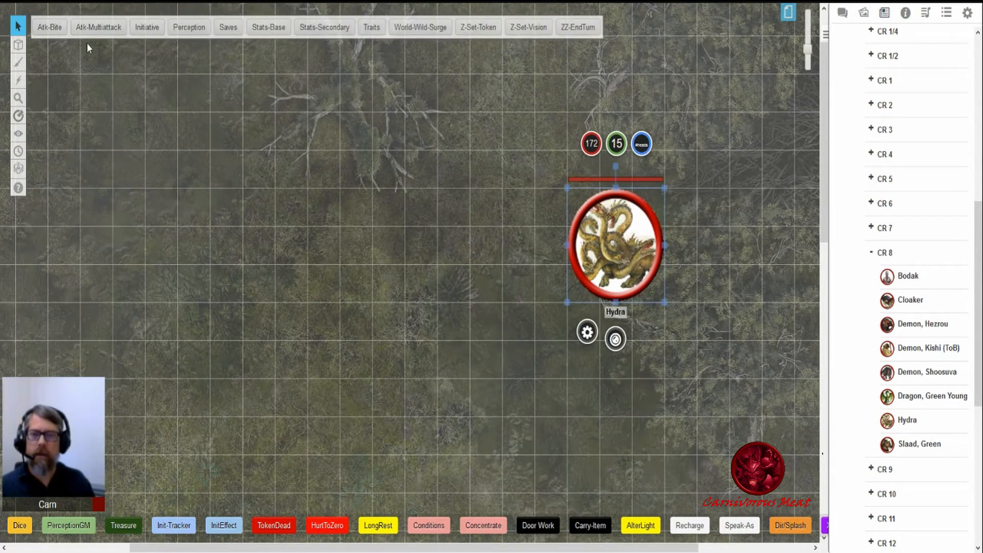
left_click(841, 15)
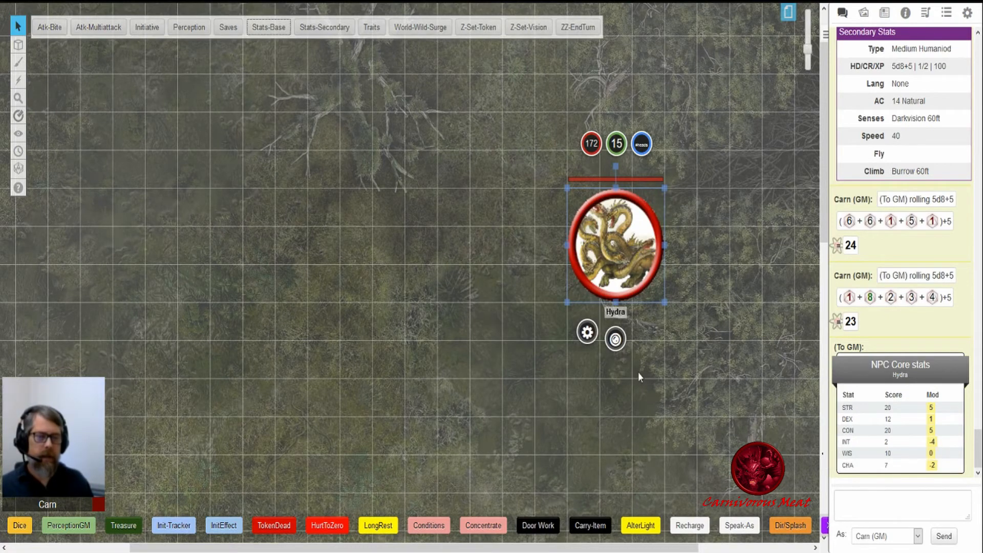
left_click(329, 28)
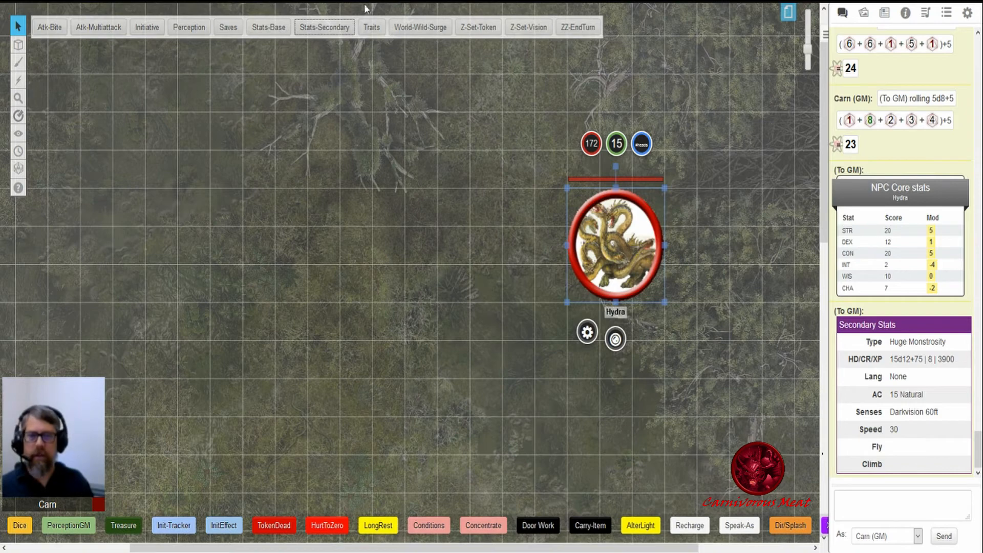
Output the Hydra's traits to the chat with its Traits token action and read through them, highlighting Reactive Heads and Wakeful.
left_click(372, 29)
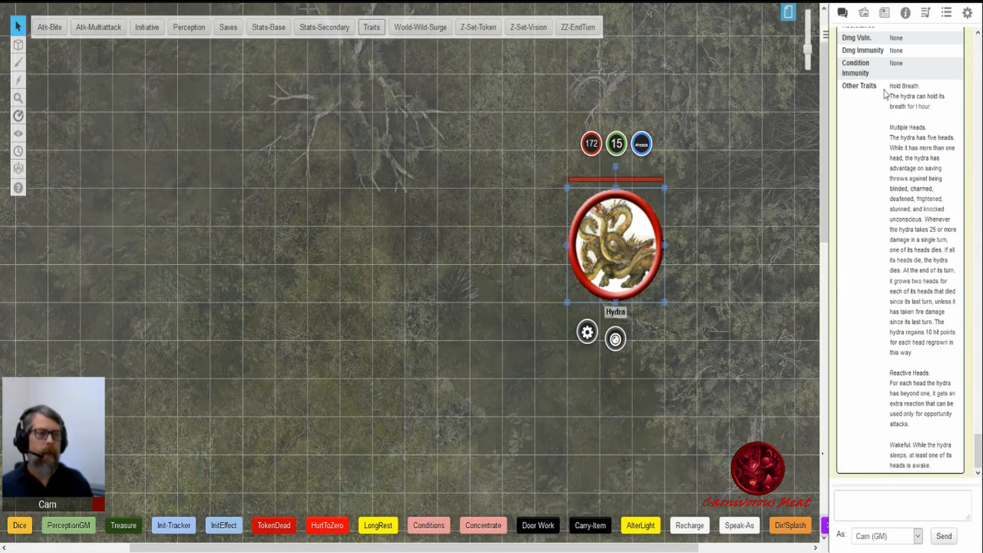
scroll(894, 108, "up", 1)
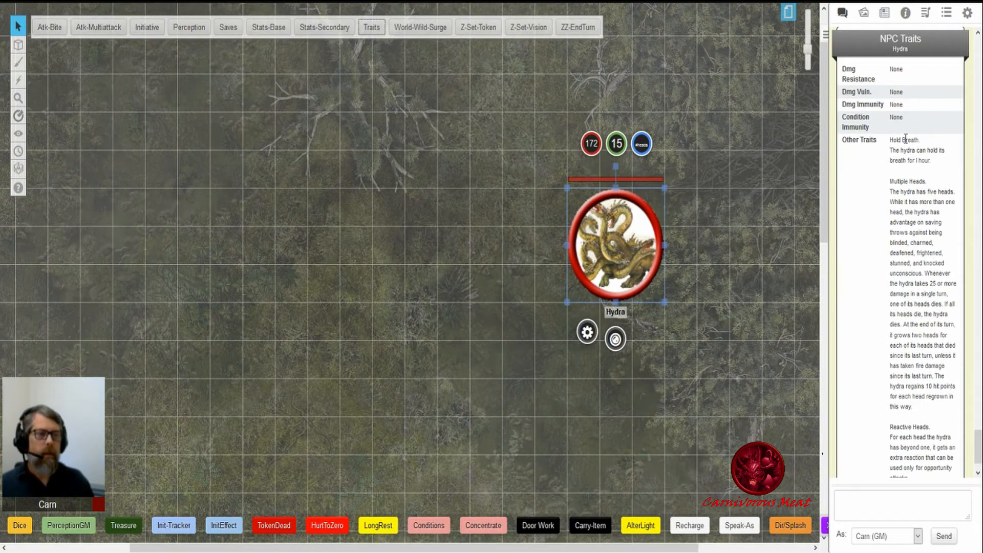
left_click_drag(891, 139, 932, 427)
scroll(931, 389, "down", 1)
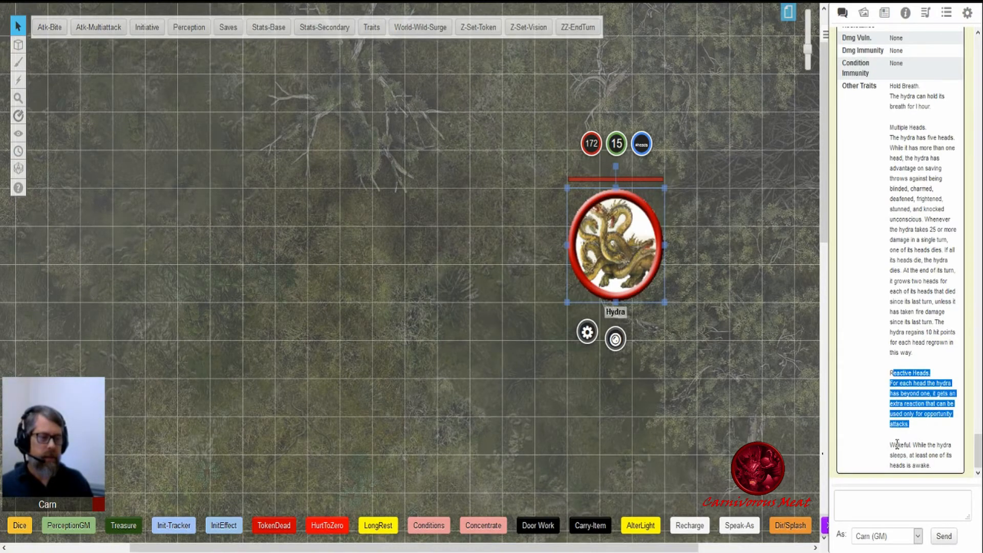
left_click_drag(891, 445, 933, 468)
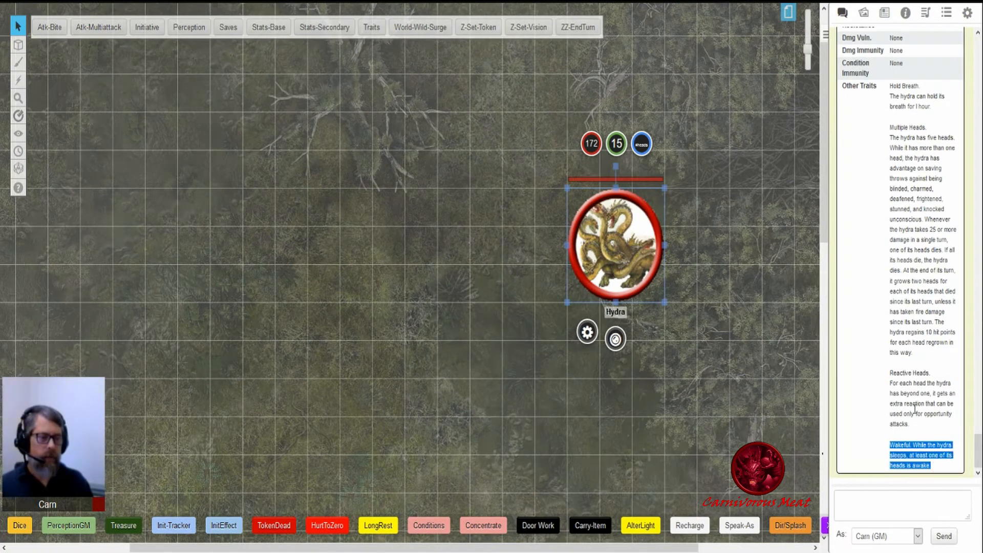
left_click(866, 385)
left_click(665, 372)
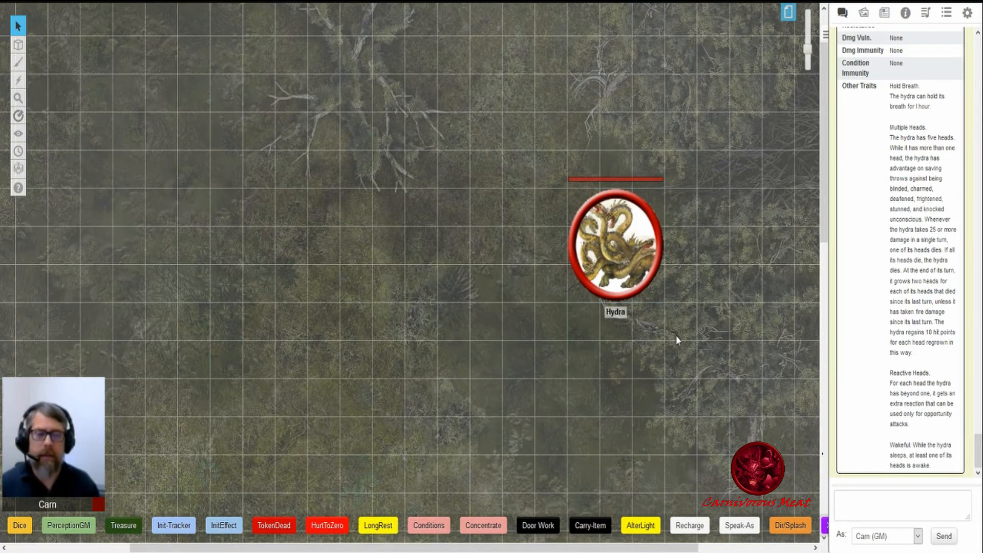
Move the Hydra token across the map to the bare tree and set its blue head-count bubble to 5.
left_click_drag(620, 260, 339, 233)
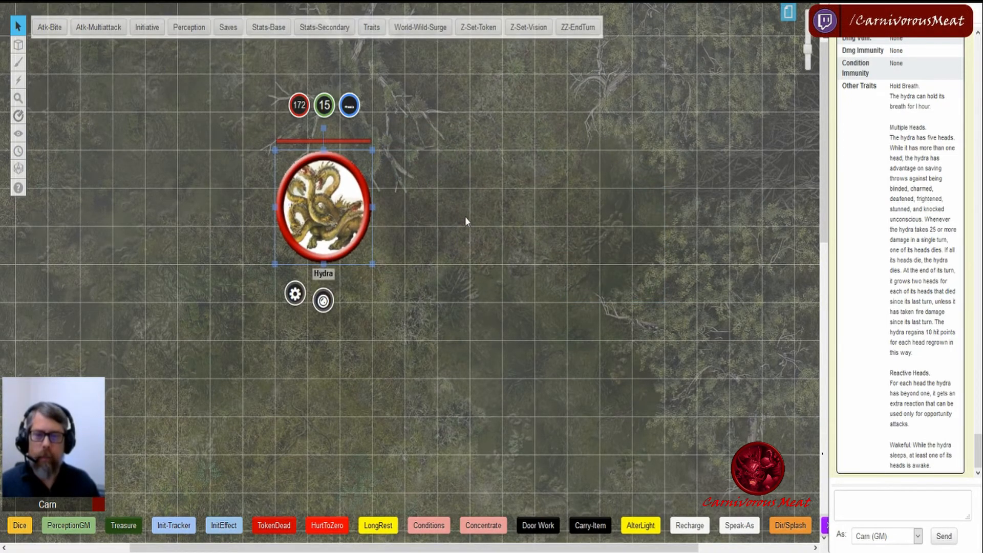
left_click(352, 111)
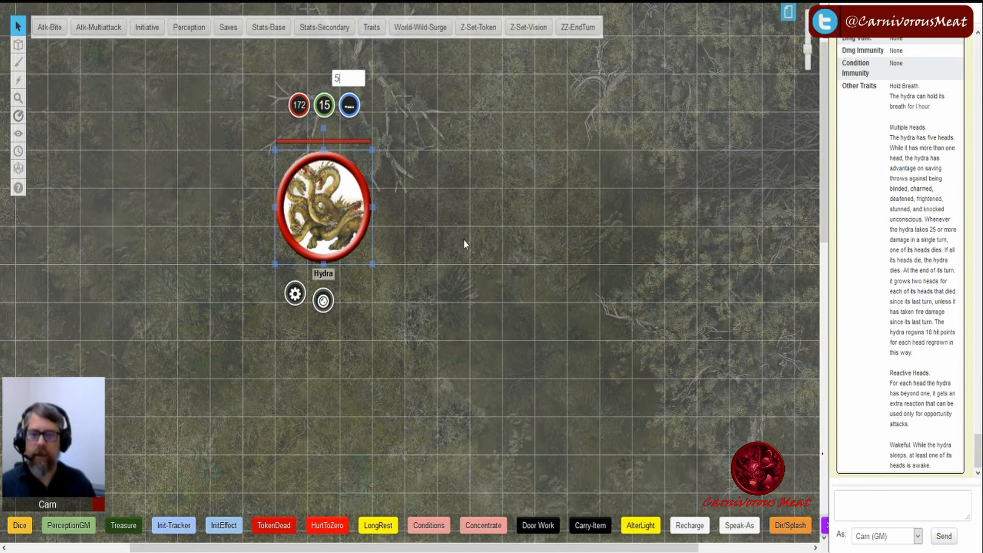
key("Return")
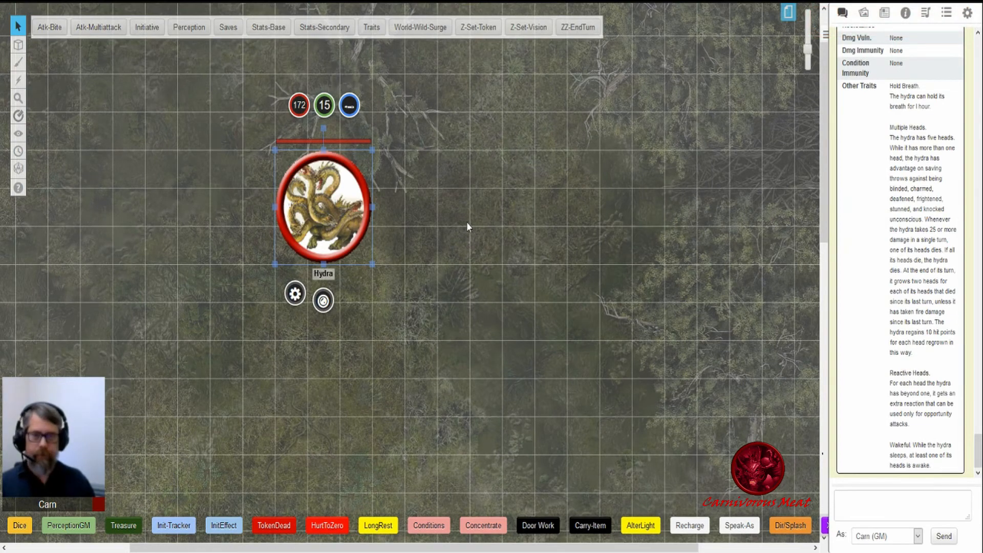
left_click(493, 213)
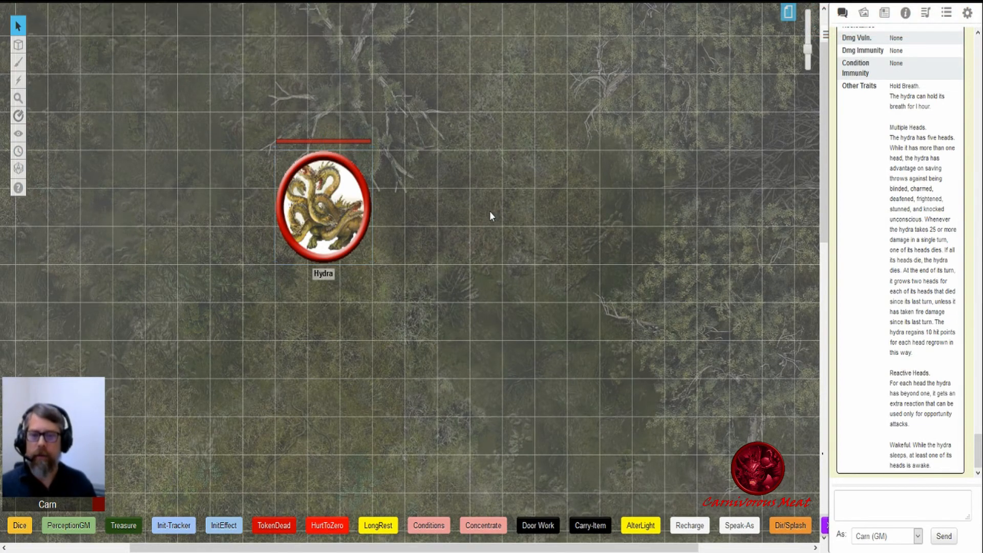
left_click(327, 211)
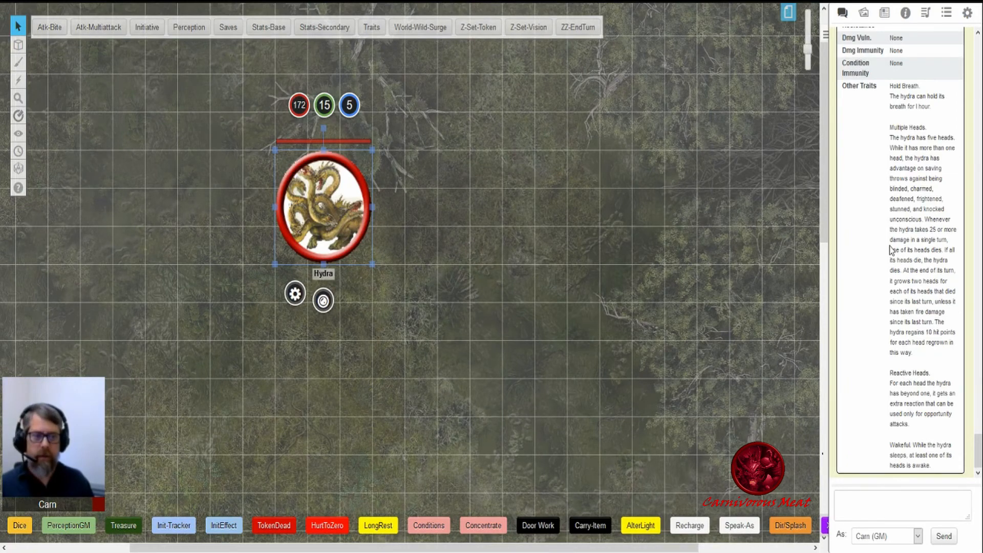
scroll(891, 251, "up", 7)
scroll(891, 251, "down", 7)
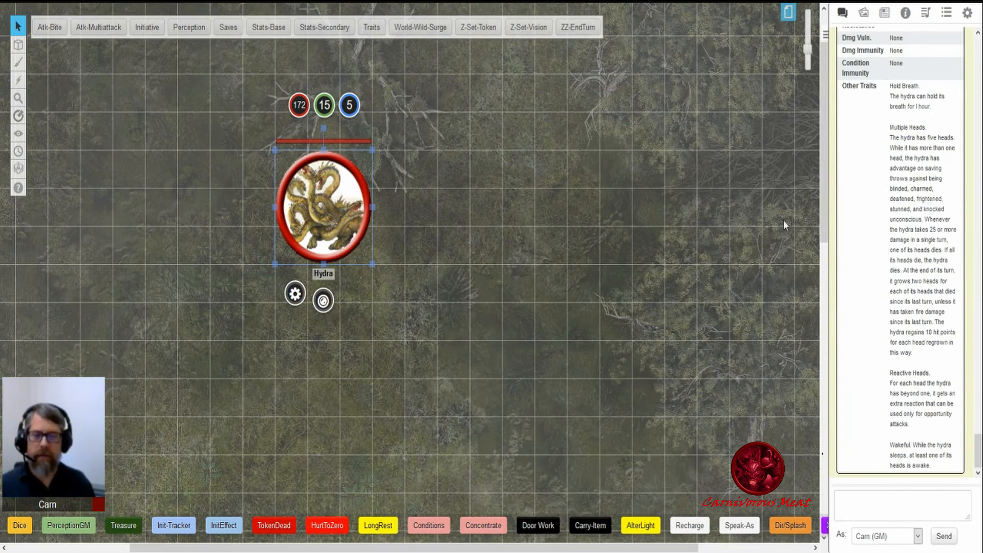
left_click(447, 225)
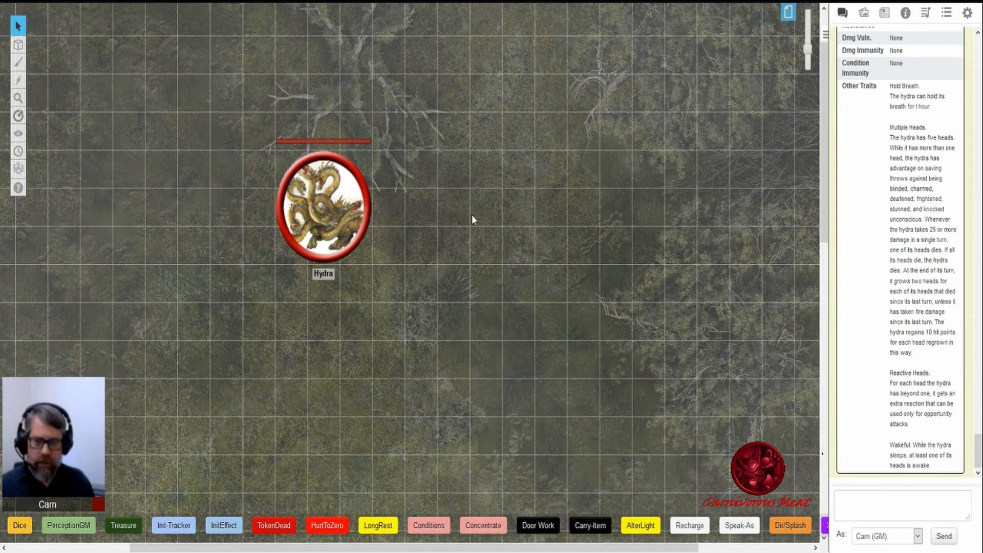
left_click(331, 209)
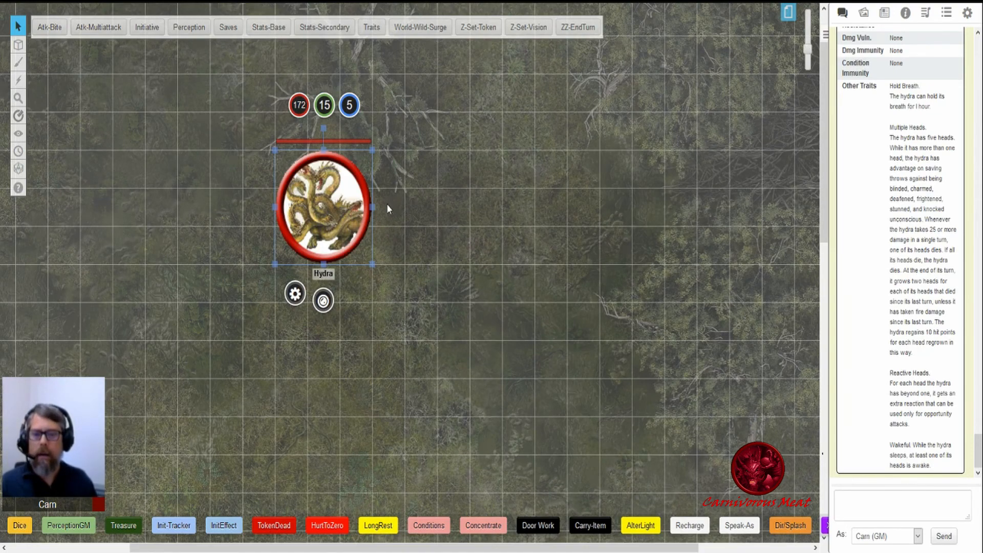
left_click_drag(323, 211, 322, 205)
left_click(403, 216)
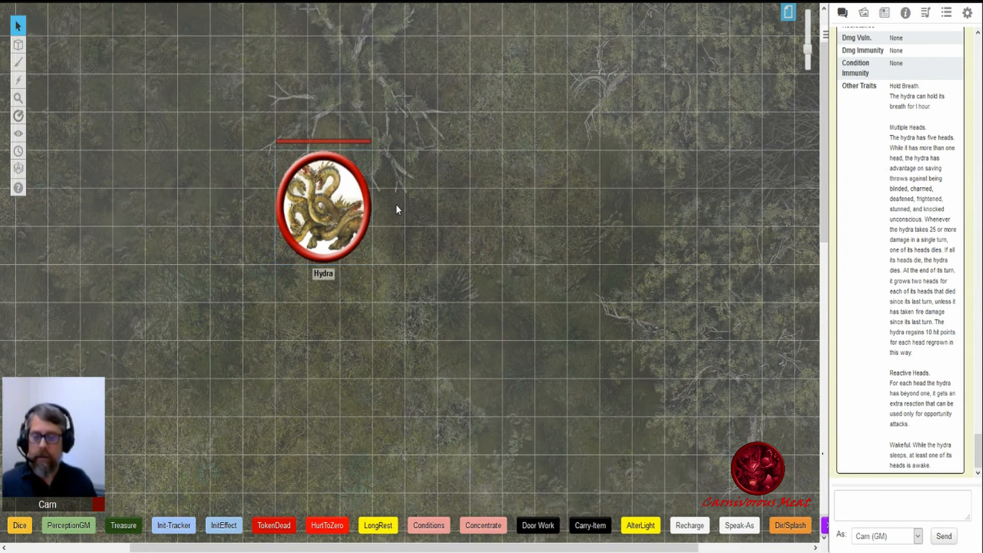
Delete the Hydra token from the map and collapse the journal's CR 8 monster folder.
left_click(316, 208)
key("Delete")
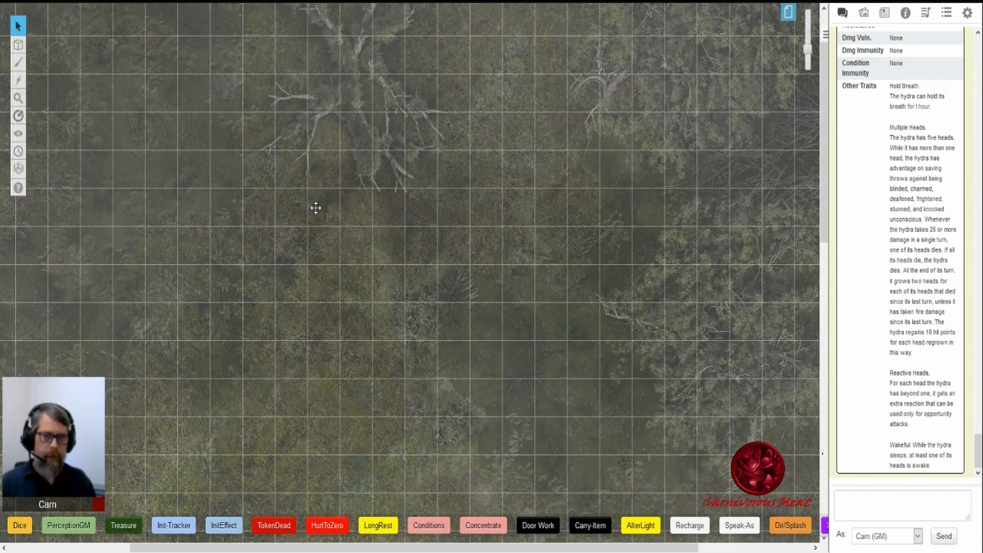
left_click(885, 13)
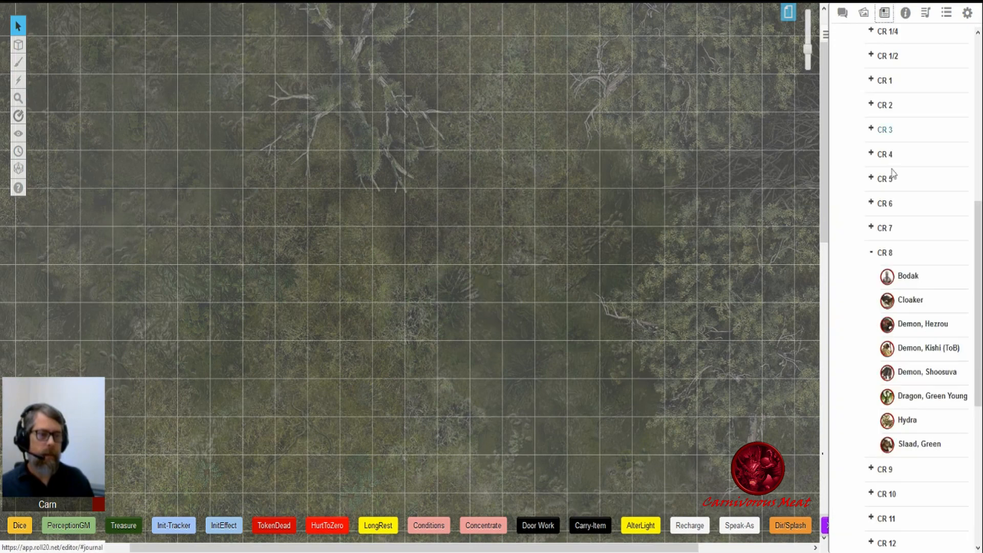
left_click(873, 255)
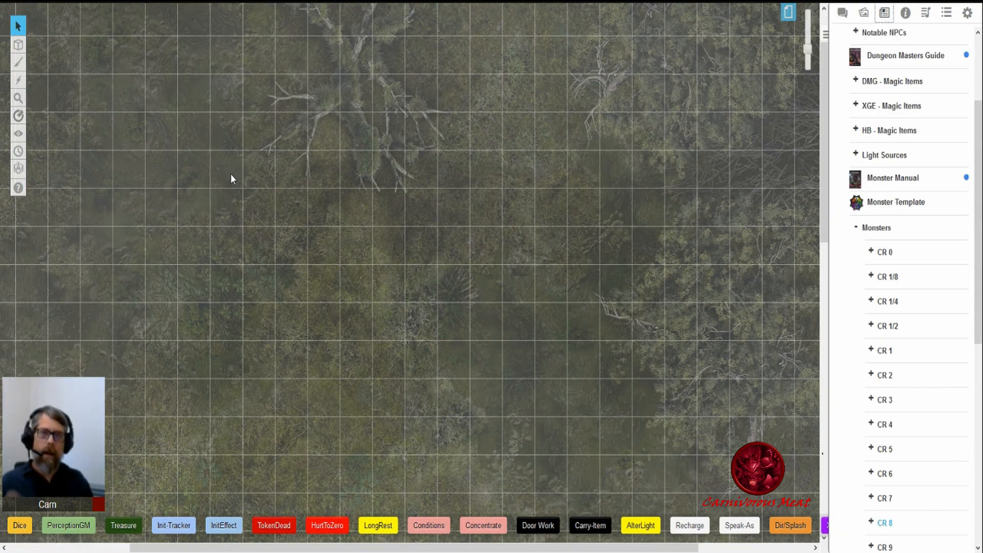